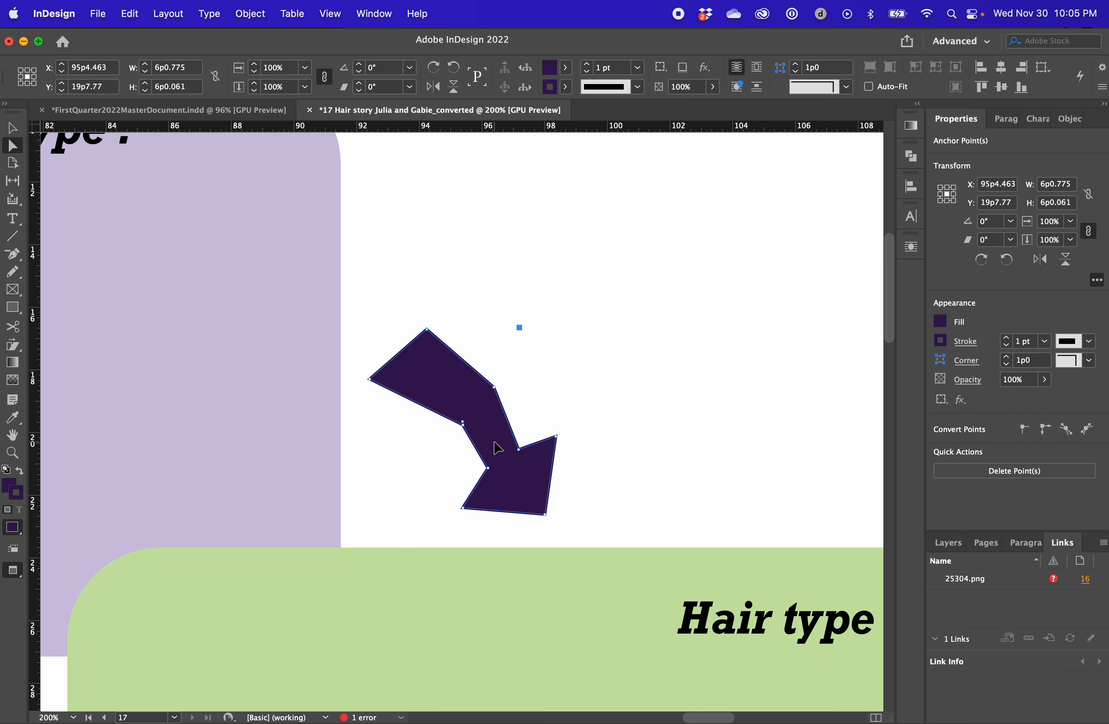
Try to delete the inner bend point of the upper arrow, and undo the deletion
click(462, 423)
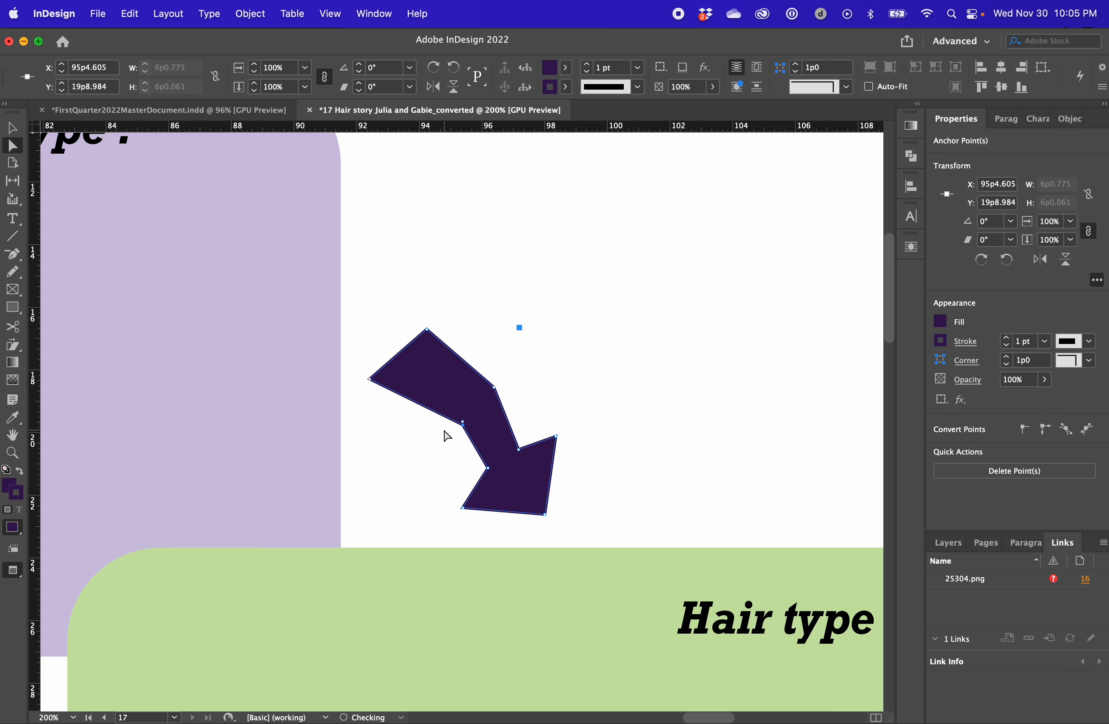
key(BackSpace)
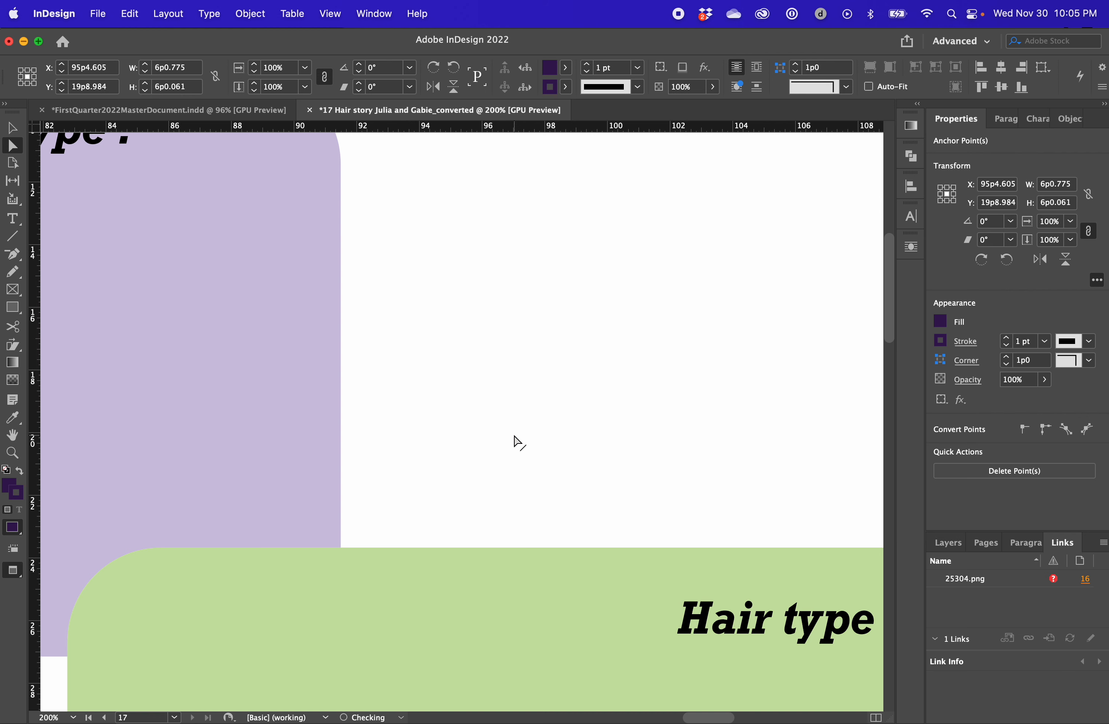
key(z)
key(super+z)
key(v)
click(547, 376)
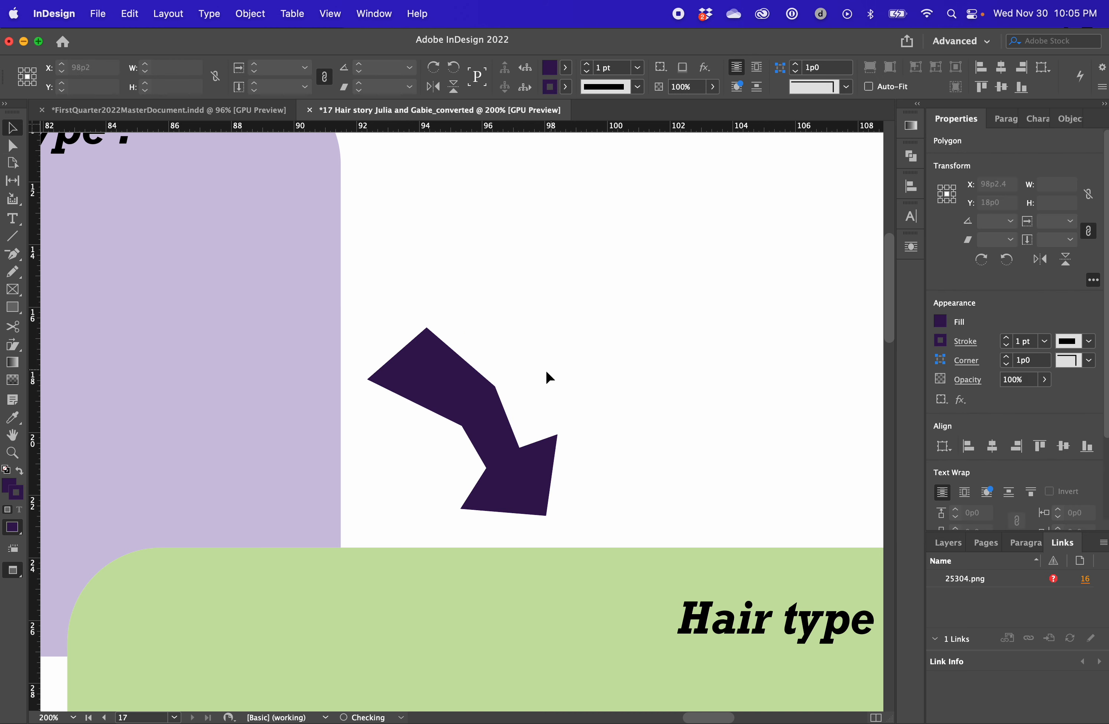
Convert the two bend anchor points on the upper arrow's shaft to smooth points
click(471, 429)
key(a)
click(531, 425)
click(464, 424)
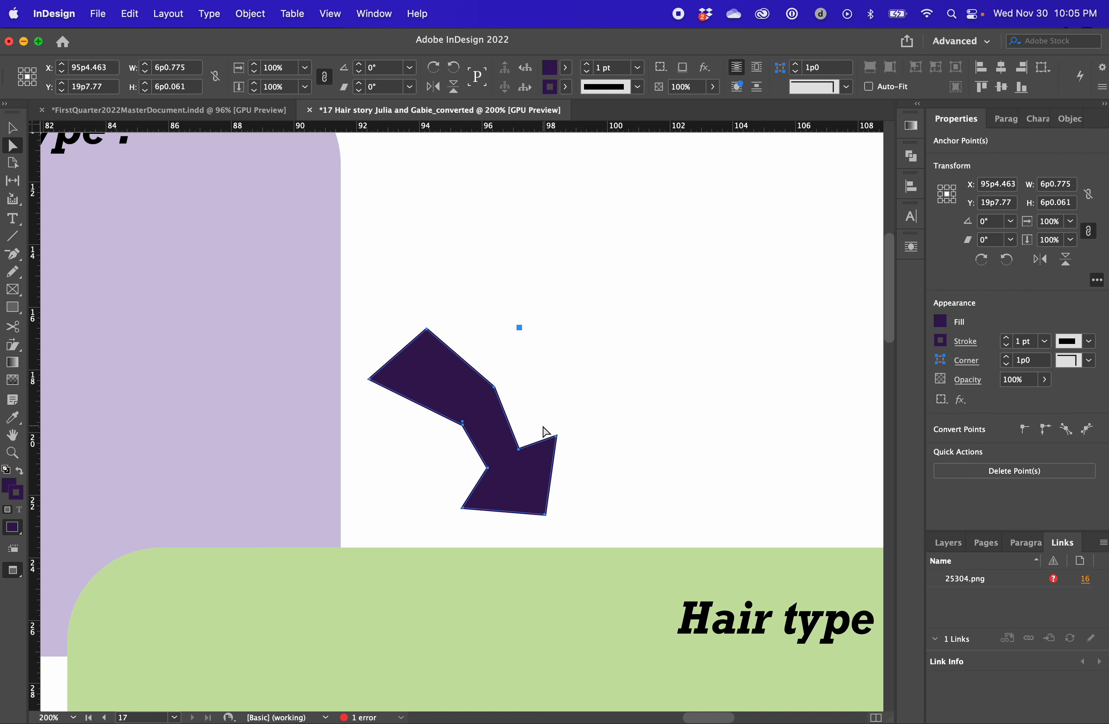
click(538, 406)
click(483, 417)
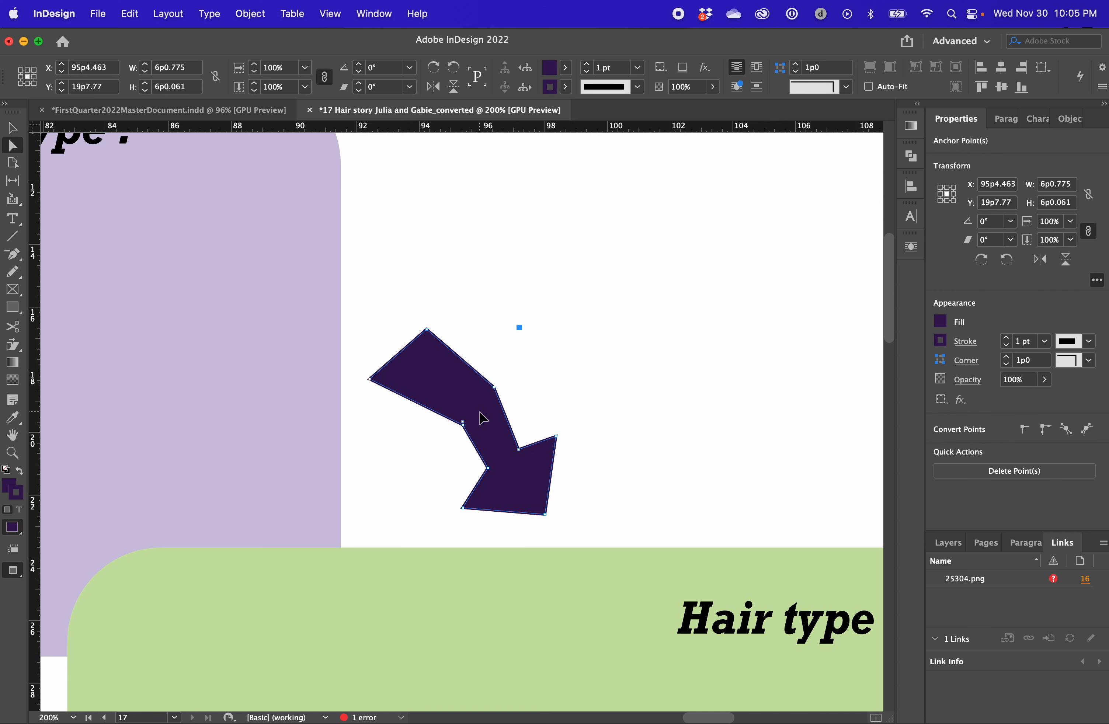
click(463, 423)
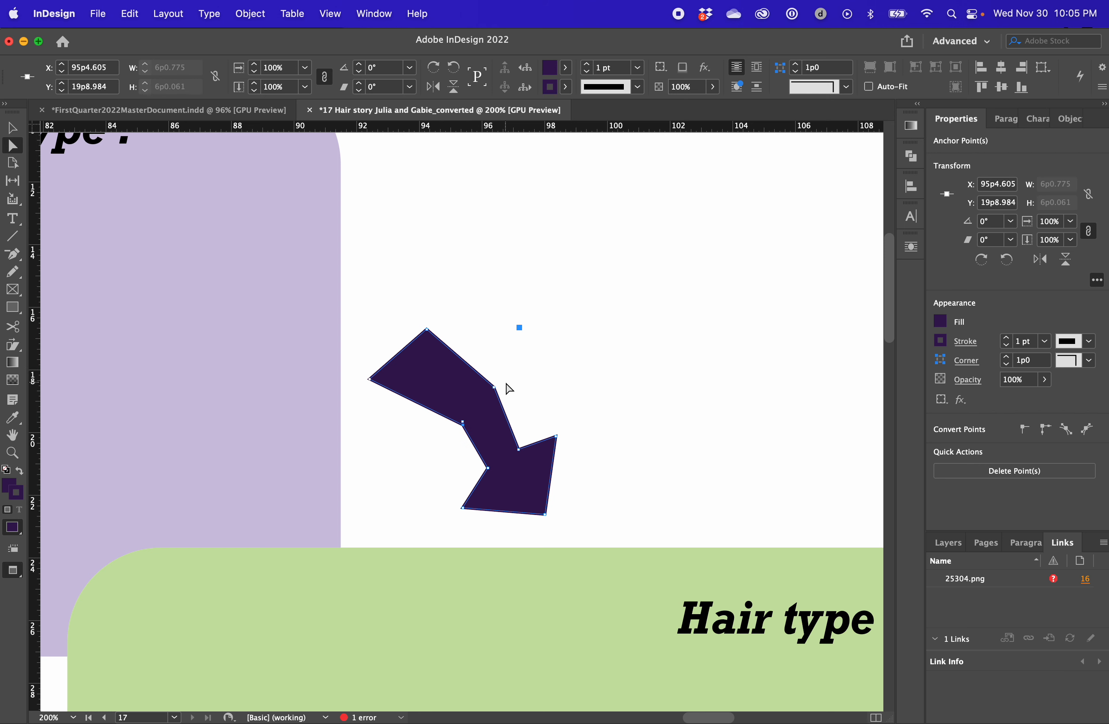
shift+click(495, 388)
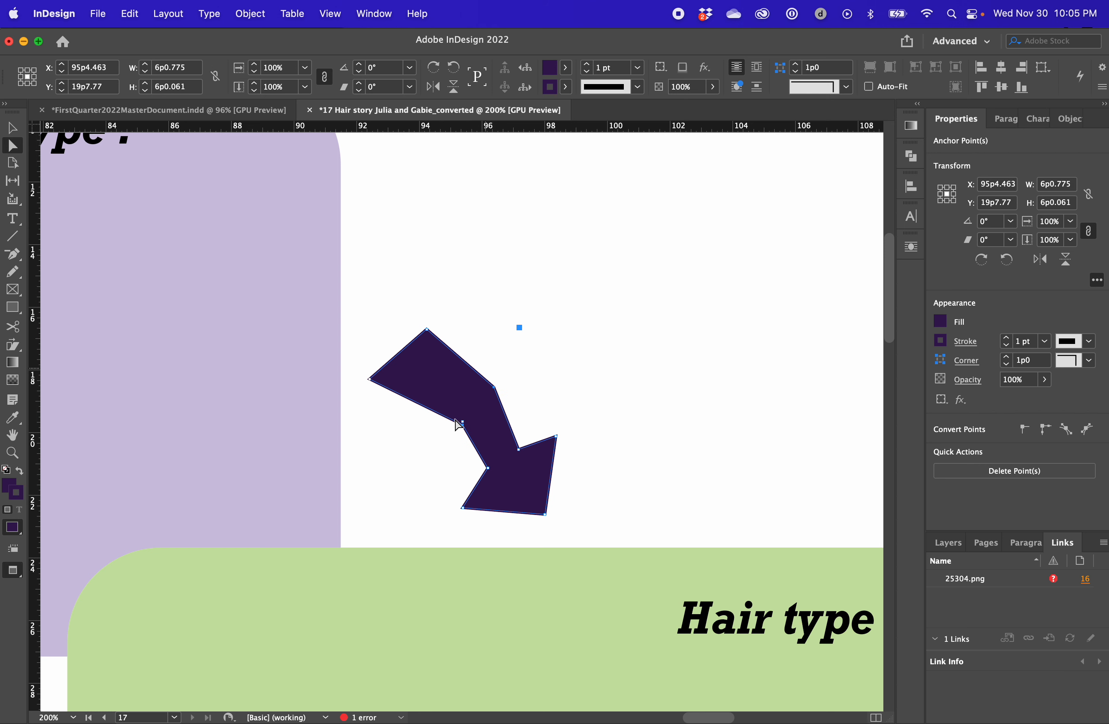
click(1066, 430)
click(689, 407)
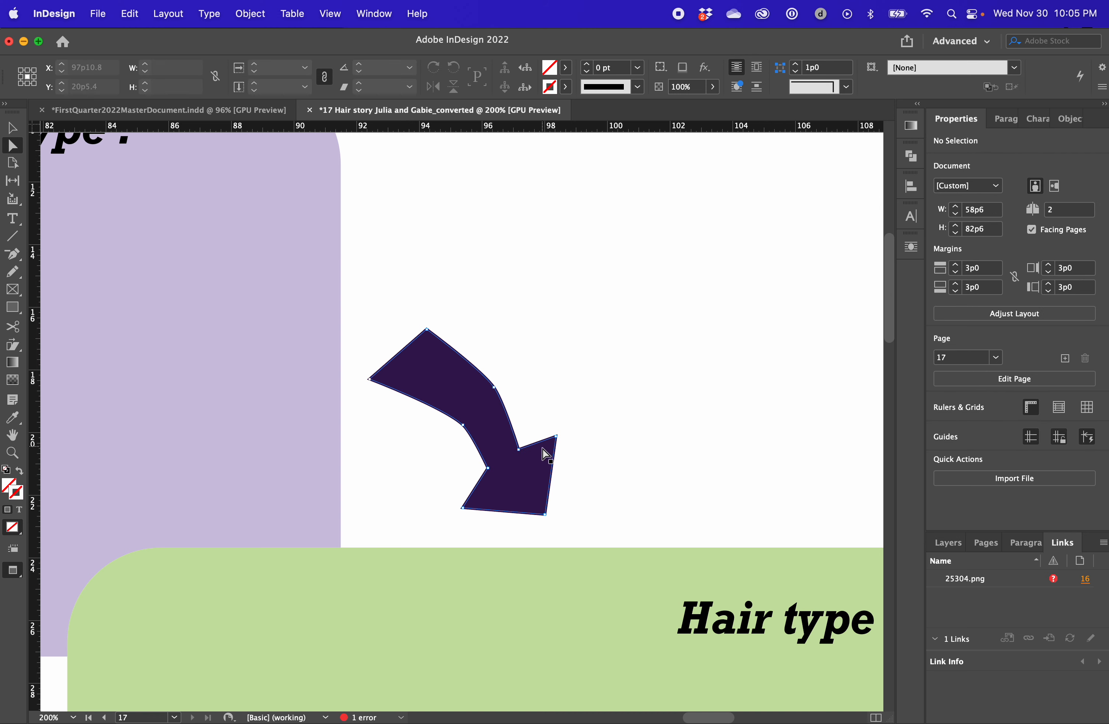
Nudge the two anchor points where the arrow's shaft meets its head slightly left and down
click(529, 484)
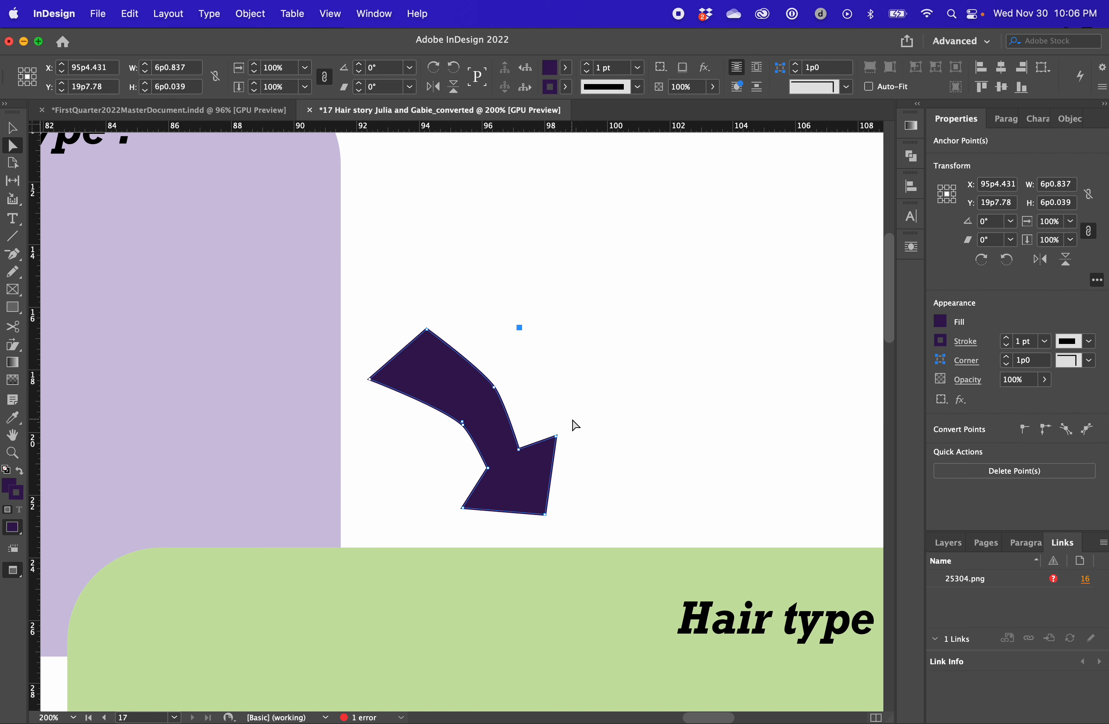
click(574, 426)
click(519, 449)
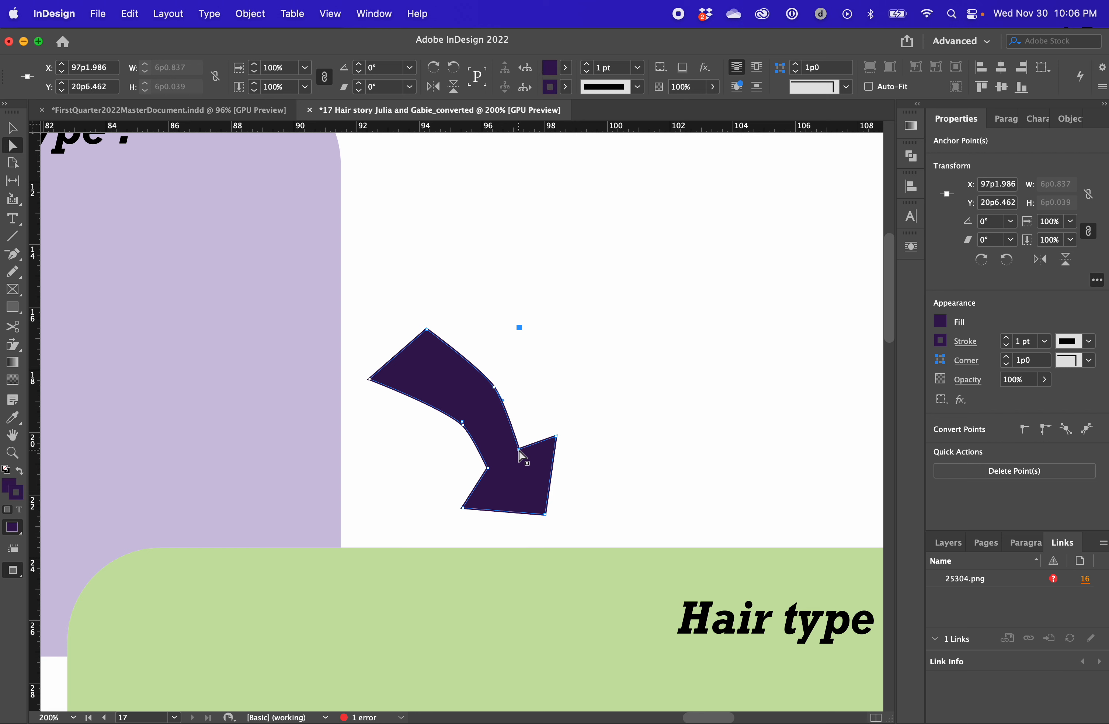
shift+click(489, 469)
key(Left)
key(Left)
key(Down)
key(Right)
Nudge the two smooth bend points of the arrow's shaft left to soften the curve
click(493, 389)
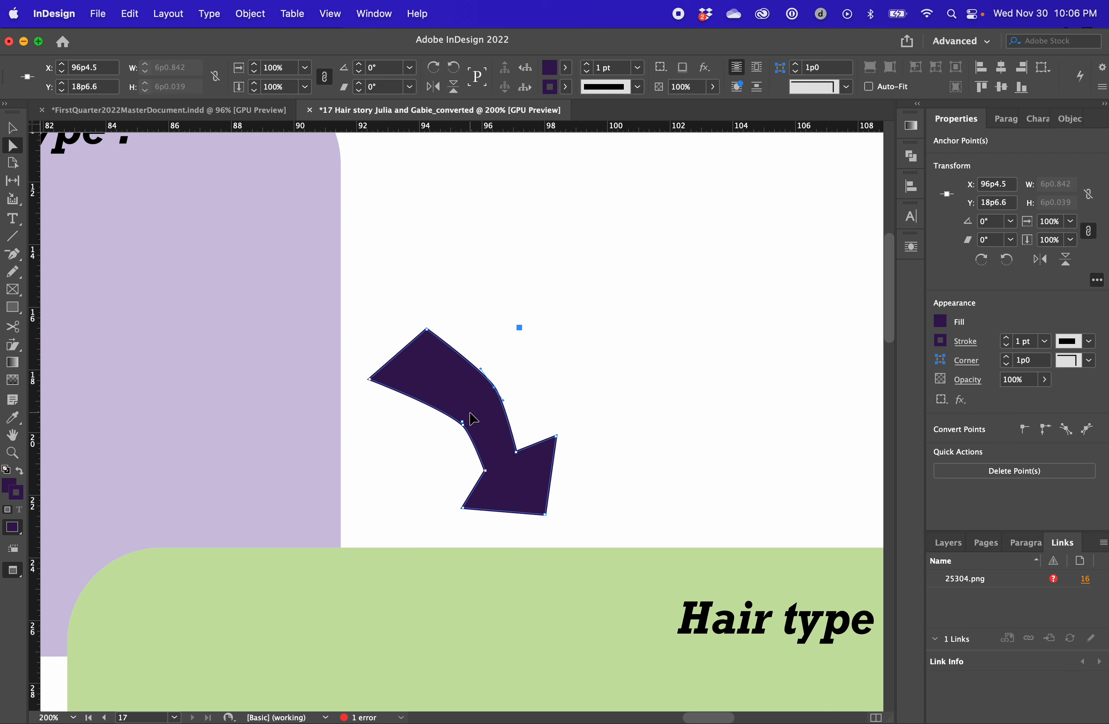
key(Left)
key(Left)
key(Left)
key(Left)
key(Left)
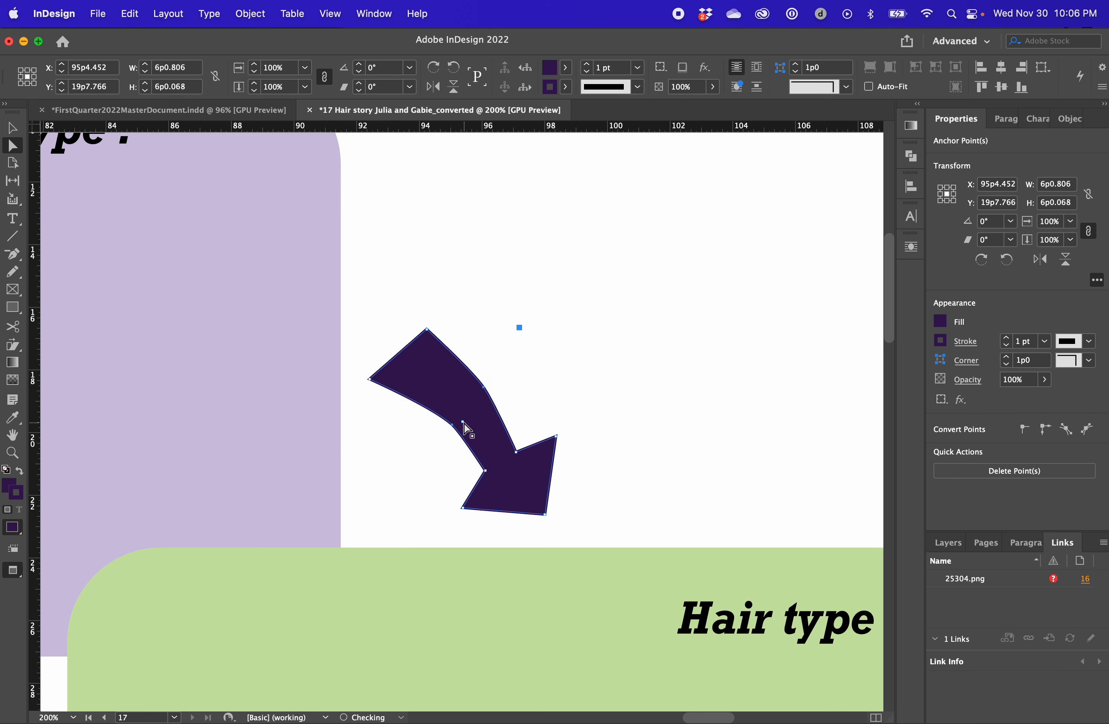
click(614, 420)
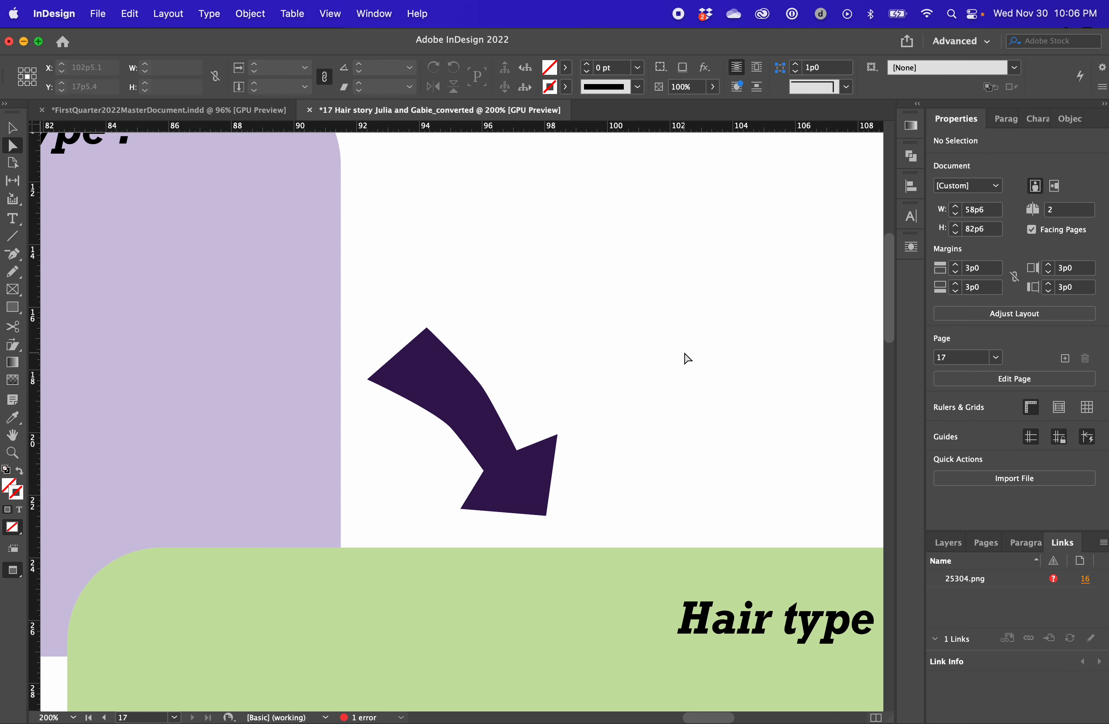
key(super+minus)
key(super+minus)
key(super+minus)
key(super+minus)
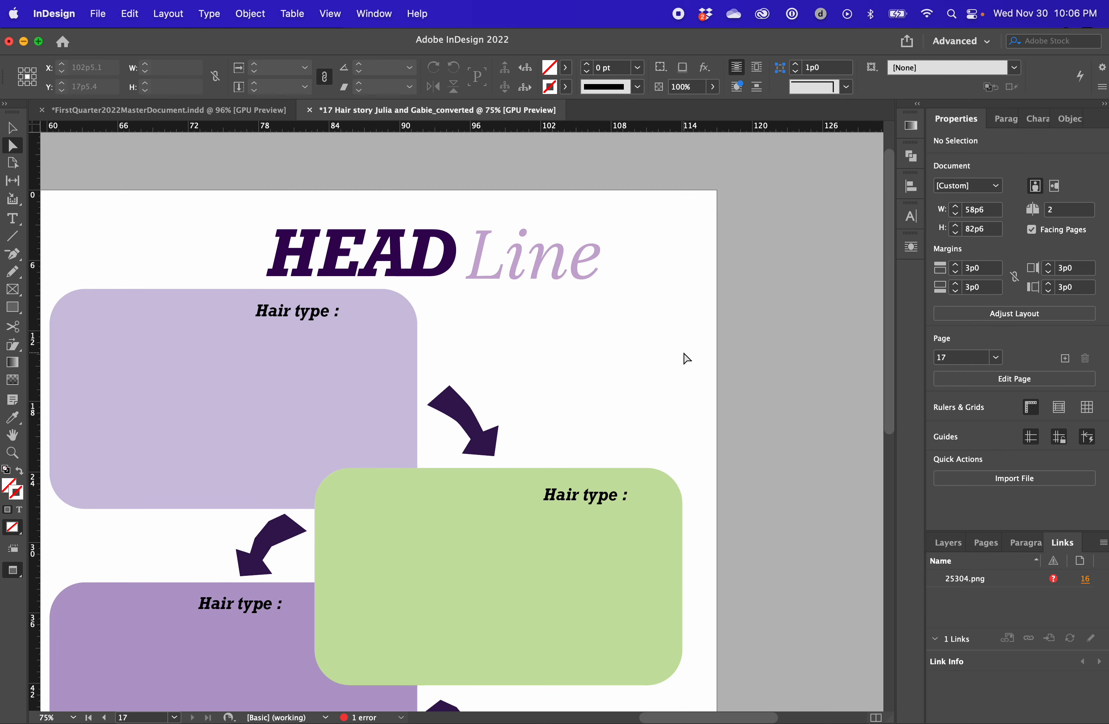
Move the lower corner point of the arrow's tail to about X 92p6.7, Y 18p1.8
key(super+equal)
key(super+equal)
key(super+equal)
key(super+equal)
key(super+equal)
click(431, 405)
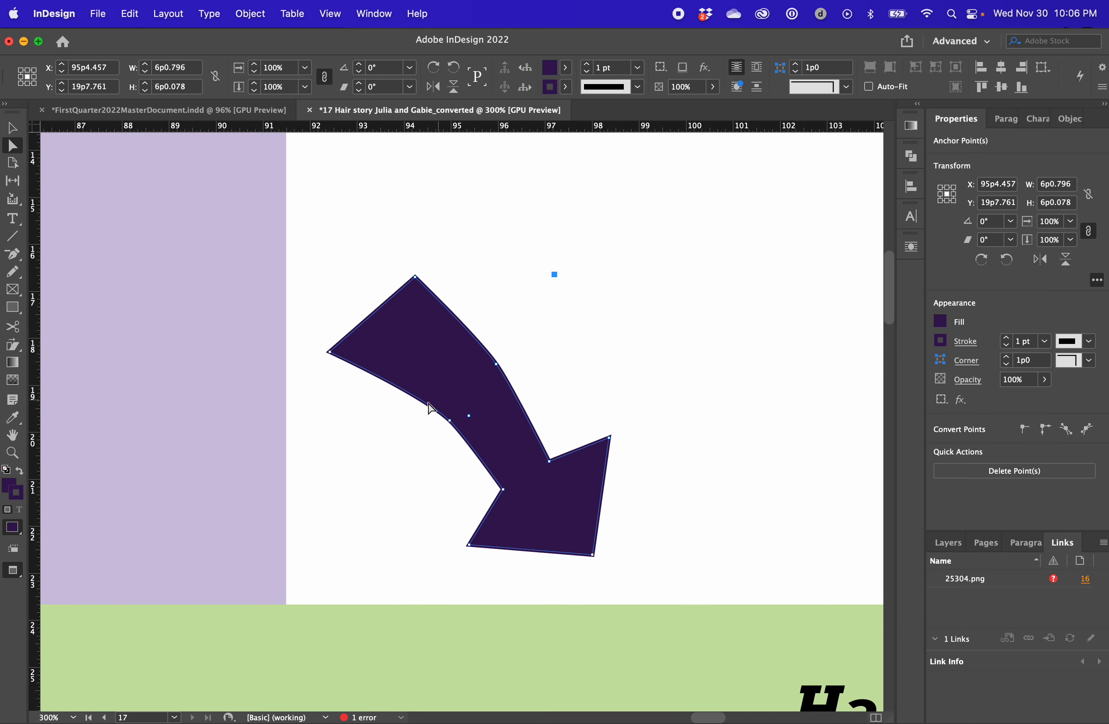
click(334, 355)
key(shift+Right)
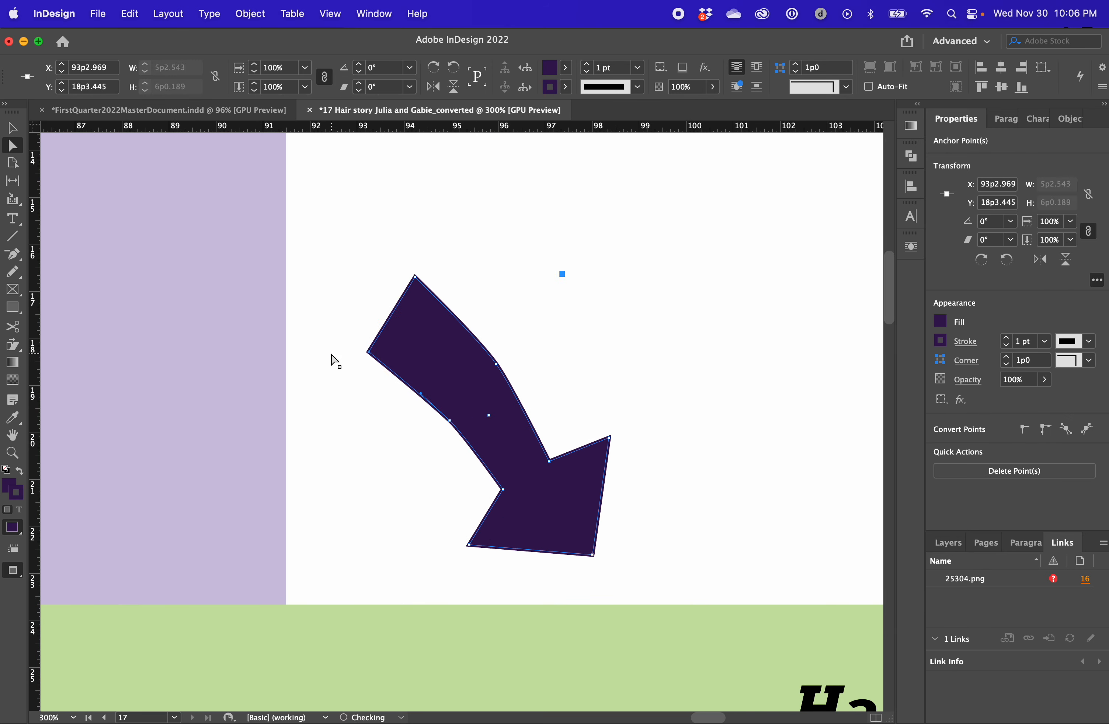
key(super+z)
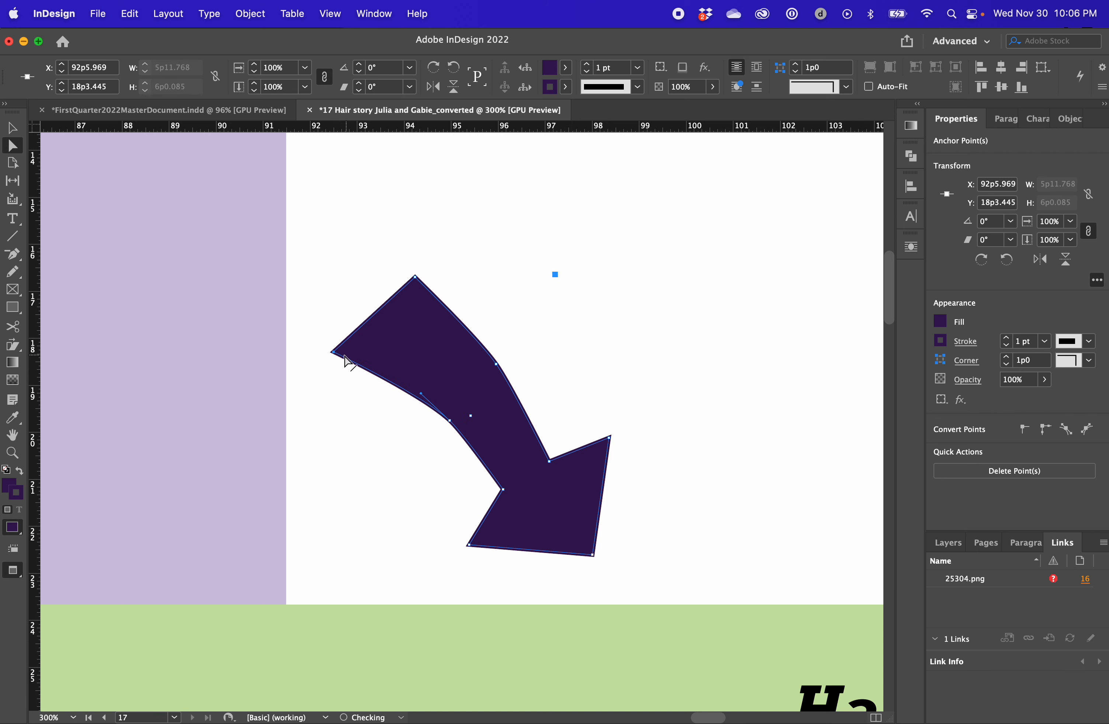
drag(333, 352, 336, 345)
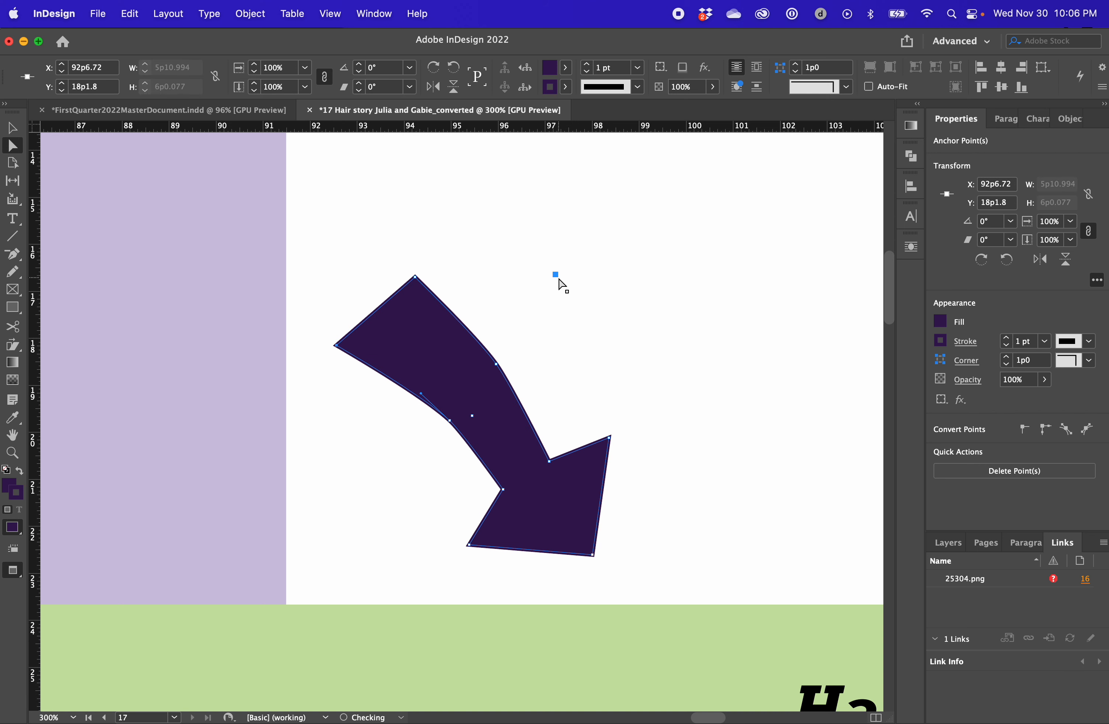
click(658, 277)
key(super+minus)
key(super+minus)
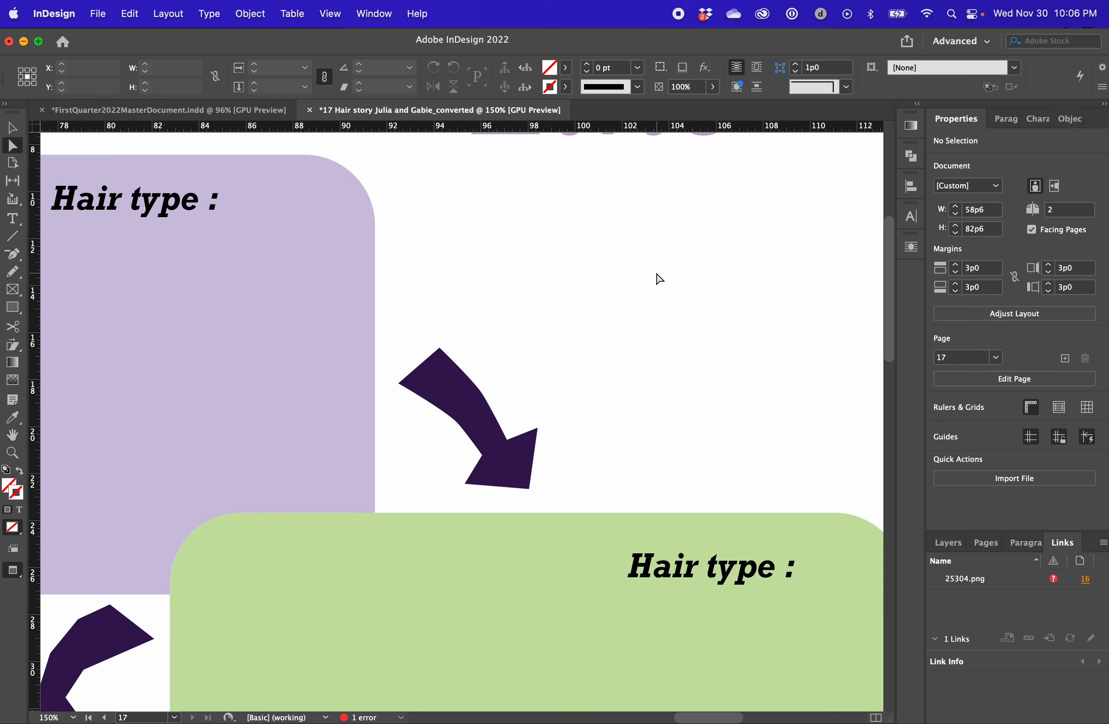
Move the lower point where the shaft meets the arrowhead to about X 96p2.2, Y 21p2.5
key(v)
click(513, 453)
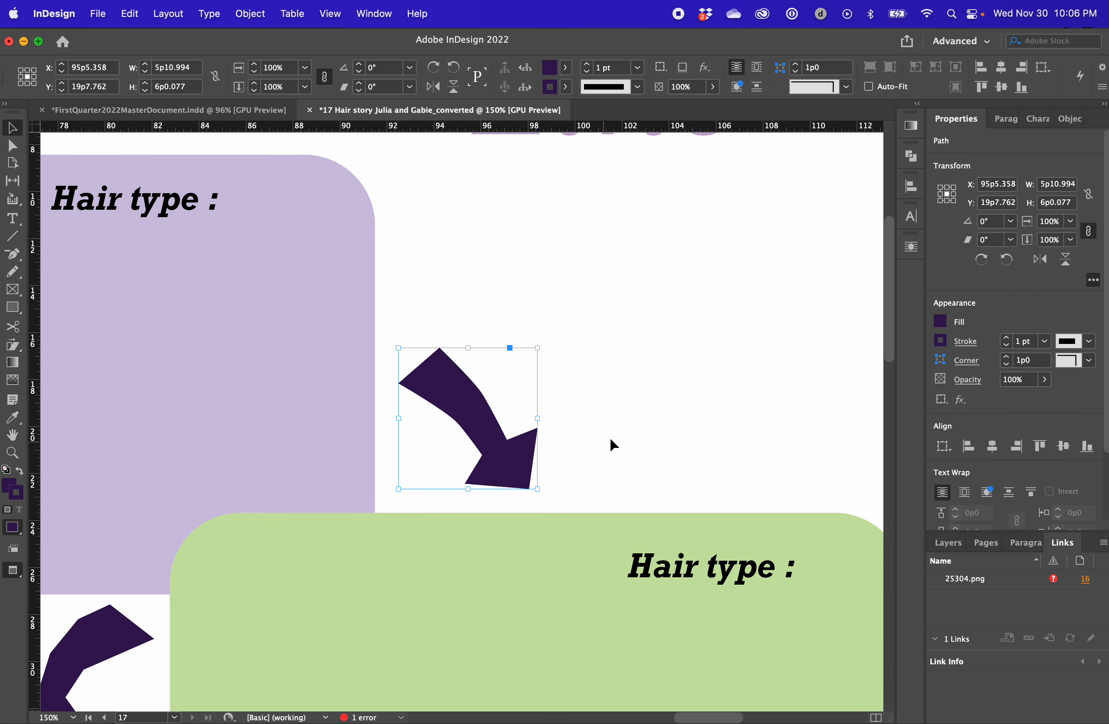
key(super+equal)
key(a)
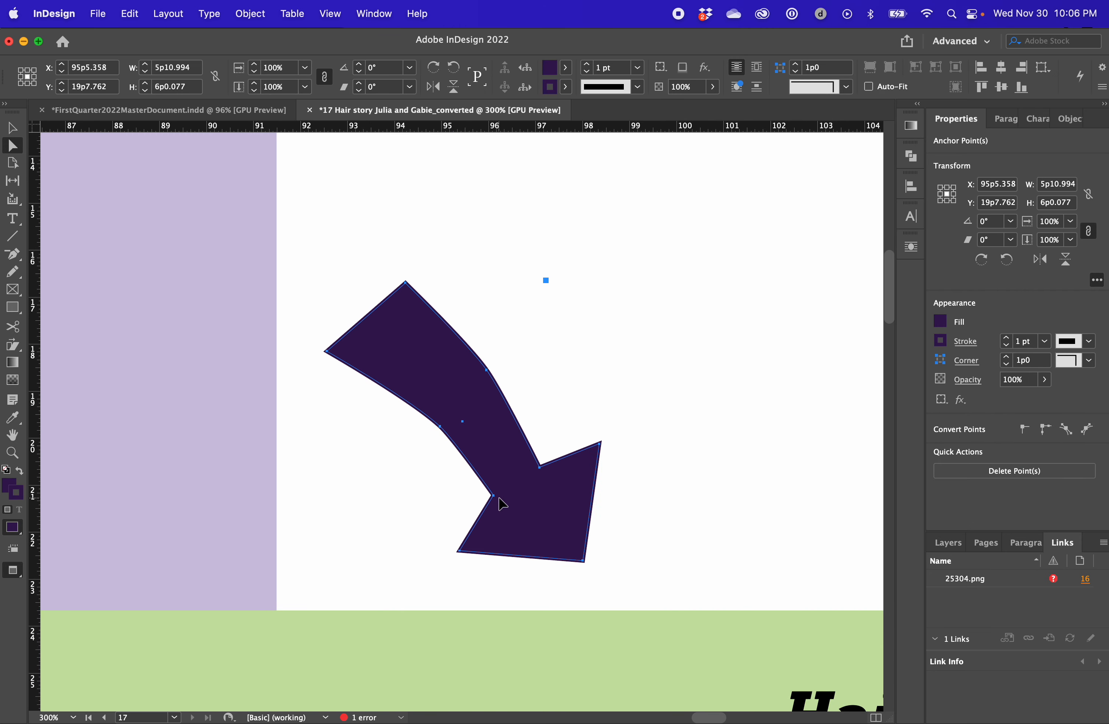
click(451, 503)
click(494, 497)
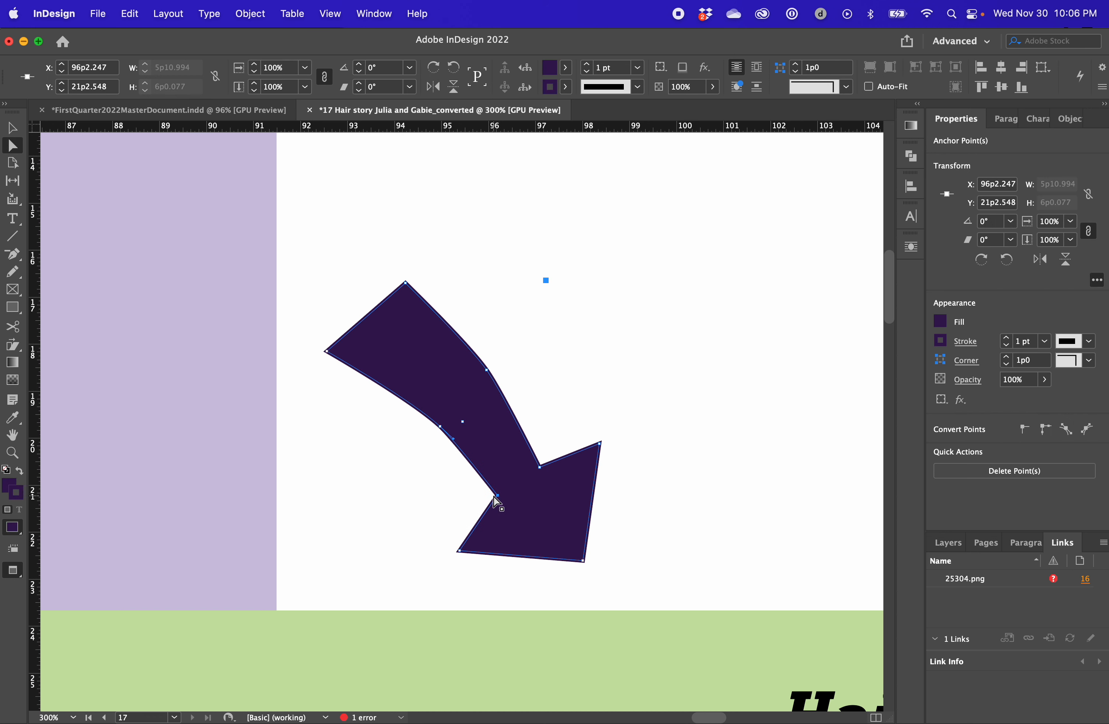
click(627, 332)
key(super+minus)
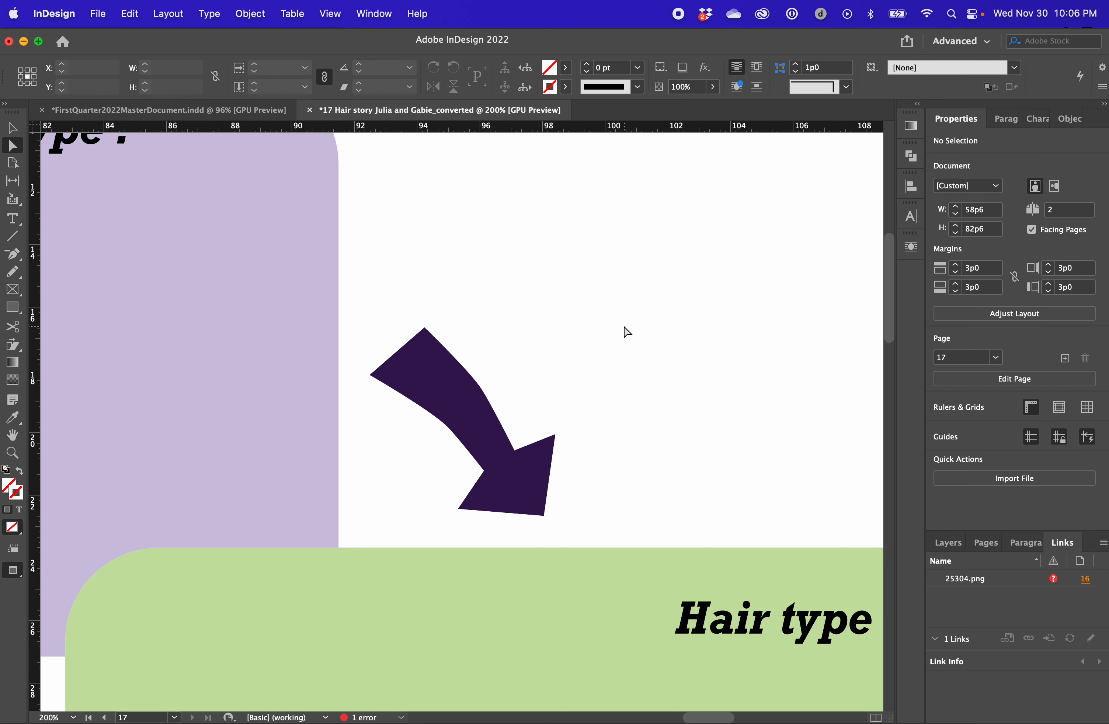
Raise the lower bend point of the arrow's shaft slightly to round its inner curve
key(super+equal)
click(577, 459)
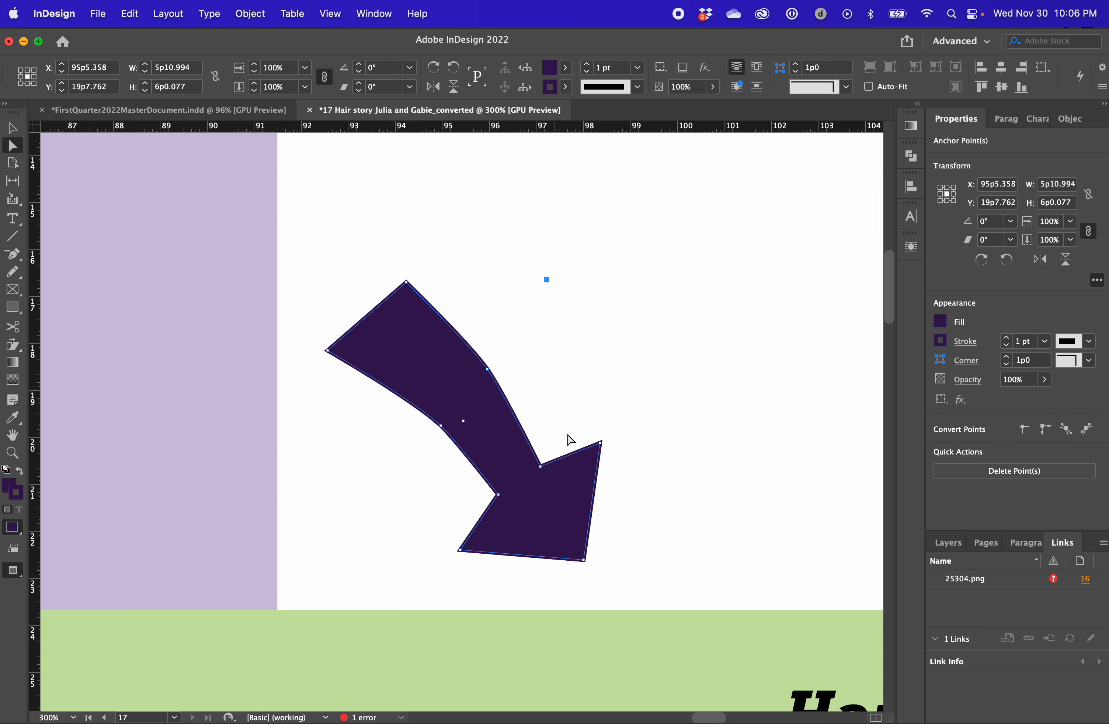
click(612, 416)
click(439, 428)
drag(441, 428, 438, 422)
click(565, 367)
Select the whole reshaped arrow and copy it
click(500, 418)
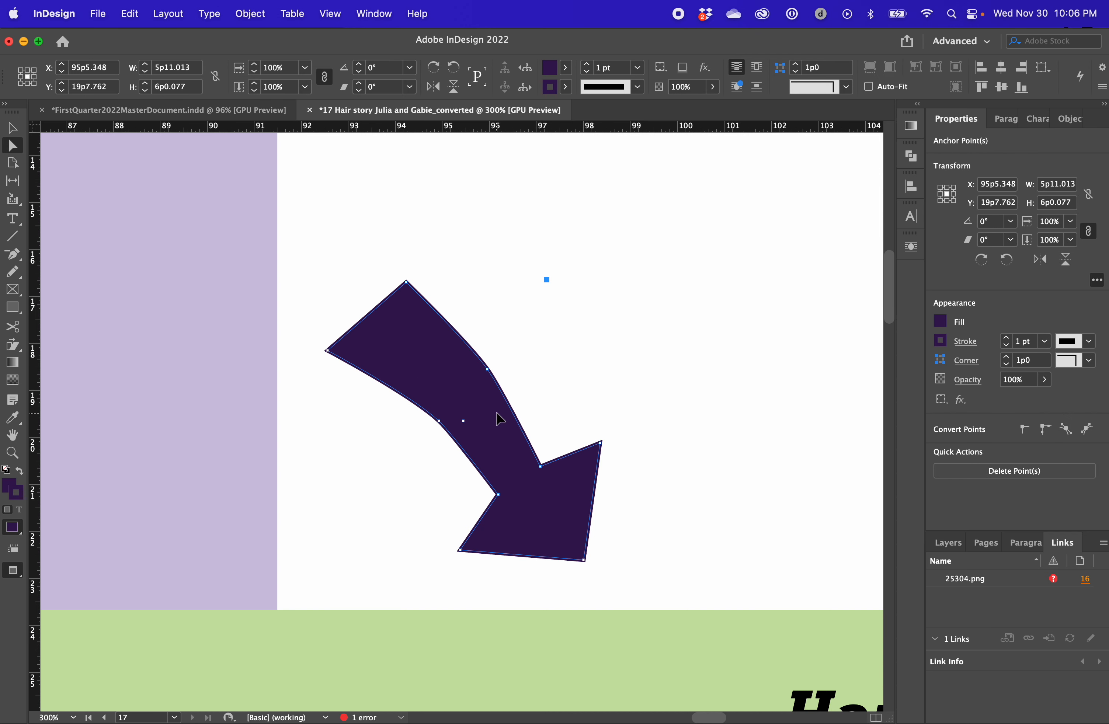
key(super+minus)
key(super+minus)
key(super+minus)
scroll(264, 610, down, 8)
key(v)
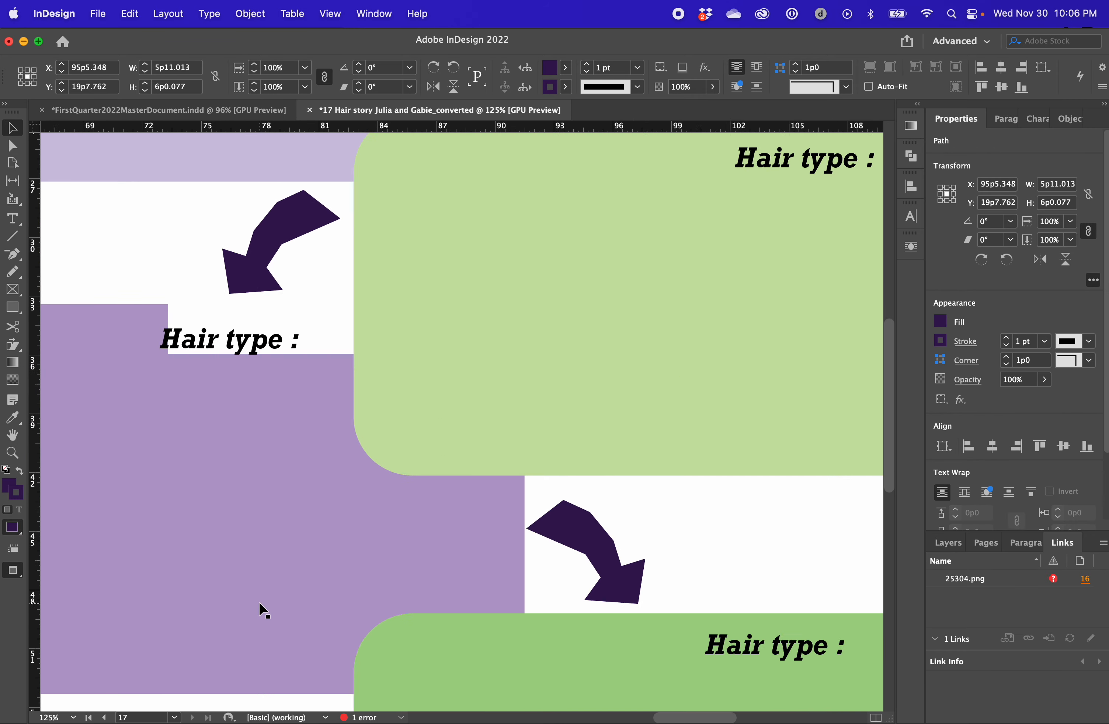
key(super+minus)
key(super+minus)
key(super+minus)
key(b)
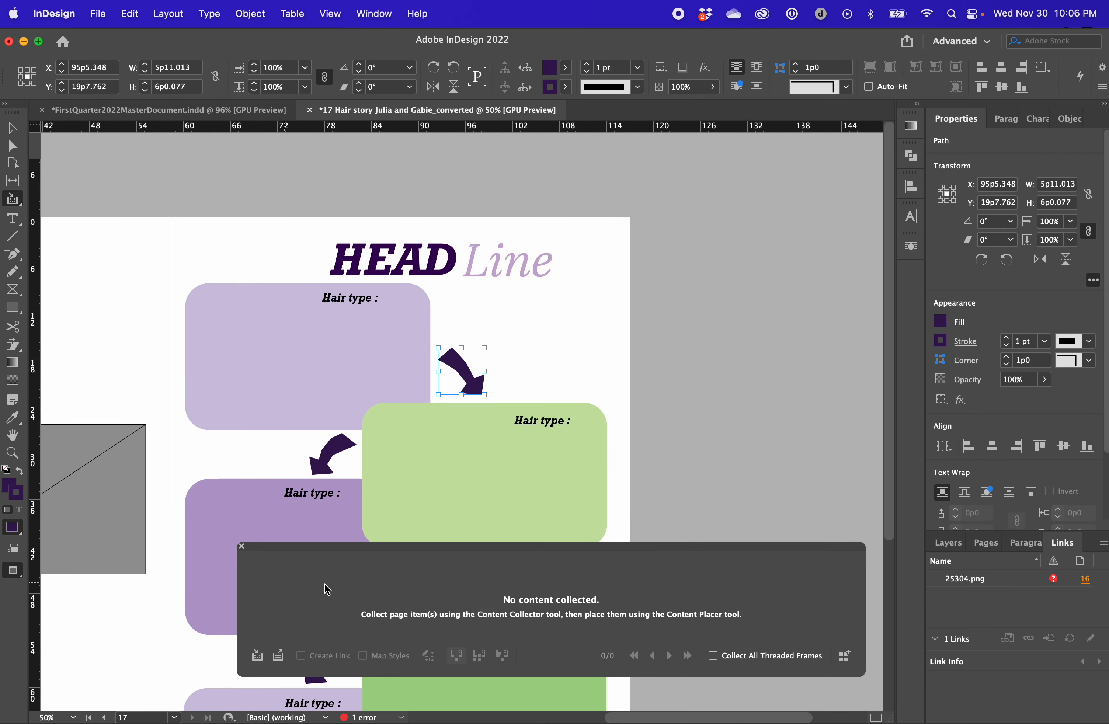
click(241, 546)
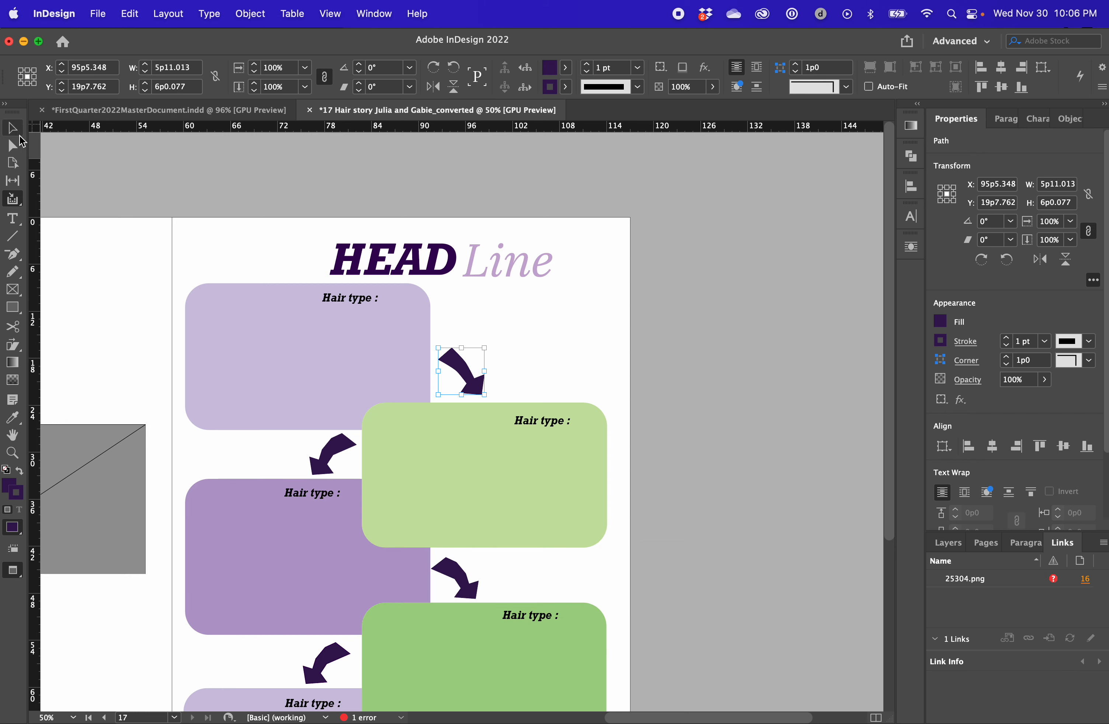
click(14, 130)
Delete the three old angular arrows between the lower boxes, keeping the reshaped one
click(176, 212)
scroll(176, 213, down, 3)
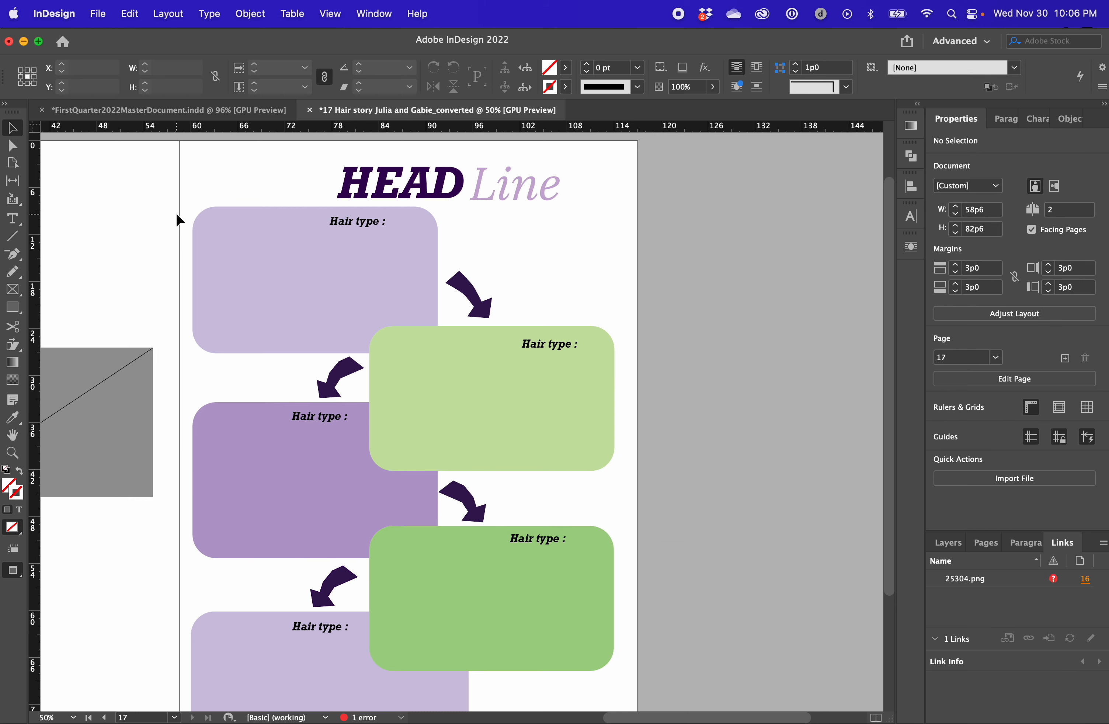
click(331, 383)
shift+click(474, 508)
shift+click(324, 592)
key(BackSpace)
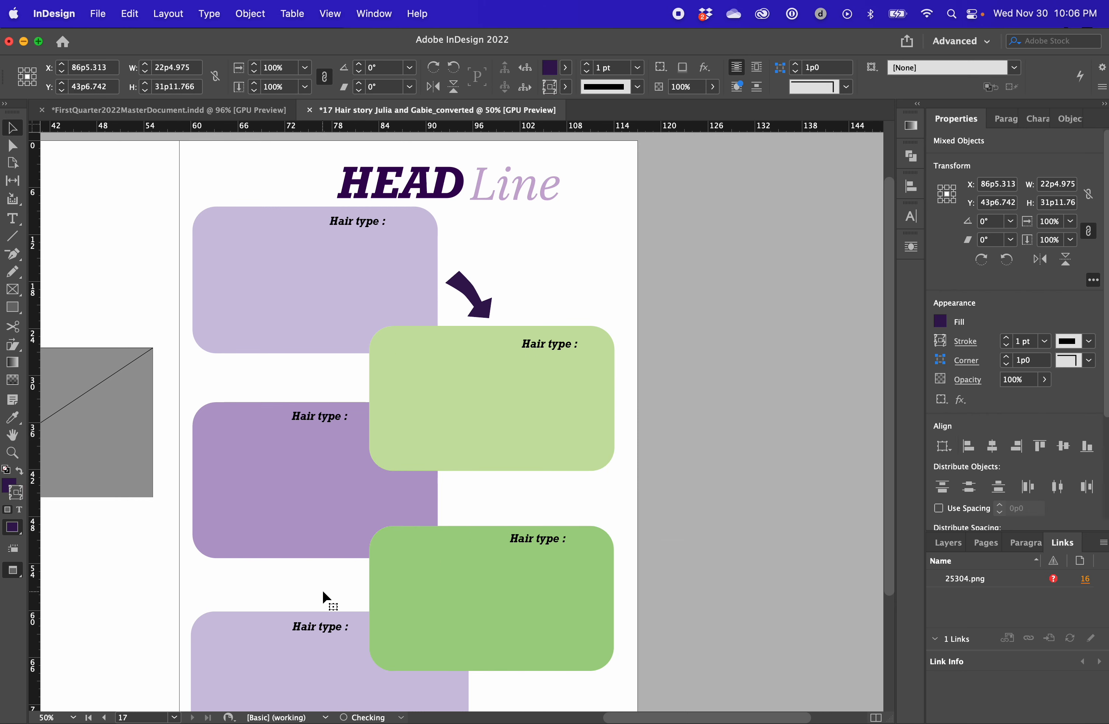
Paste a copy of the reshaped arrow and move it down into the gap above the darker green box
key(super+v)
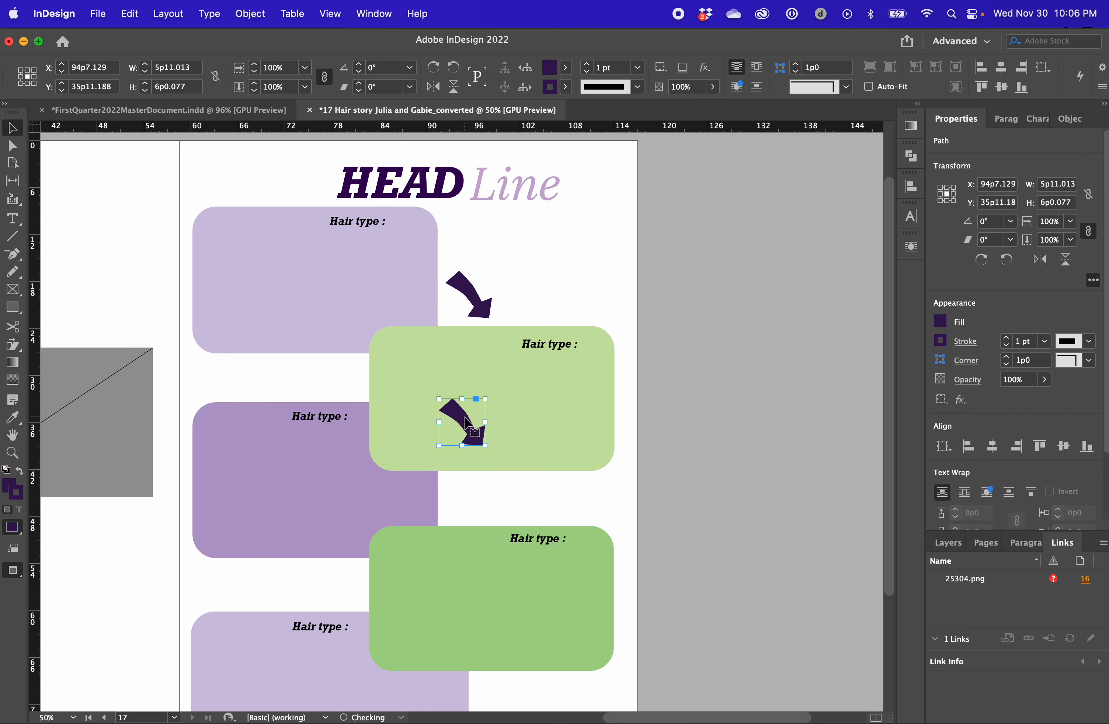
key(shift+Down)
key(shift+Down)
key(shift+Down)
key(shift+Down)
key(shift+Down)
key(shift+Down)
key(shift+Down)
key(shift+Down)
key(shift+Down)
key(shift+Down)
key(shift+Down)
key(shift+Down)
key(shift+Down)
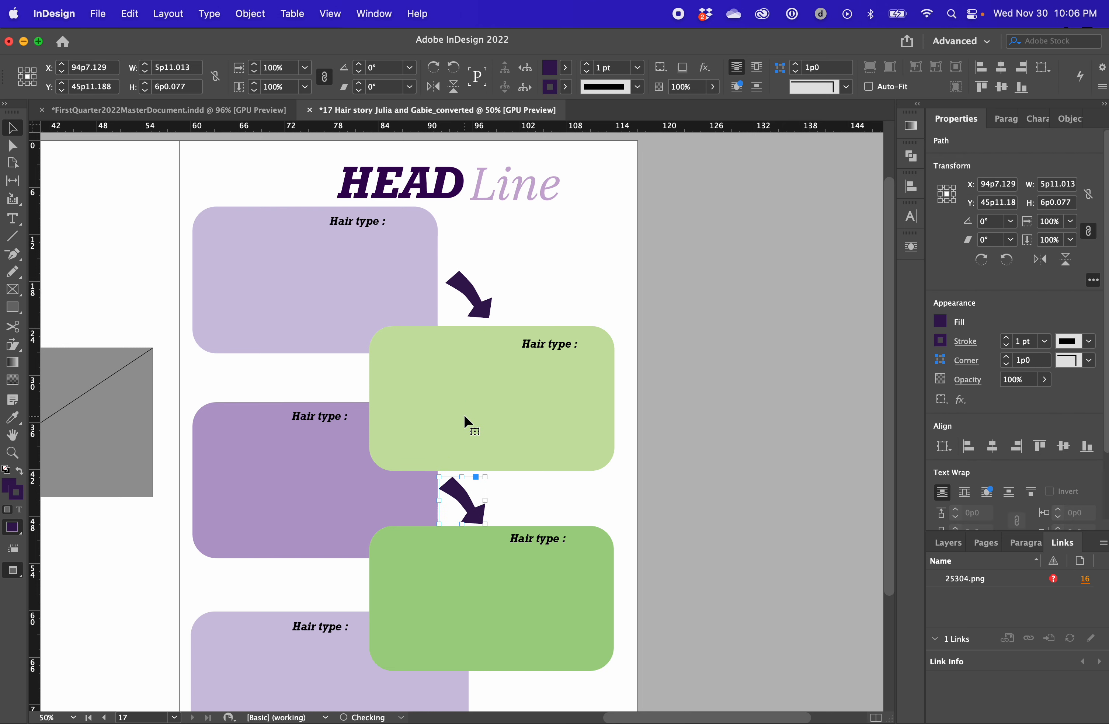
key(shift+Up)
click(468, 481)
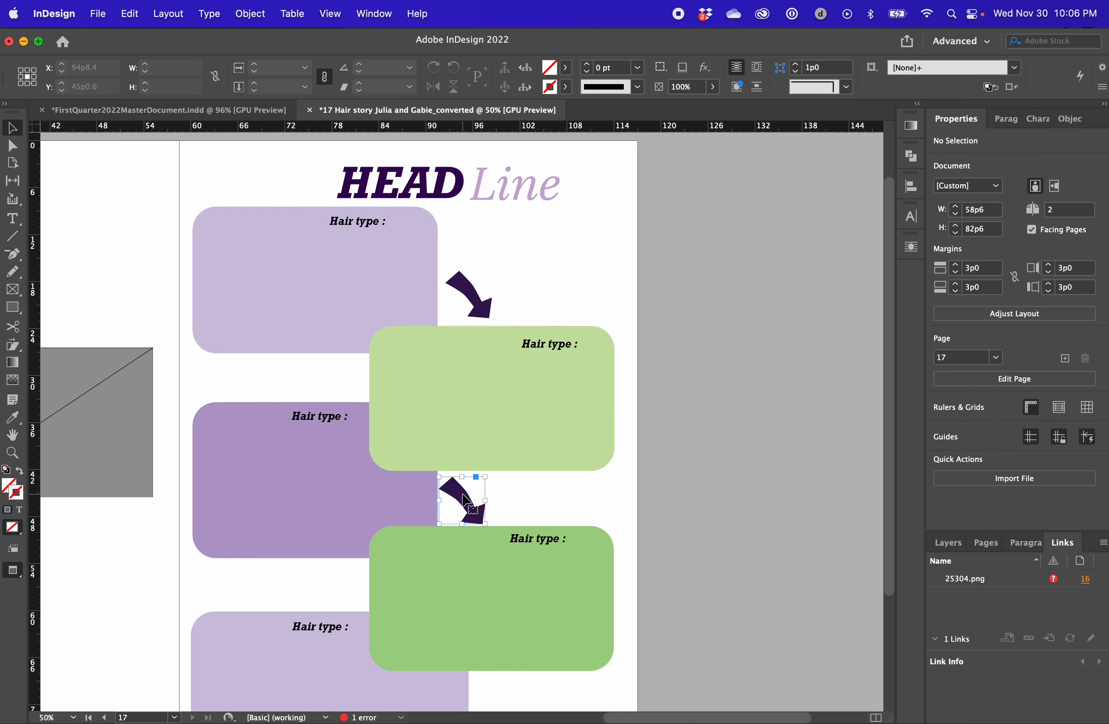
Paste another arrow, flip it horizontally, and place it above the dark purple box with a duplicate above the bottom lavender box
click(464, 498)
key(super+v)
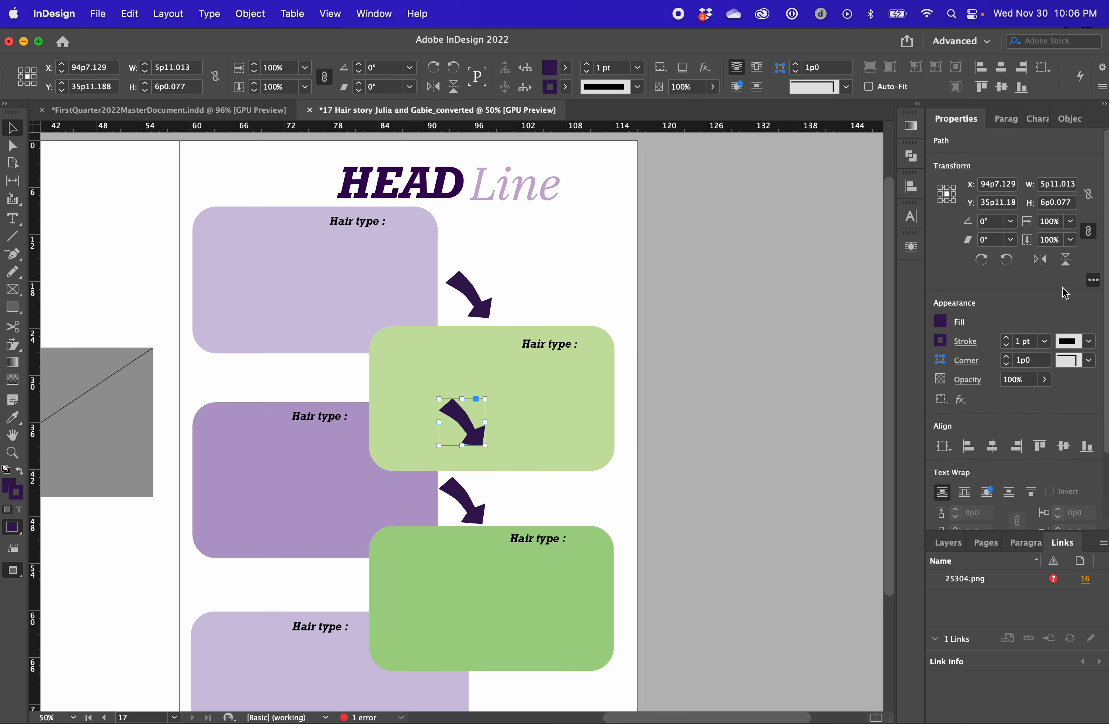
click(1042, 258)
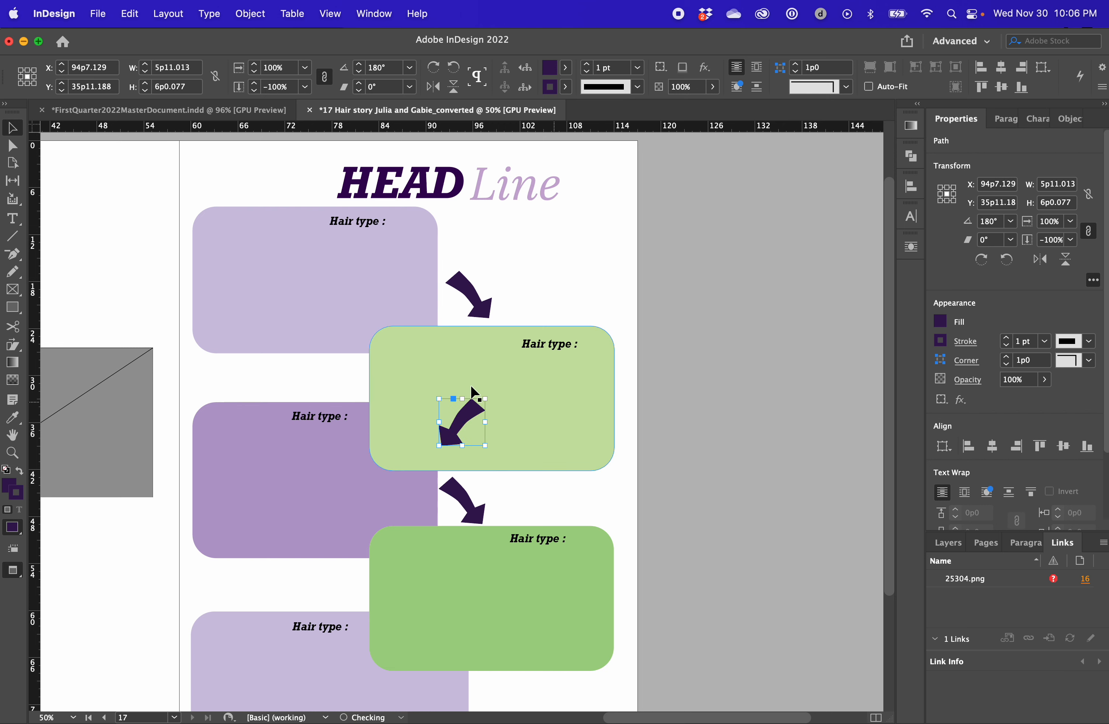
drag(467, 417, 347, 367)
shift+click(344, 610)
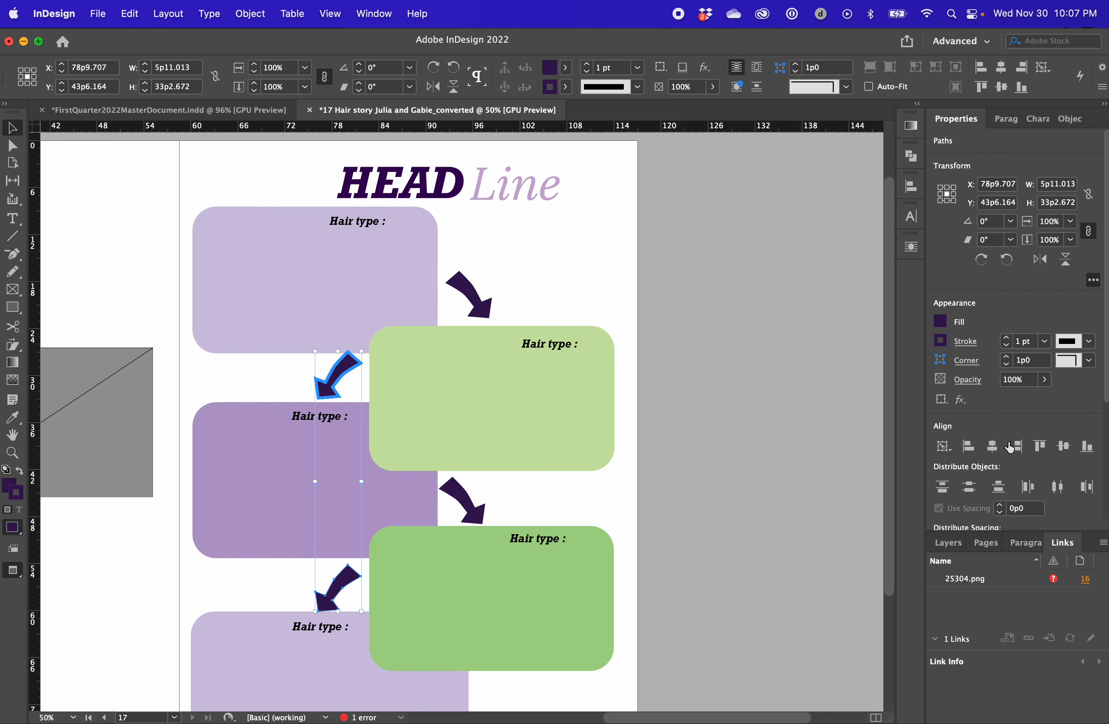
Nudge the lower left-pointing arrow up slightly and the upper left-pointing arrow down slightly within their gaps between the boxes
click(775, 312)
click(345, 590)
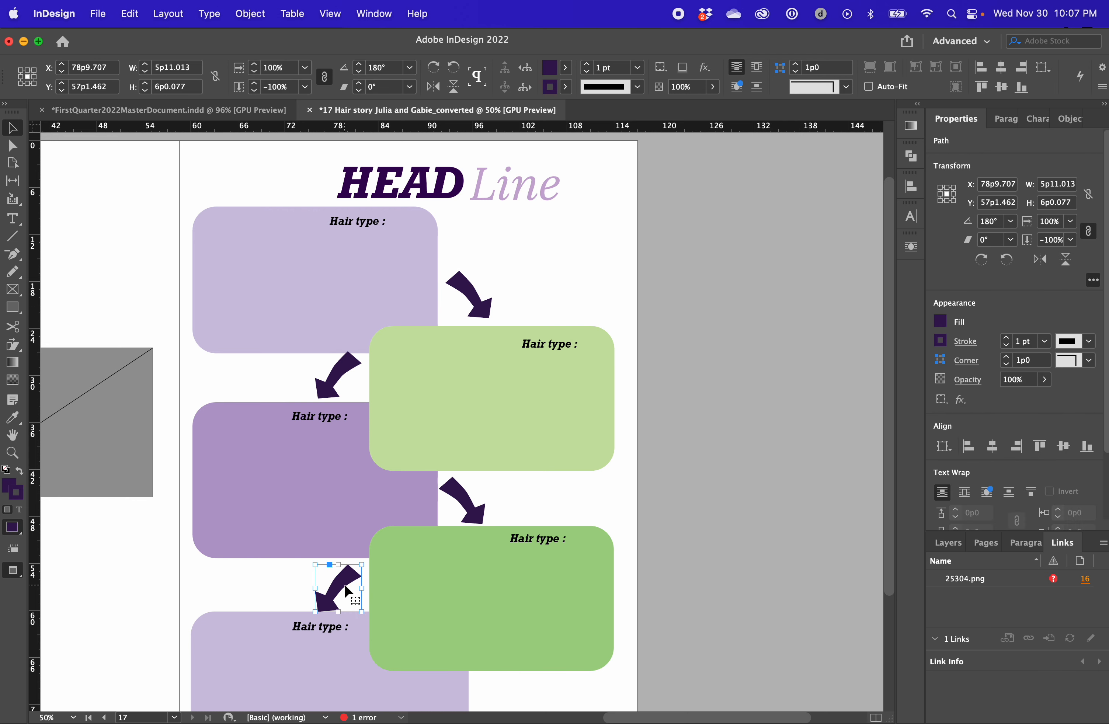
click(342, 382)
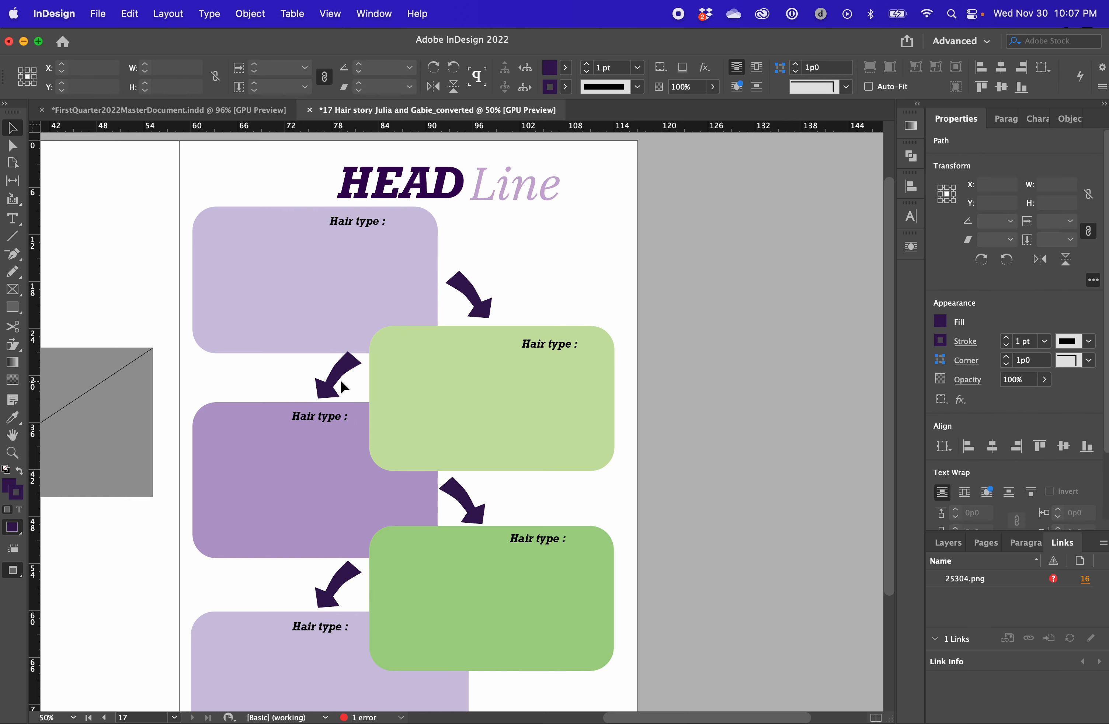
click(340, 380)
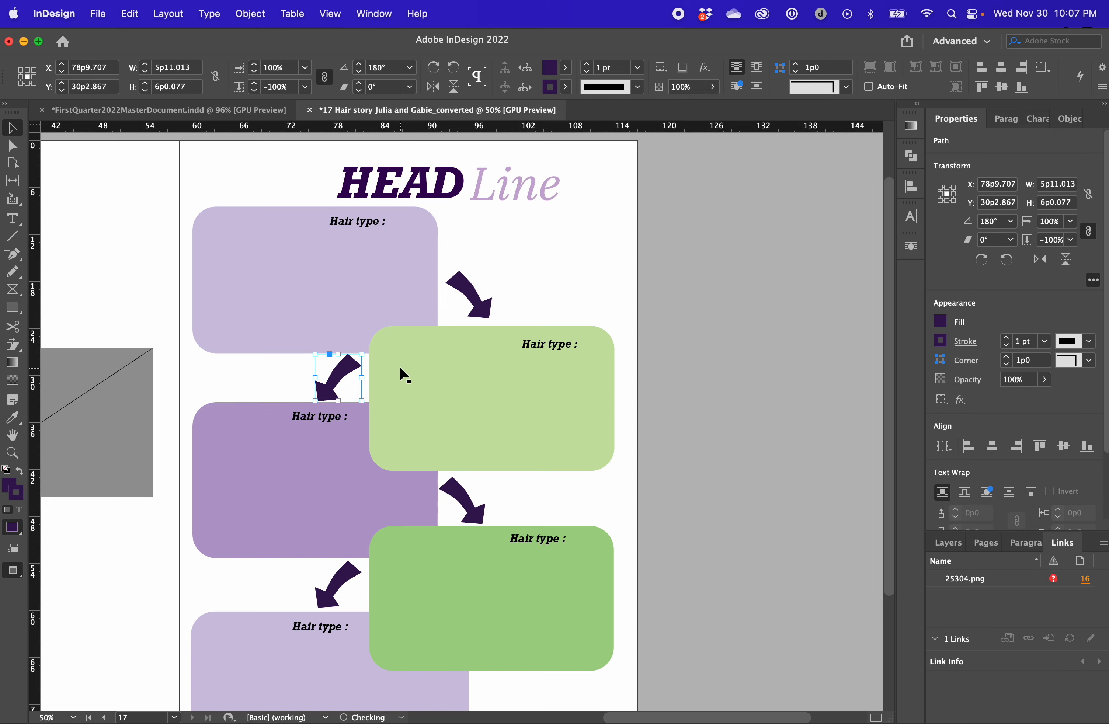
scroll(399, 365, down, 5)
drag(518, 426, 317, 527)
key(cmd+z)
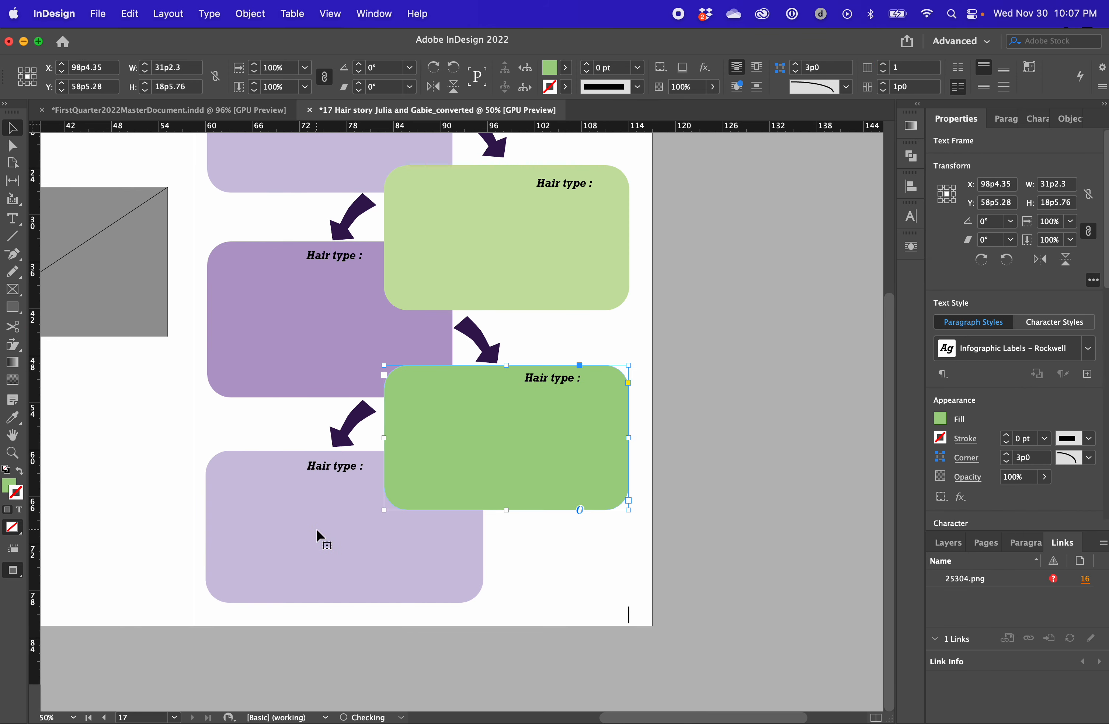
Duplicate the top lavender box sideways at the same height, past the right edge of the page
click(684, 349)
scroll(735, 294, up, 5)
click(310, 254)
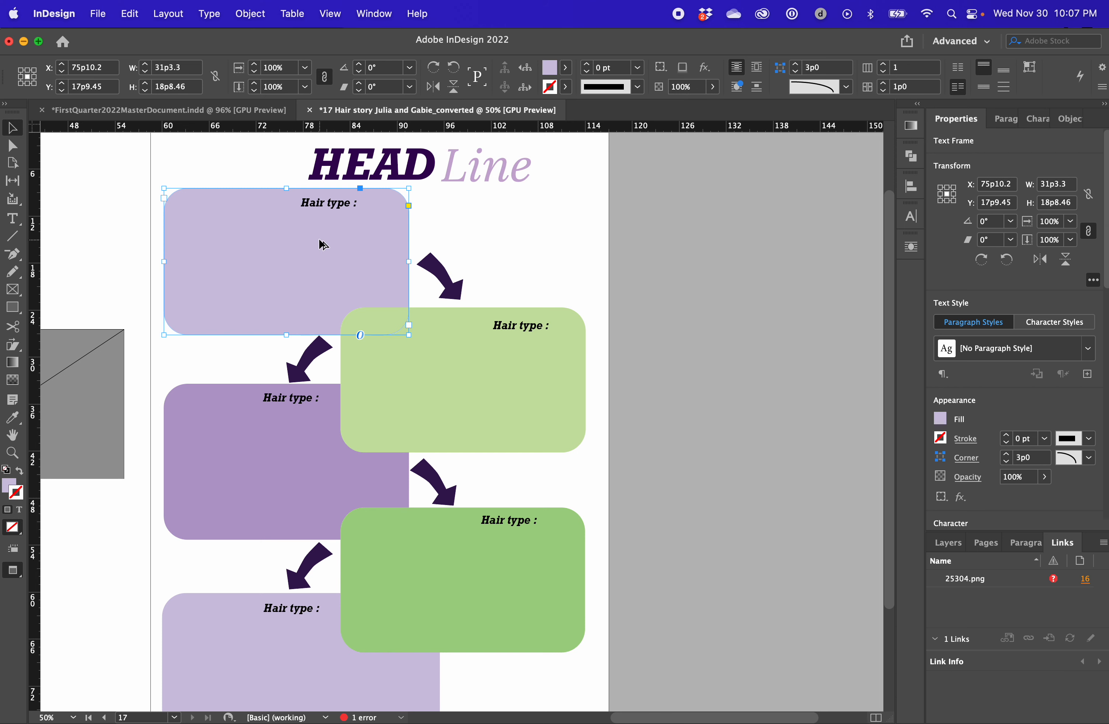
drag(254, 241, 362, 444)
key(super+z)
key(super+z)
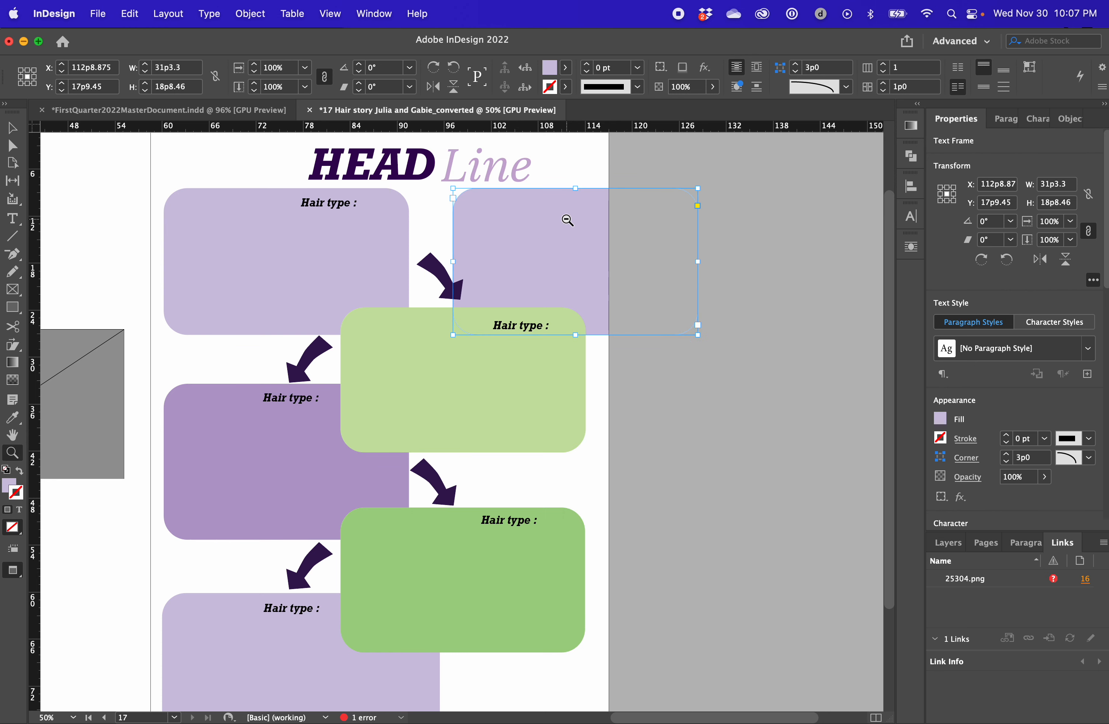
key(v)
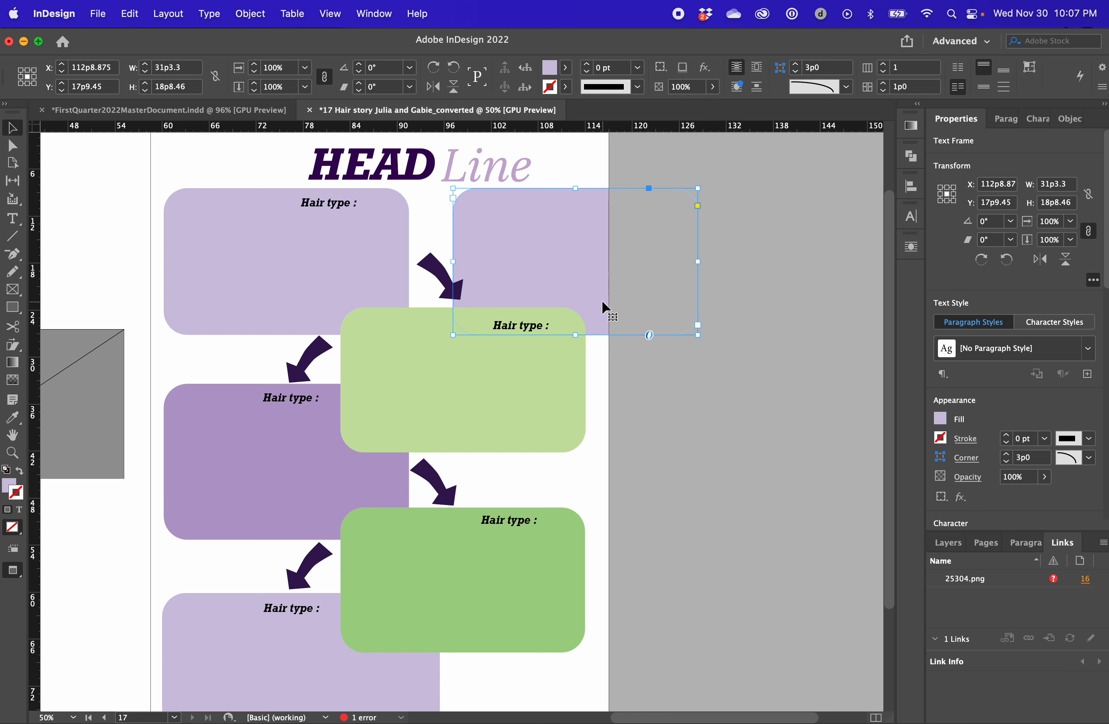
drag(595, 275, 609, 418)
key(Delete)
drag(584, 272, 462, 370)
key(super+z)
Replace the light green box with the duplicated box, sampling the light green fill onto it first
key(i)
click(515, 371)
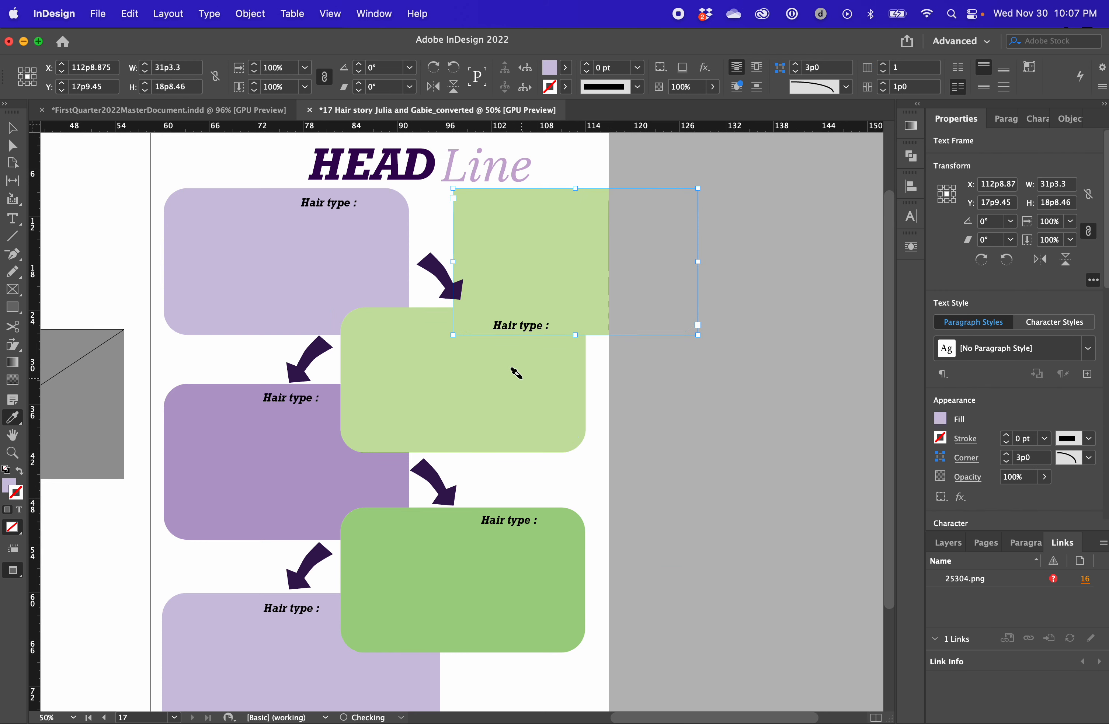
key(v)
click(521, 396)
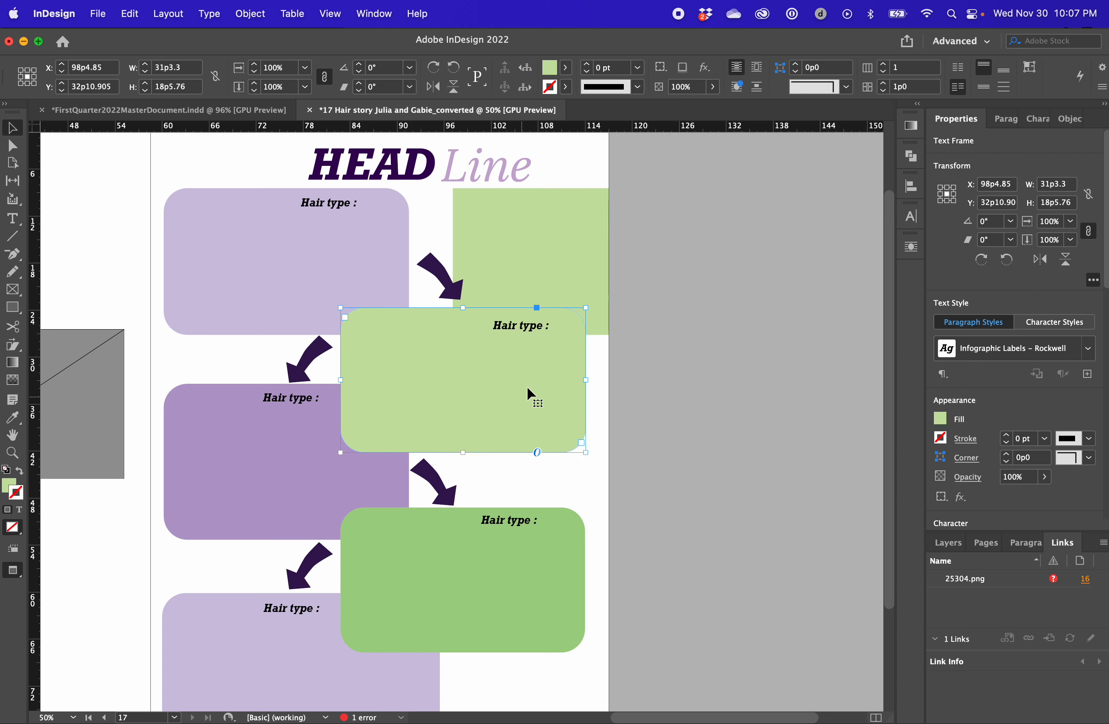
key(Delete)
drag(566, 260, 458, 386)
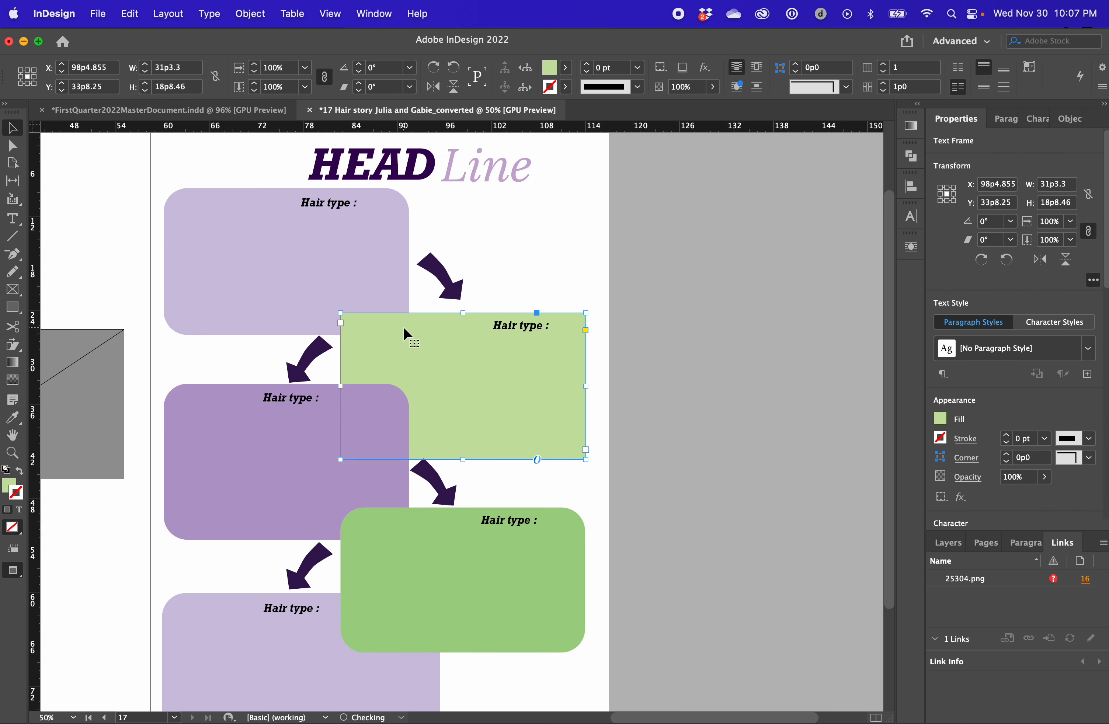
Sample the top lavender box's fill and rounded corners onto the replacement box
key(i)
click(365, 263)
key(super+z)
click(260, 257)
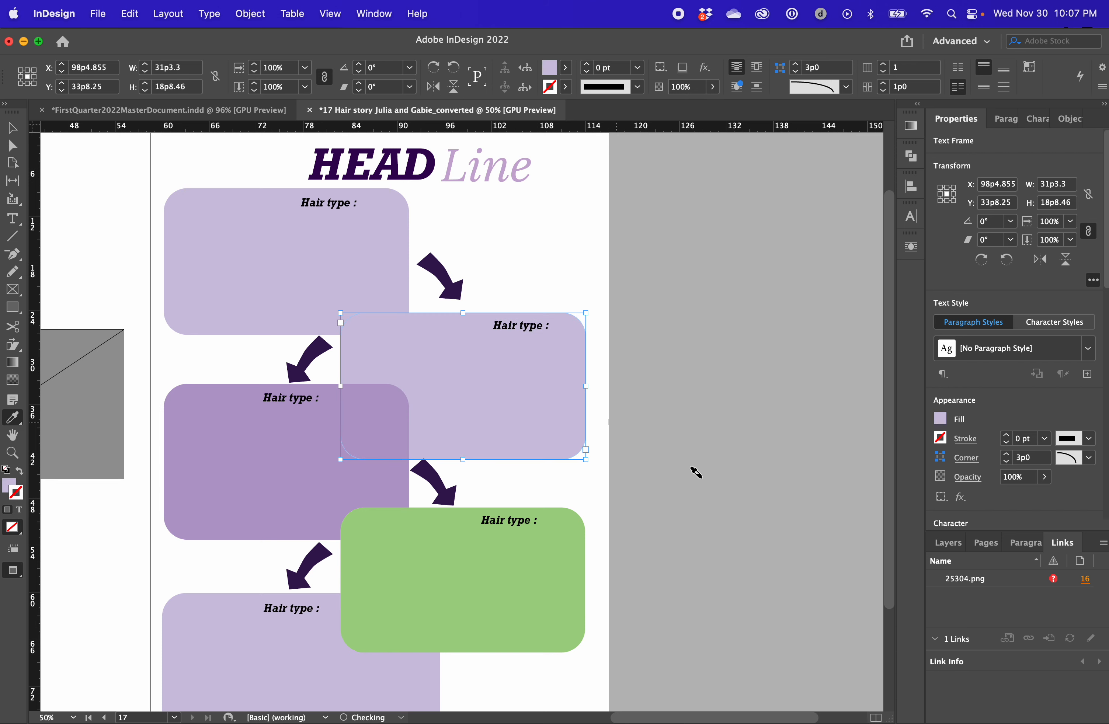
Sample the darker green box's fill and rounded corners onto the replacement box and position it above the darker green box
key(v)
drag(530, 401, 623, 397)
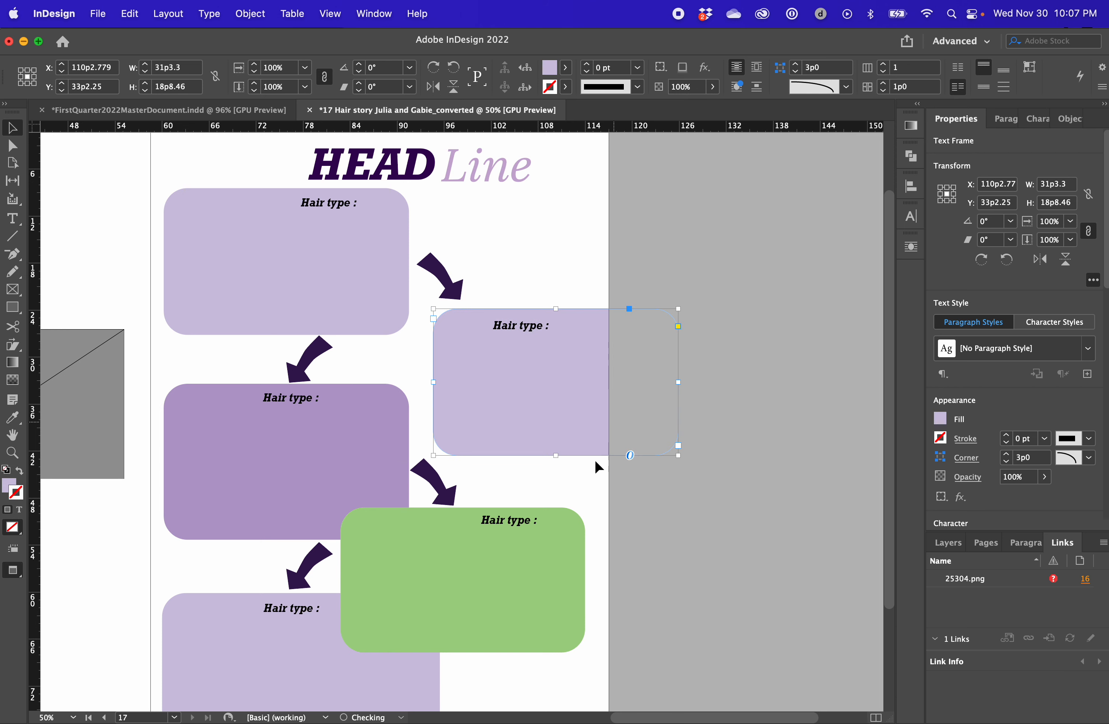
key(i)
click(481, 556)
key(v)
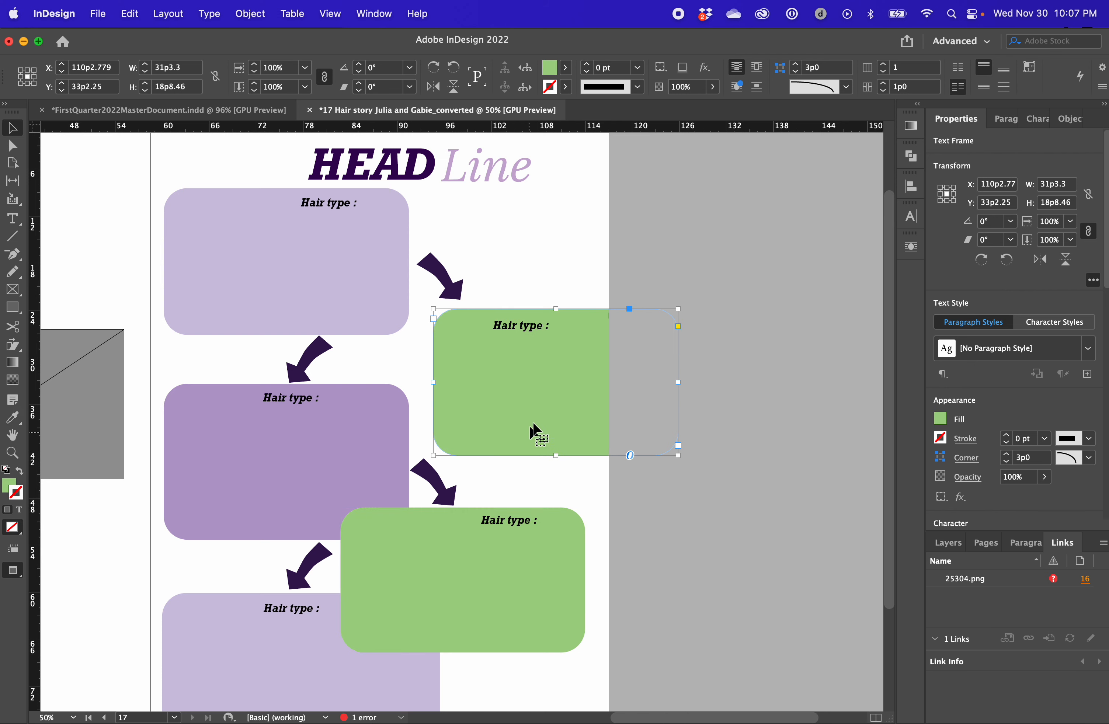
drag(570, 393, 491, 380)
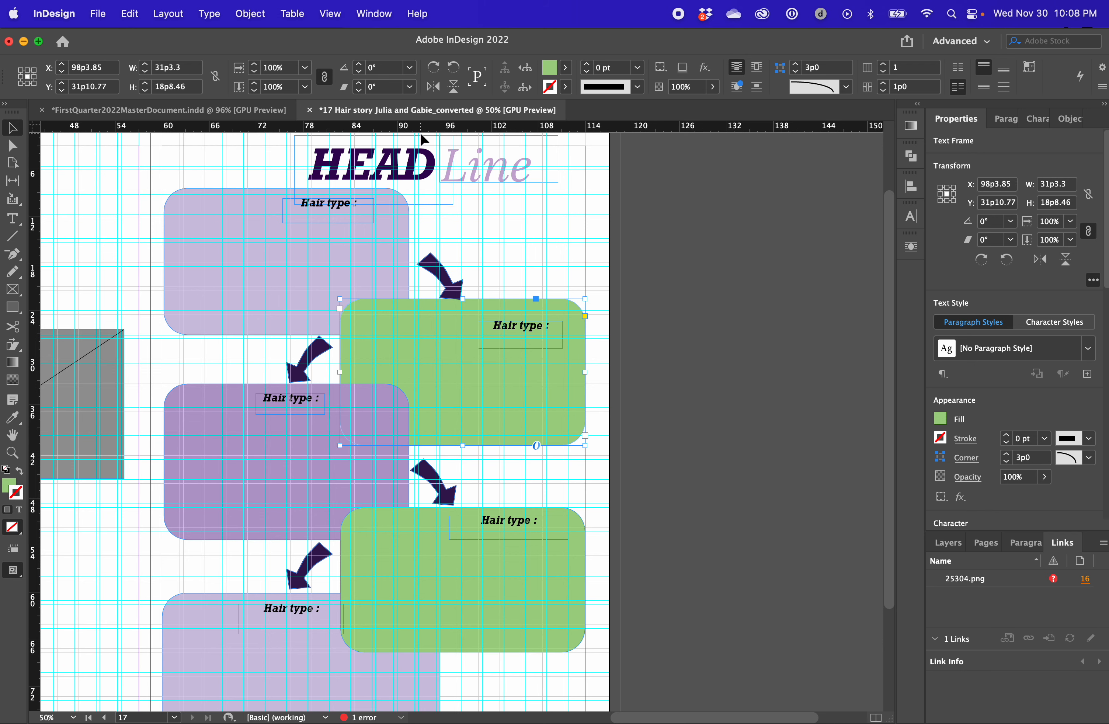
Align the right edges of the two green boxes, using the upper one as the key object
scroll(528, 366, down, 5)
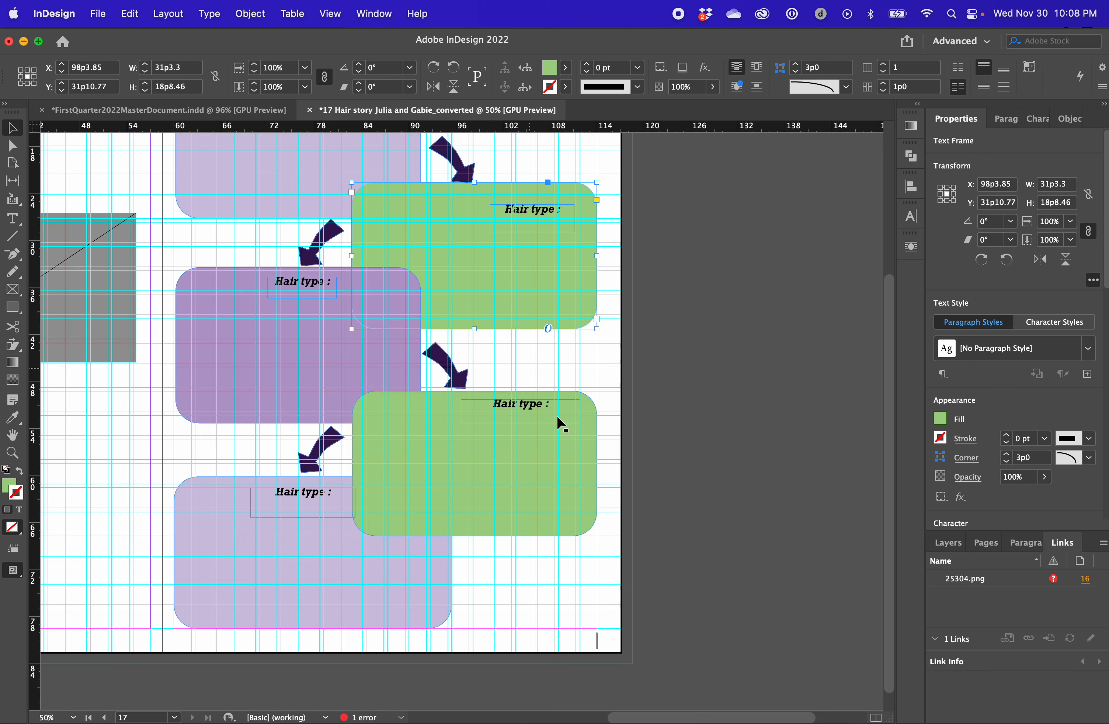
click(735, 478)
click(593, 289)
shift+click(559, 466)
click(587, 248)
drag(1105, 254, 1105, 493)
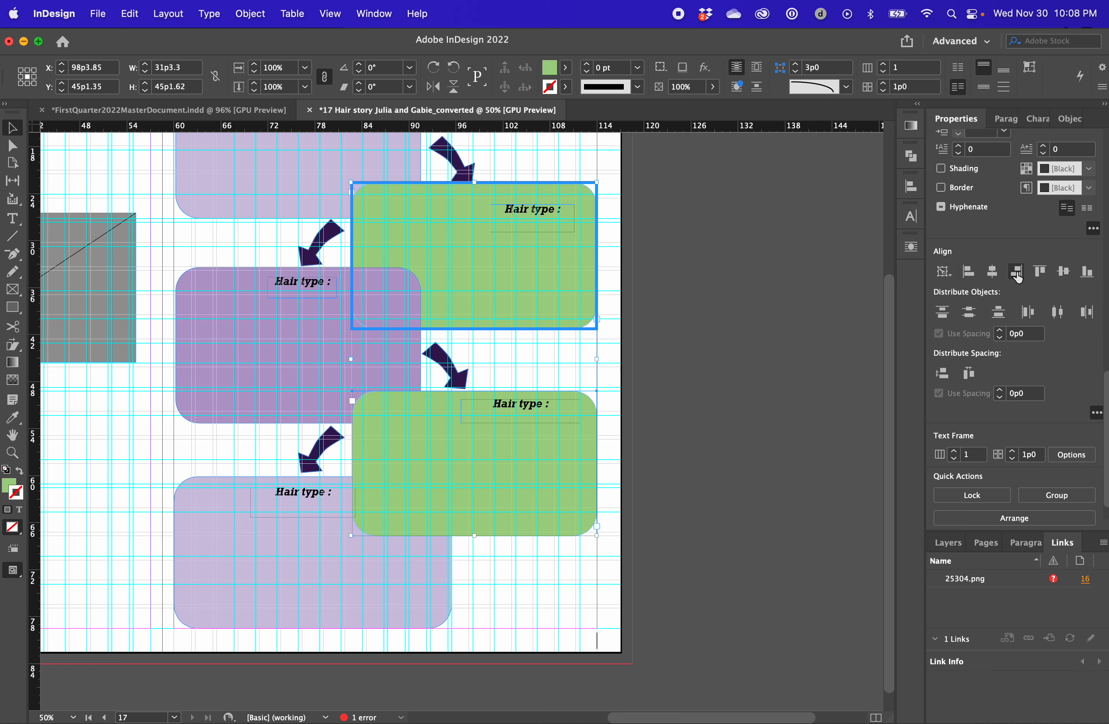
Bring the green boxes forward so the upper one overlaps the dark purple box
click(592, 289)
click(571, 257)
key(super+])
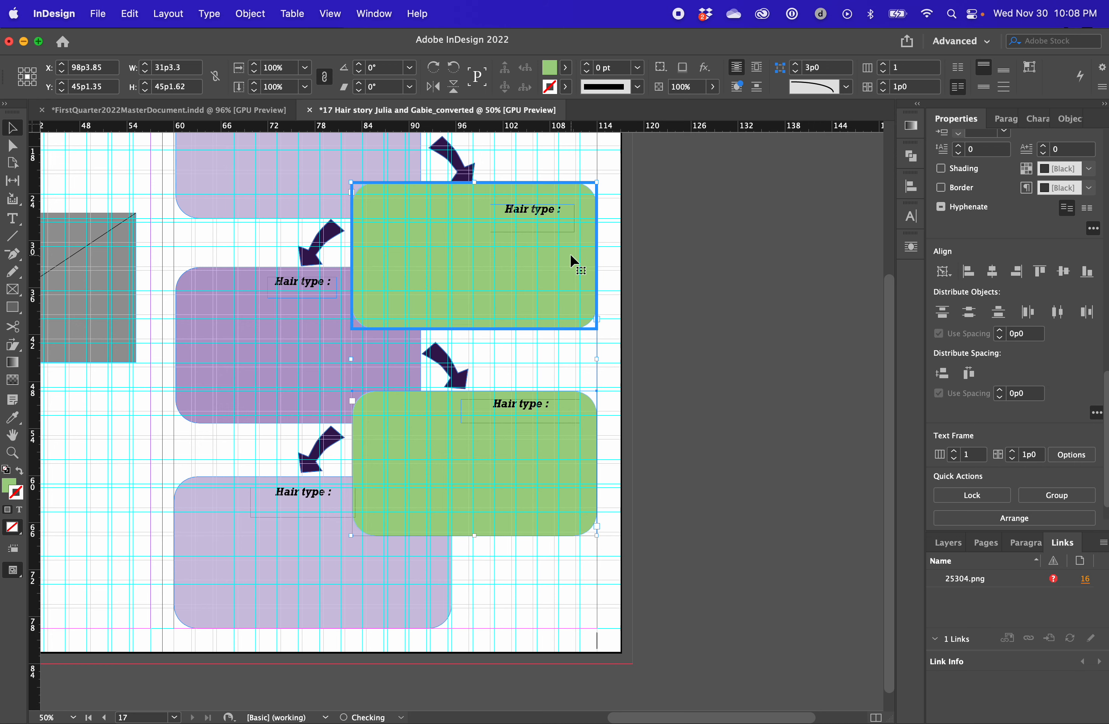
click(644, 264)
Examine the page layout without guides and compare the dark purple box with the top lavender box
scroll(644, 263, up, 2)
scroll(644, 263, left, 1)
click(566, 352)
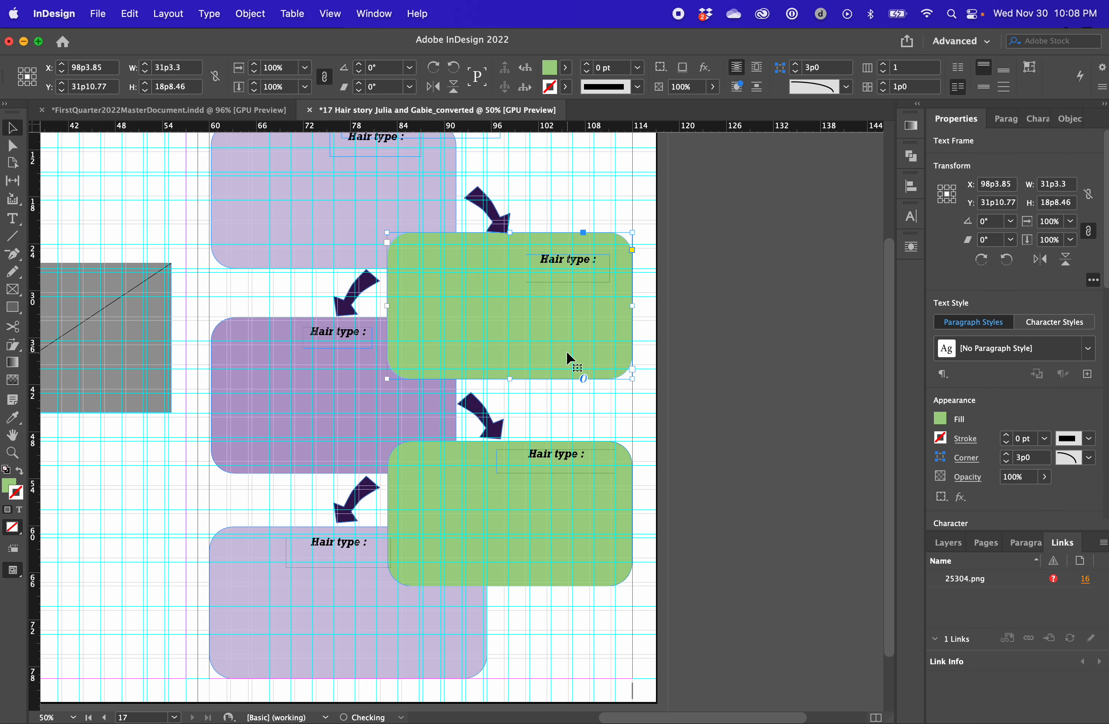
click(707, 337)
scroll(557, 317, up, 2)
scroll(558, 317, left, 1)
click(404, 285)
key(w)
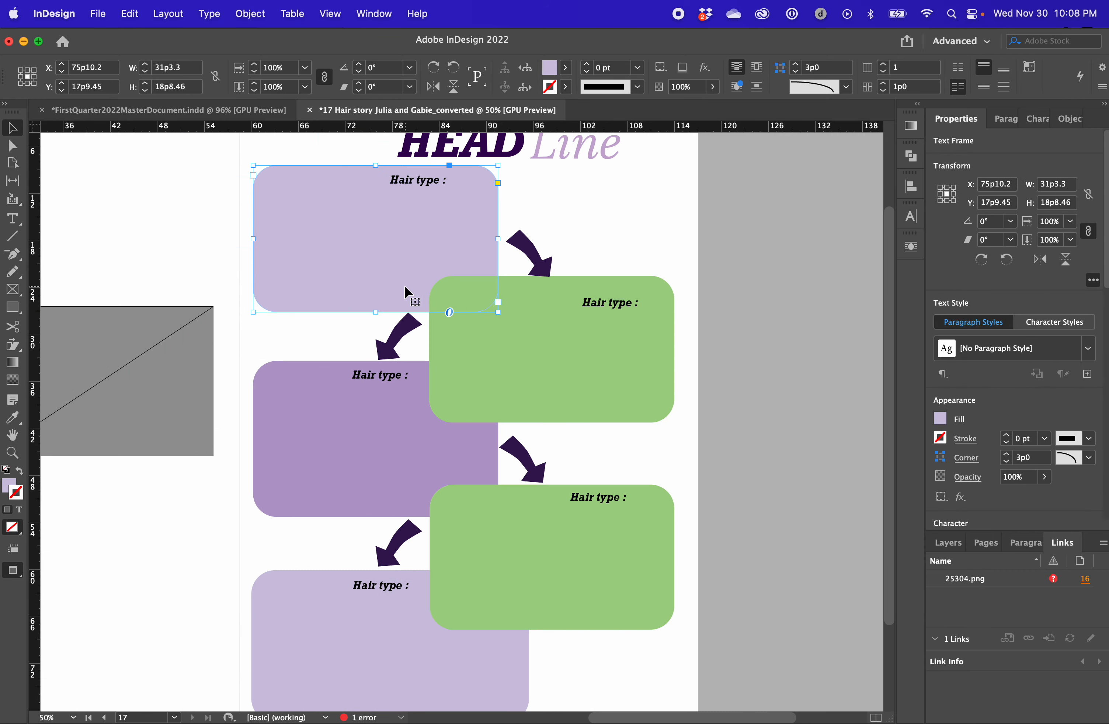
scroll(403, 285, up, 2)
scroll(403, 285, left, 1)
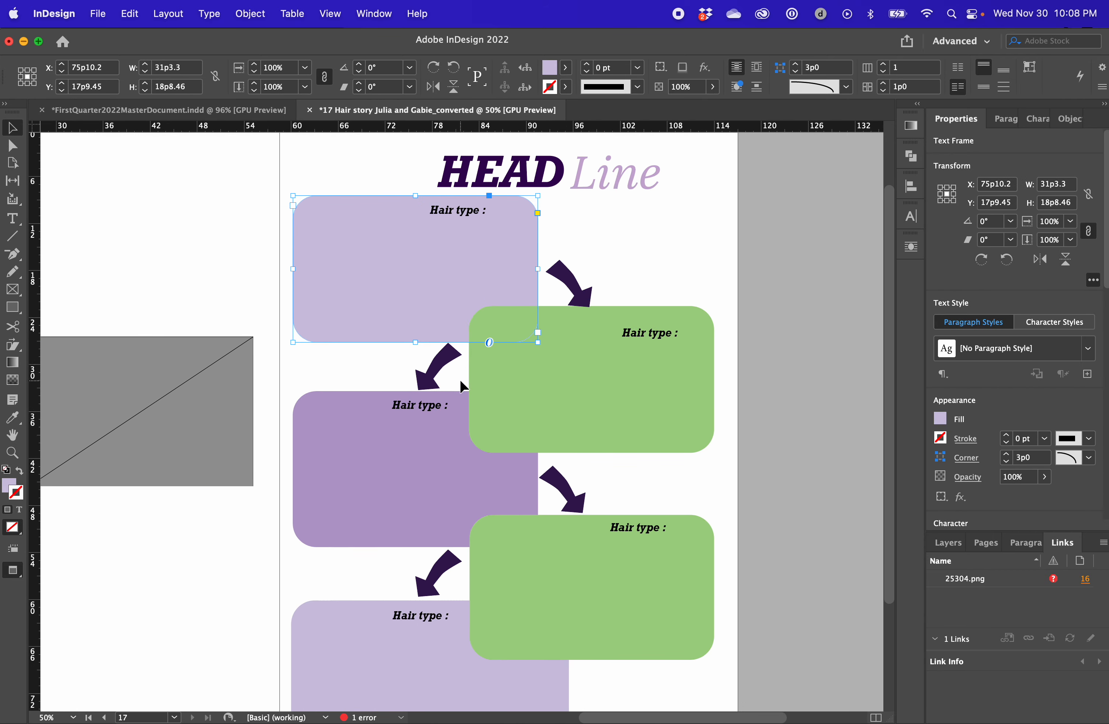
scroll(460, 379, down, 1)
scroll(460, 379, left, 1)
click(433, 458)
click(450, 295)
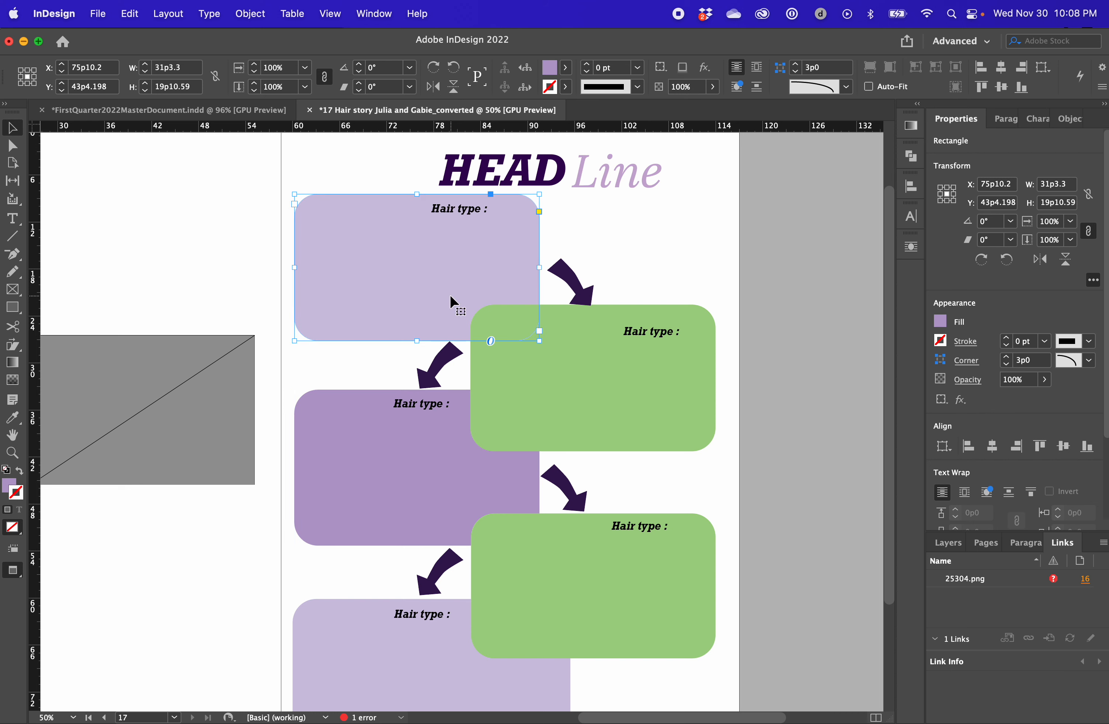
Sample the top box's lavender fill onto the dark purple box
click(461, 468)
key(i)
click(442, 277)
key(b)
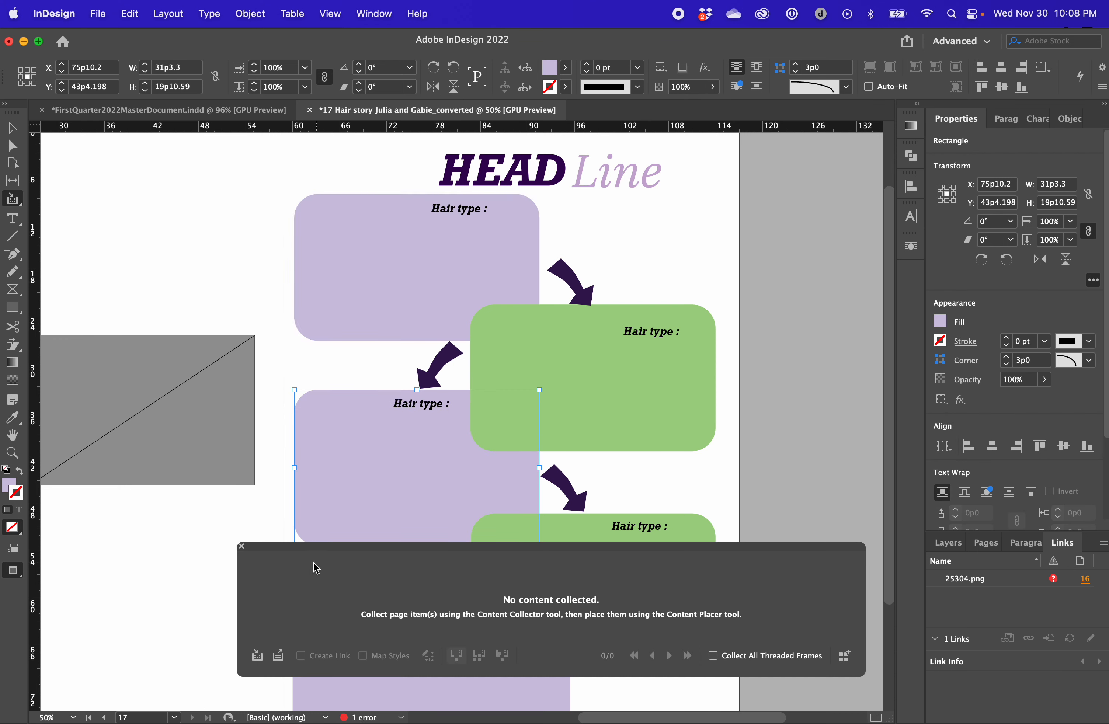
key(v)
click(436, 406)
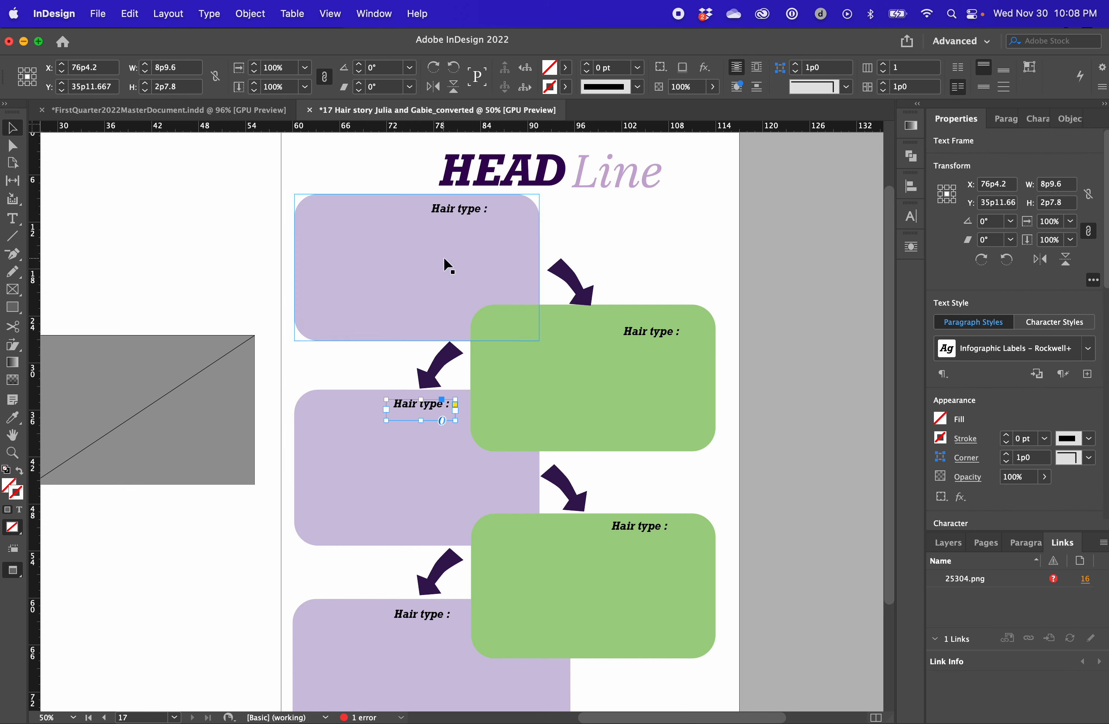
Delete the middle purple box and put a duplicate of the upper green box in its place, with guides shown
click(445, 483)
key(Delete)
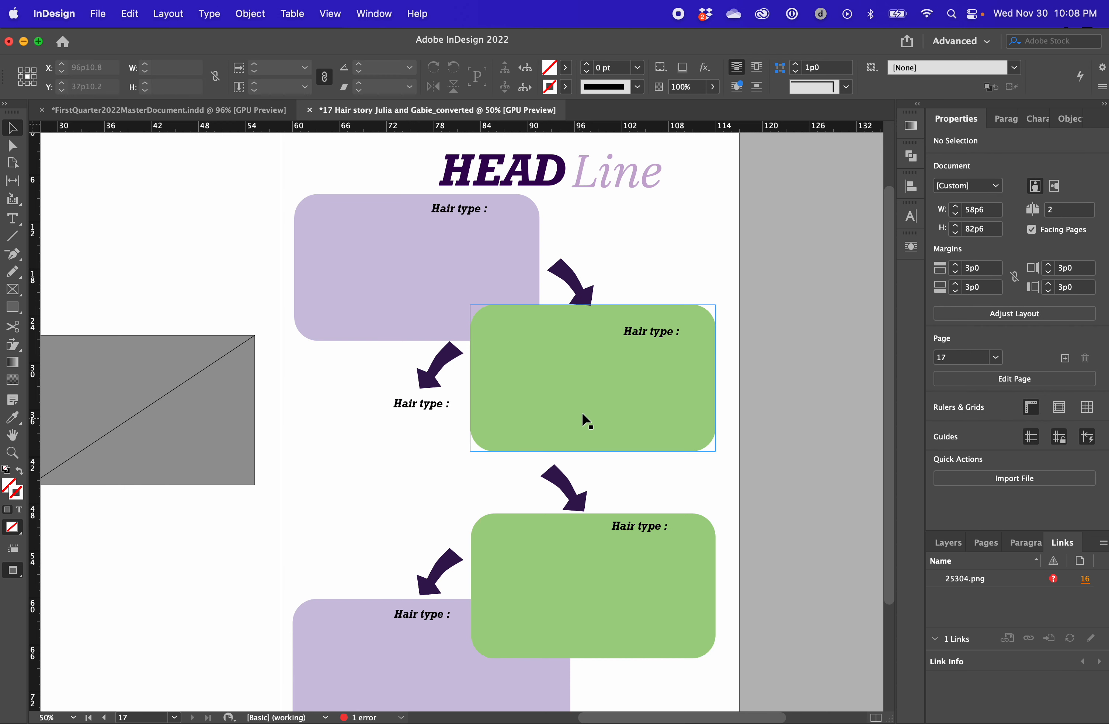
drag(585, 413, 404, 480)
key(w)
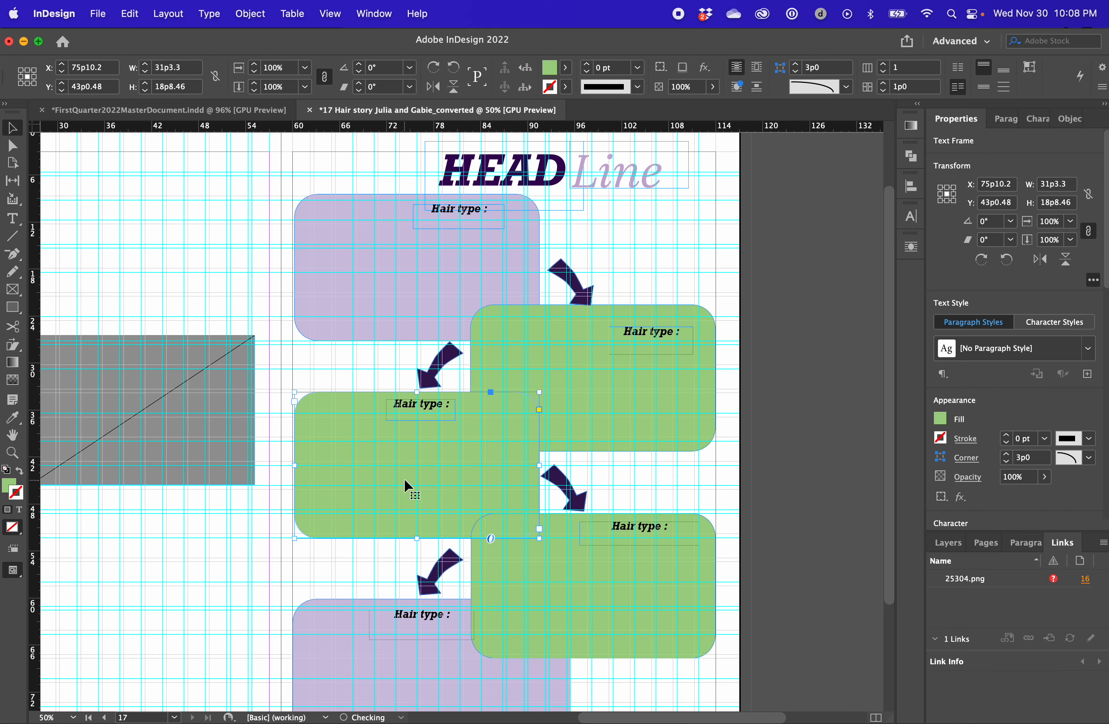
Sample the top lavender box's fill onto the new middle box
key(i)
click(418, 287)
key(super+z)
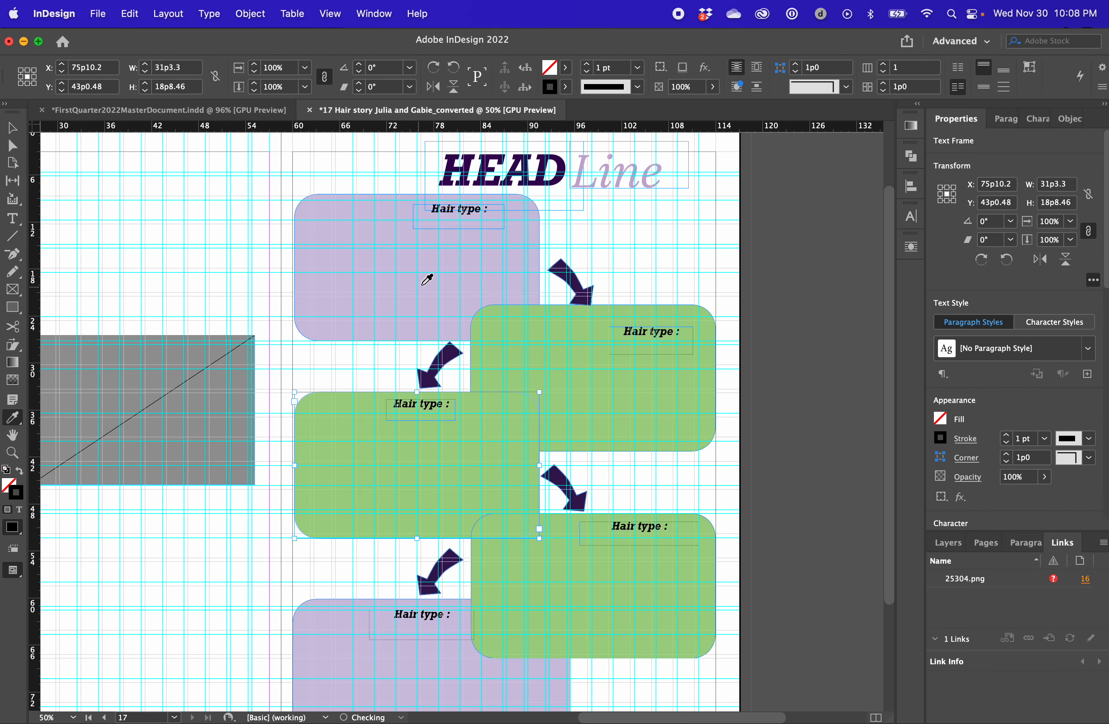
click(675, 231)
click(429, 282)
key(v)
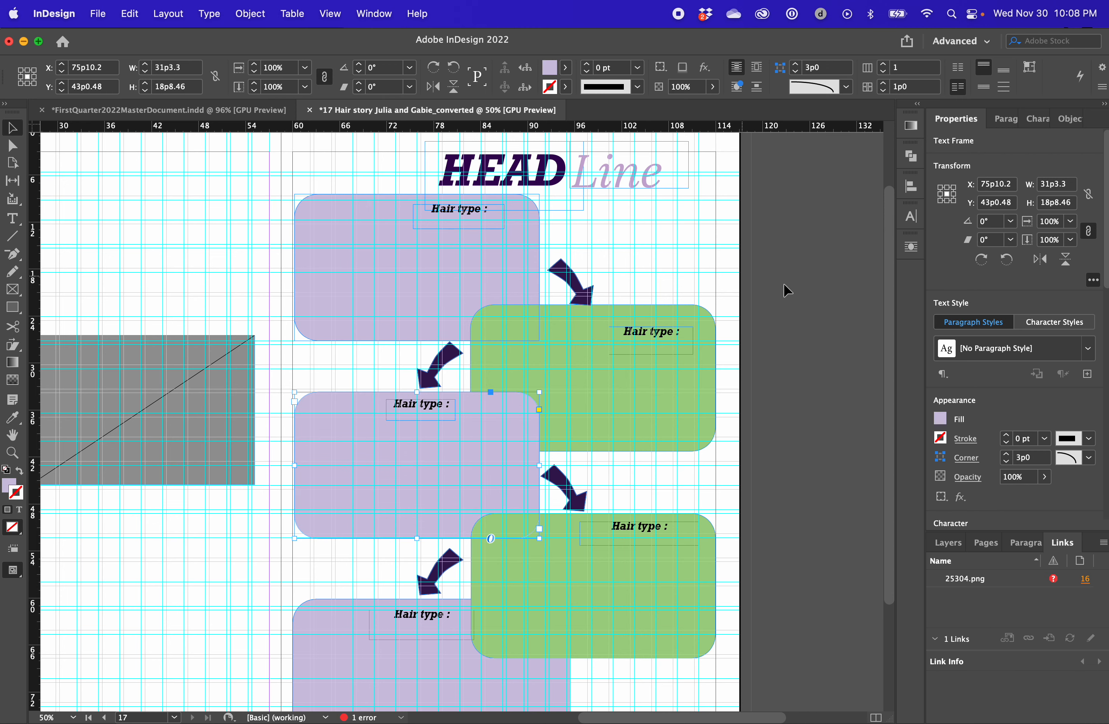
Replace the bottom lavender box with a duplicate of the middle lavender box
scroll(495, 572, down, 3)
click(492, 564)
key(Delete)
drag(470, 319, 468, 533)
Align the left edges of the three lavender boxes, using the bottom one as the key object
shift+click(339, 372)
shift+click(364, 174)
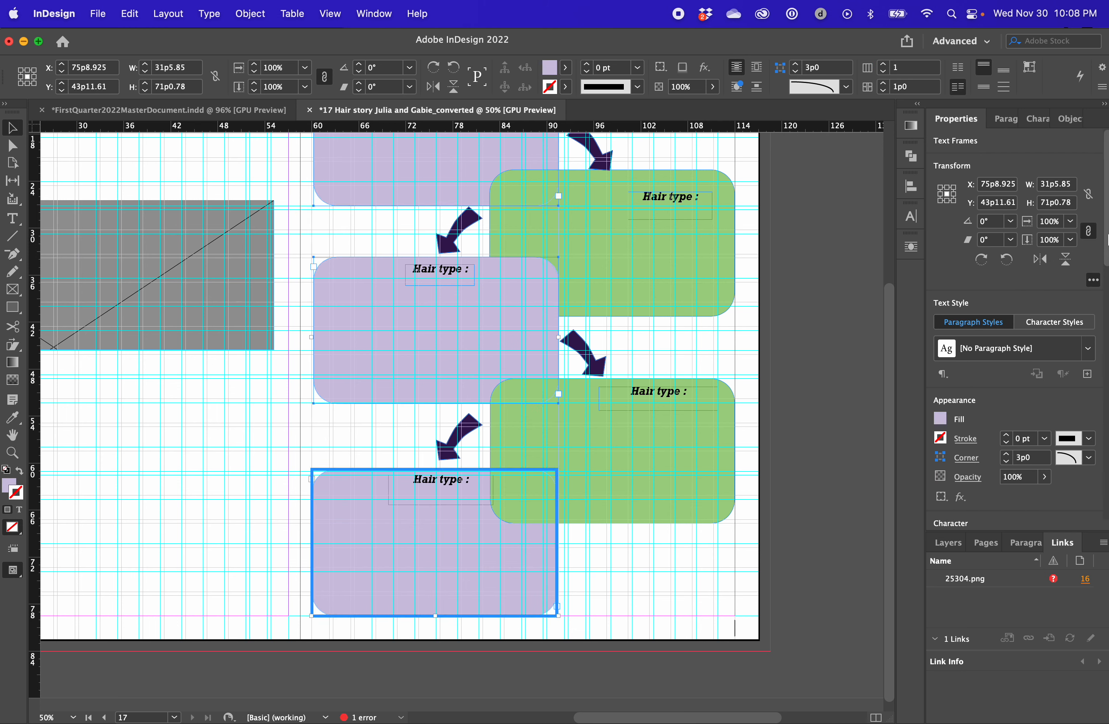
drag(1107, 239, 1107, 398)
click(968, 502)
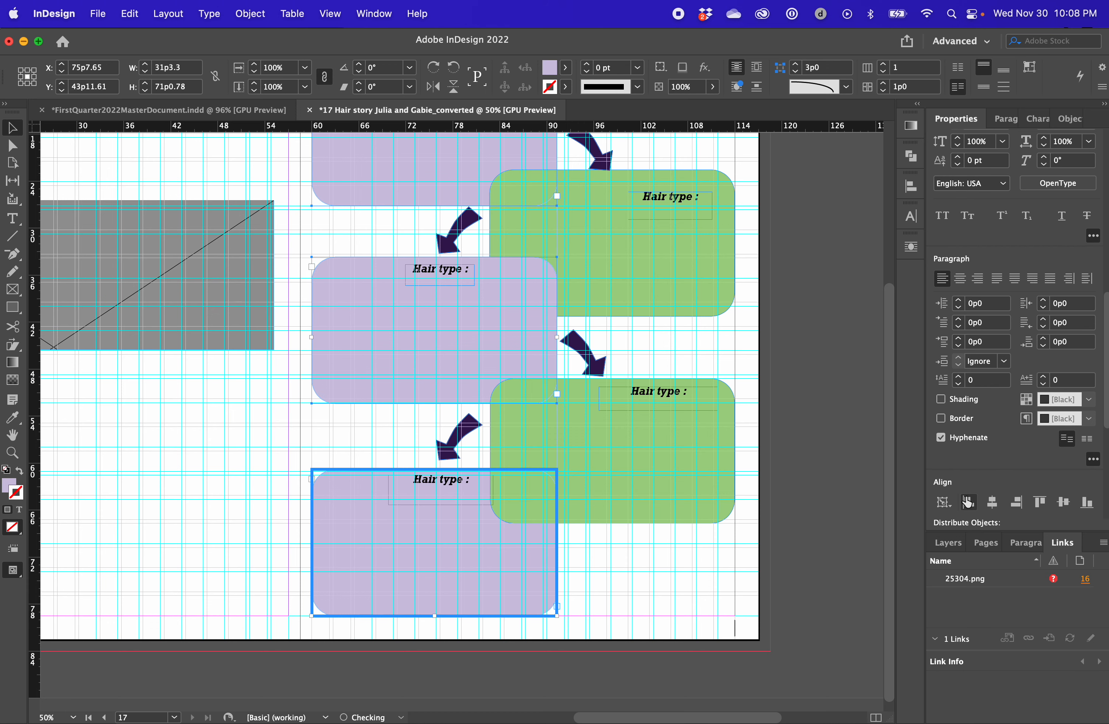
click(798, 372)
Check the alignment of the two green boxes with the upper one as the key object
scroll(785, 365, up, 3)
click(652, 330)
shift+click(692, 589)
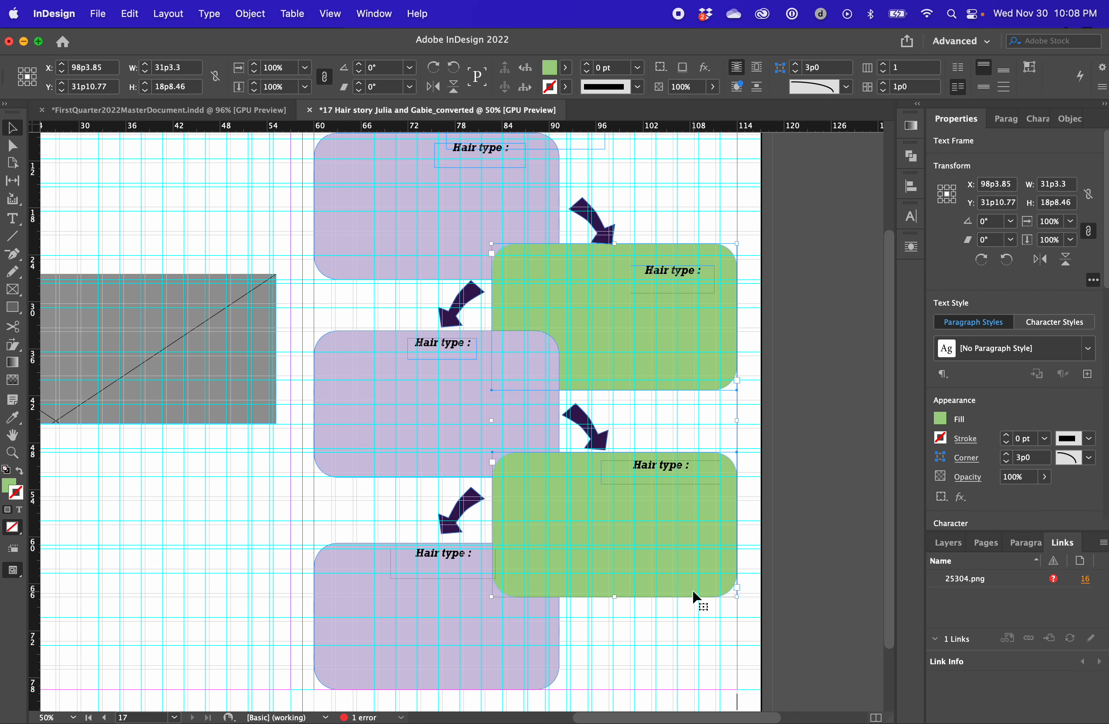
click(736, 296)
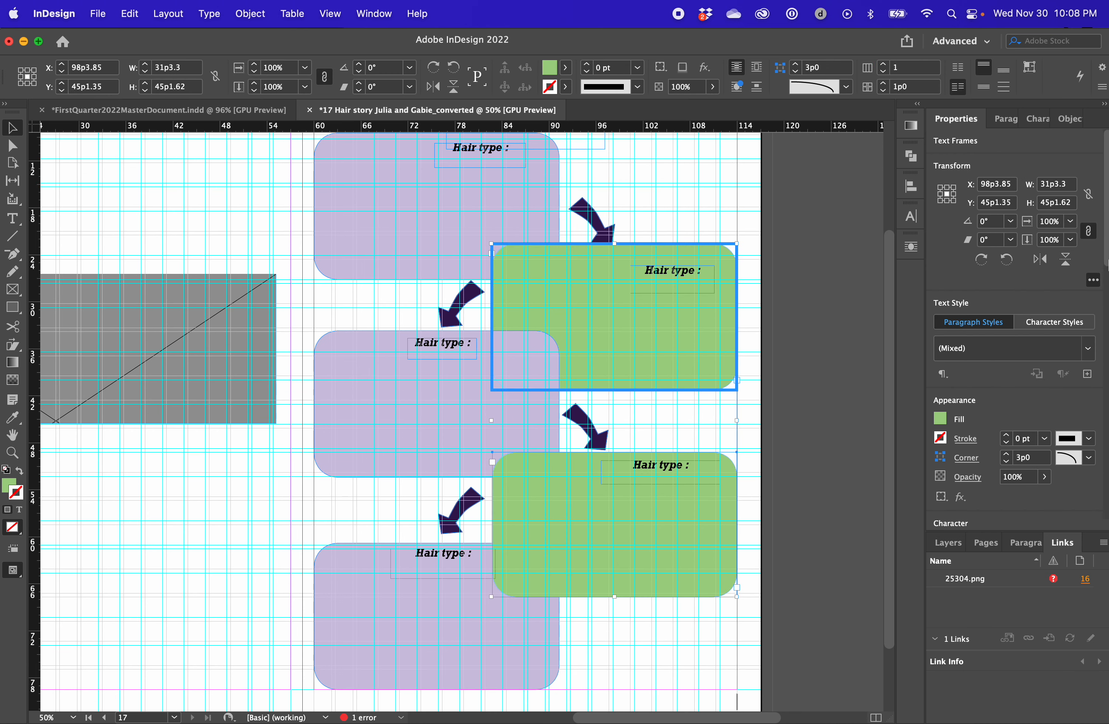
scroll(1047, 426, down, 10)
drag(1107, 296, 1102, 352)
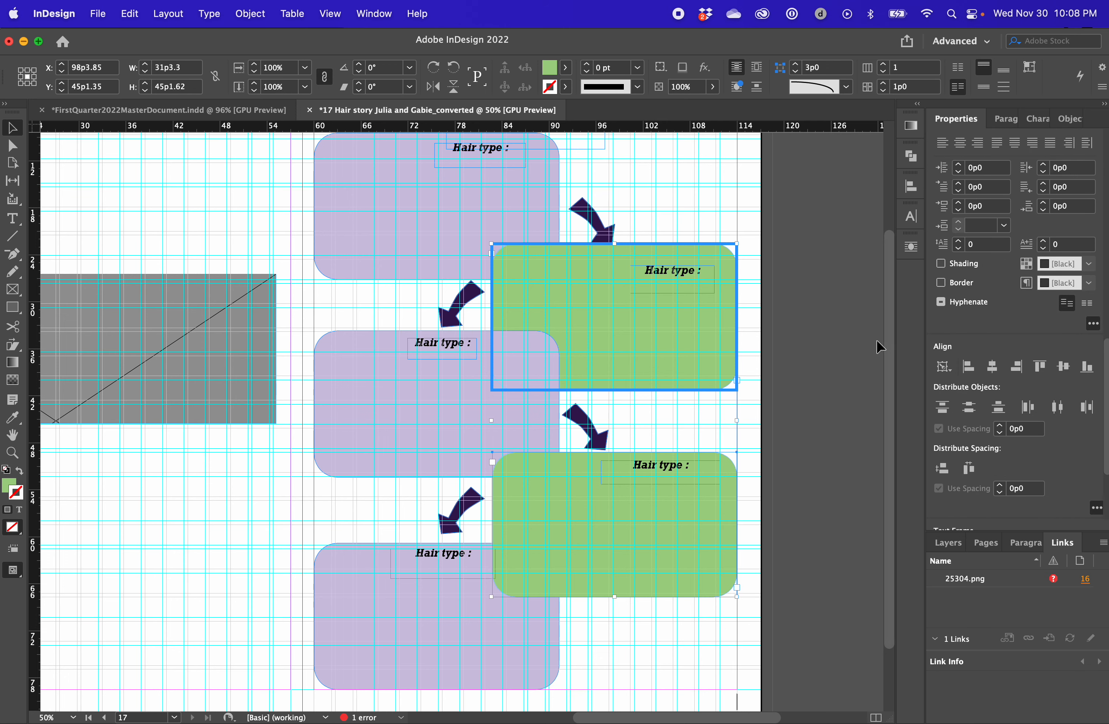
click(839, 325)
Nudge the top lavender box down to Y 21p1.45
scroll(839, 326, up, 3)
click(495, 287)
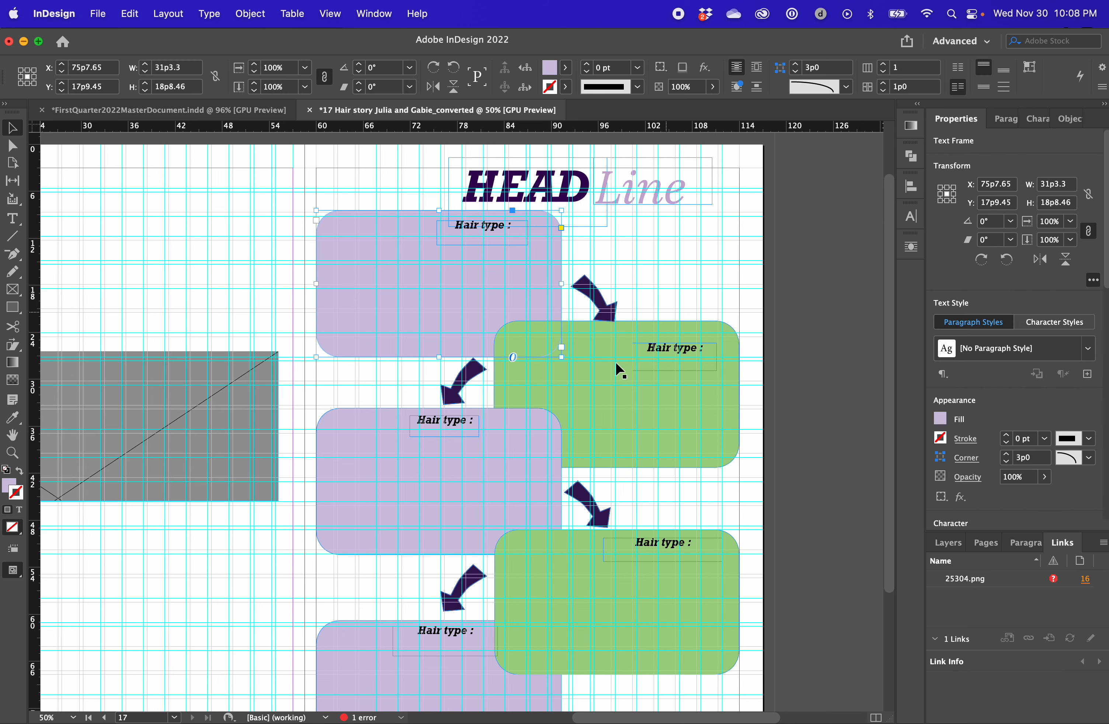
key(shift+Down)
key(shift+Down)
key(shift+Down)
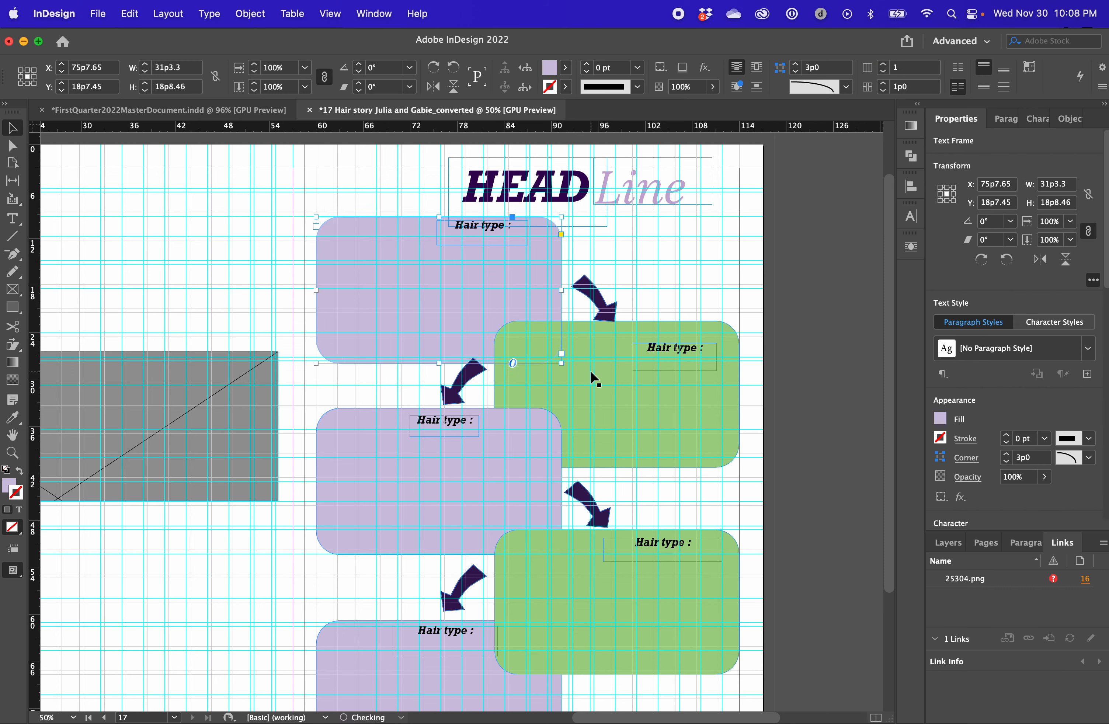
key(shift+Down)
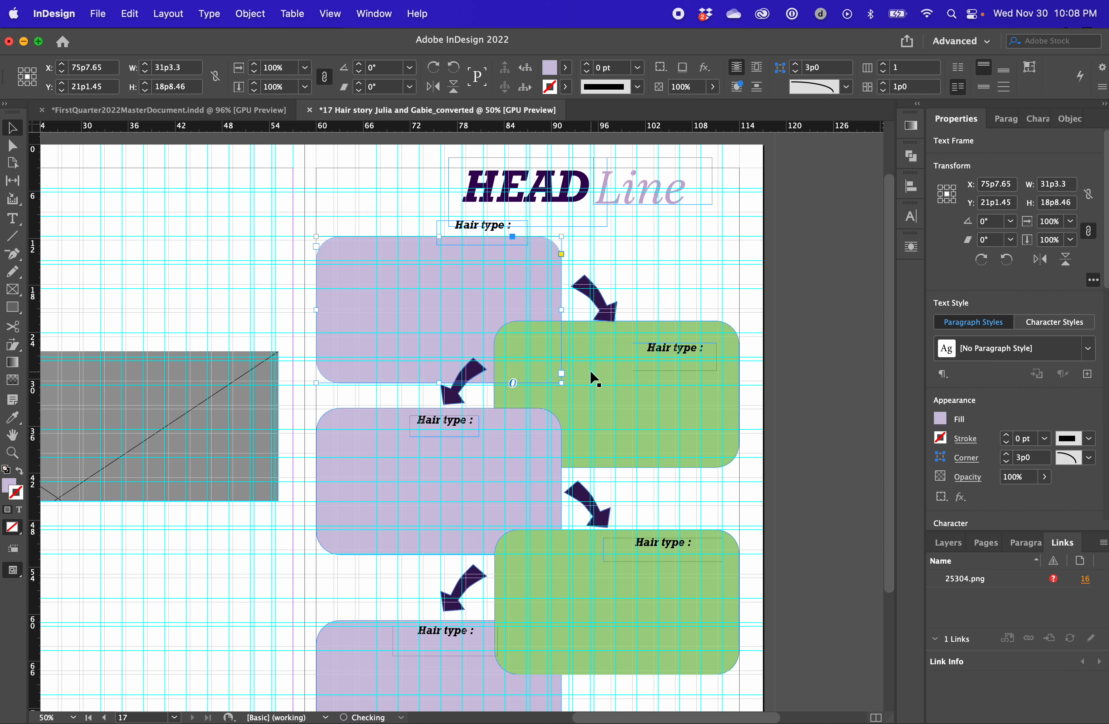
Nudge the top lavender box down to Y 21p2.45 and distribute the vertical space evenly between the three lavender boxes
key(Down)
scroll(590, 370, down, 1)
click(782, 180)
click(341, 253)
shift+click(341, 528)
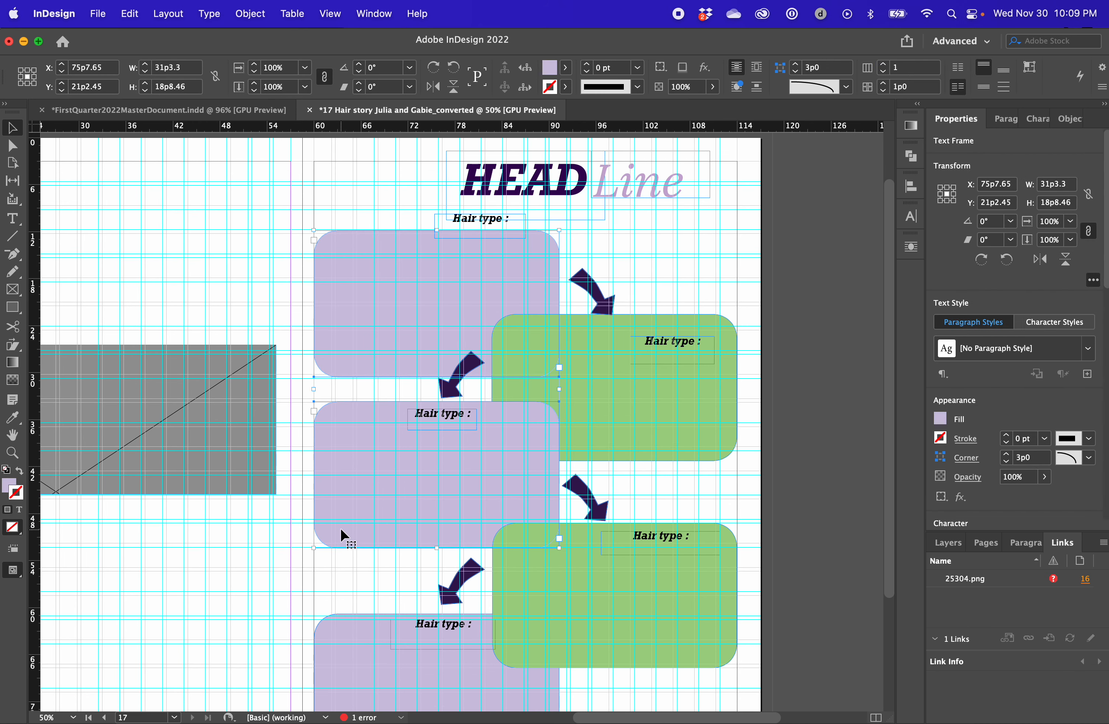
scroll(356, 646, down, 2)
click(269, 242)
click(501, 235)
shift+click(368, 437)
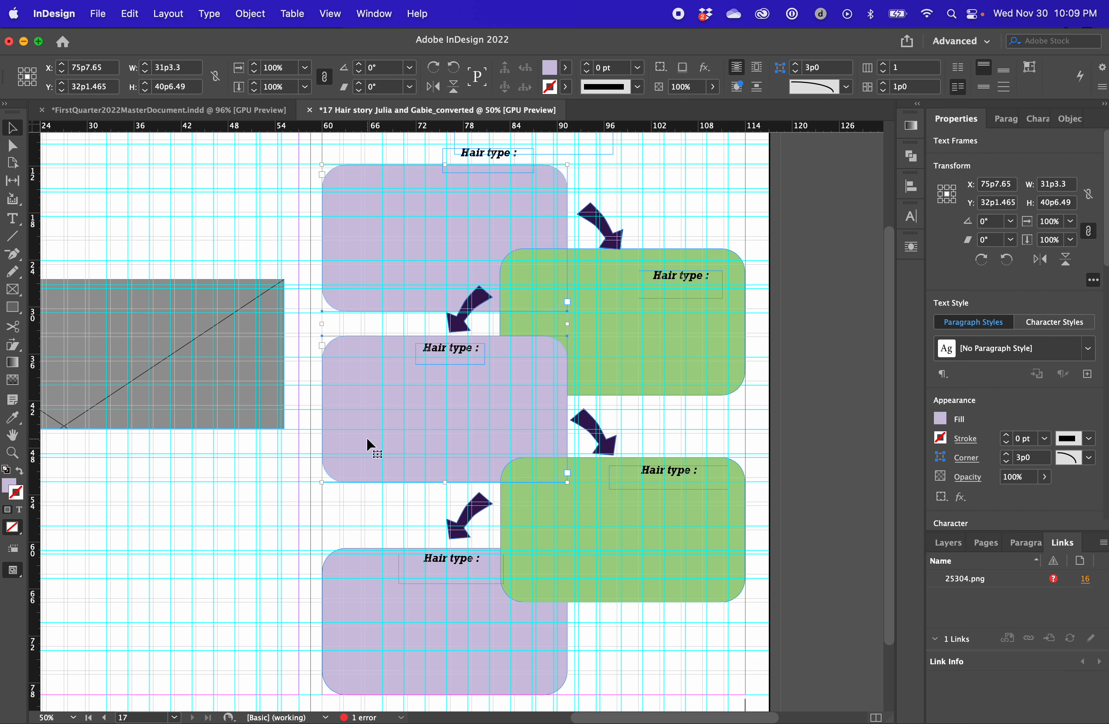
shift+click(362, 606)
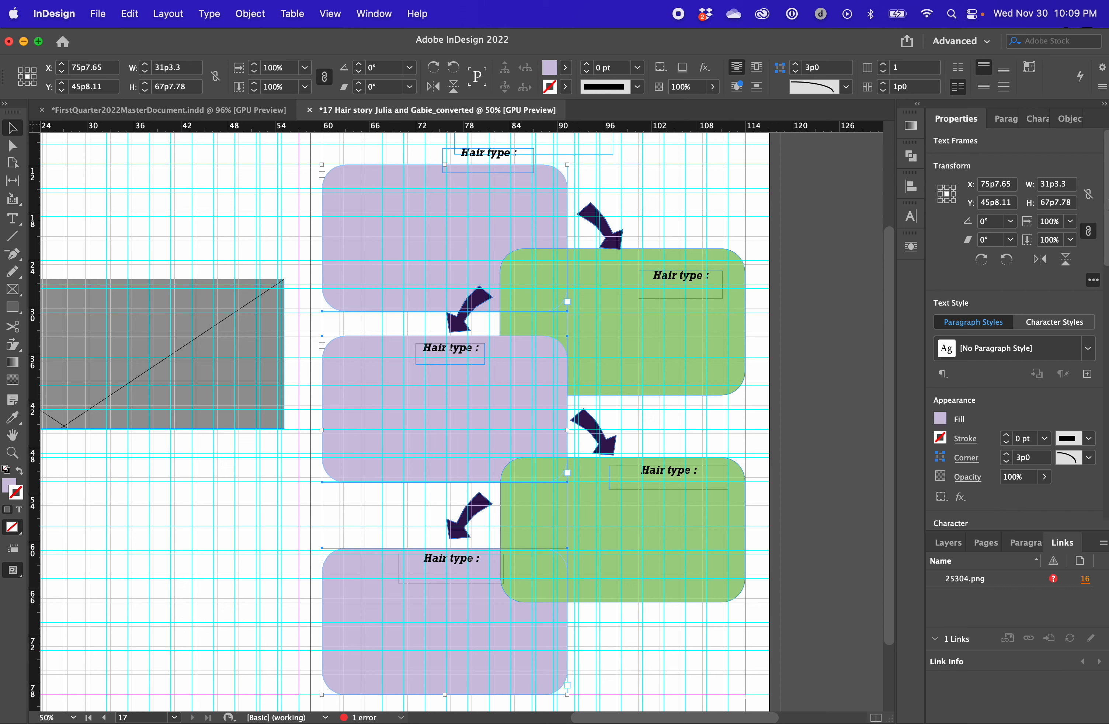
drag(1107, 205, 1106, 450)
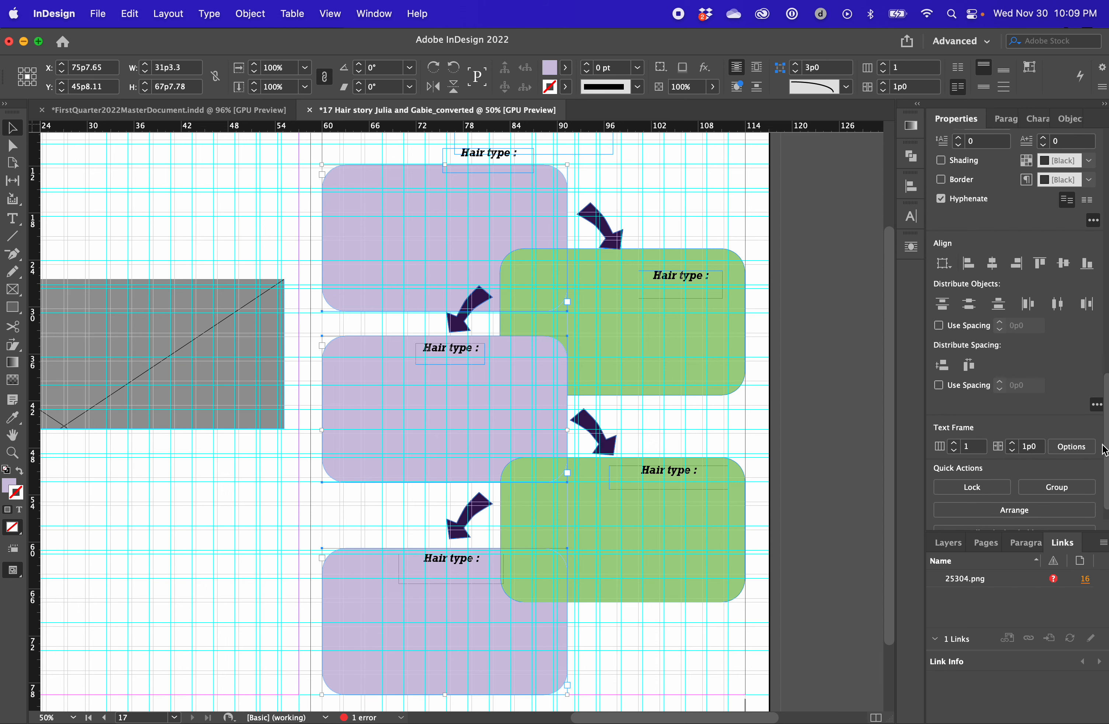
click(941, 365)
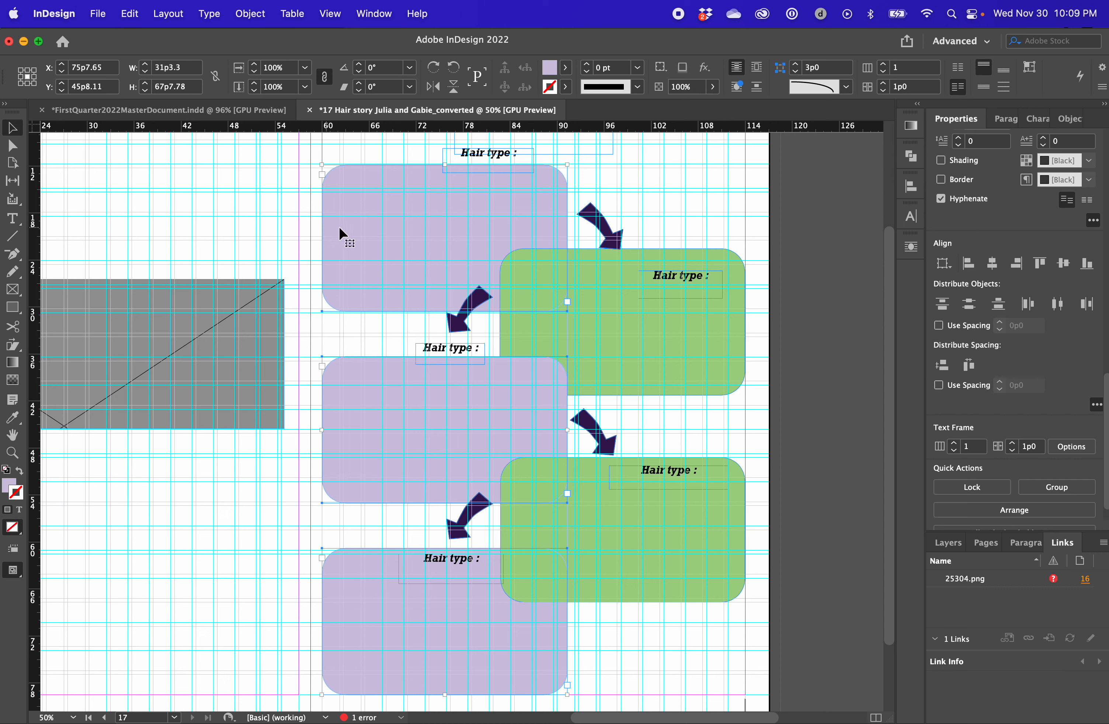
click(380, 324)
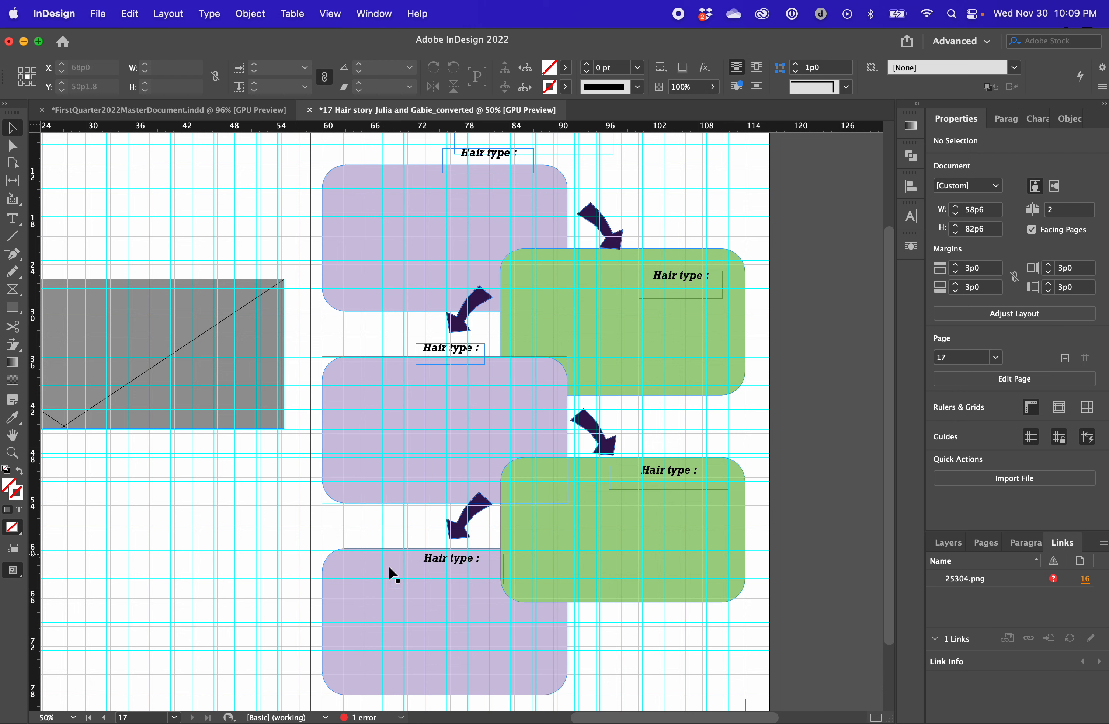
Reposition the two green boxes to stagger between the lavender boxes and nudge both upward together
click(717, 553)
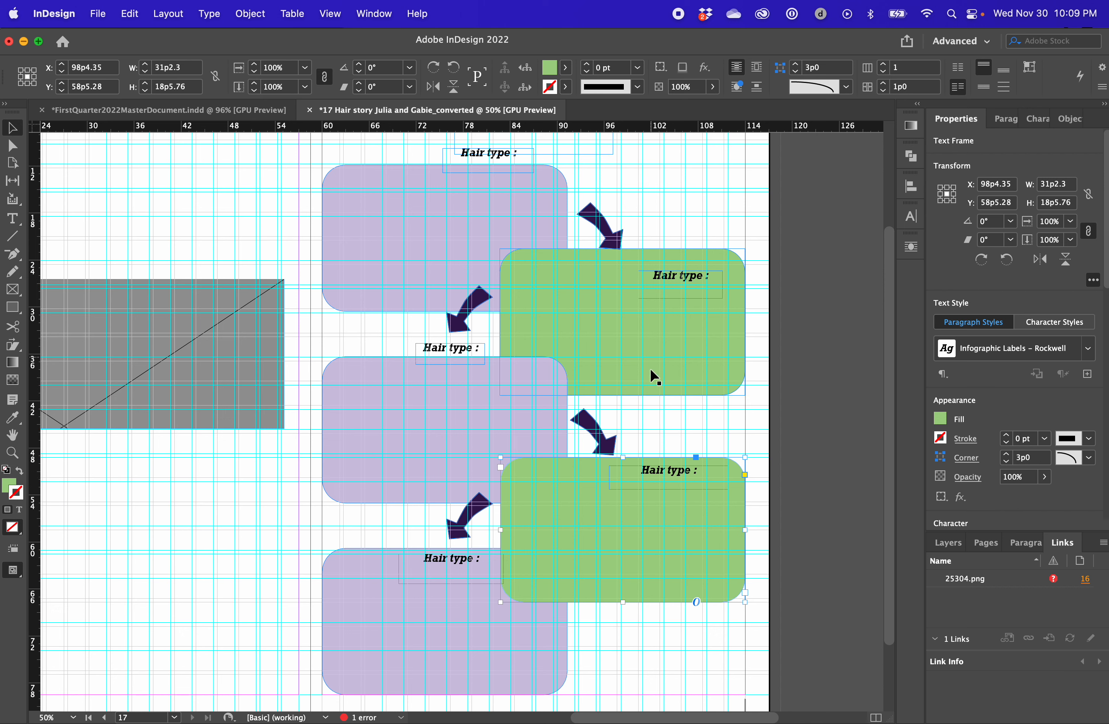
click(661, 326)
drag(670, 347, 628, 334)
drag(629, 526, 628, 519)
shift+click(703, 357)
key(Up)
key(Up)
key(Up)
key(Up)
key(Up)
key(Up)
key(Up)
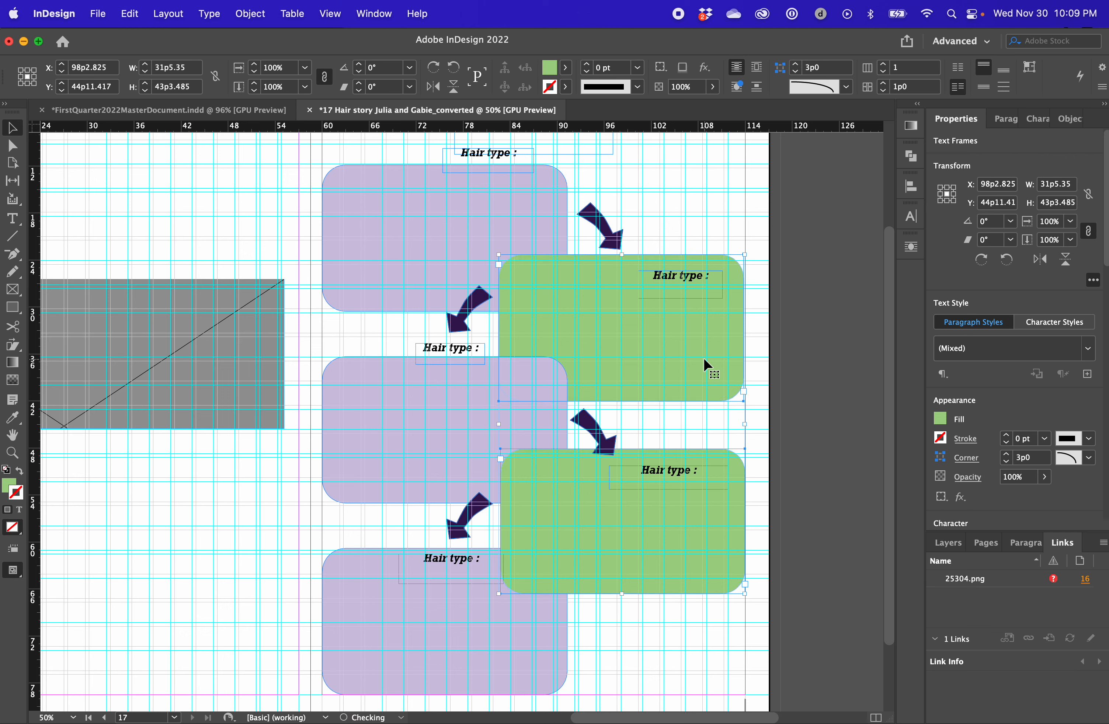
key(Up)
key(Up)
key(Up)
click(775, 249)
Move the upper right-hand arrow to Y 20p3.038 and place the lower right-hand arrow above the lower green box
mouse_move(606, 226)
mouse_down()
mouse_move(605, 208)
mouse_move(607, 218)
mouse_up()
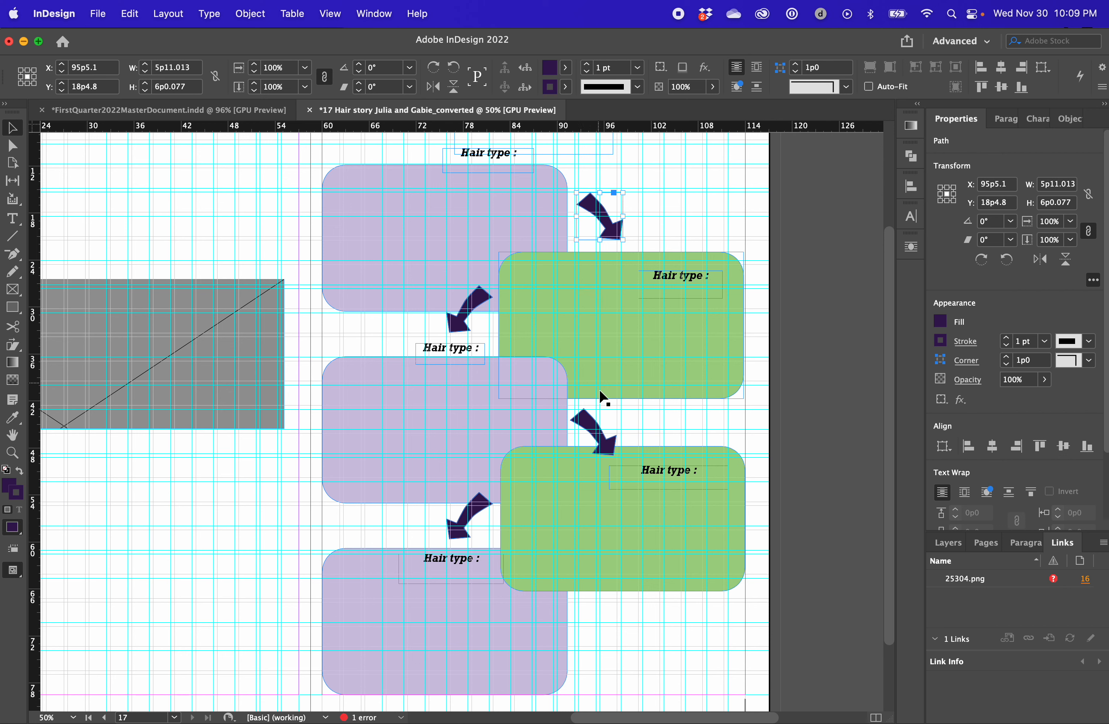
mouse_move(600, 429)
mouse_down()
mouse_move(601, 410)
mouse_move(611, 413)
mouse_up()
drag(600, 221, 600, 238)
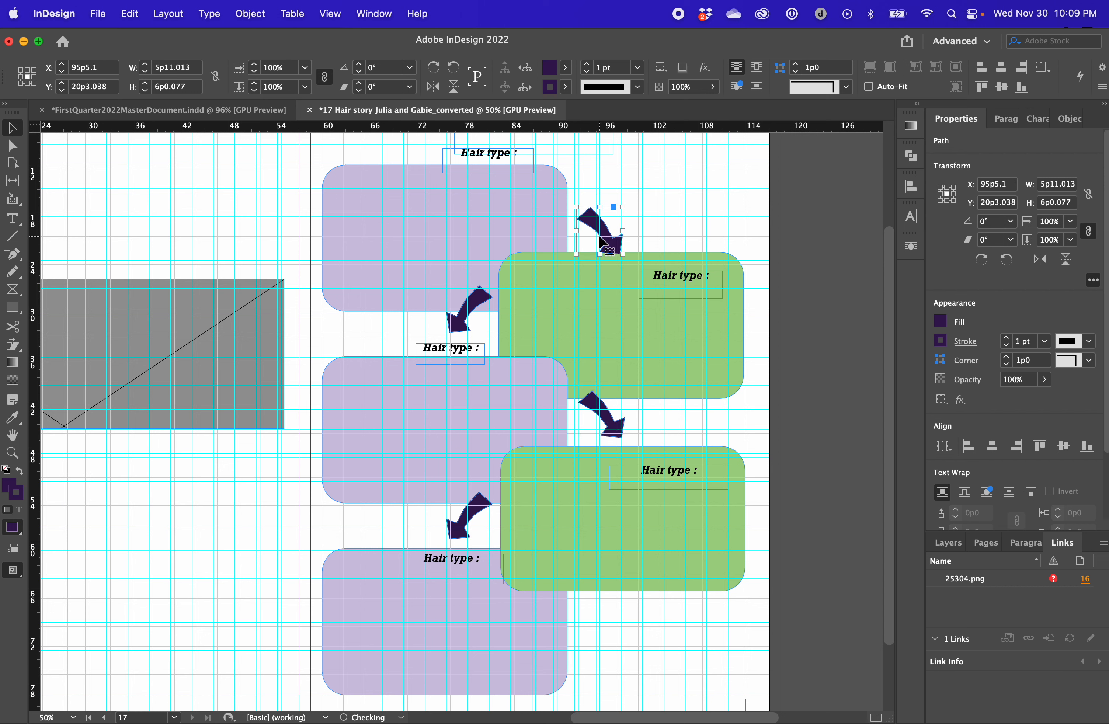
Move the middle lavender box's Hair type label down inside it and place the arrow above it at X 78p4.093, Y 33p2.678
drag(480, 310, 447, 400)
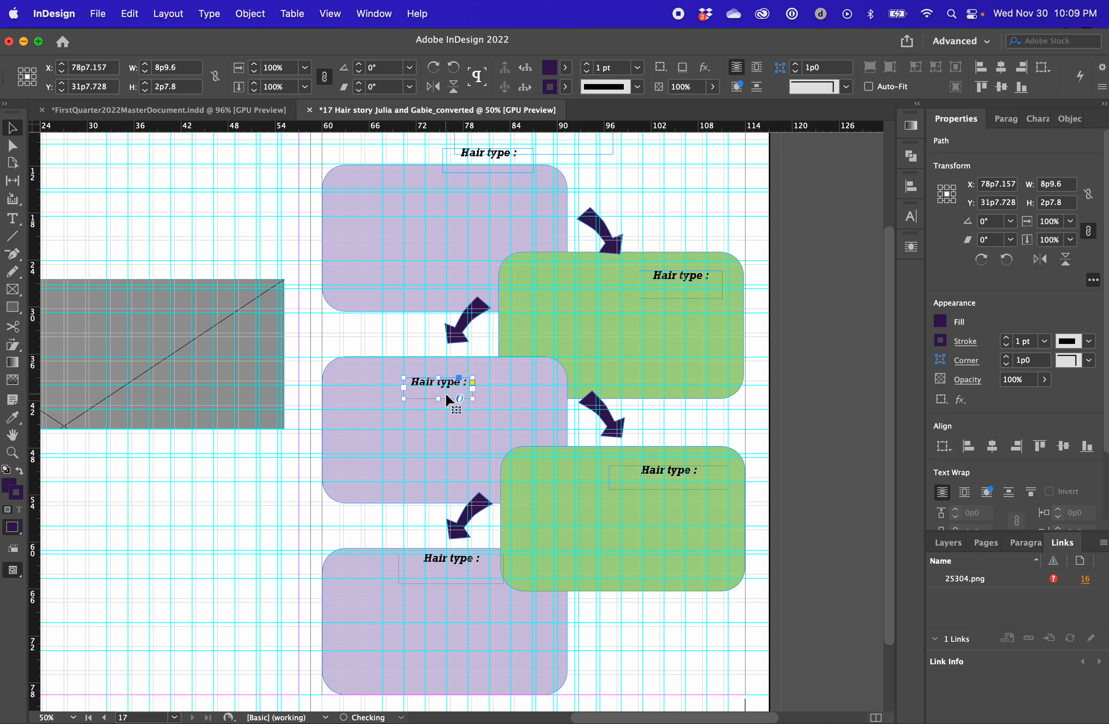
drag(483, 310, 471, 330)
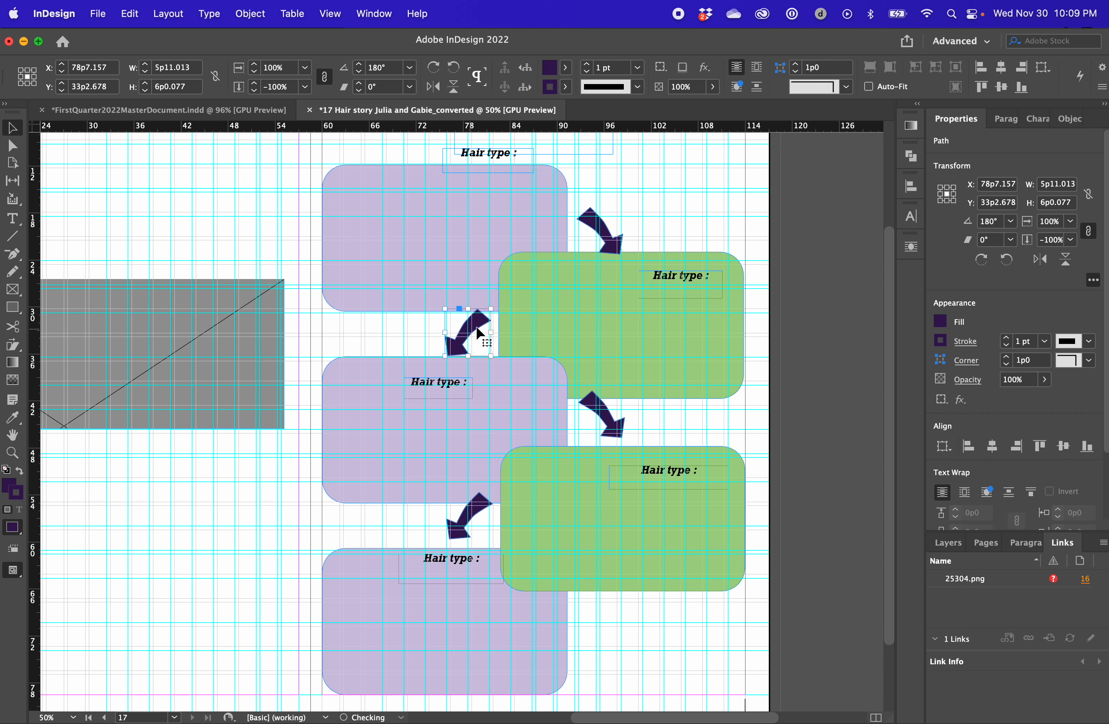
key(Right)
key(Right)
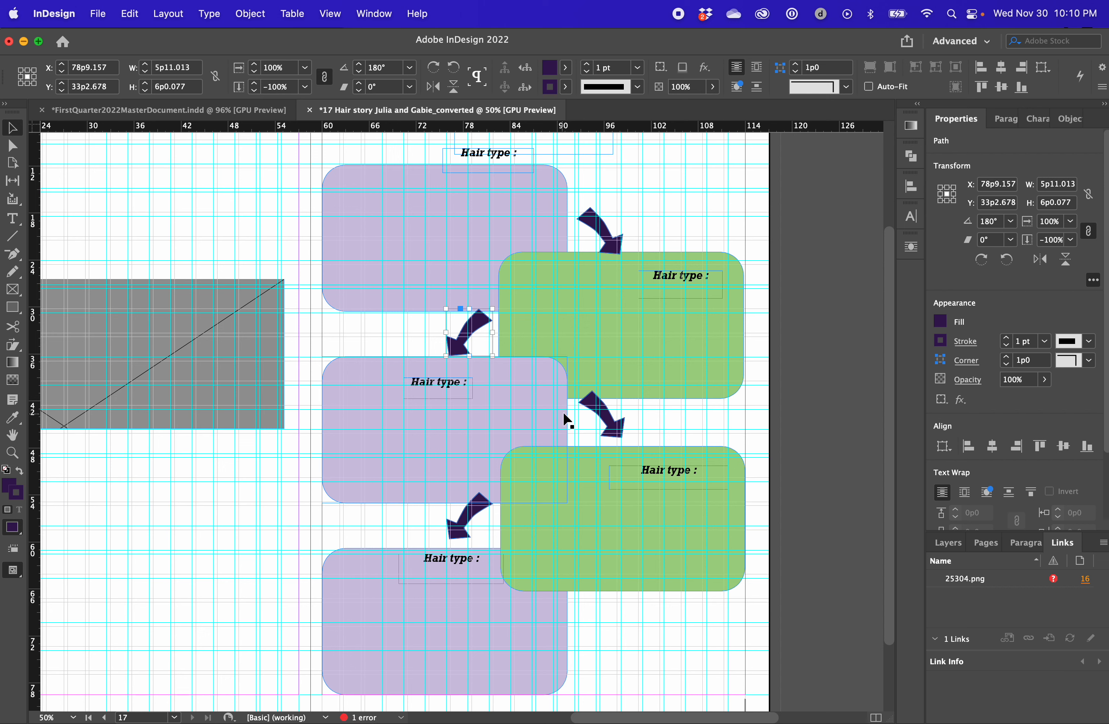
drag(470, 346, 465, 342)
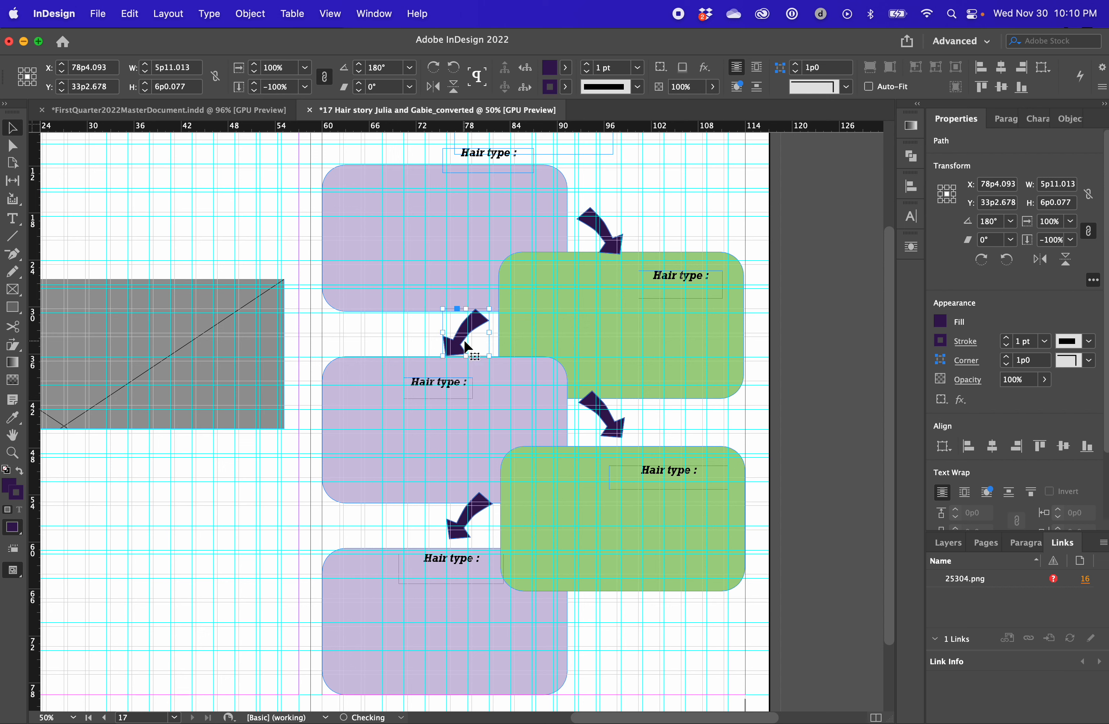
click(582, 221)
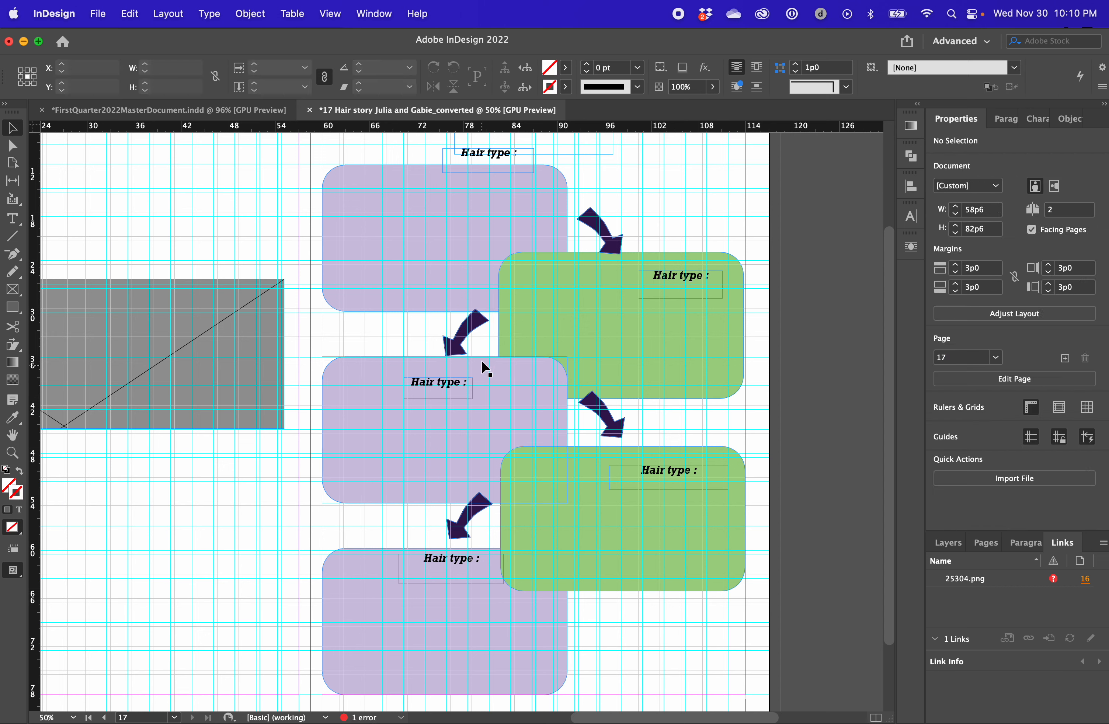
Place the lower left-hand arrow at X 78p4.093, Y 57p0.532 and raise the upper left-hand arrow to Y 32p0.678
mouse_move(470, 523)
mouse_down()
mouse_move(467, 535)
mouse_move(468, 519)
mouse_up()
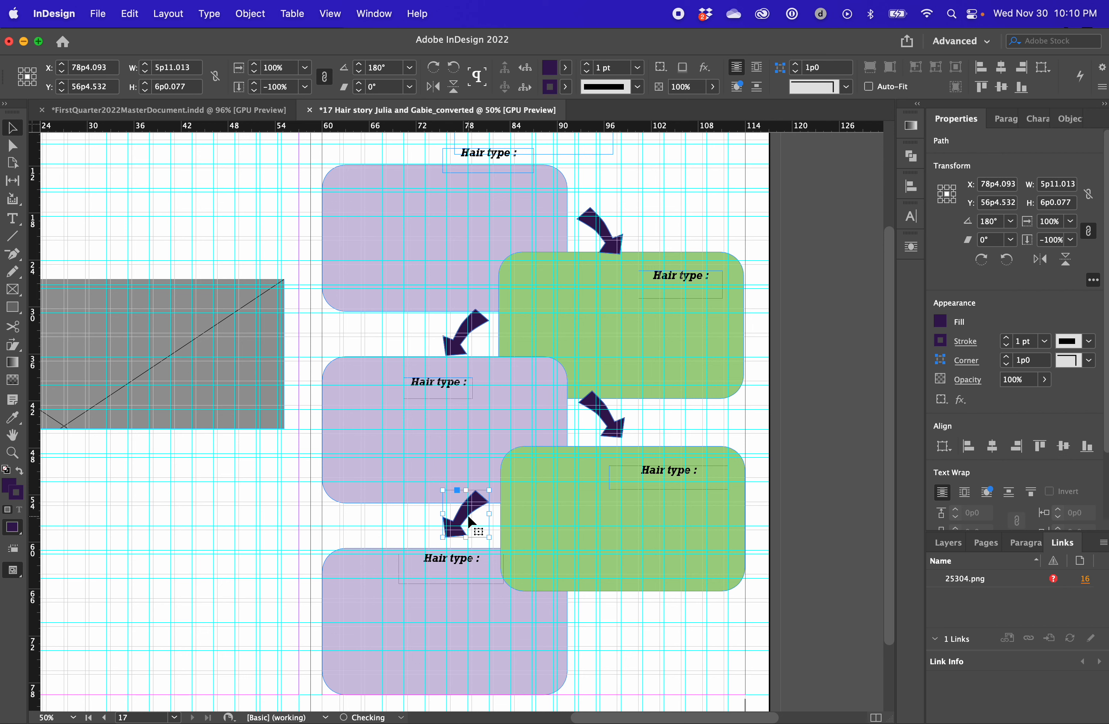
key(Down)
key(Down)
key(Down)
key(Down)
key(Down)
key(Down)
click(469, 335)
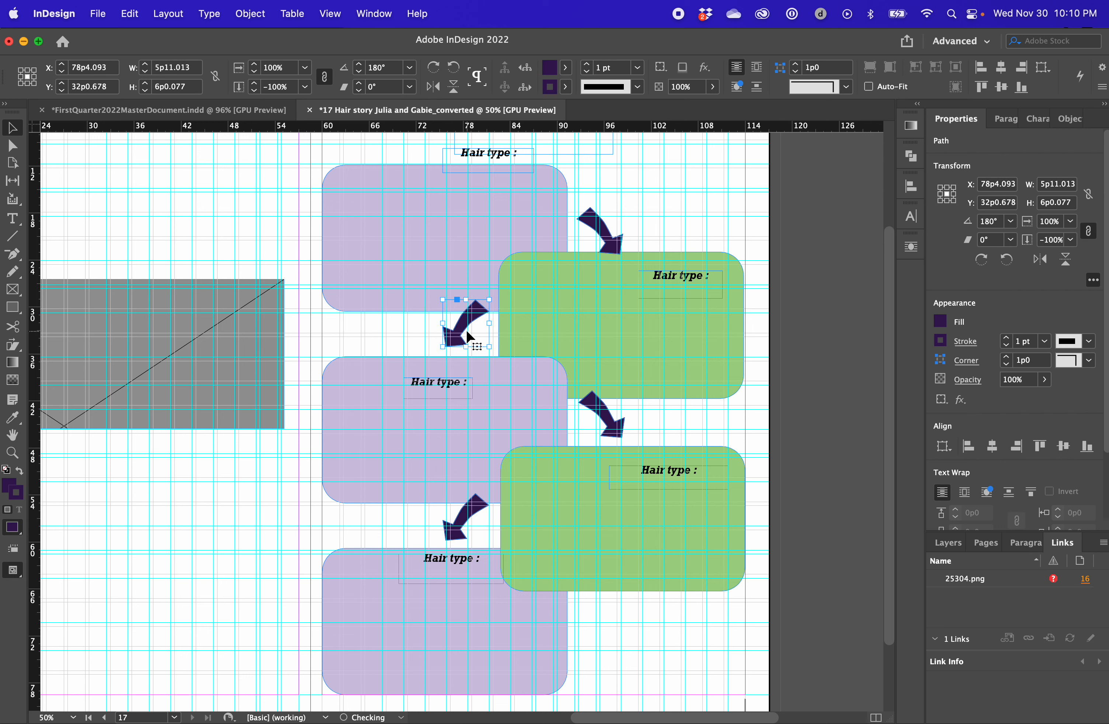
click(469, 519)
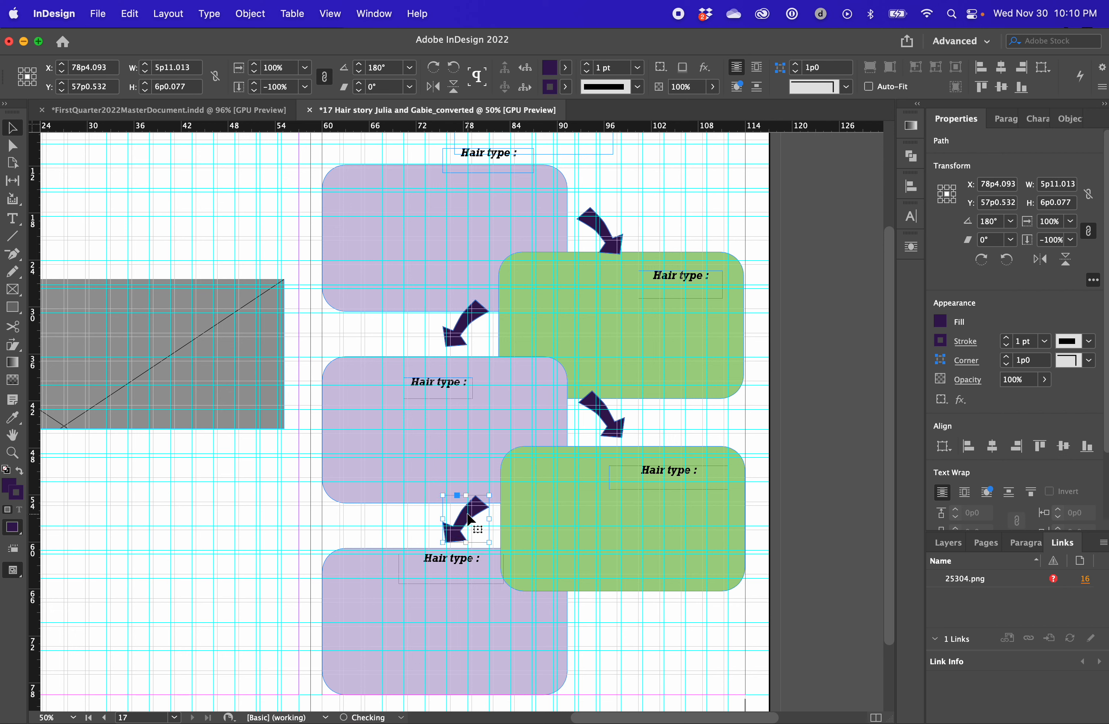
shift+click(476, 324)
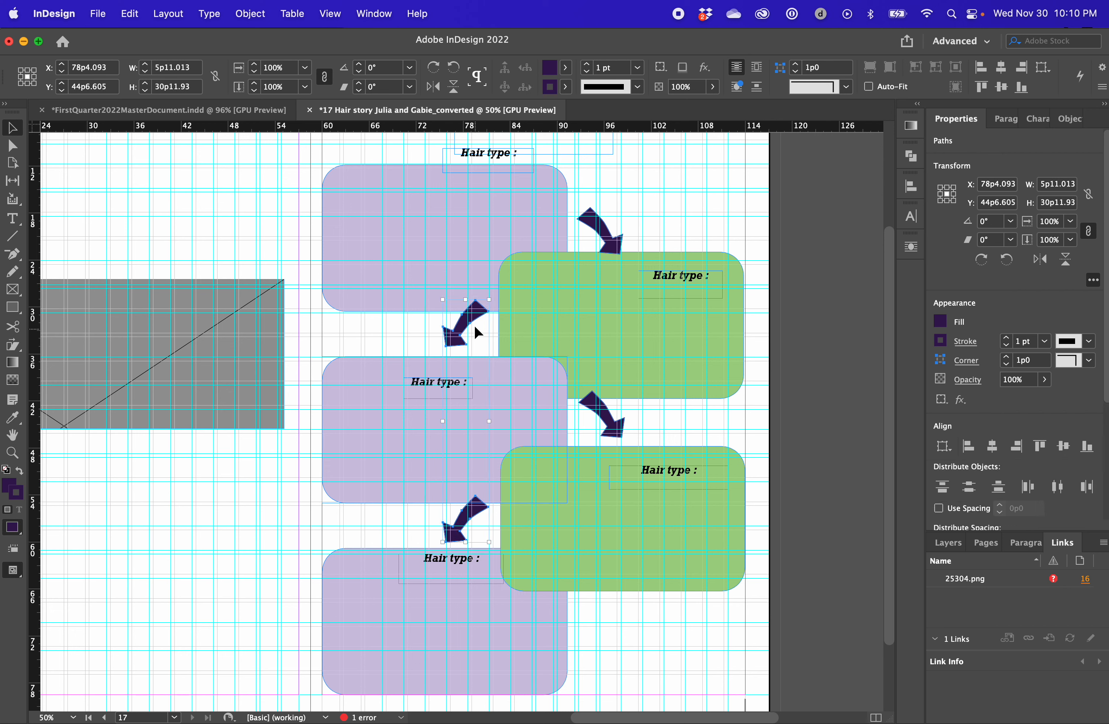
click(476, 325)
Align the horizontal centers of the two right-hand arrows, using the upper arrow as the key object
click(608, 231)
shift+click(611, 413)
click(600, 232)
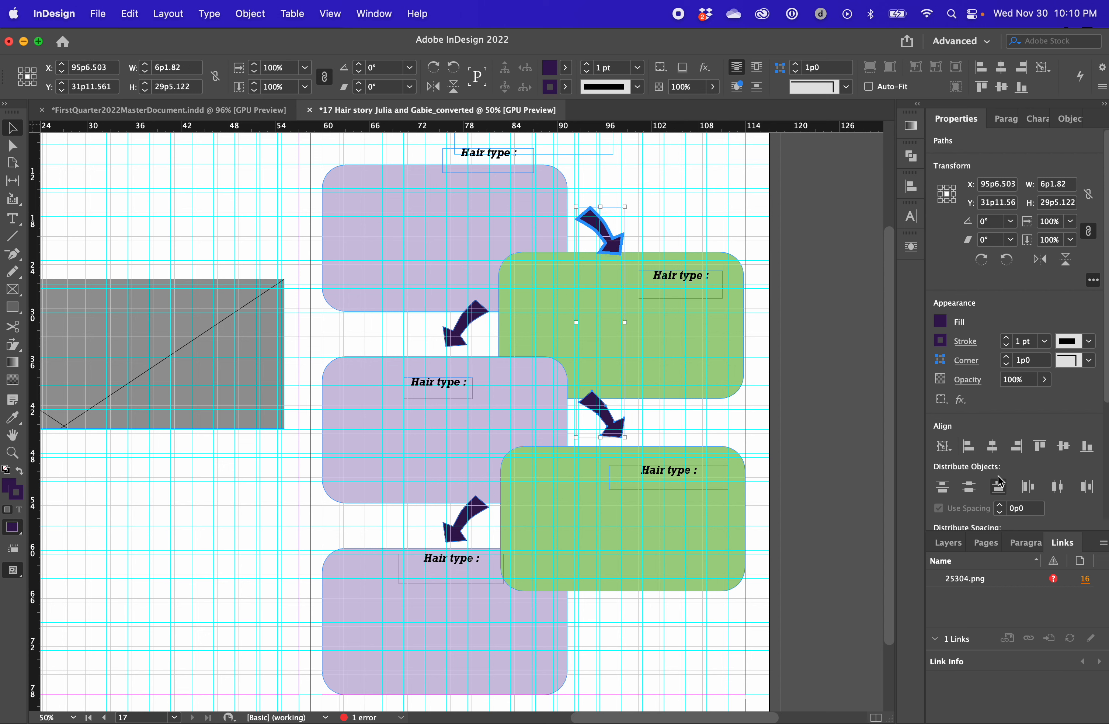
click(992, 446)
click(760, 398)
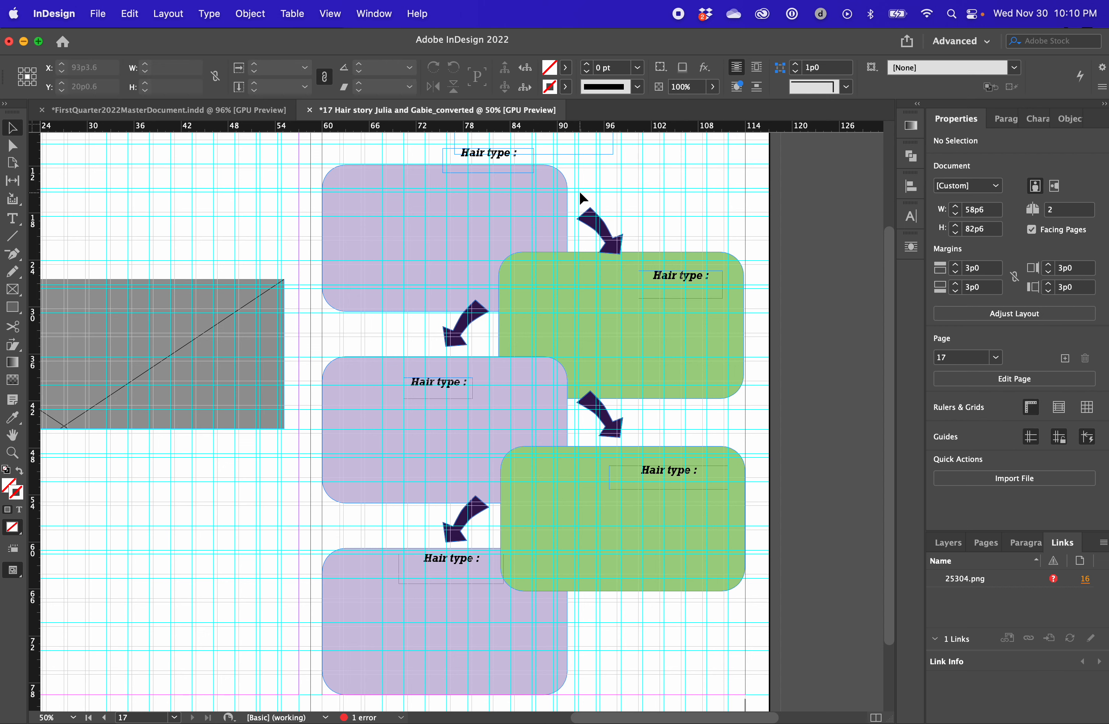
Lower the upper right-hand arrow to Y 21p5.038 and the lower right-hand arrow to Y 47p0.084
click(609, 237)
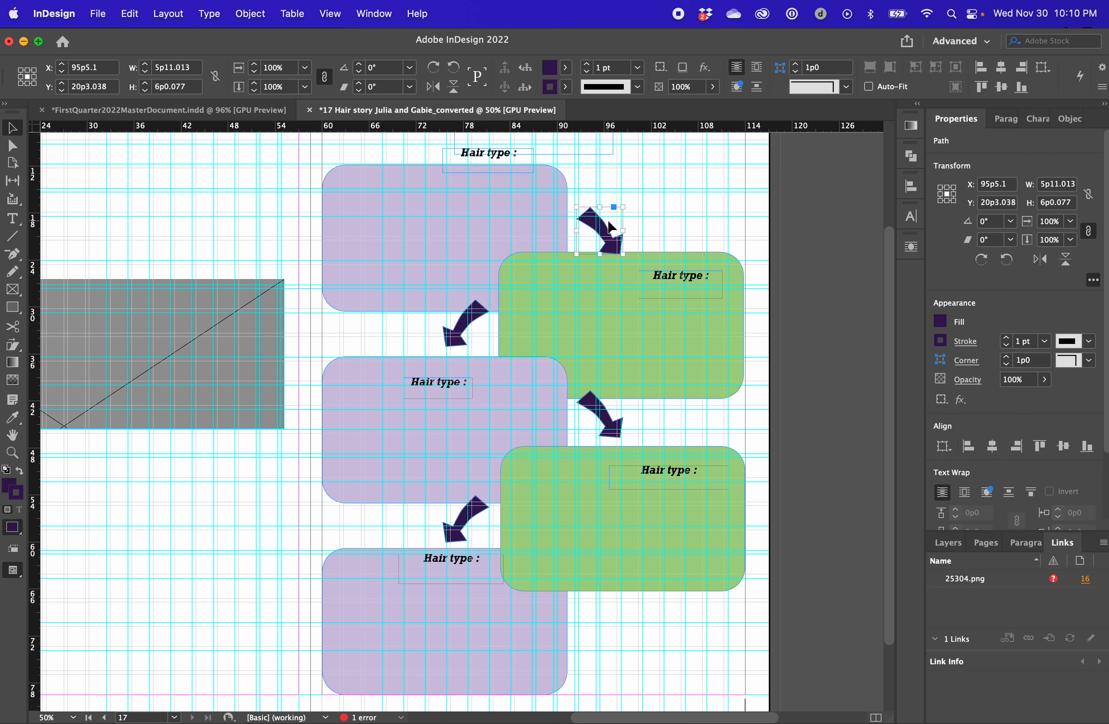
key(shift+Down)
key(Down)
key(Down)
key(Down)
key(Down)
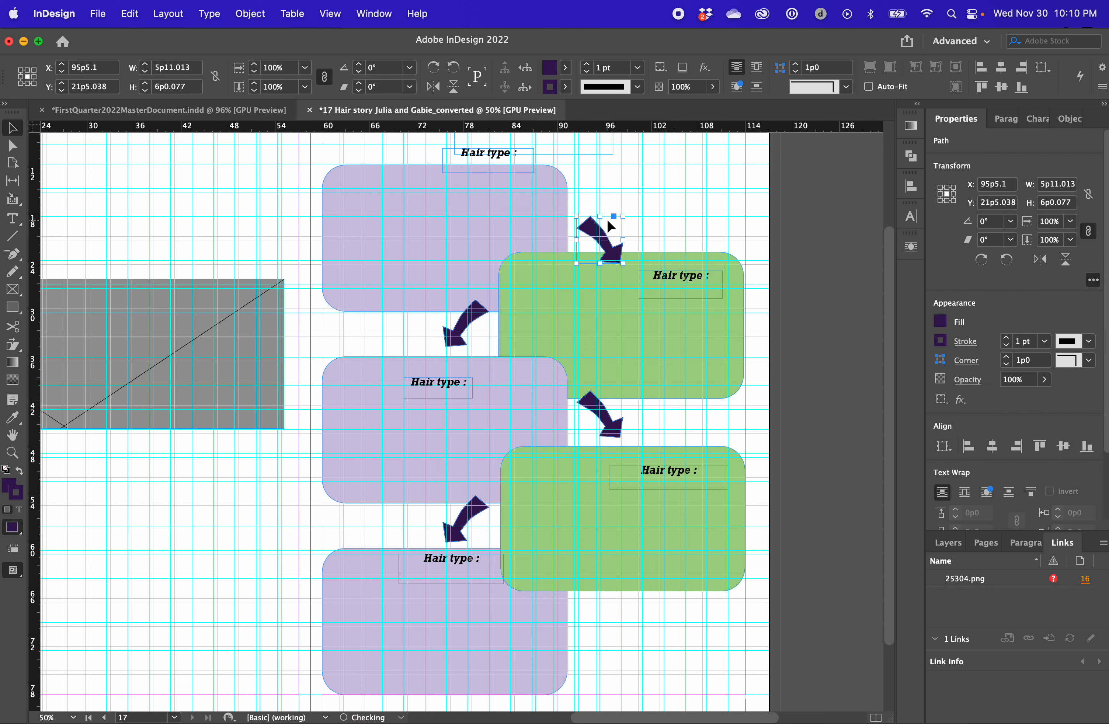
drag(609, 407, 609, 418)
key(shift+Down)
key(shift+Down)
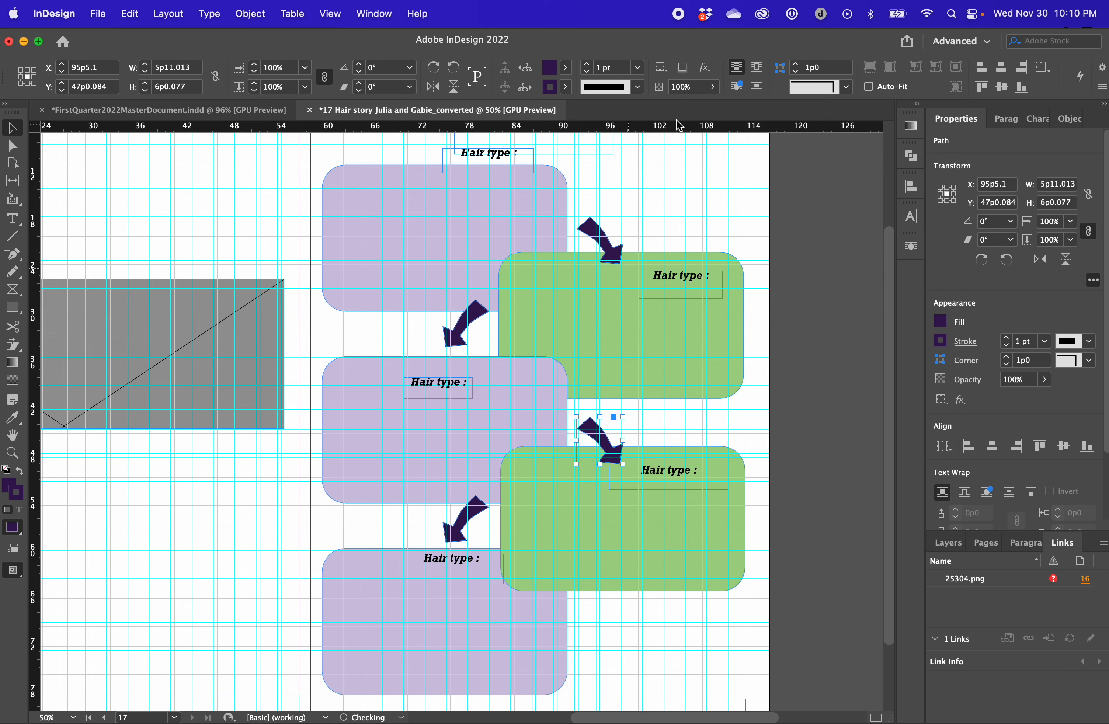
Raise both right-hand arrows clear of the green boxes and position the upper one at Y 19p10.038
click(820, 466)
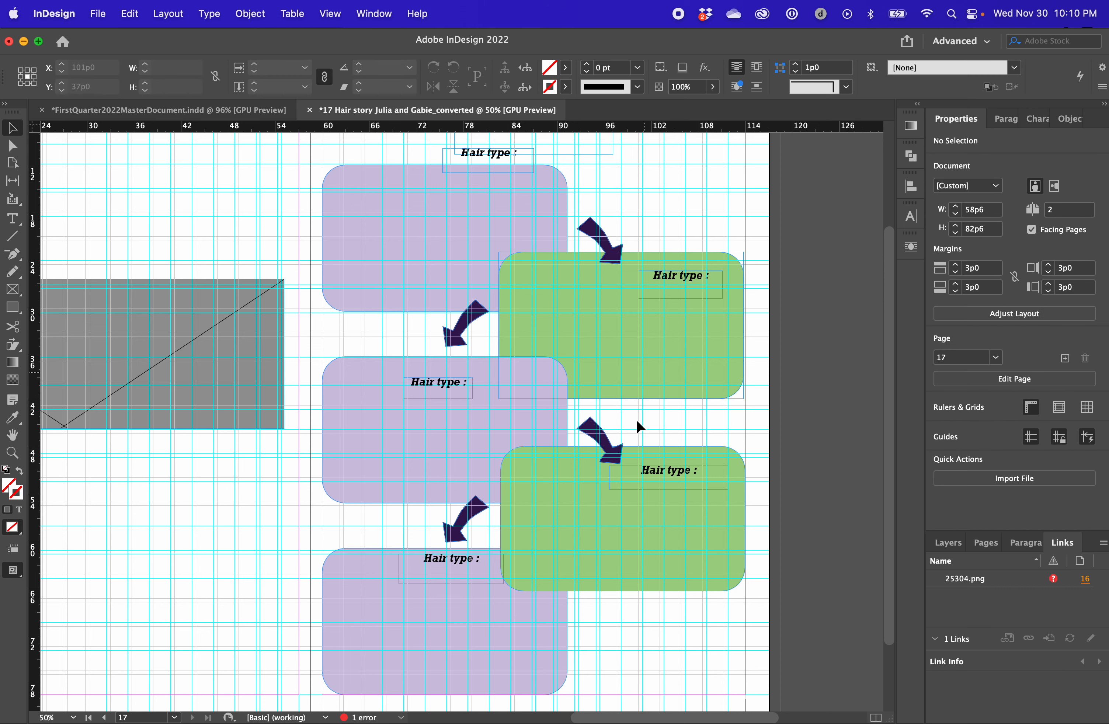
click(603, 466)
shift+click(601, 256)
drag(601, 255, 601, 235)
key(shift+Up)
key(shift+Up)
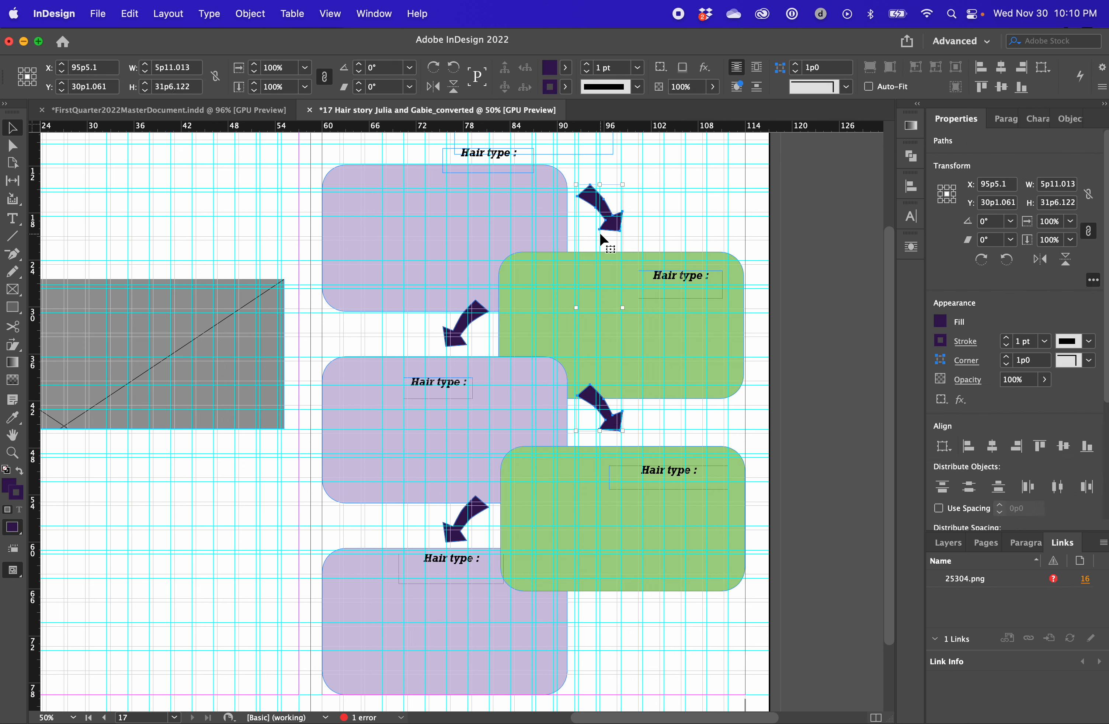
click(636, 209)
click(605, 210)
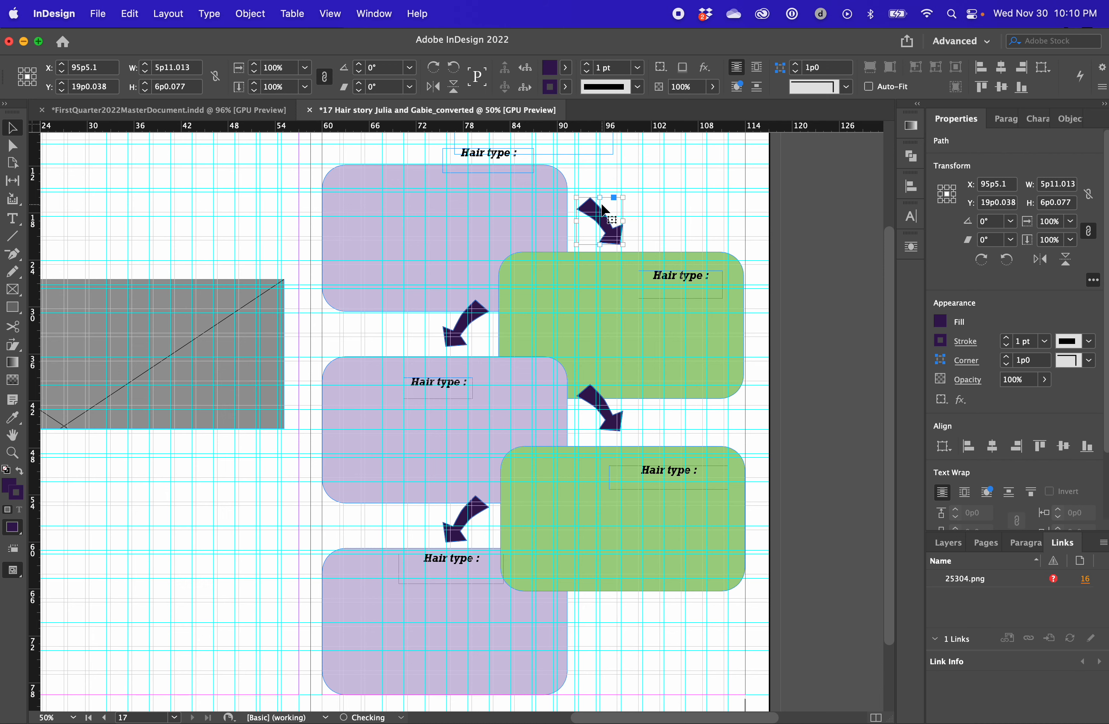
key(shift+Down)
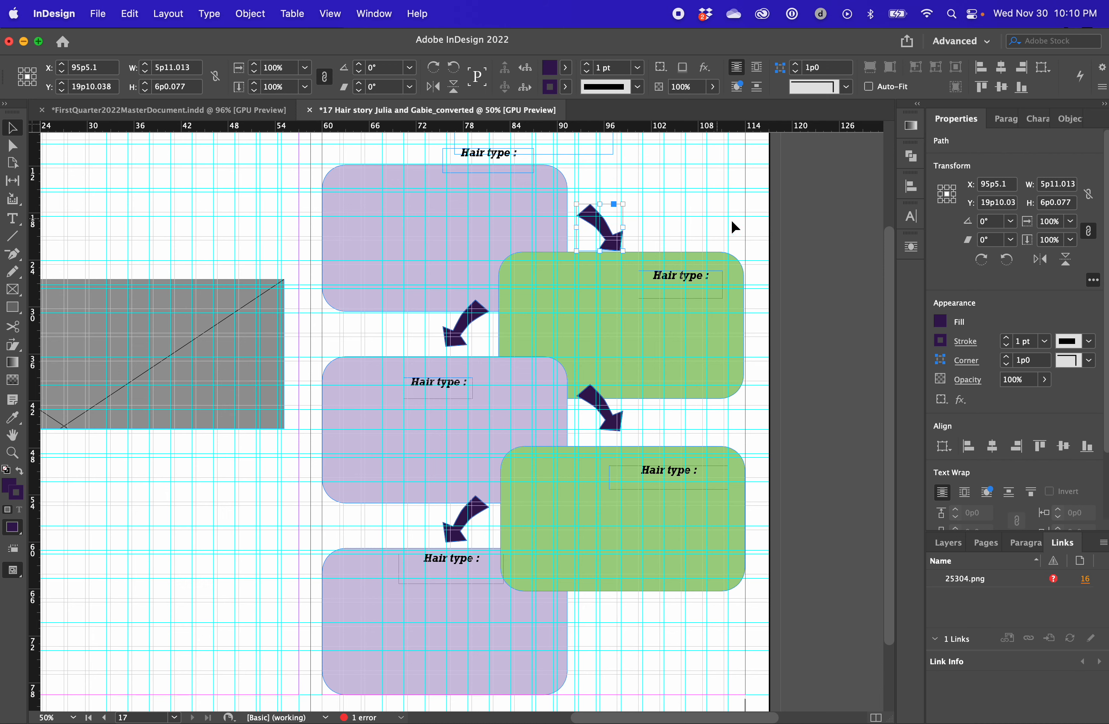
Nudge the lower right-hand arrow down to Y 43p5.084
click(735, 228)
scroll(736, 228, down, 3)
scroll(634, 409, up, 4)
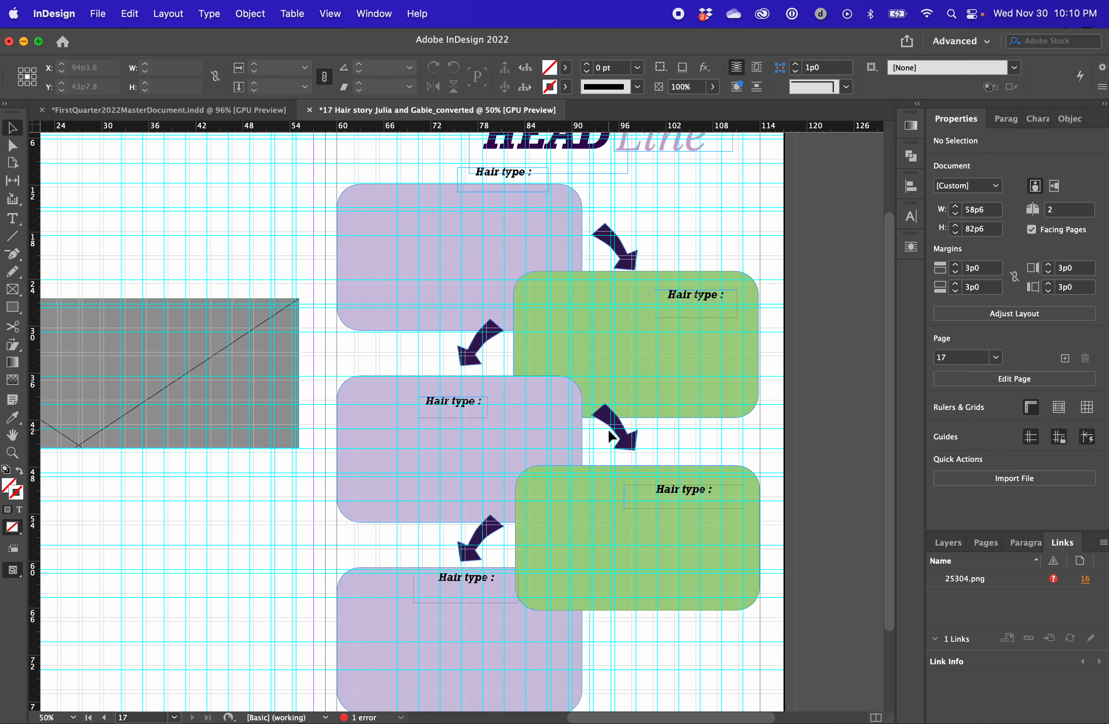
click(620, 435)
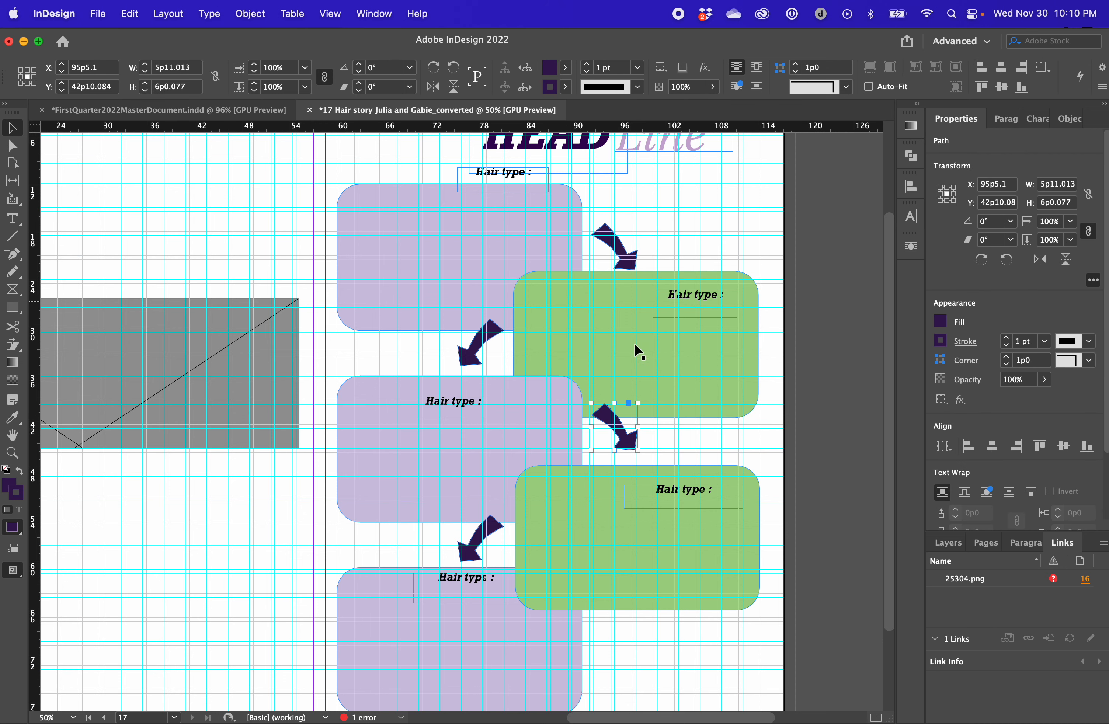
key(Down)
key(Down)
key(Down)
key(Down)
key(Down)
key(Down)
key(Down)
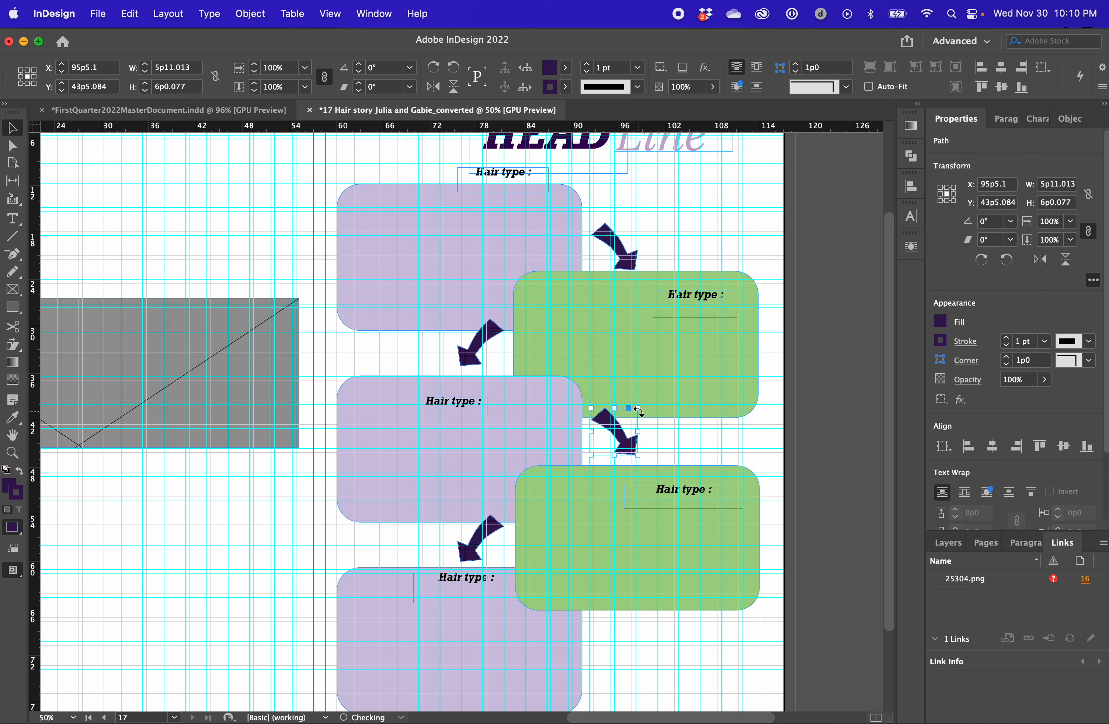
click(803, 185)
Switch to the Hair story document in Chrome and select the headline option "Curls and Twirls"
scroll(740, 287, up, 3)
click(579, 293)
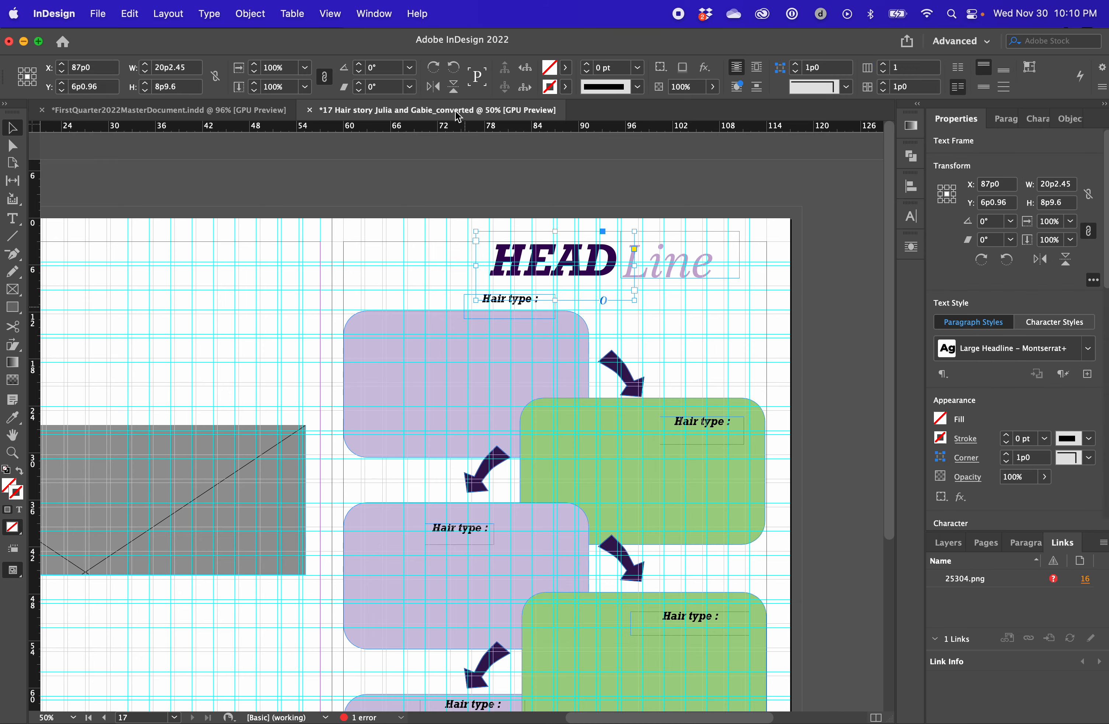
drag(544, 39, 765, 39)
click(118, 272)
drag(301, 42, 983, 10)
scroll(435, 447, up, 20)
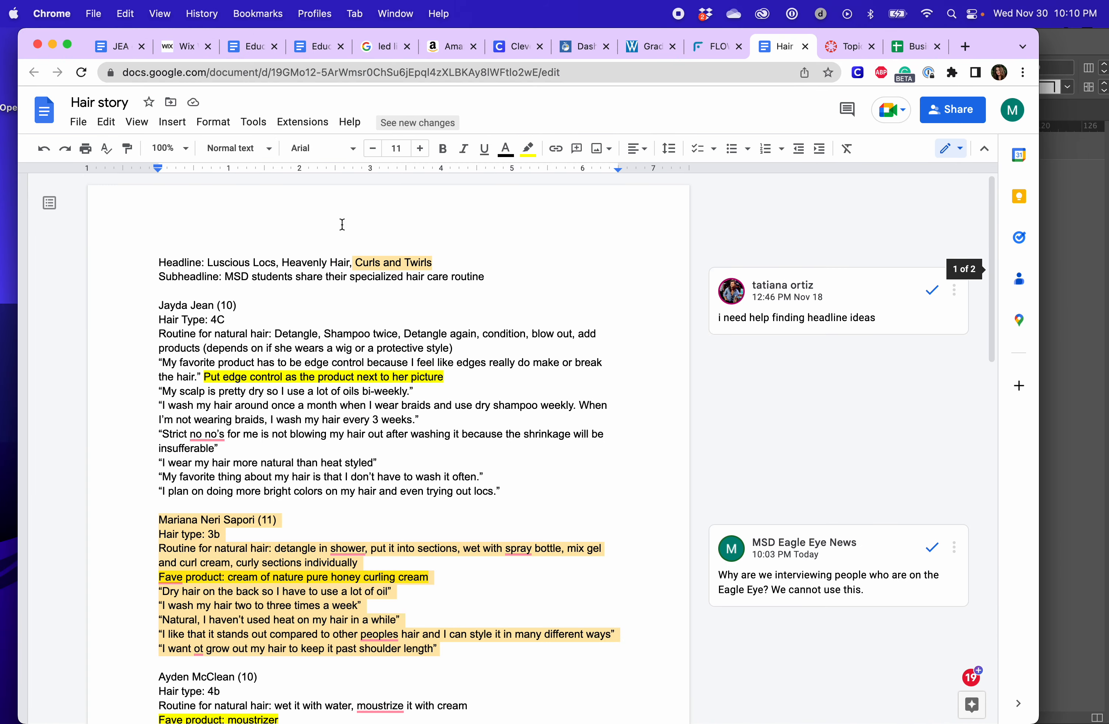
click(357, 230)
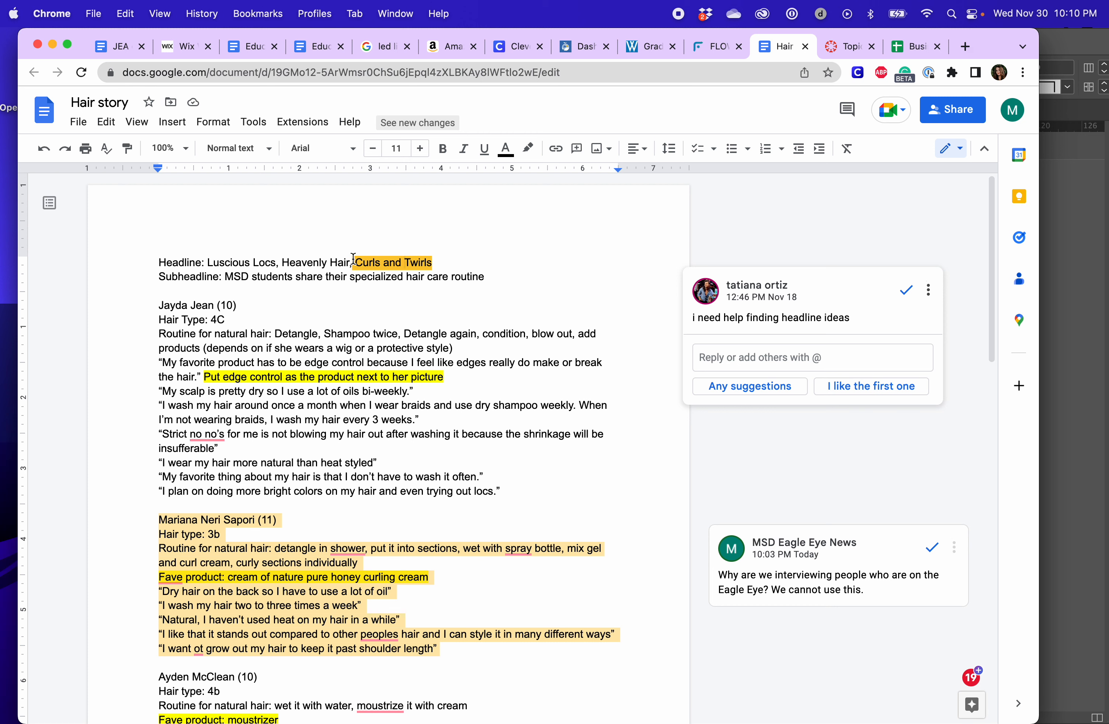
drag(357, 261, 426, 262)
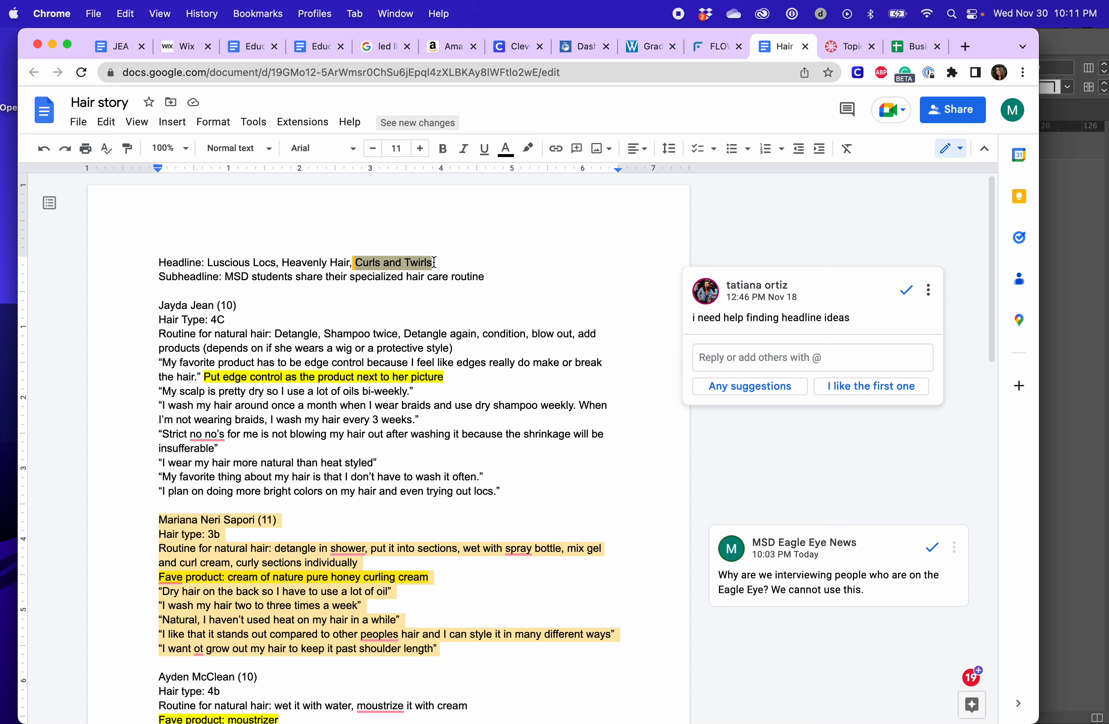
Return to the InDesign layout and examine the flowchart's scale at actual size and across the whole spread
drag(1001, 47, 533, 47)
click(718, 381)
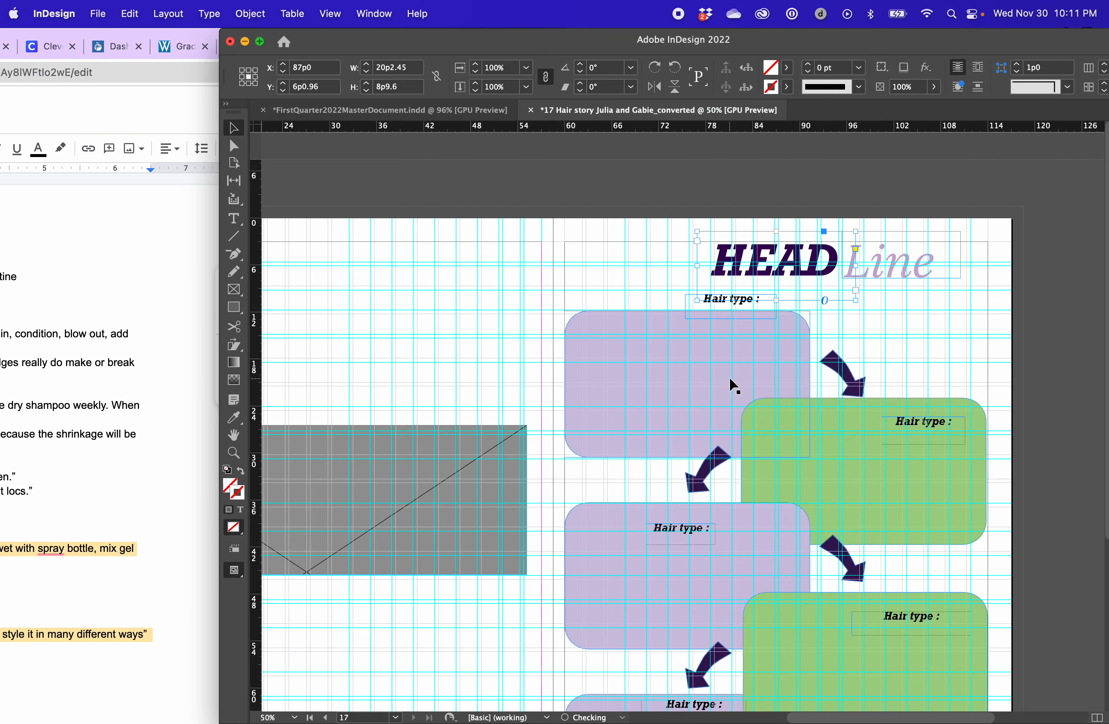
scroll(714, 268, down, 5)
scroll(710, 261, down, 1)
scroll(757, 402, up, 5)
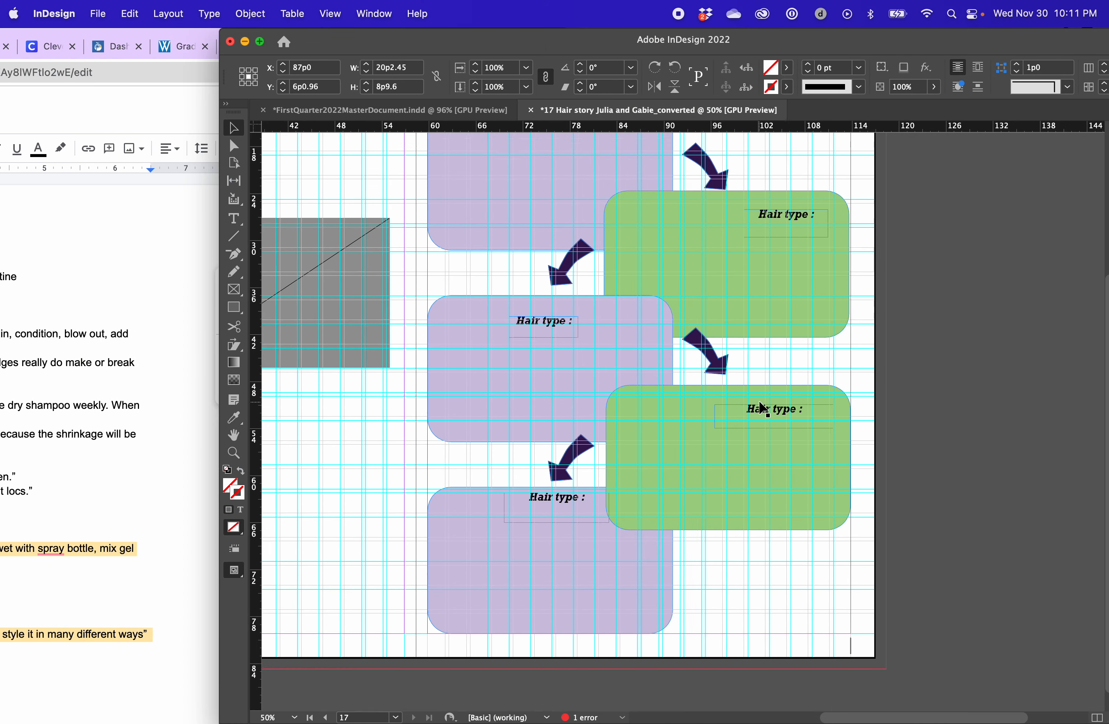
click(765, 249)
drag(793, 31, 630, 6)
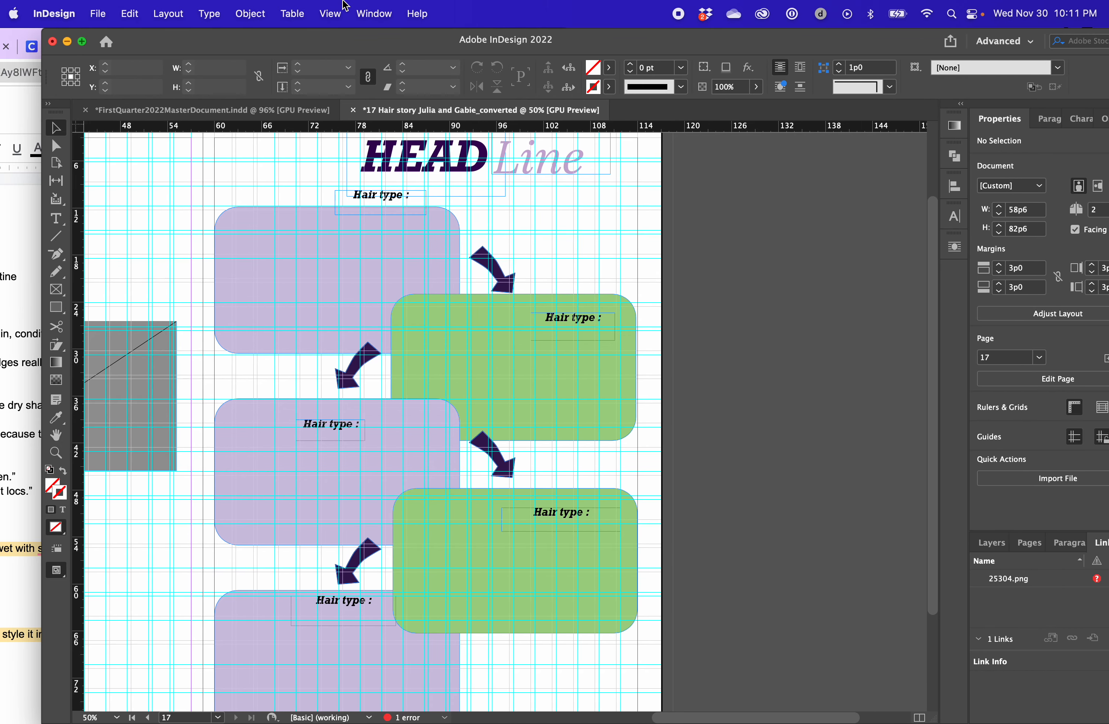
click(343, 10)
click(378, 184)
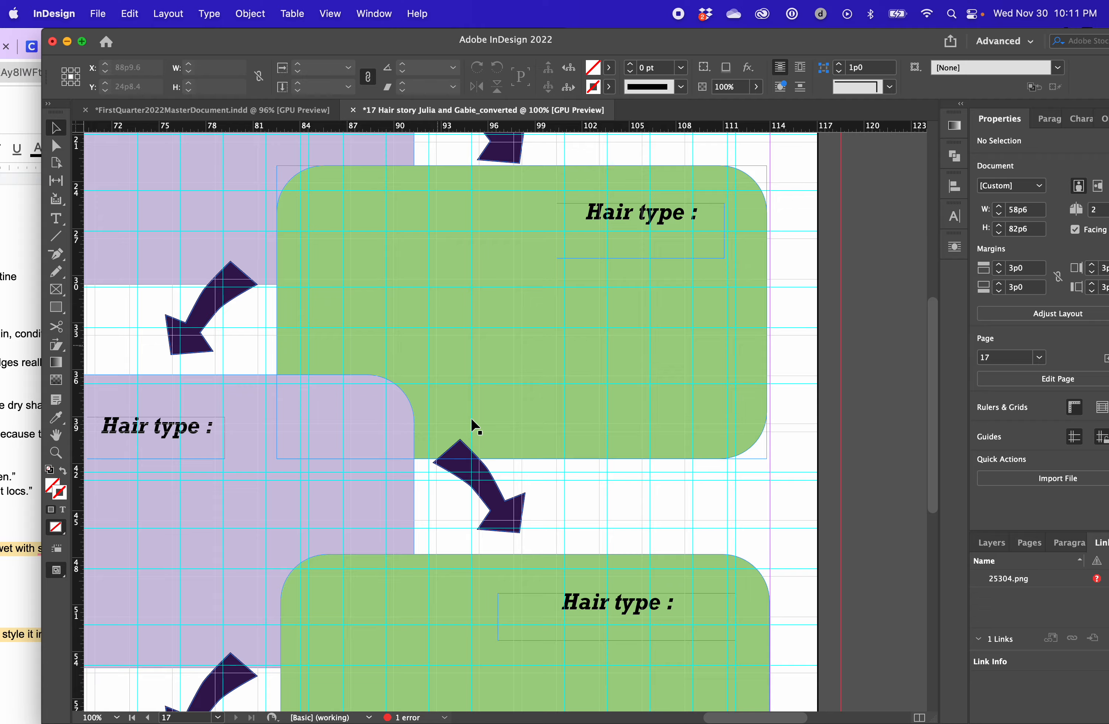
scroll(474, 425, left, 10)
scroll(474, 426, down, 3)
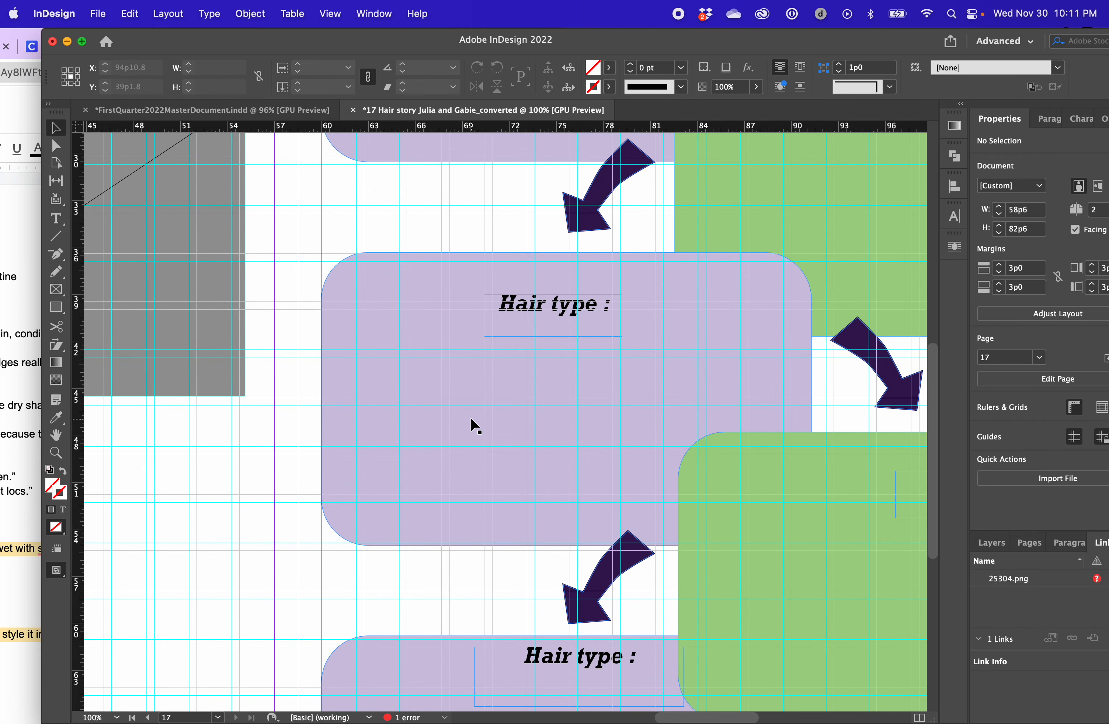
key(super+alt+0)
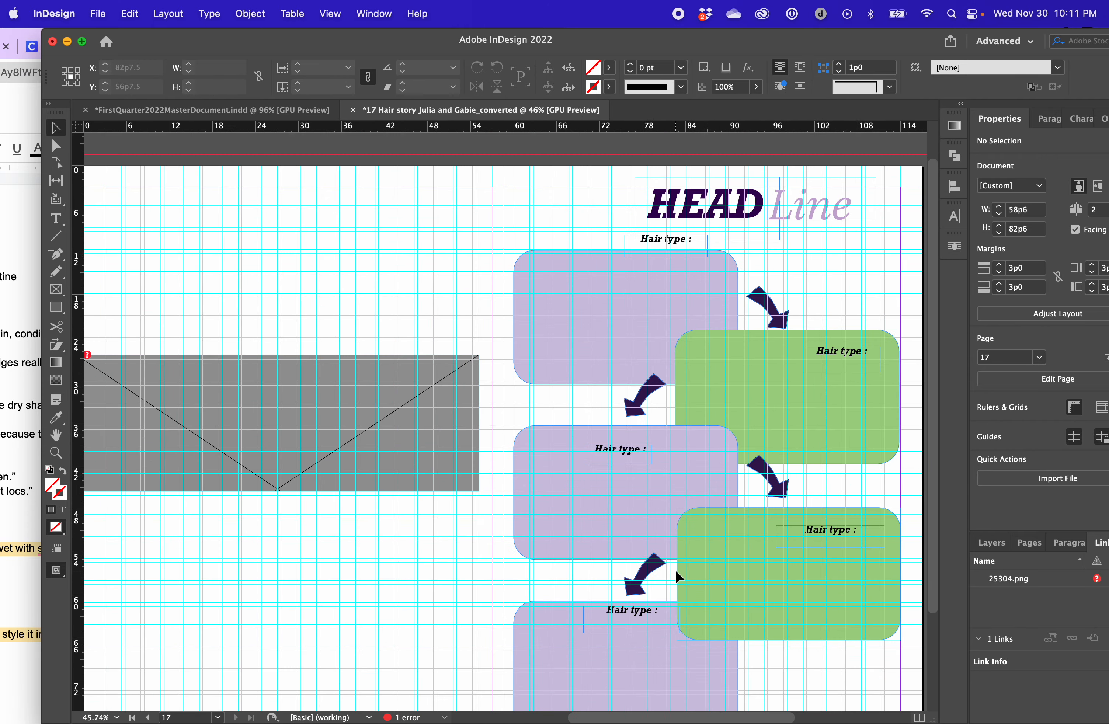
click(330, 14)
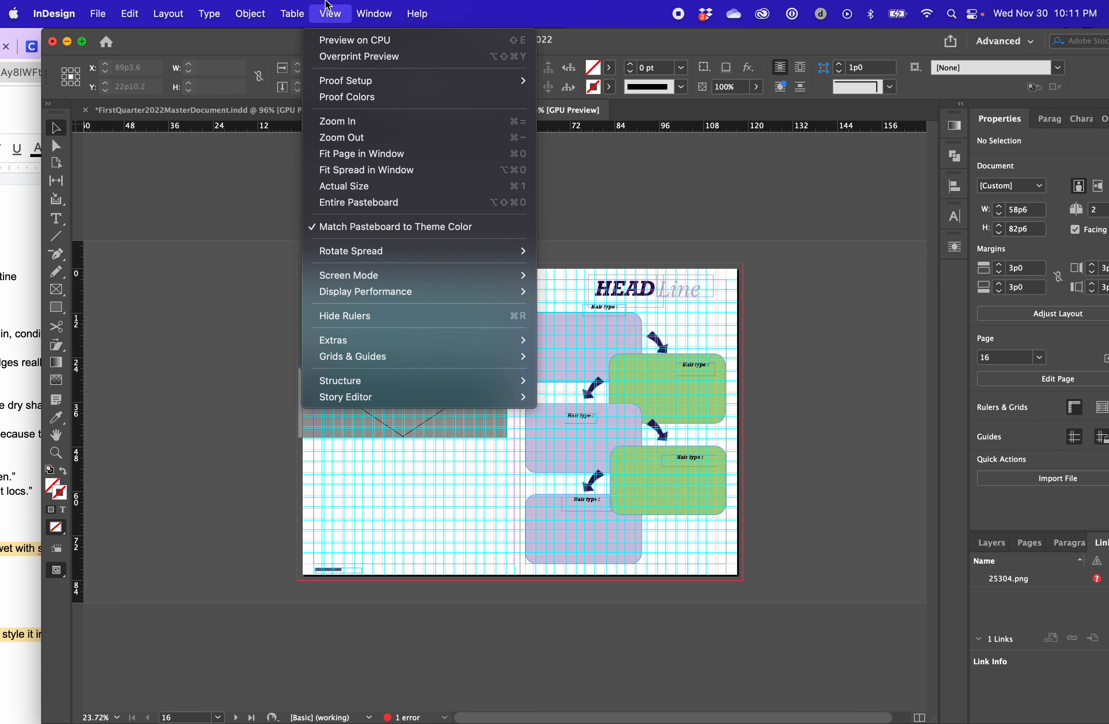
click(357, 186)
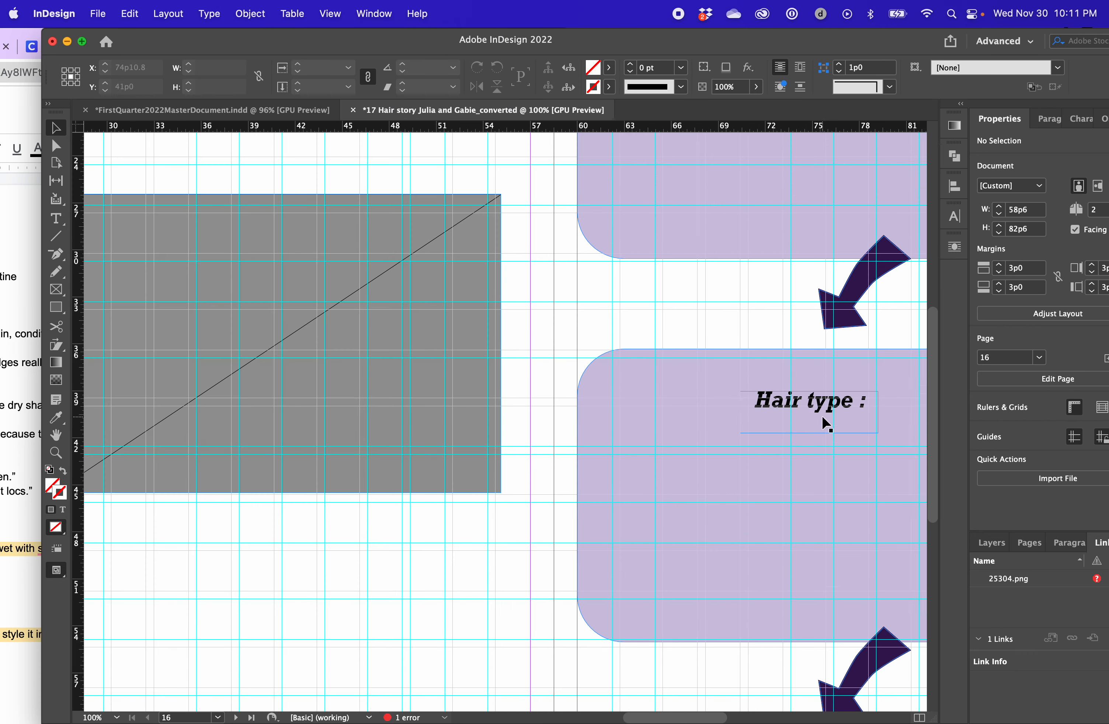
scroll(823, 423, right, 5)
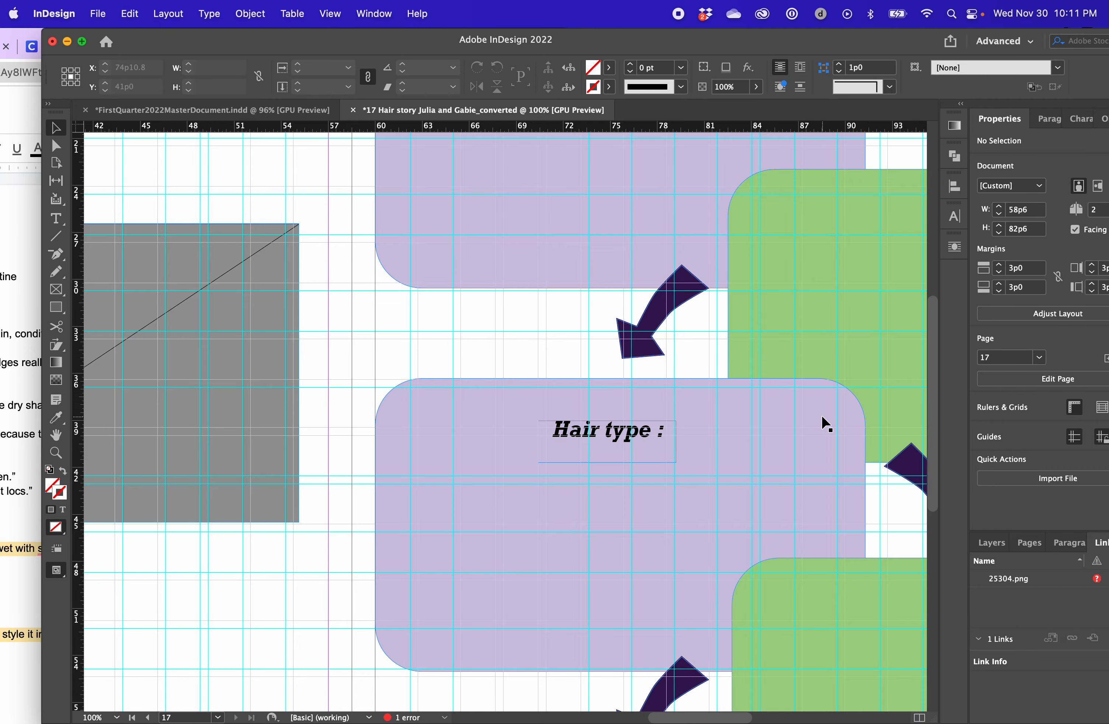
scroll(821, 414, down, 10)
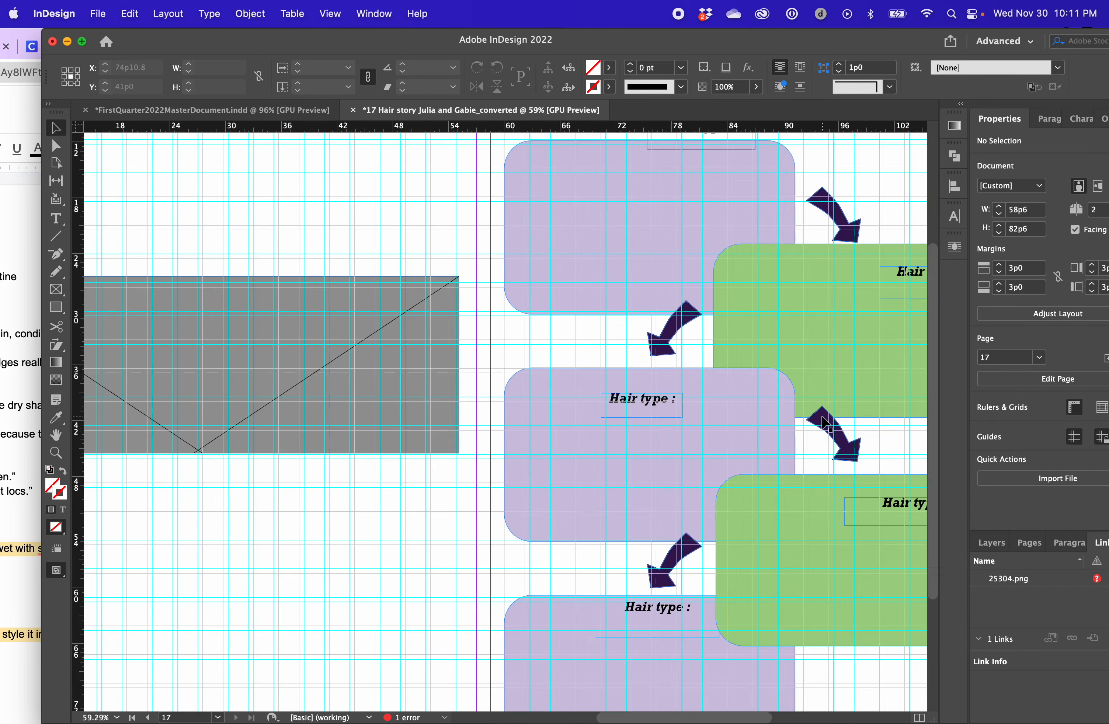
scroll(827, 429, up, 5)
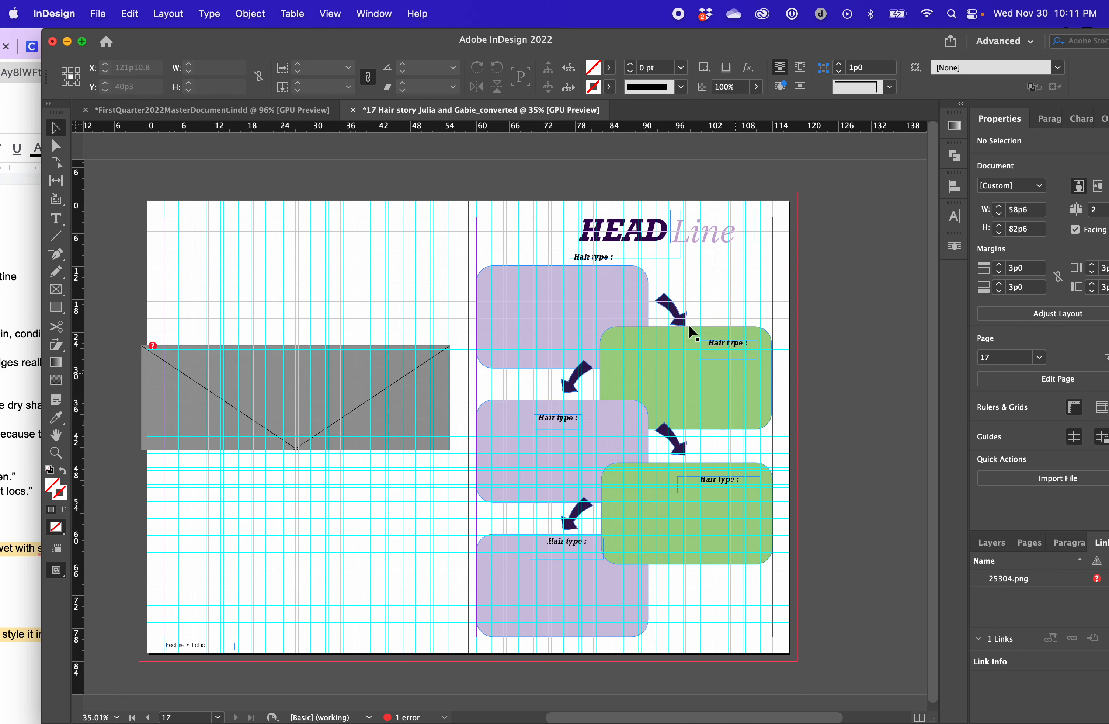
Delete all five "Hair type :" labels from the flowchart boxes
drag(594, 259, 483, 247)
click(577, 418)
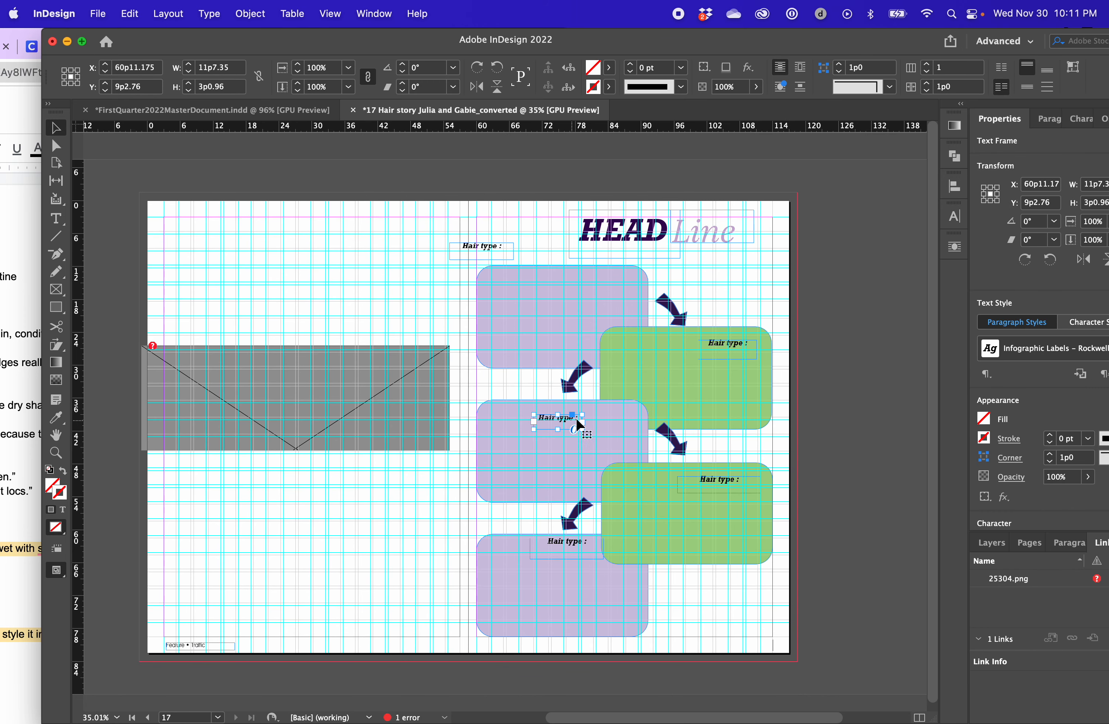
key(Delete)
click(717, 349)
key(Delete)
click(715, 484)
key(Delete)
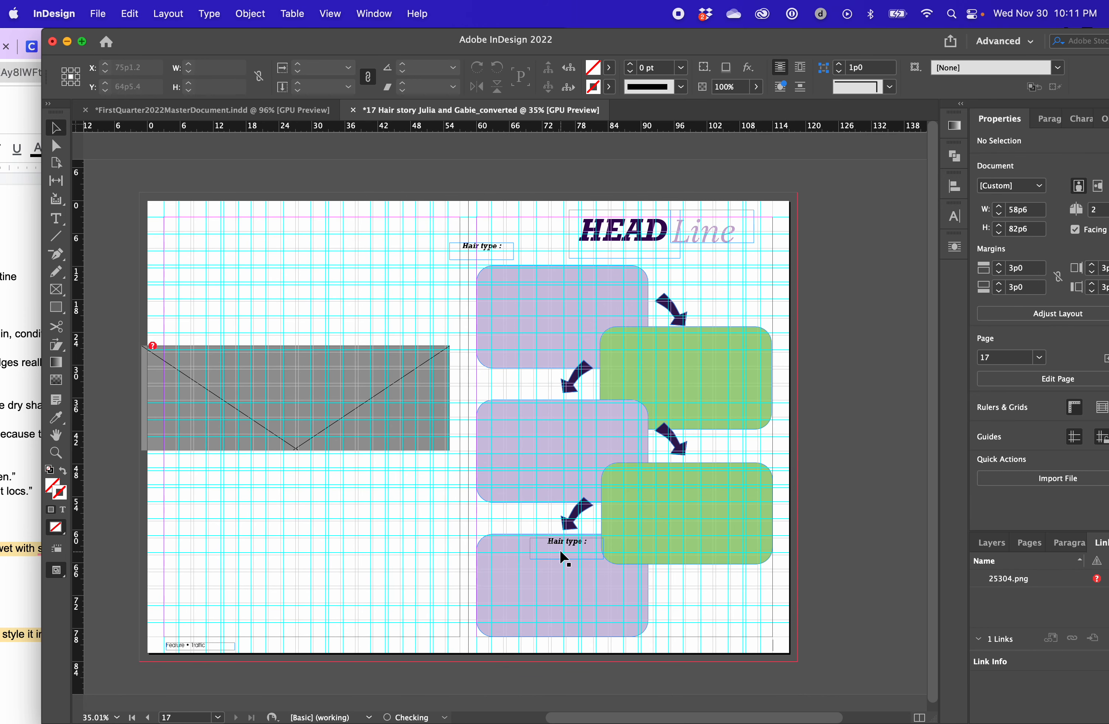
click(564, 550)
key(Delete)
click(459, 256)
key(Delete)
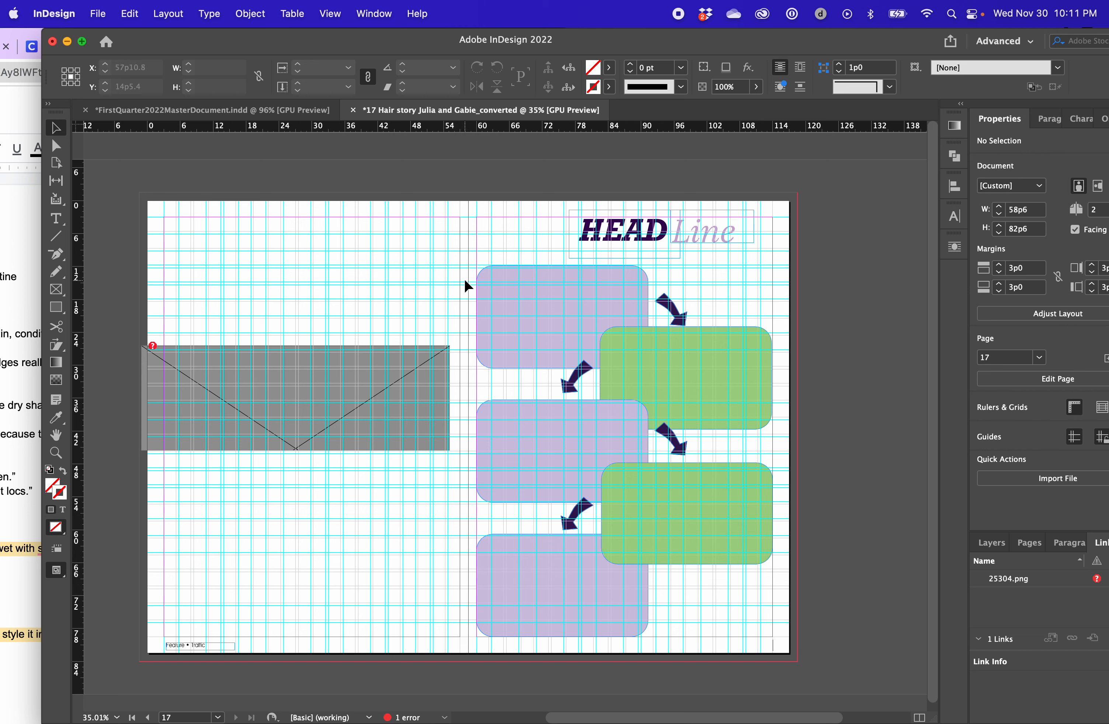
Group all the flowchart boxes and arrows below the headline
drag(465, 280, 752, 641)
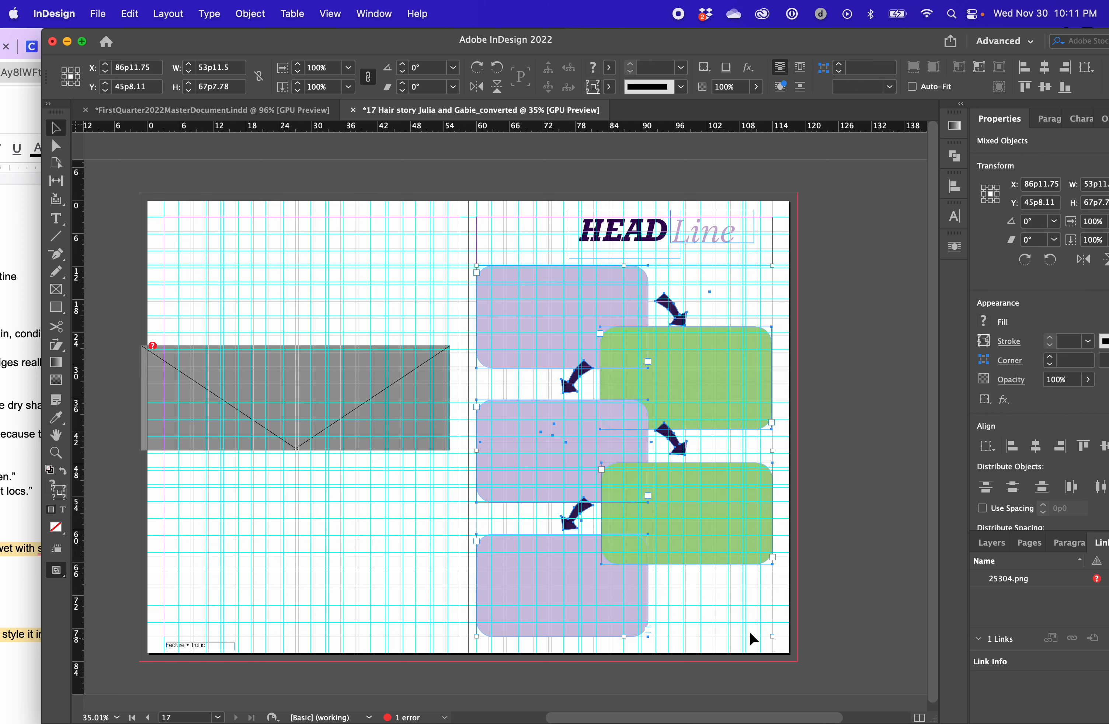
click(811, 287)
drag(451, 309, 781, 640)
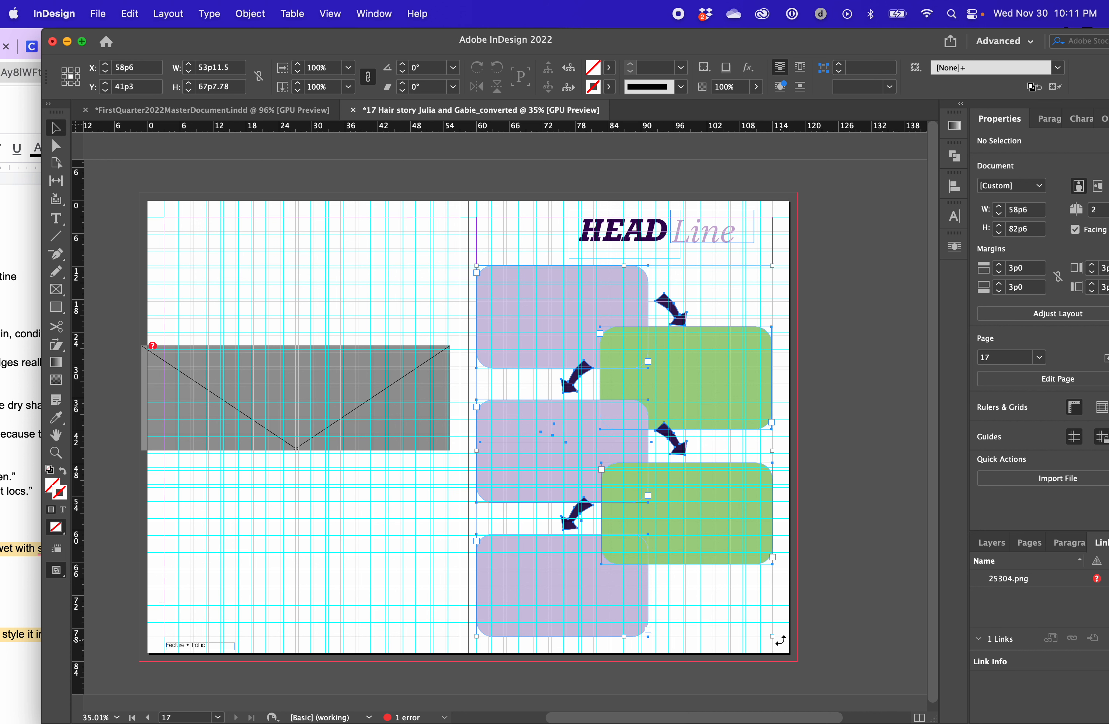
key(super+g)
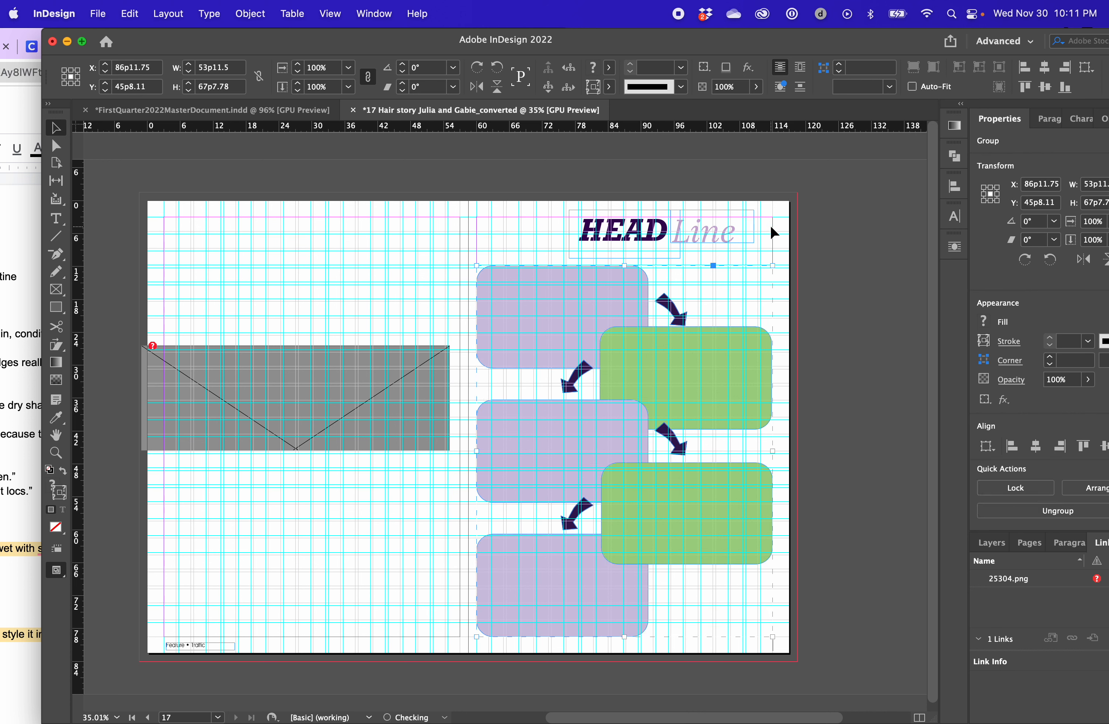
Shrink the flowchart group to about 46p3 wide by 58p0 high and place it lower on the page
drag(774, 265, 730, 318)
drag(670, 418, 700, 417)
drag(753, 470, 765, 470)
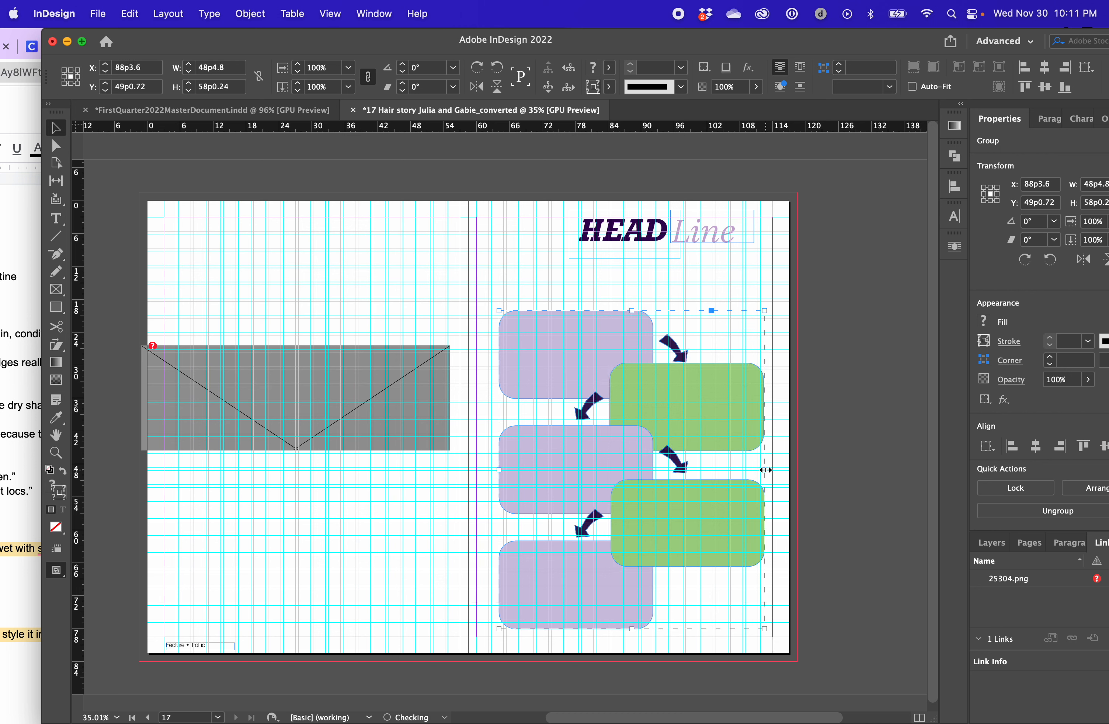
key(super+z)
click(844, 427)
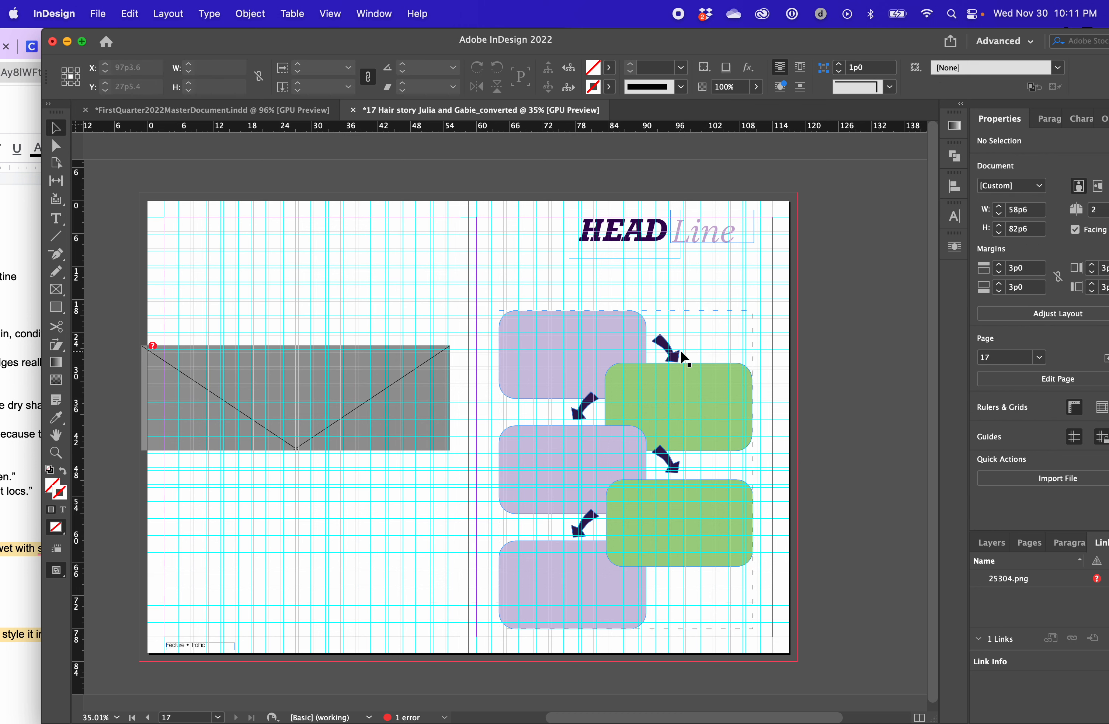
Ungroup the reduced flowchart into separate boxes and arrows
click(597, 369)
click(919, 338)
click(666, 365)
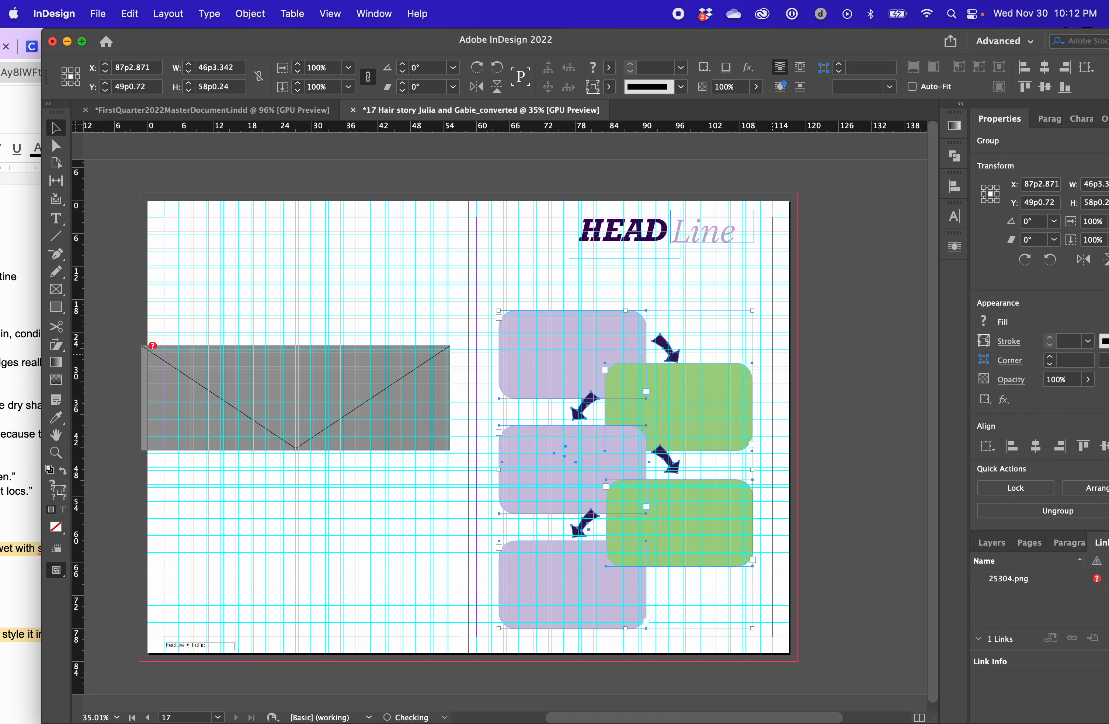
click(834, 317)
Widen the three purple boxes together toward the inner margin to about 28p8
click(519, 360)
shift+click(529, 493)
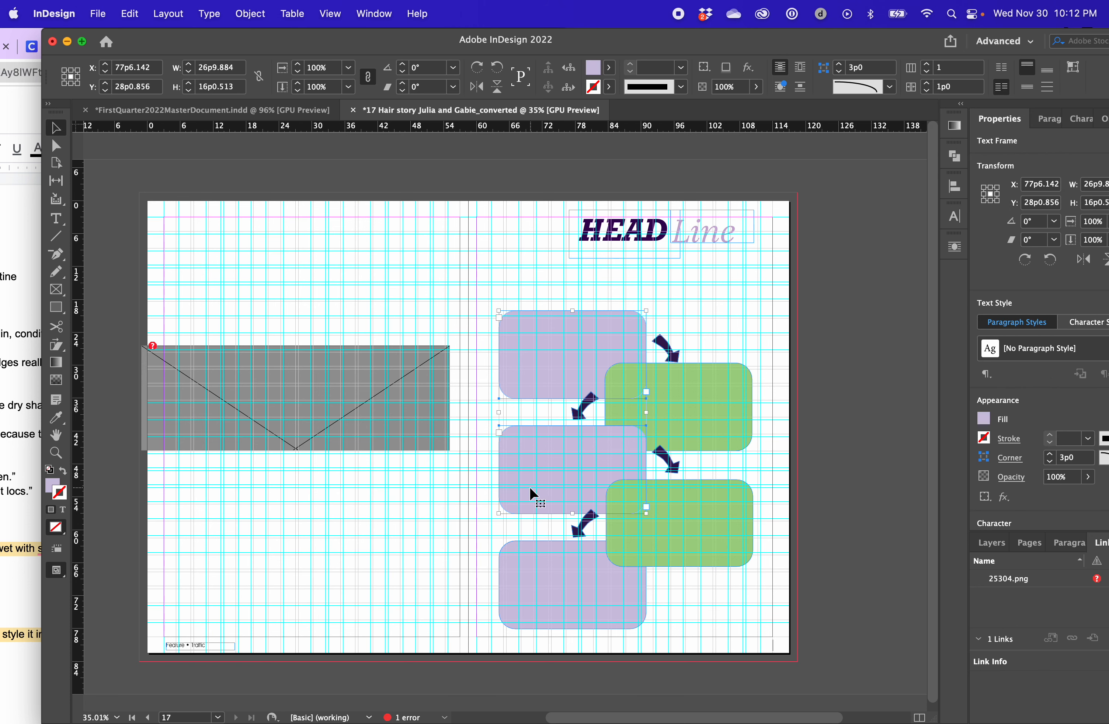
shift+click(520, 550)
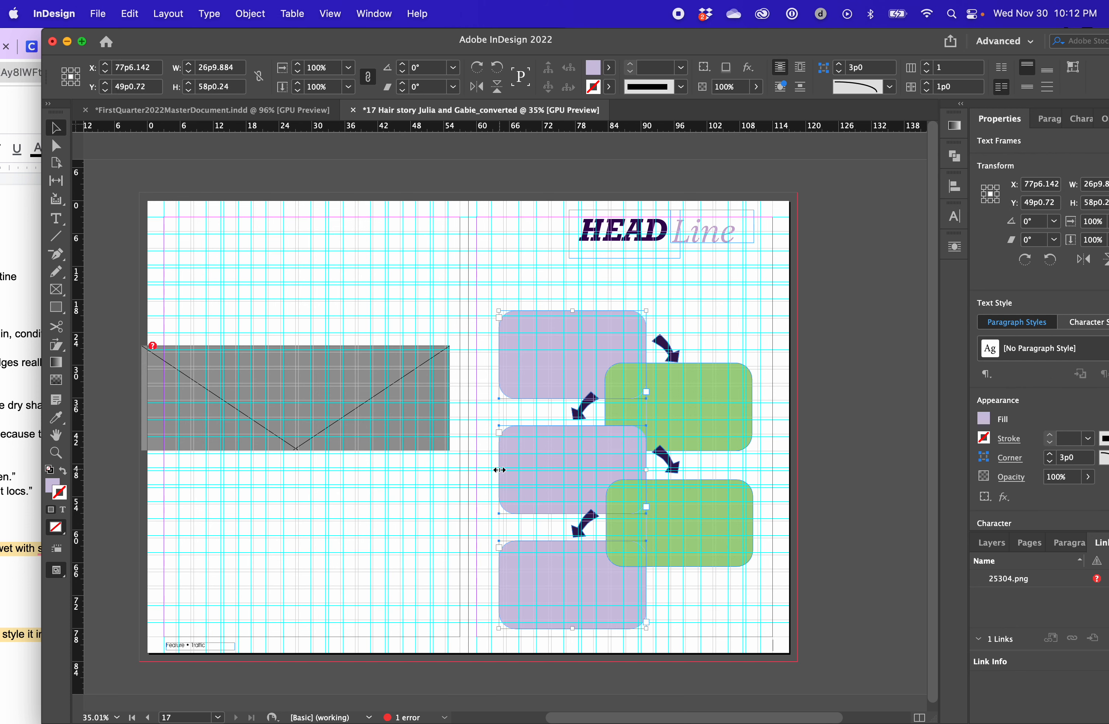
drag(498, 467, 489, 467)
click(725, 405)
shift+click(736, 548)
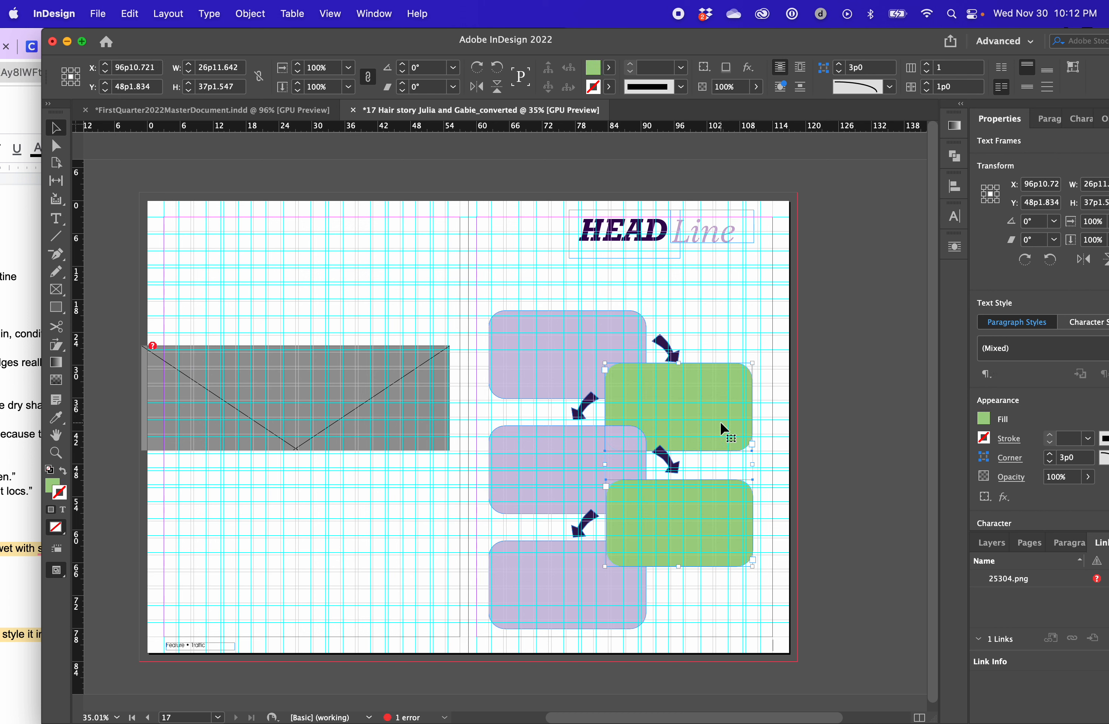
click(758, 399)
click(700, 407)
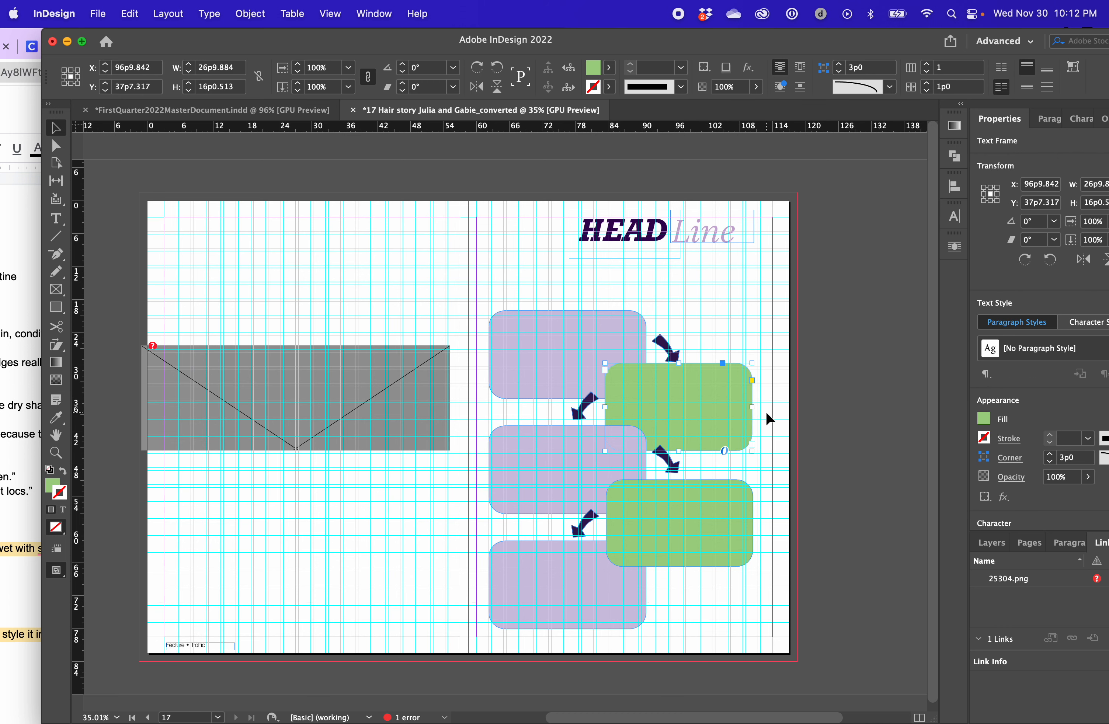
click(519, 317)
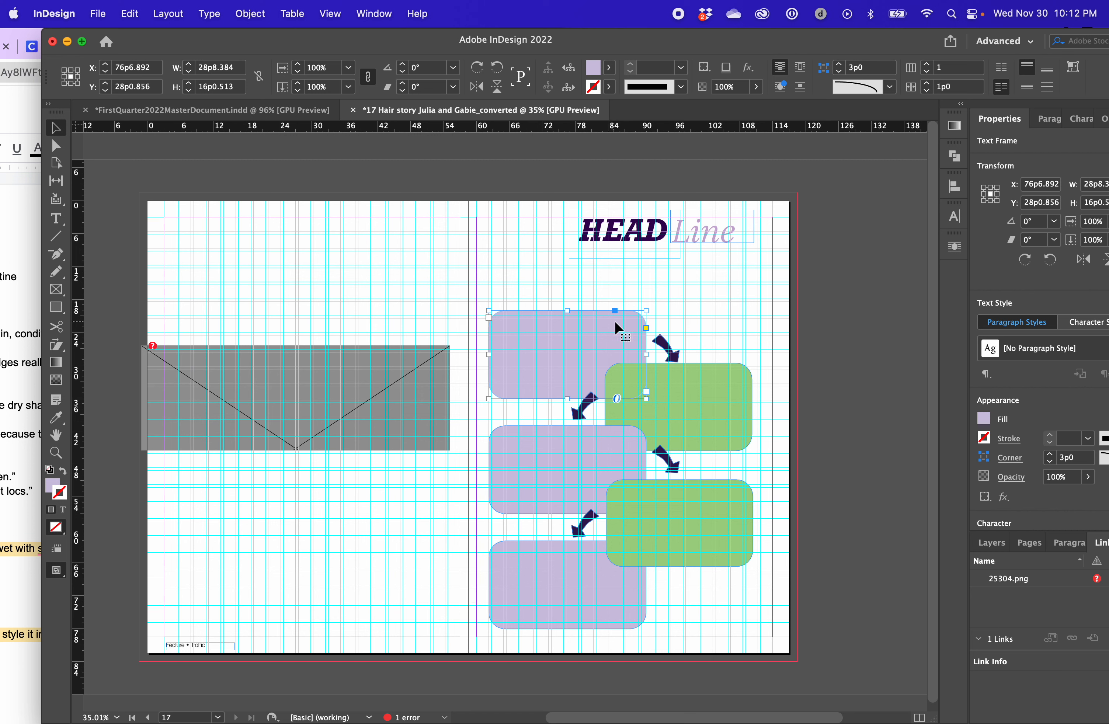
click(628, 411)
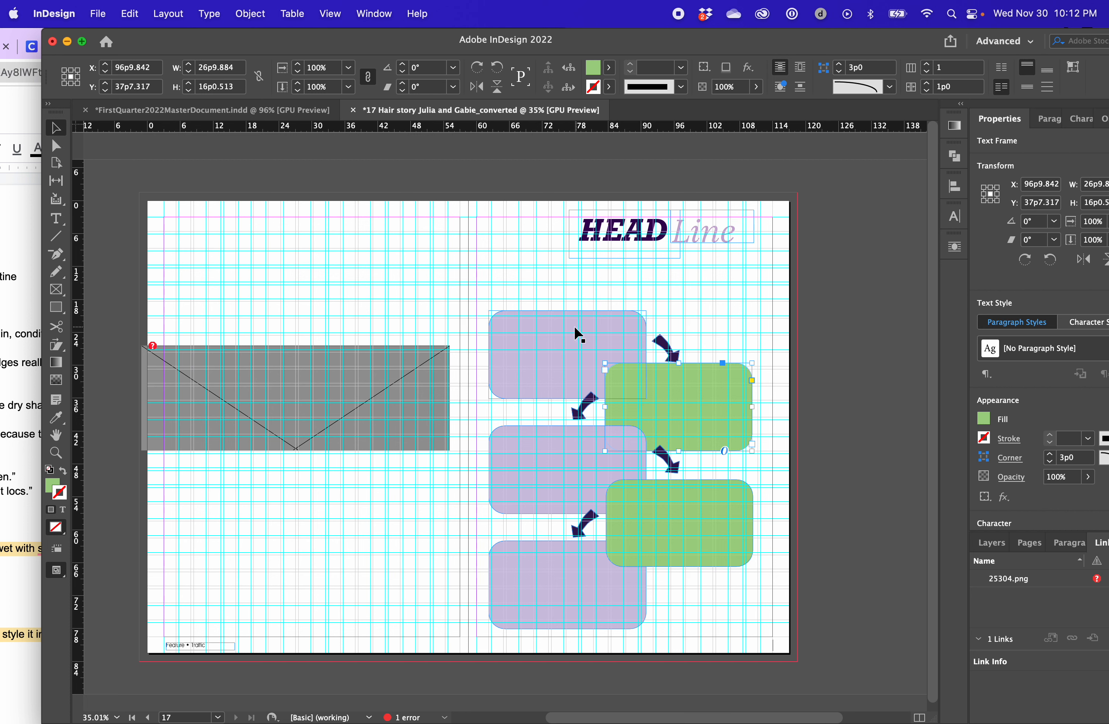
Duplicate the uppermost purple box beside the upper green box and apply the green box's fill and rounded corners with the Eyedropper
alt+drag(541, 328, 769, 388)
key(i)
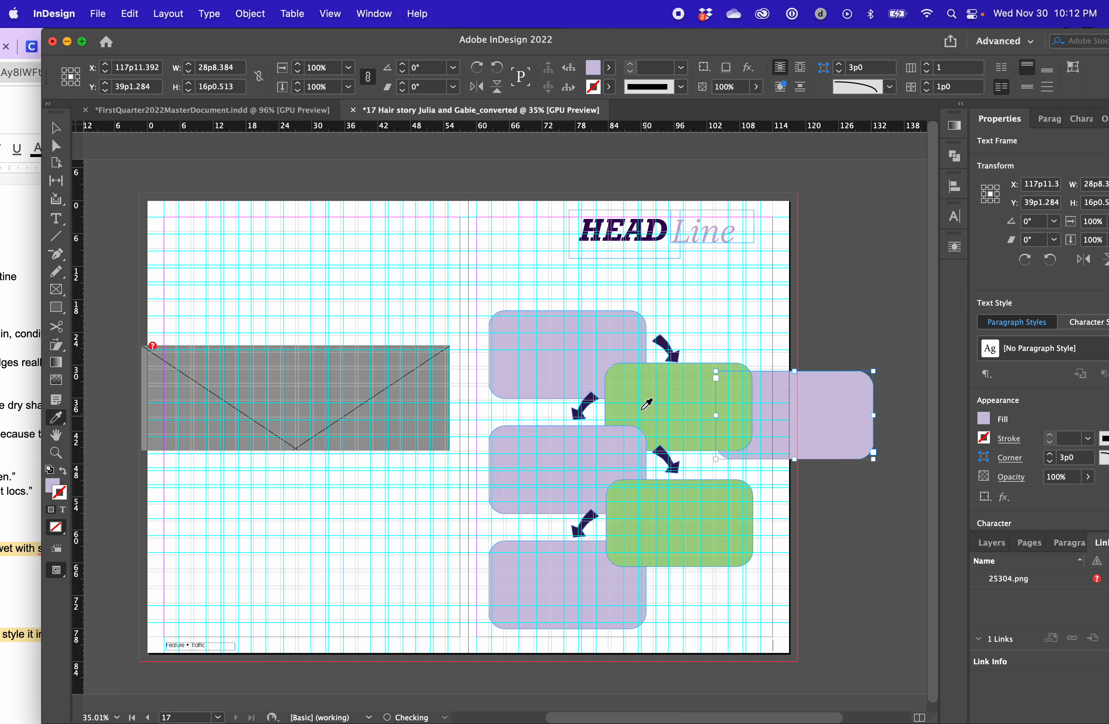
click(635, 403)
key(v)
key(e)
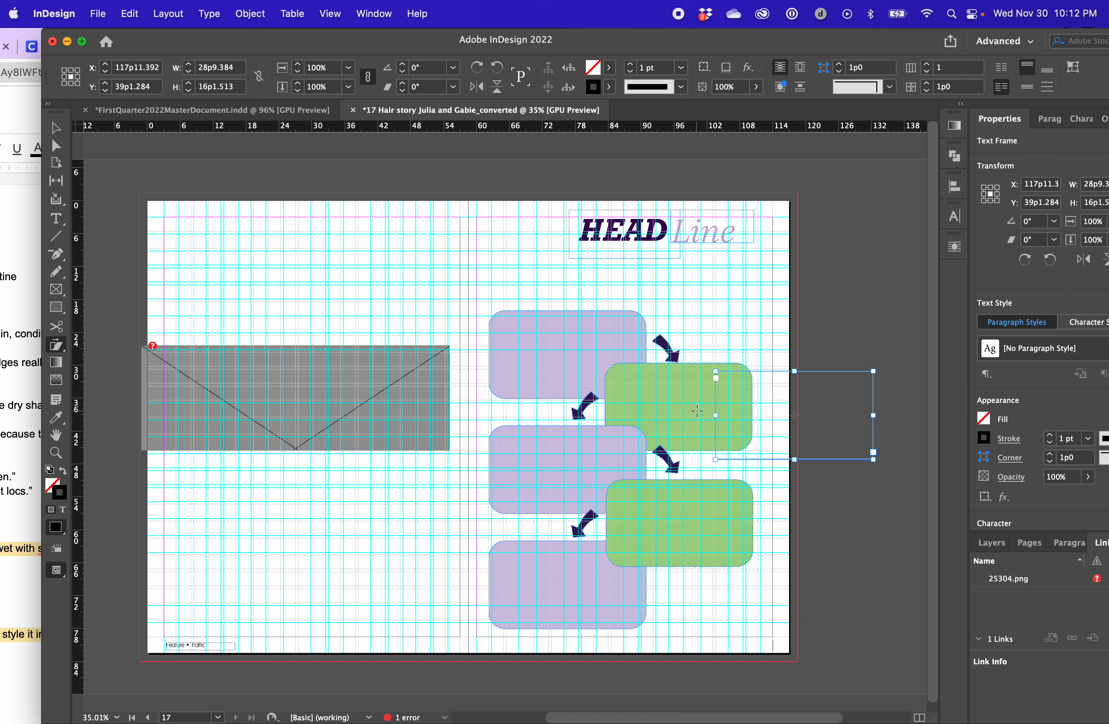
key(i)
click(693, 395)
key(v)
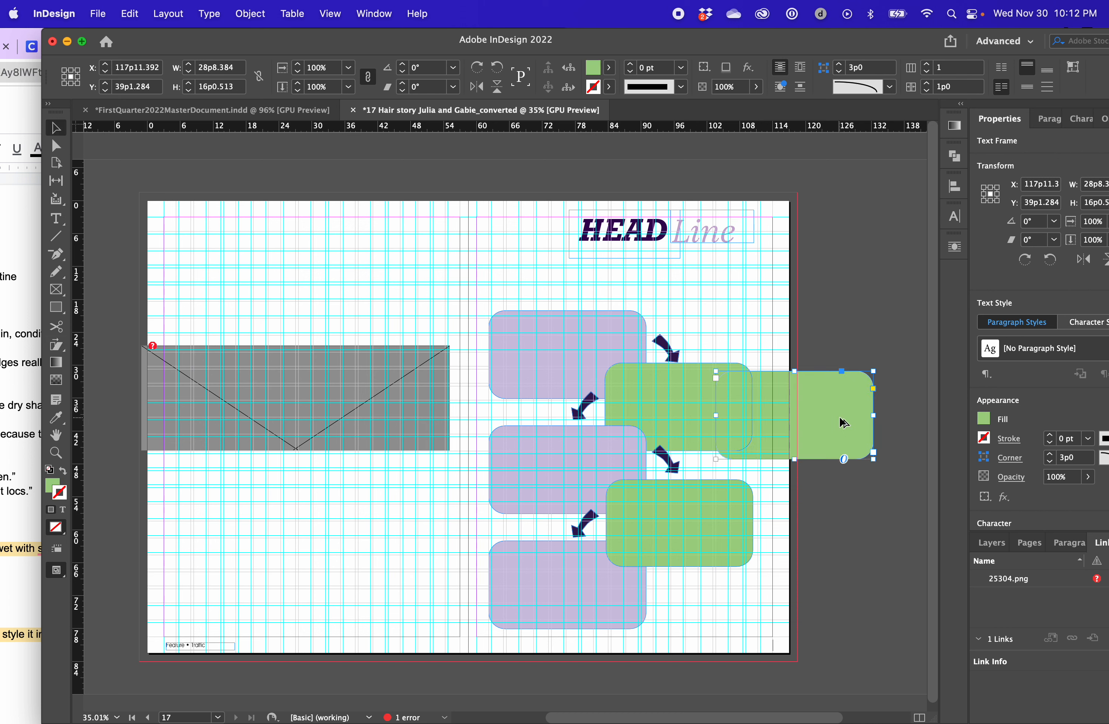
Copy the wider green box down to the lower green box's level and line up the first copy with the upper green box
drag(842, 422, 843, 531)
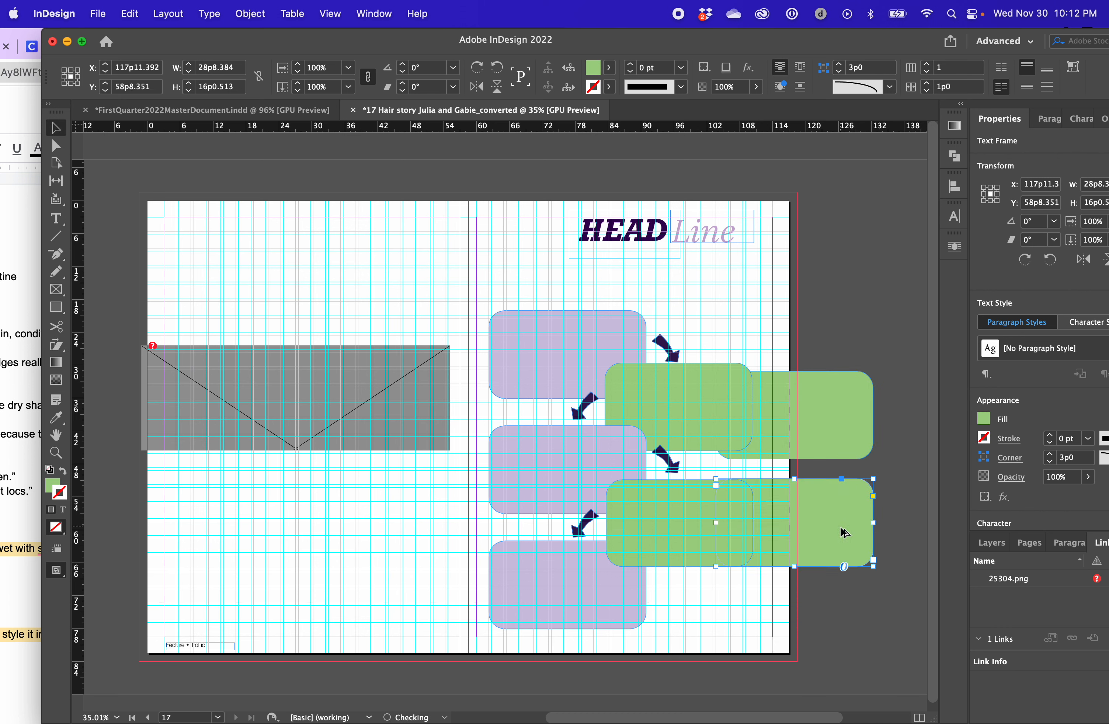
key(Delete)
drag(817, 456, 824, 429)
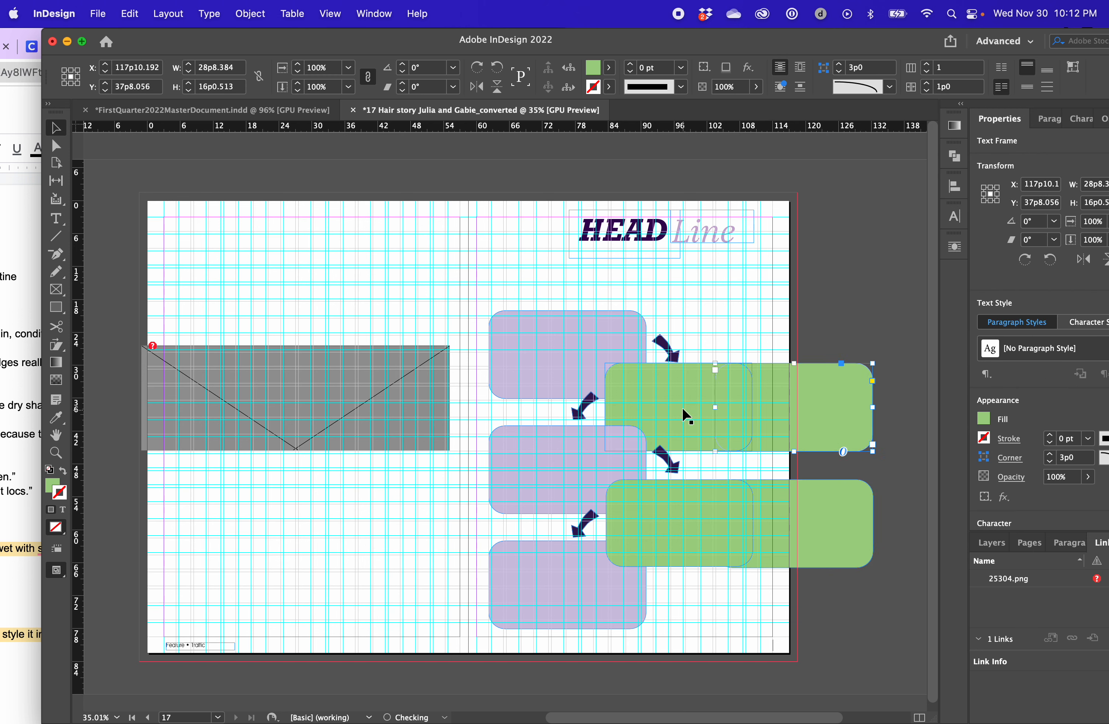
Remove the two narrower green boxes and shift the two wider ones inward so they overlap the purple column
click(674, 529)
click(806, 427)
shift+click(770, 560)
key(shift+Left)
key(shift+Left)
key(shift+Left)
key(shift+Left)
key(shift+Left)
key(shift+Left)
key(shift+Left)
key(shift+Left)
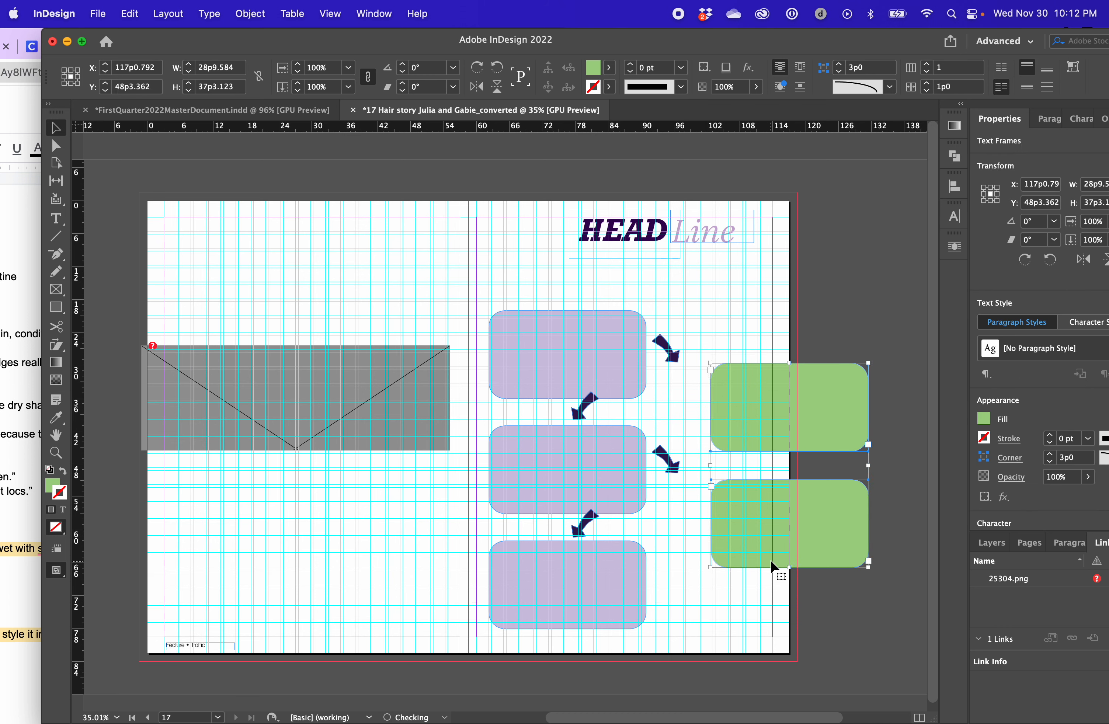
key(shift+Left)
key(shift+Left)
key(shift+Left)
key(shift+Left)
key(shift+Left)
key(shift+Left)
key(shift+Left)
key(shift+Left)
key(shift+Left)
key(shift+Left)
key(shift+Left)
key(shift+Left)
key(shift+Left)
key(shift+Left)
key(shift+Left)
key(shift+Left)
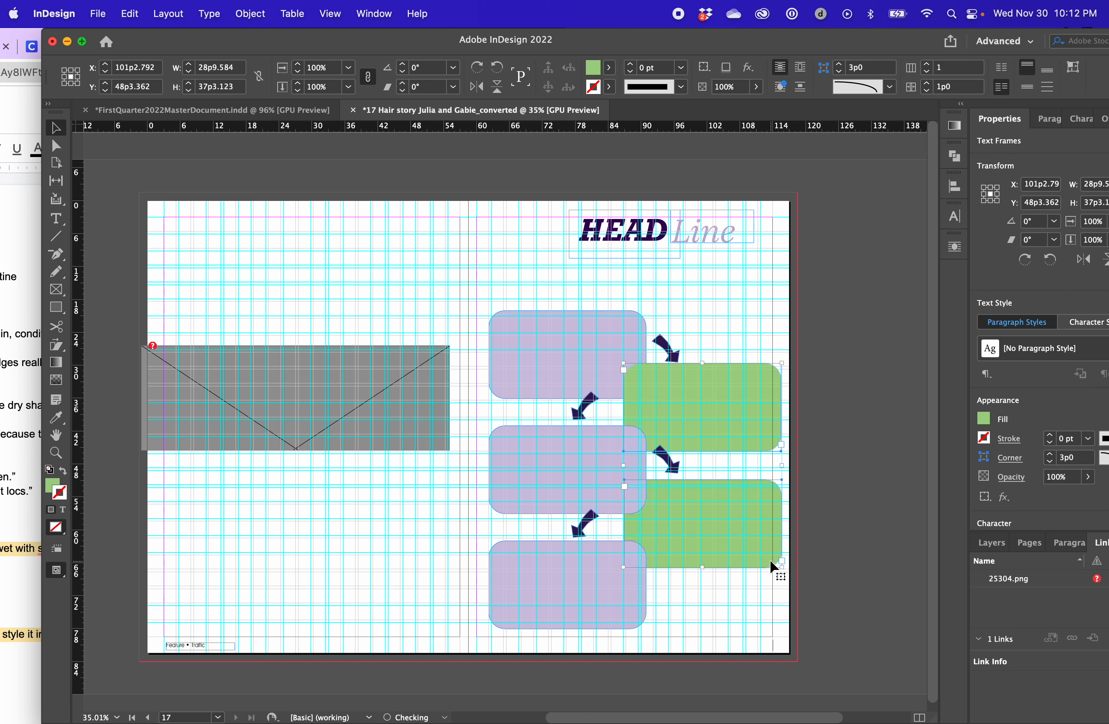
key(shift+Right)
key(shift+Right)
key(shift+Left)
key(shift+Left)
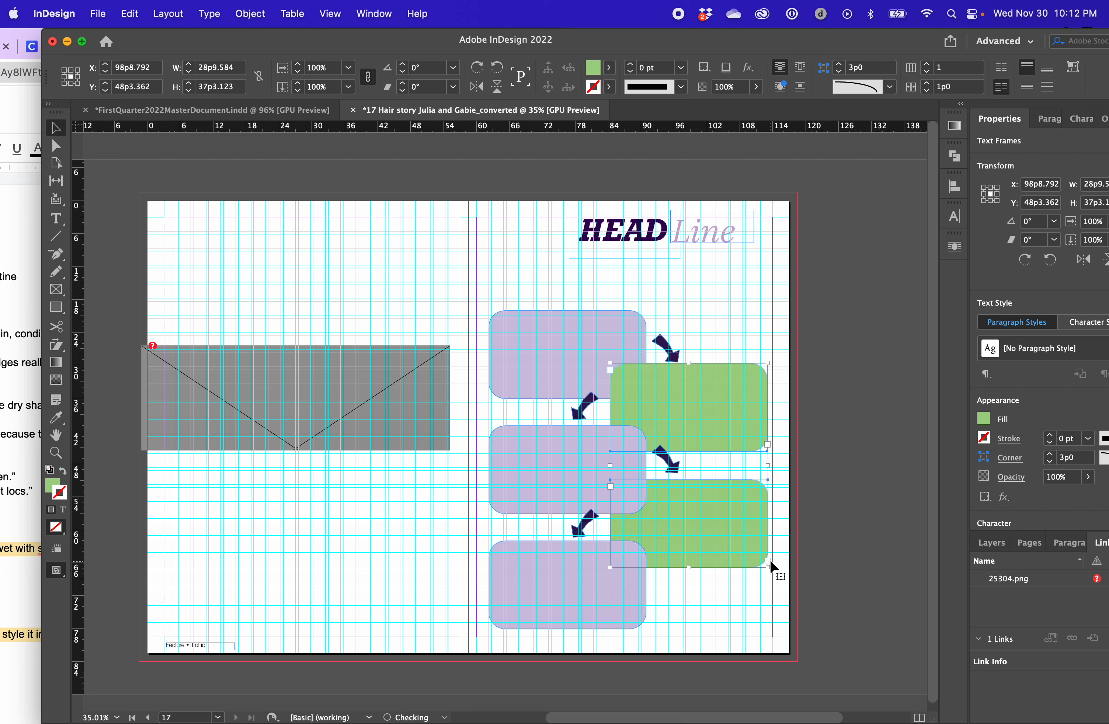
key(shift+Right)
Move the uppermost purple box up to Y about 25p7 and the lowest purple box down to Y about 71p6
click(545, 362)
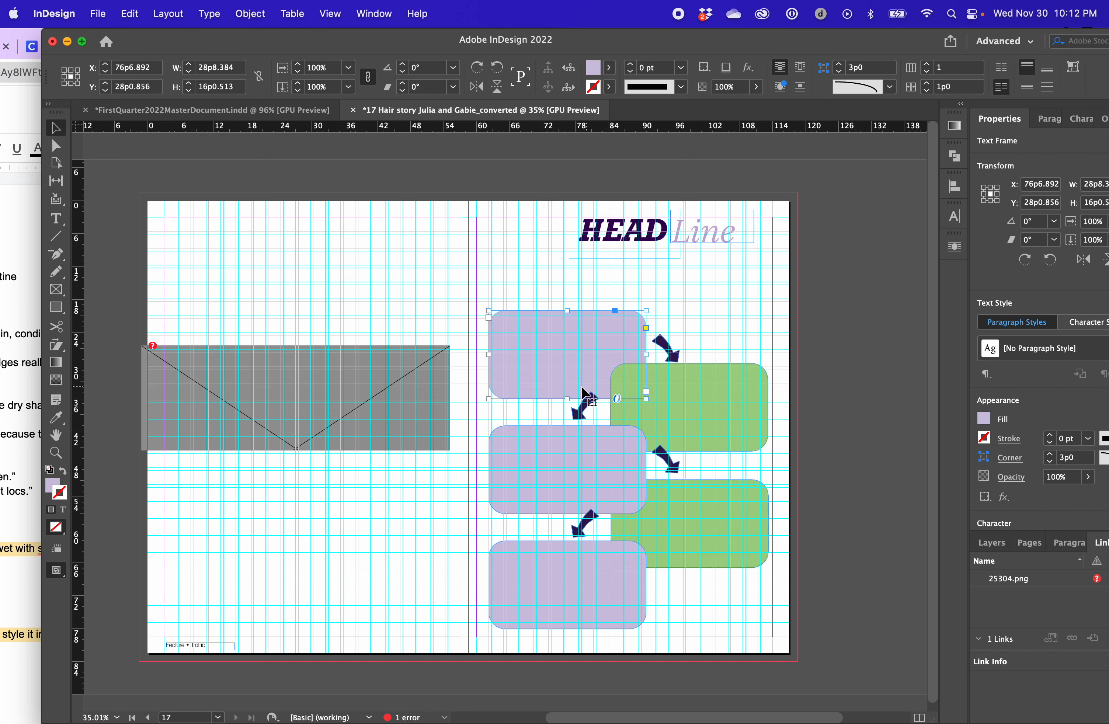
key(shift+Up)
key(shift+Up)
key(shift+Up)
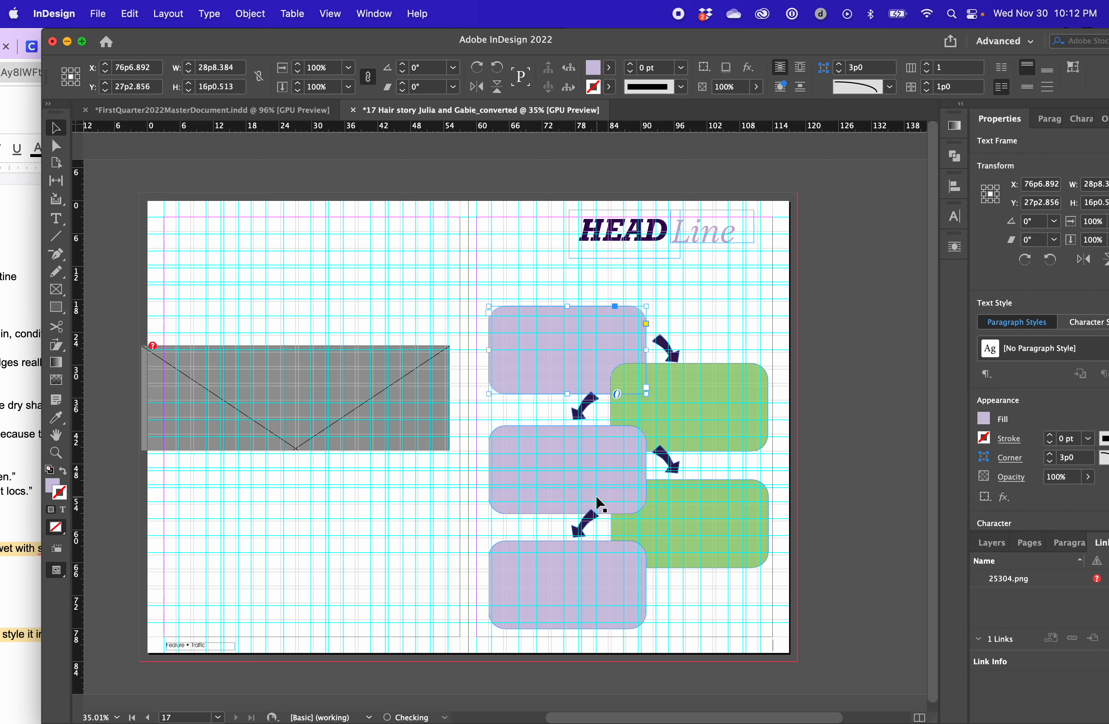
click(589, 592)
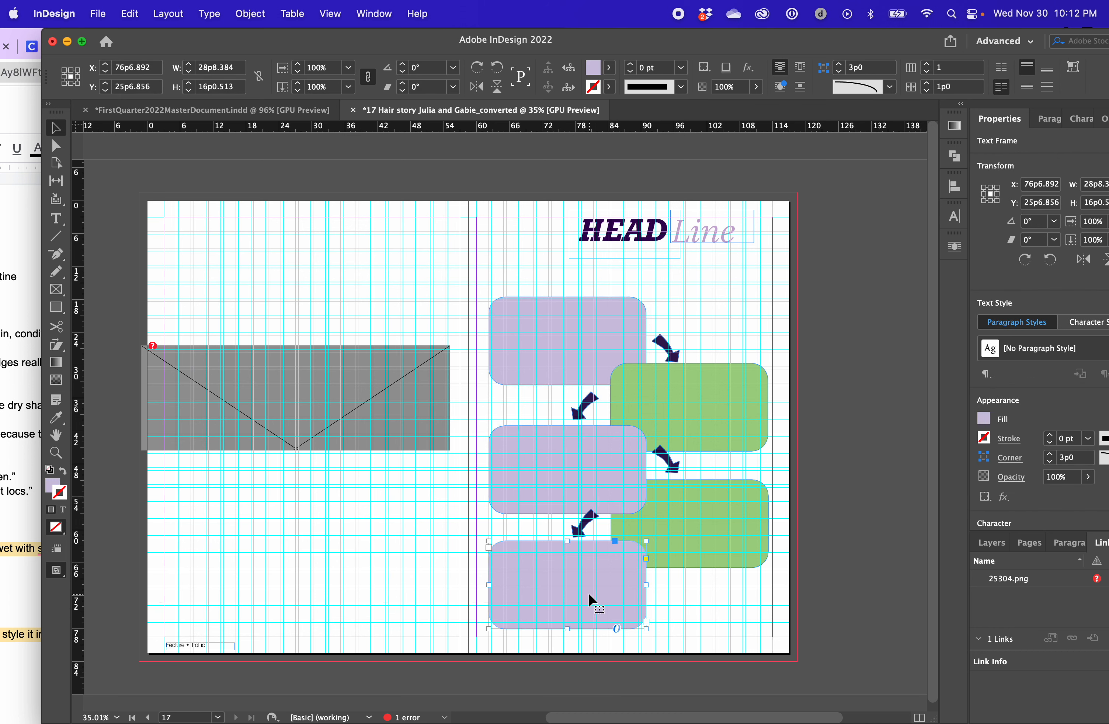
key(shift+Down)
key(shift+Down)
key(Up)
key(Up)
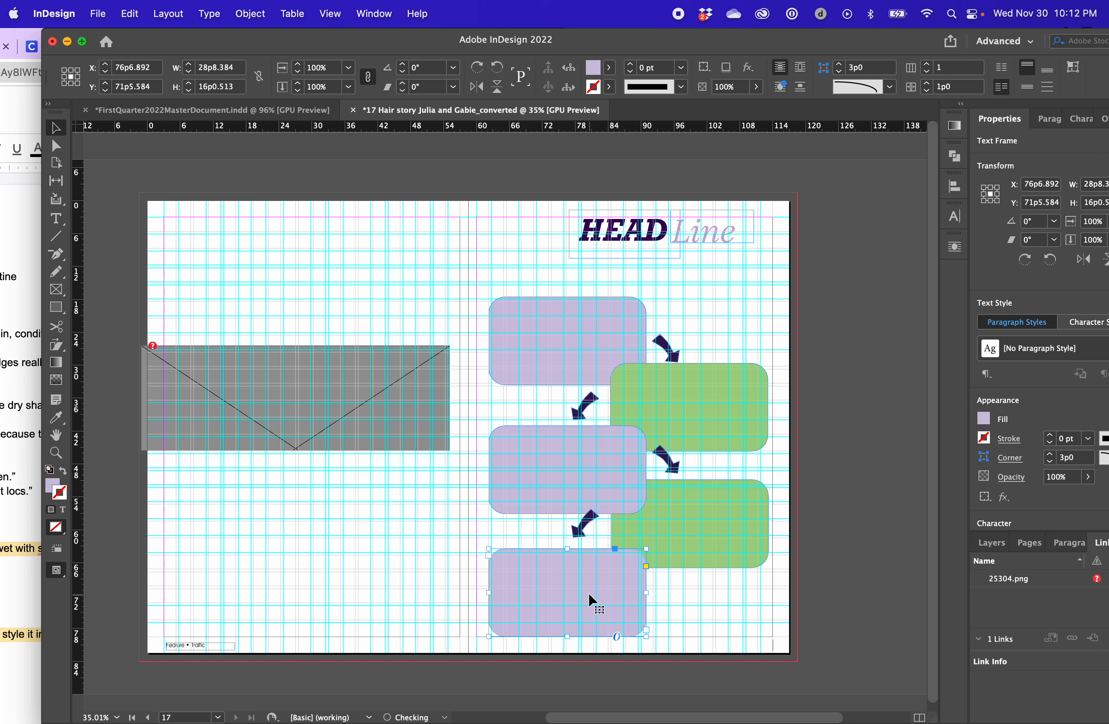
Move the lower green box down to Y about 60p7 and deselect it
click(682, 537)
key(shift+Down)
key(shift+Down)
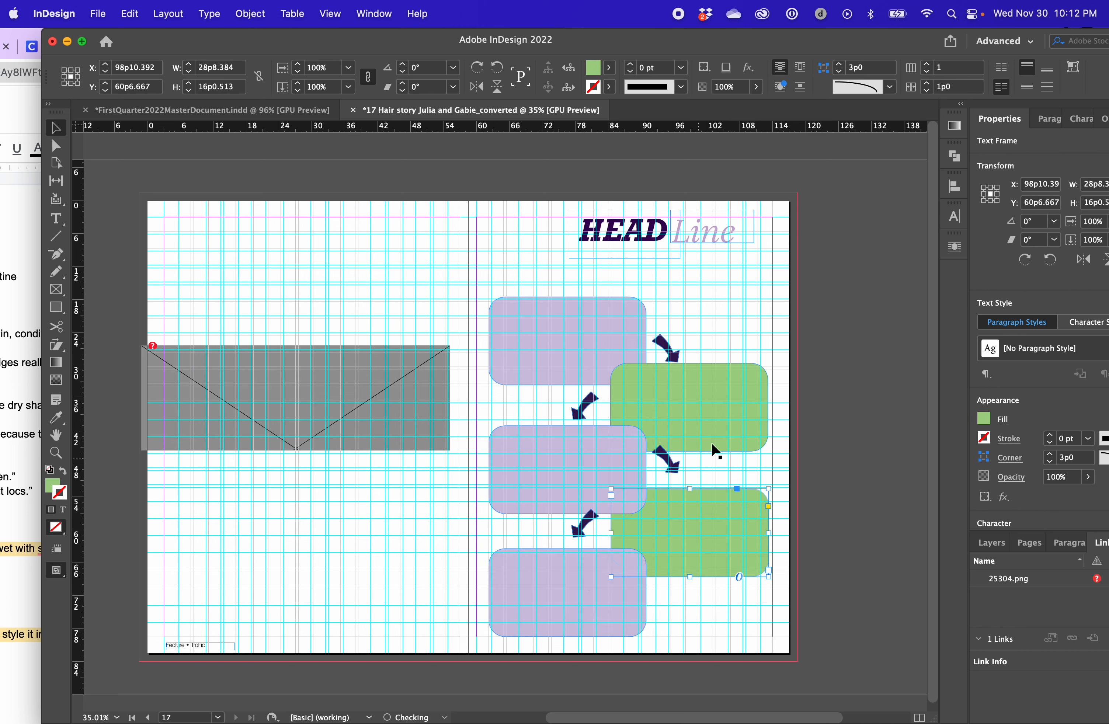
key(super+shift+a)
Distribute the vertical spacing evenly between the three purple boxes
click(556, 363)
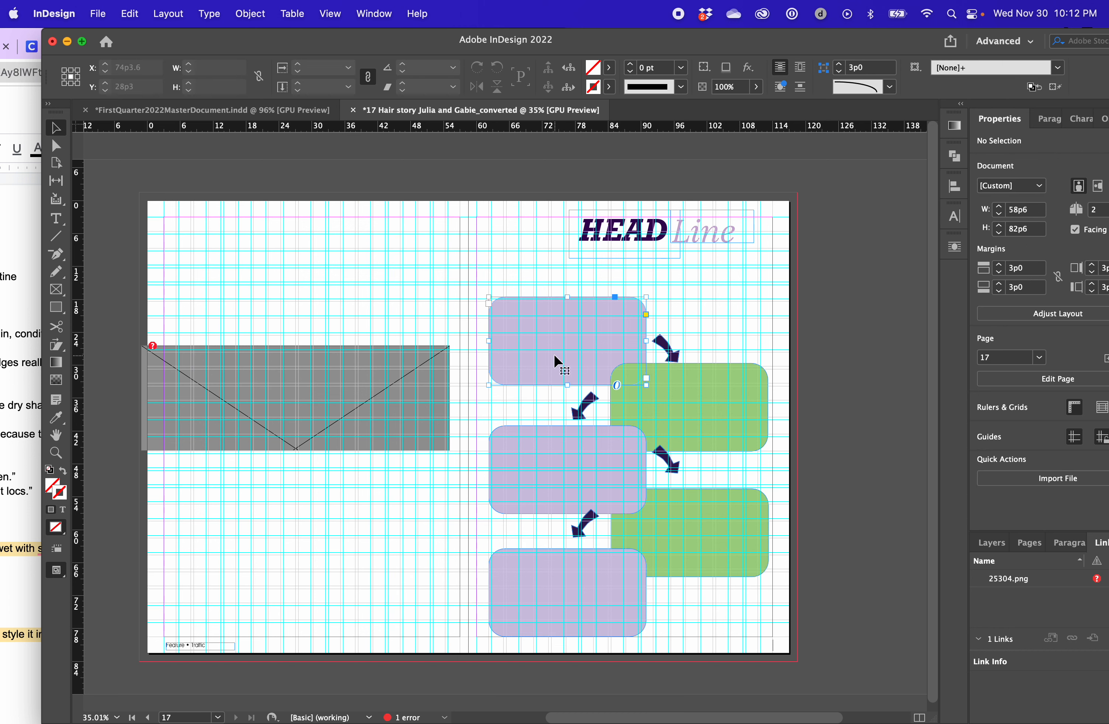
shift+click(551, 486)
shift+click(540, 571)
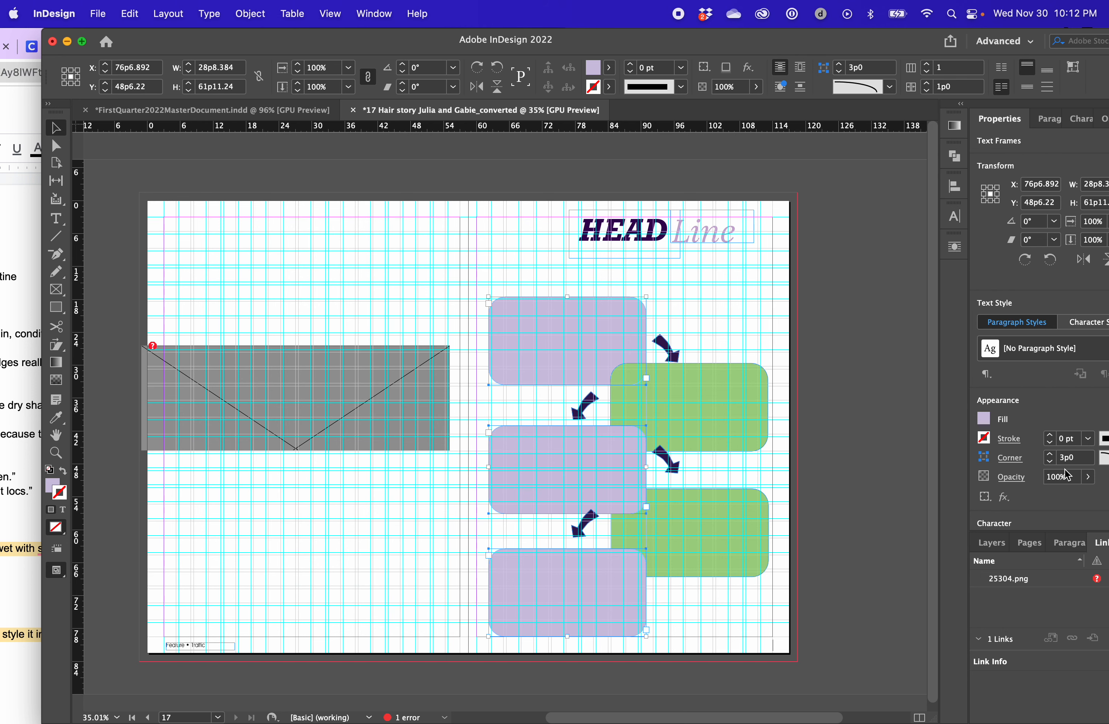
drag(865, 34, 805, 34)
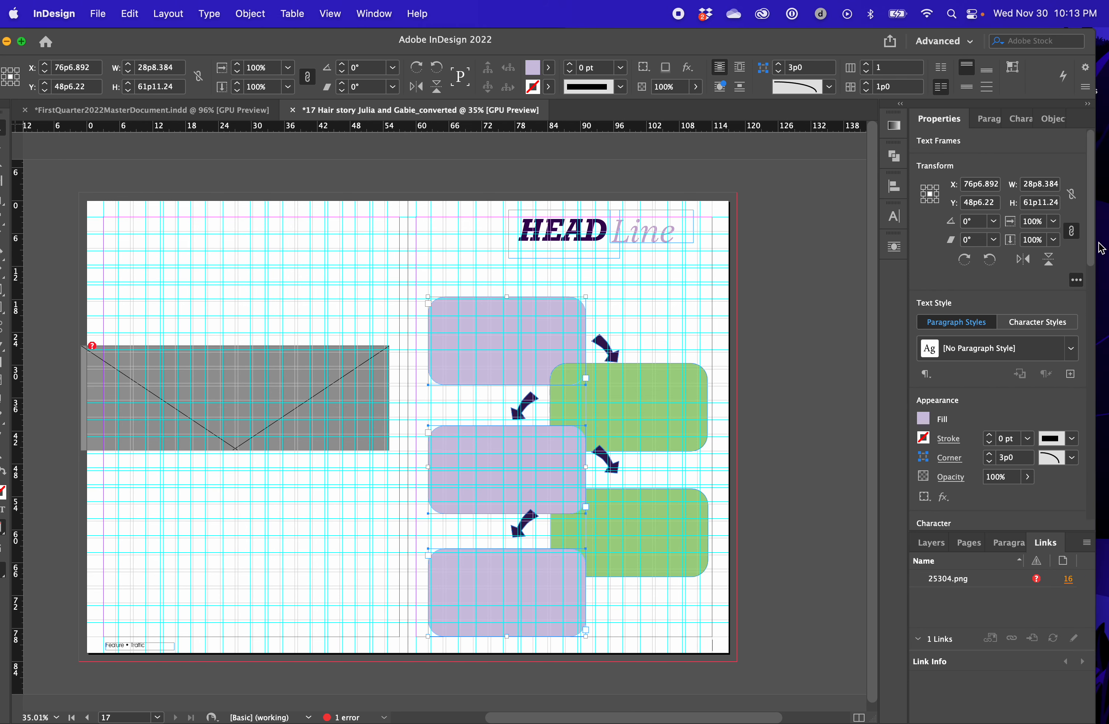
scroll(1089, 367, down, 10)
drag(1093, 342, 1093, 425)
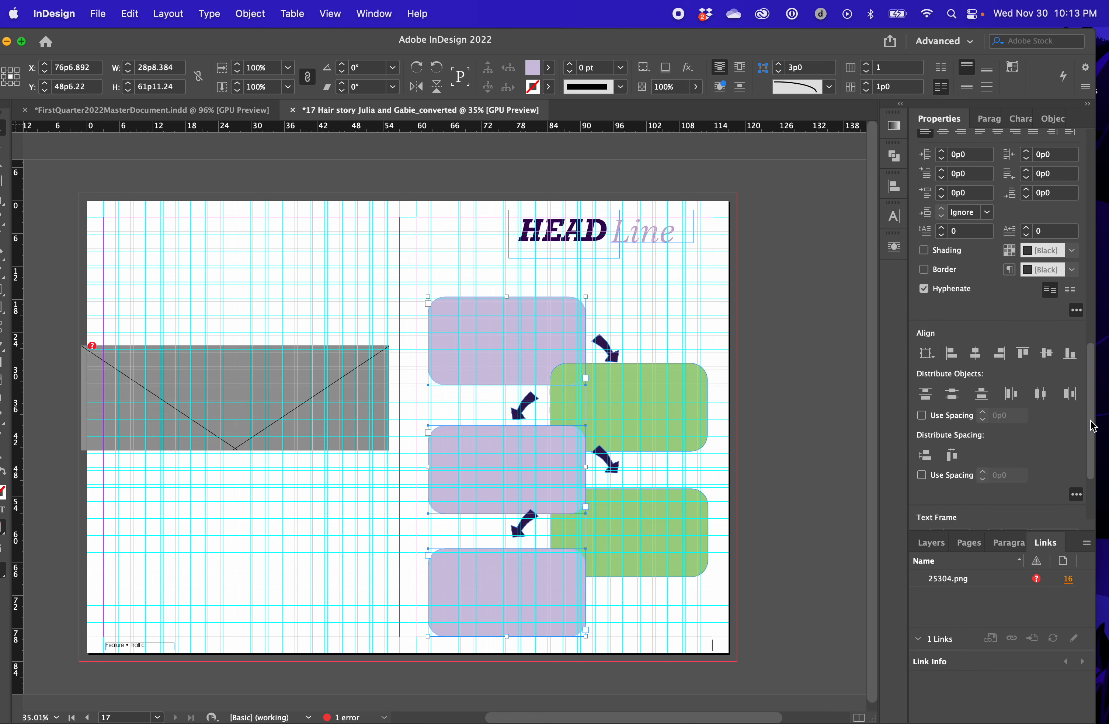
click(923, 454)
click(755, 384)
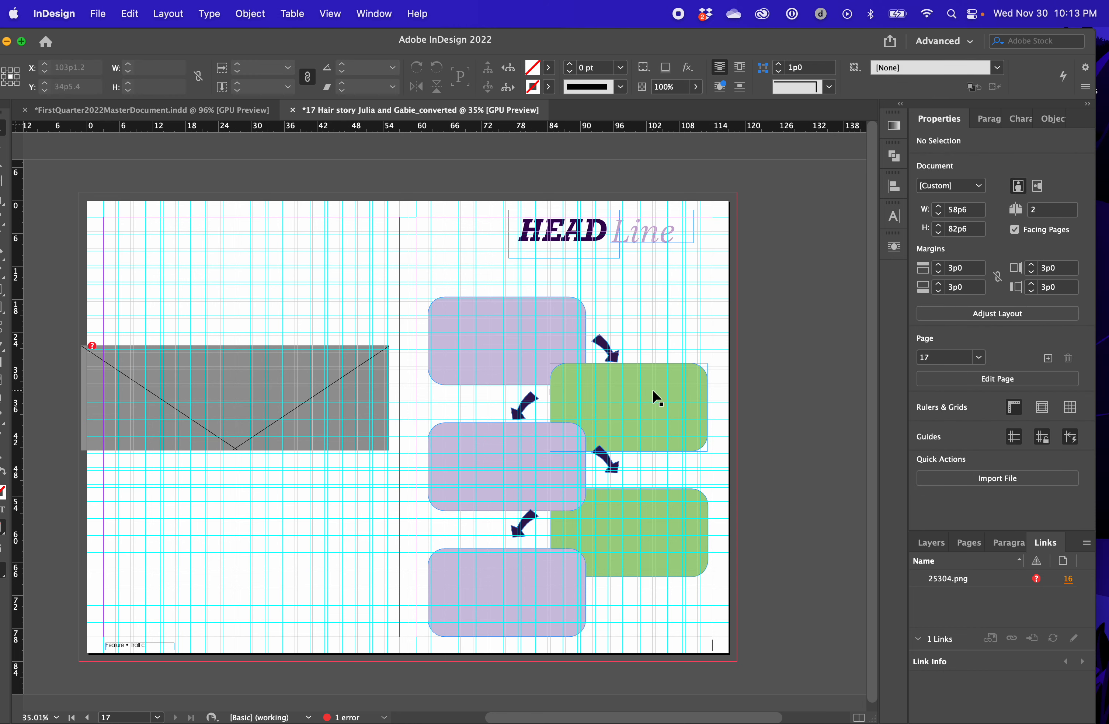
Match the green pair's spacing against the upper two purple boxes, then place both outward at about X 99p8, Y 48p3
click(652, 389)
shift+click(668, 528)
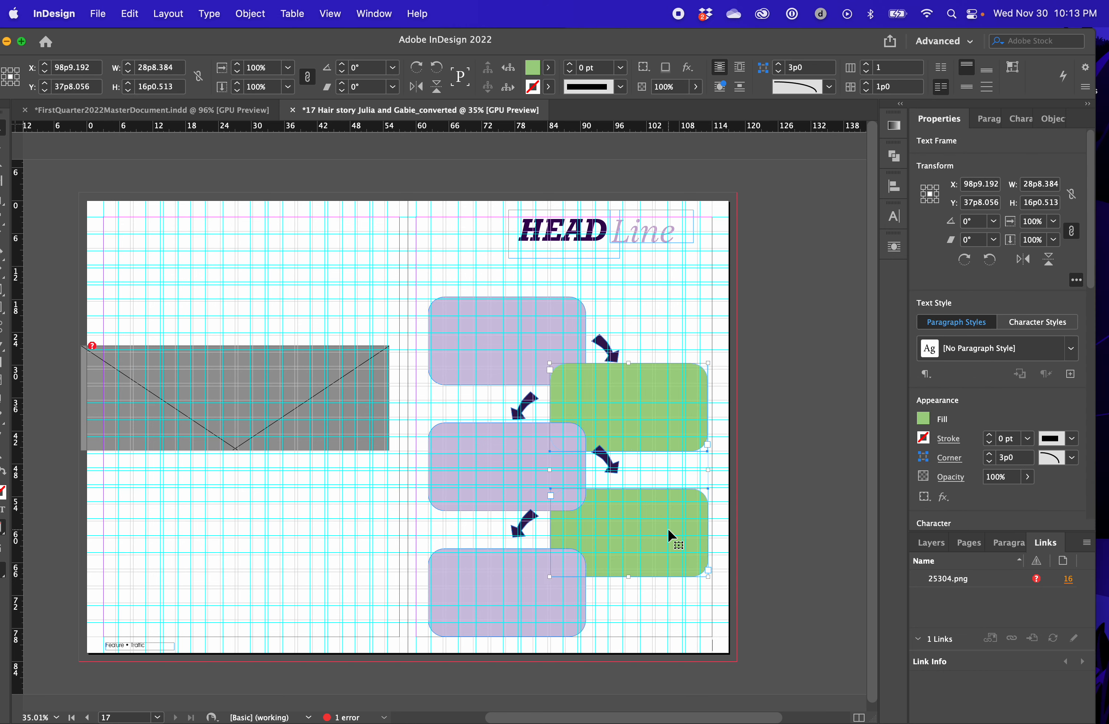
drag(673, 522, 559, 460)
key(Left)
key(Left)
key(Left)
key(Left)
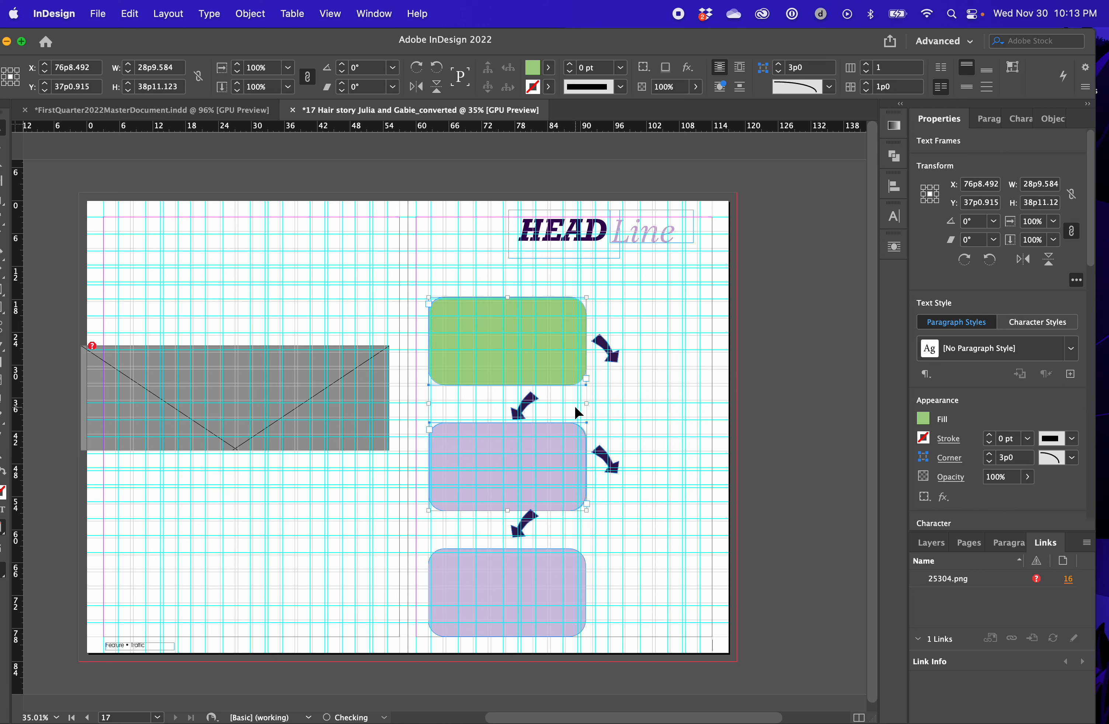
drag(577, 335, 681, 400)
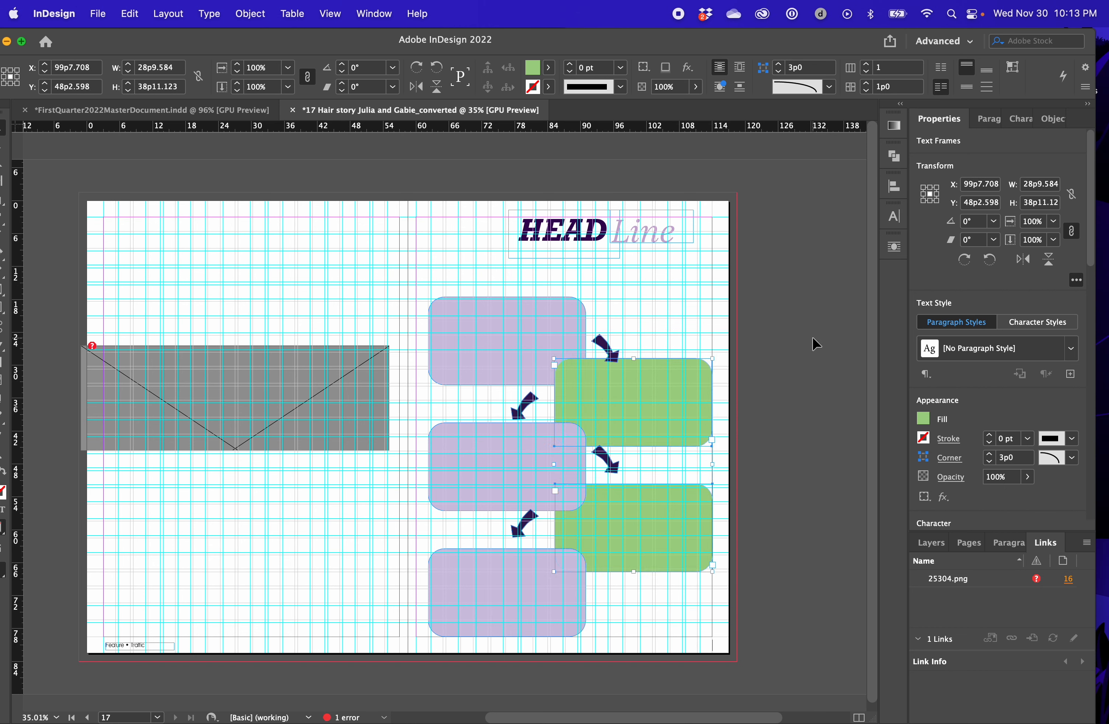
click(628, 321)
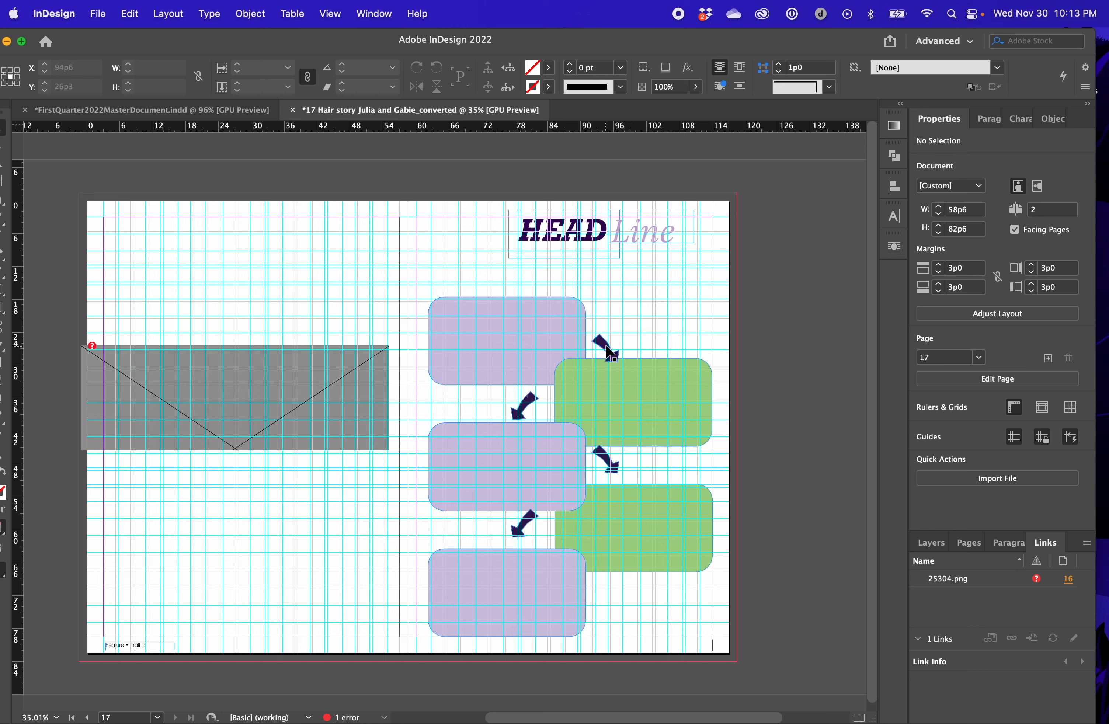
drag(606, 346, 606, 320)
drag(525, 400, 641, 612)
key(super+z)
key(super+z)
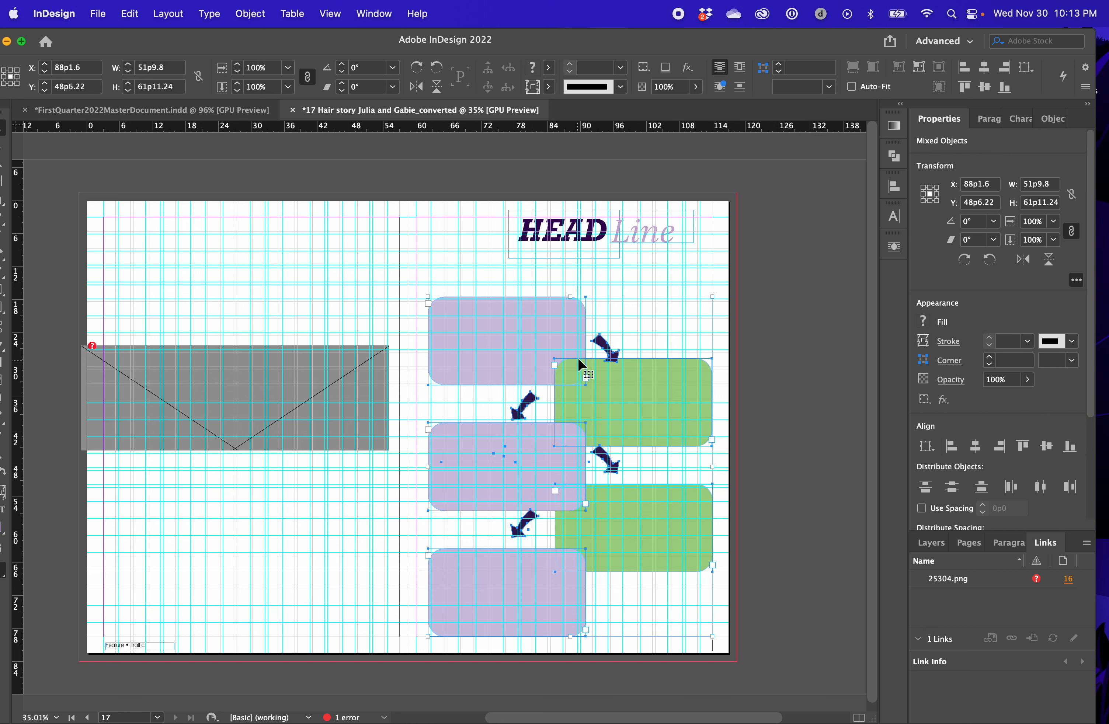
Scale all the flowchart boxes and arrows down together to about 48p11 wide and 58p6 high
drag(571, 300, 574, 380)
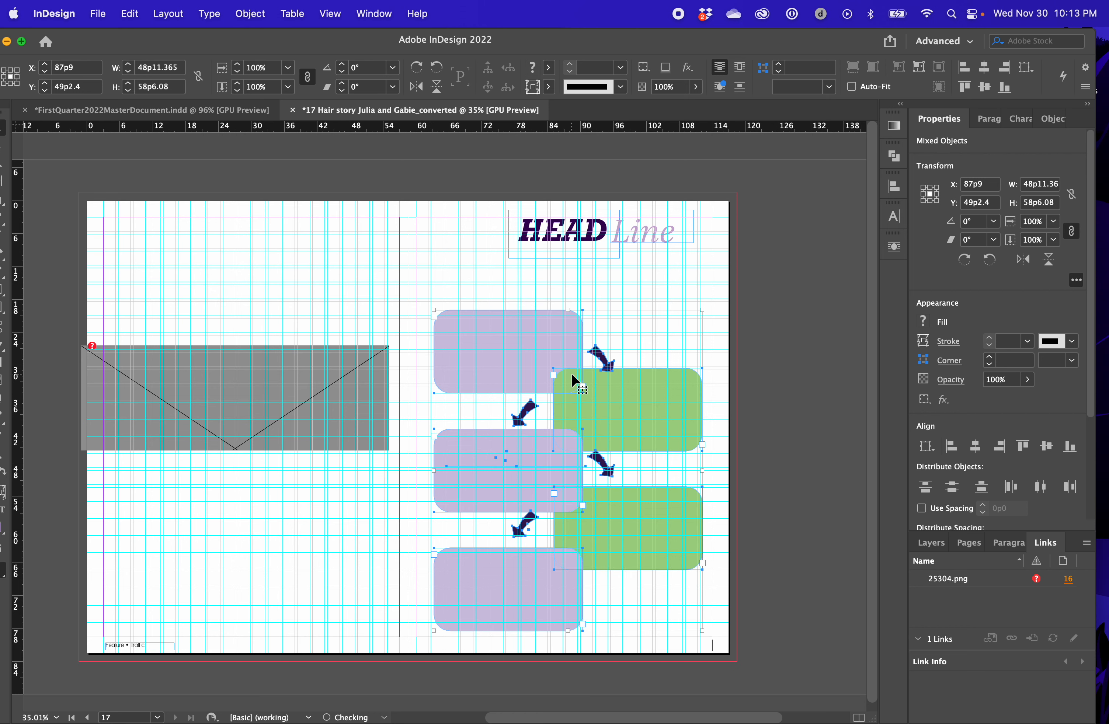
click(744, 346)
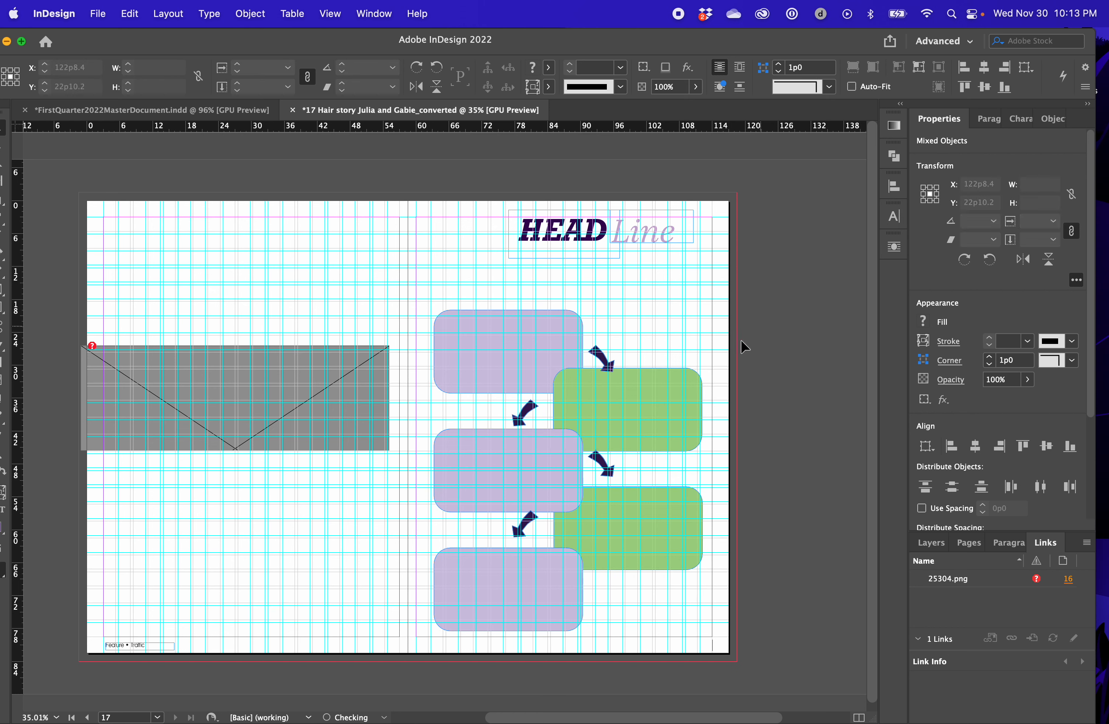
Raise the upper outward-pointing arrow slightly and shift the two inward-pointing arrows closer to the green boxes
drag(604, 363, 603, 350)
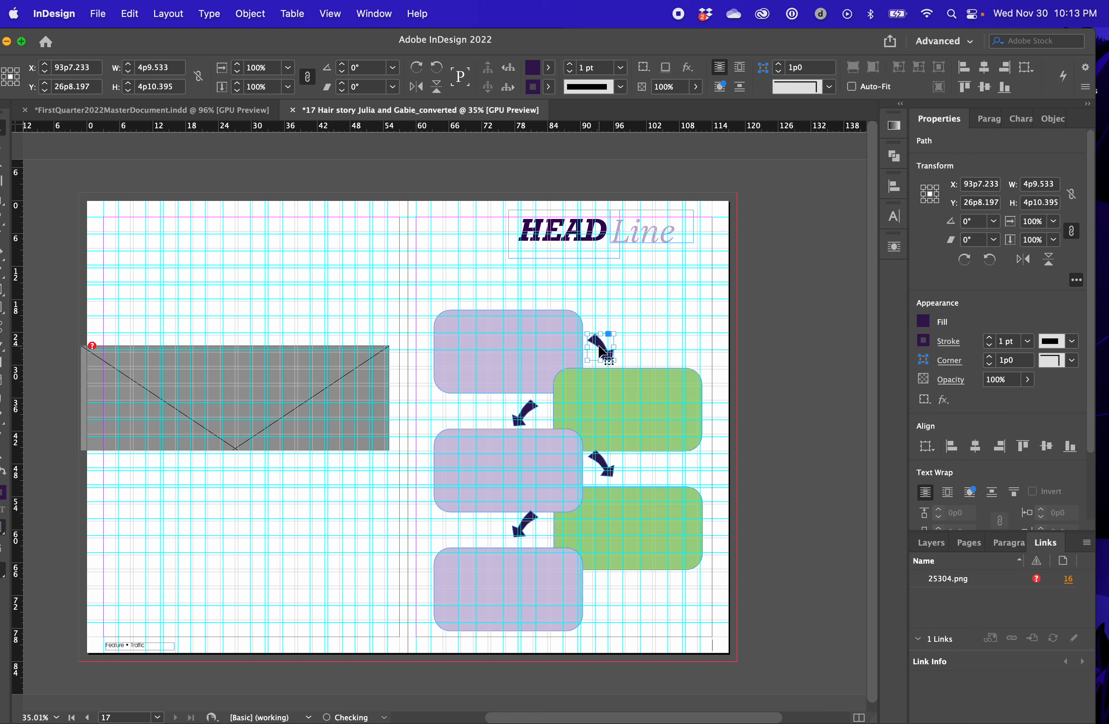
click(531, 416)
drag(525, 417, 534, 415)
drag(527, 522, 533, 527)
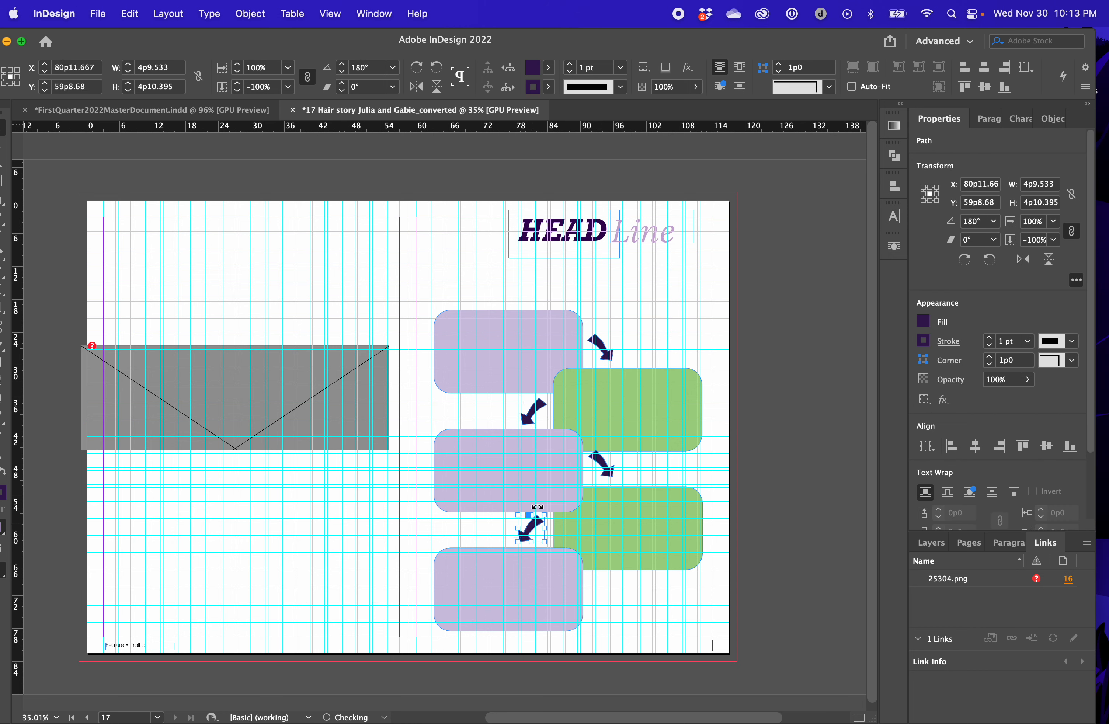
Align the two inward-pointing arrows on their horizontal centers, and do the same with the two outward-pointing arrows
click(535, 414)
shift+click(534, 529)
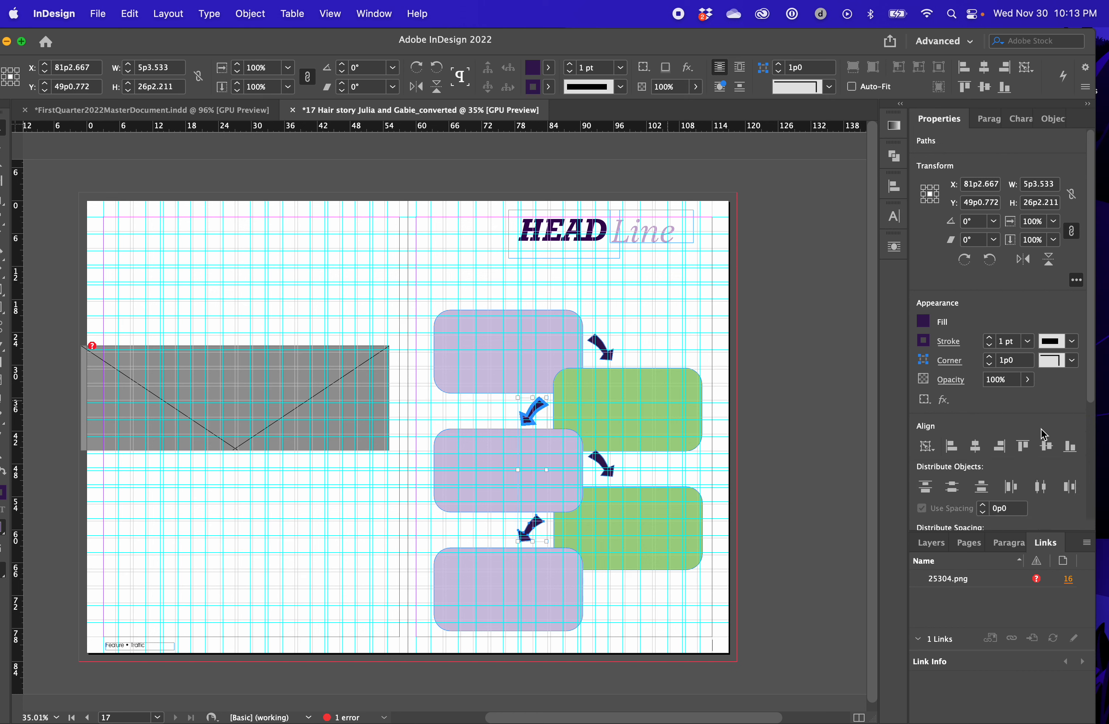
click(970, 448)
click(652, 326)
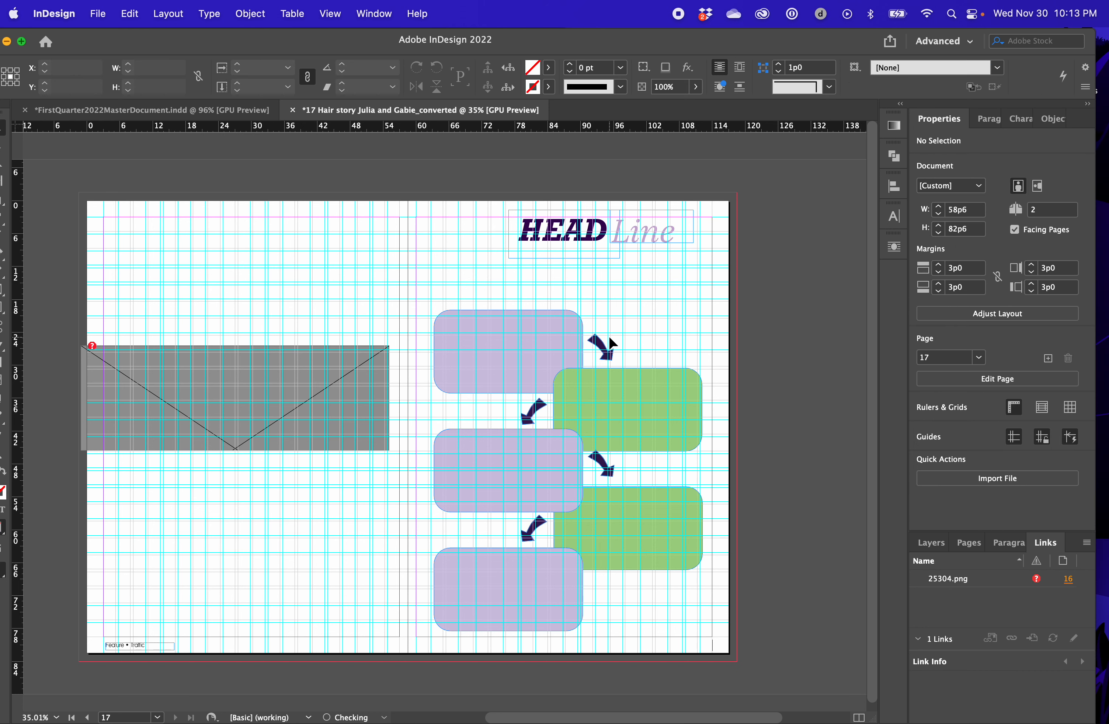
click(608, 361)
shift+click(605, 468)
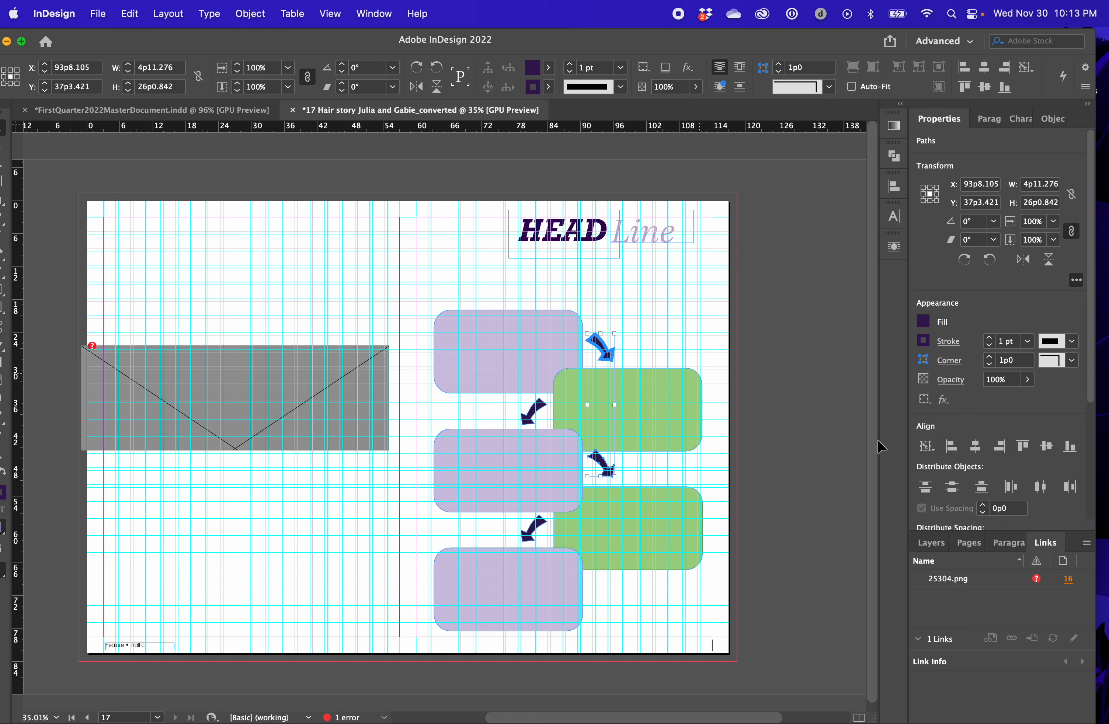
click(973, 447)
click(776, 372)
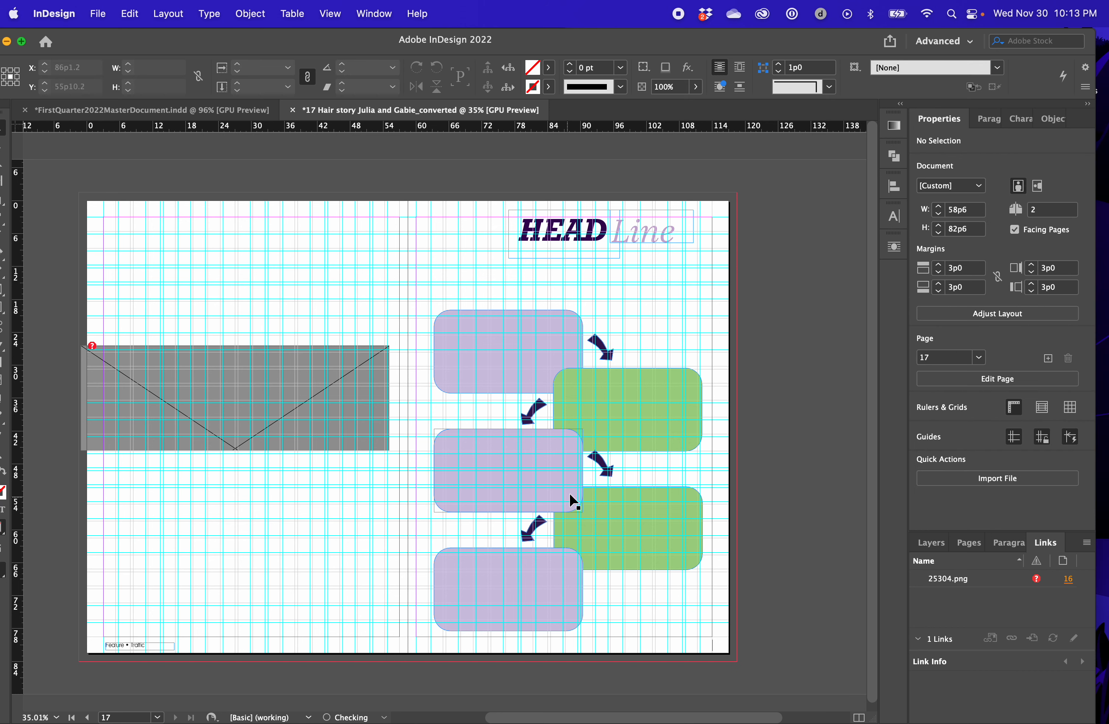
Nudge the lower outward-pointing arrow down to Y about 49p1 and the upper one to Y about 27p1
click(608, 467)
key(Down)
key(Down)
key(Down)
key(Down)
key(Down)
key(Down)
key(Down)
key(Down)
key(Down)
key(Down)
key(Down)
key(Down)
key(Down)
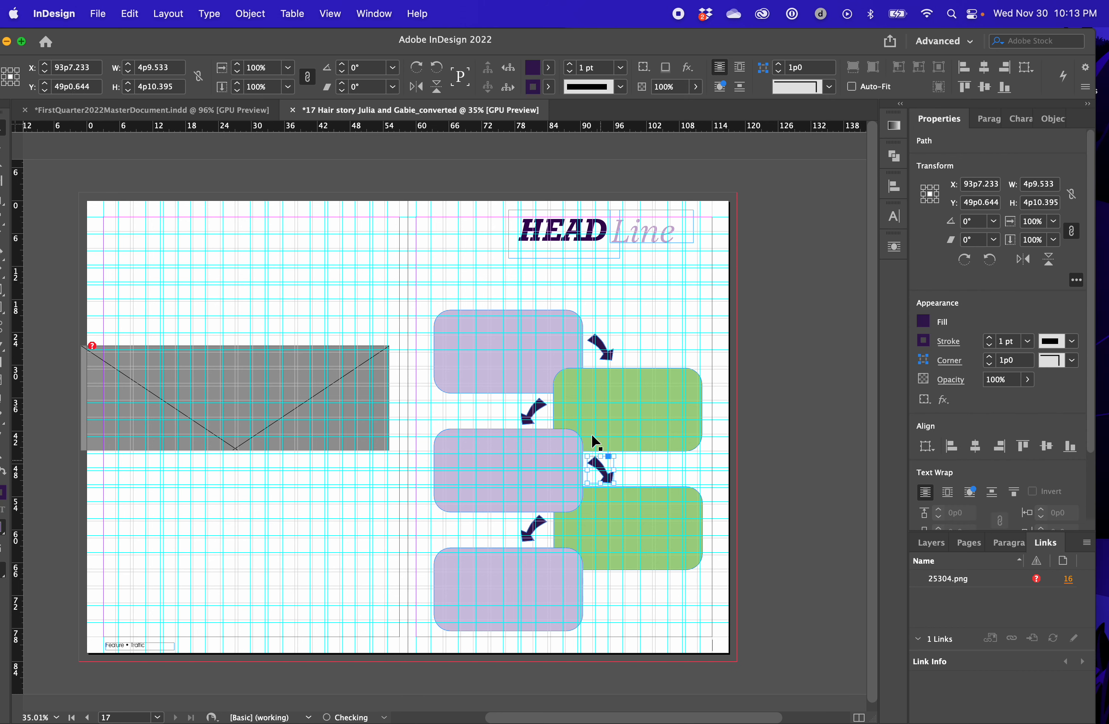
click(604, 348)
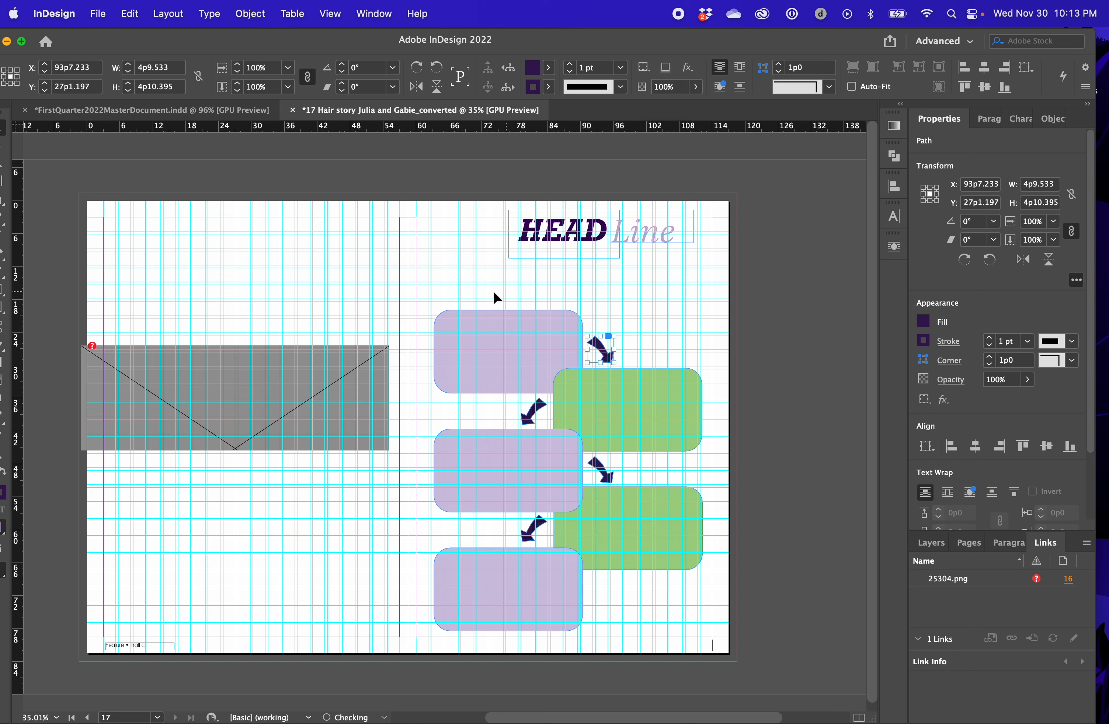
Group all the flowchart boxes and arrows and nudge the group into place at X 88p1 below the headline
drag(444, 295, 673, 656)
key(super+g)
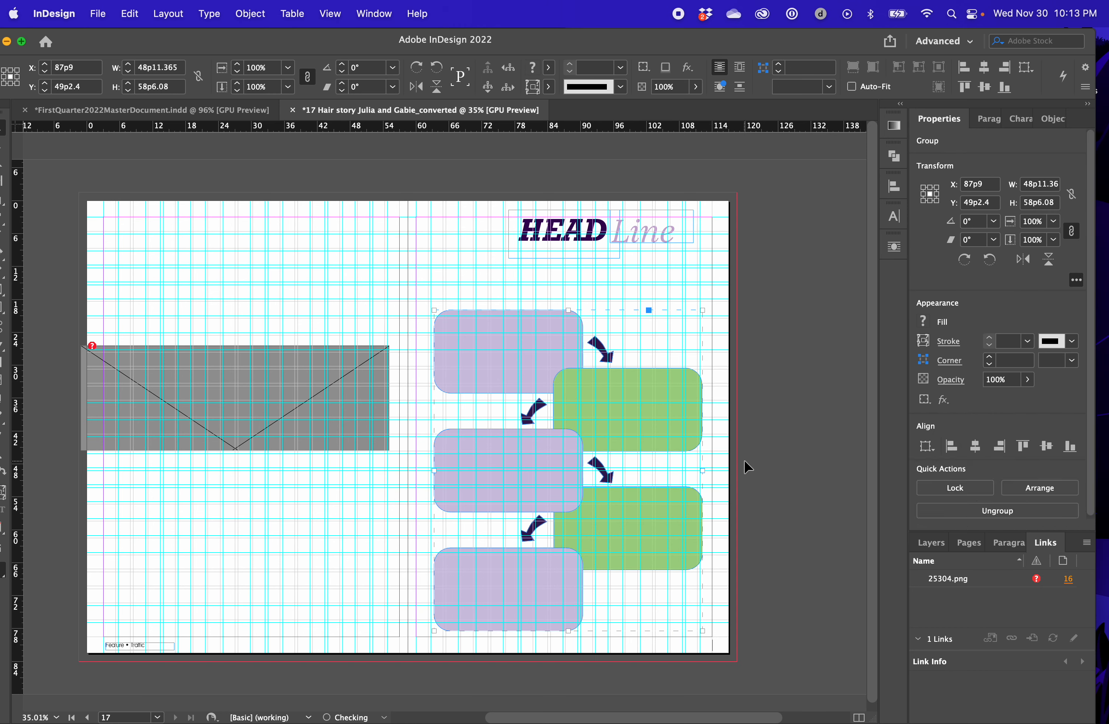
key(Right)
key(Right)
key(Right)
key(Right)
key(Down)
key(Down)
key(Down)
key(Down)
key(Down)
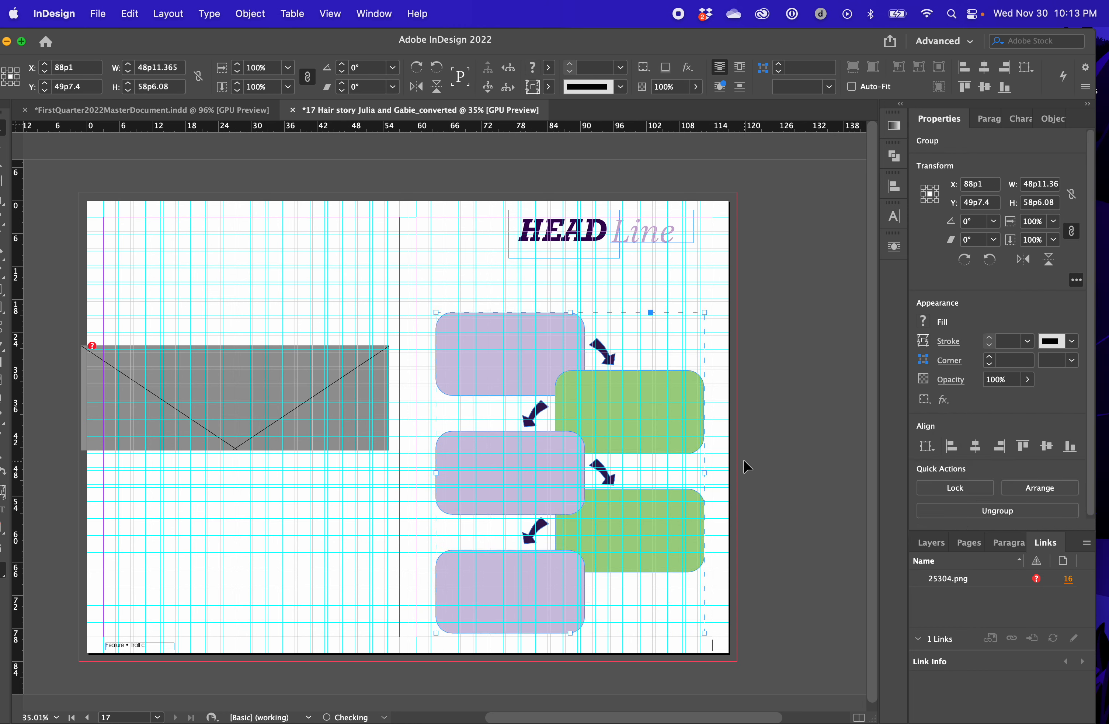
key(Up)
key(Up)
key(Up)
key(Up)
click(693, 265)
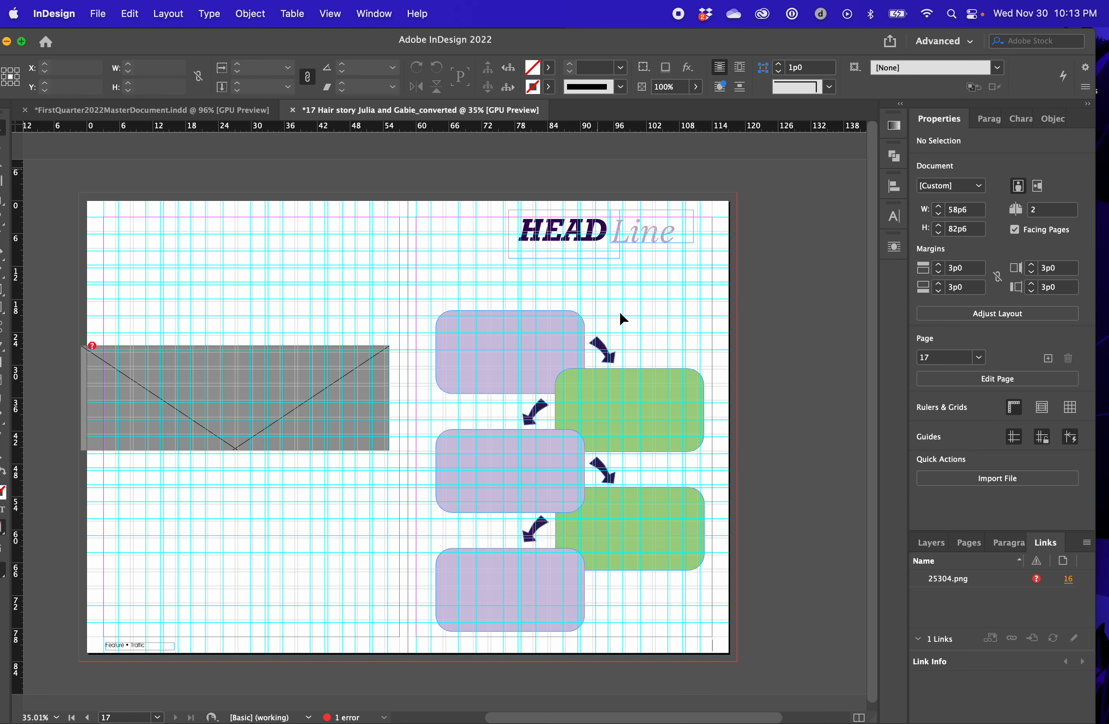
Move the layout window aside to check the headline notes in the Hair story document, then restore its position
drag(619, 34, 497, 359)
click(631, 49)
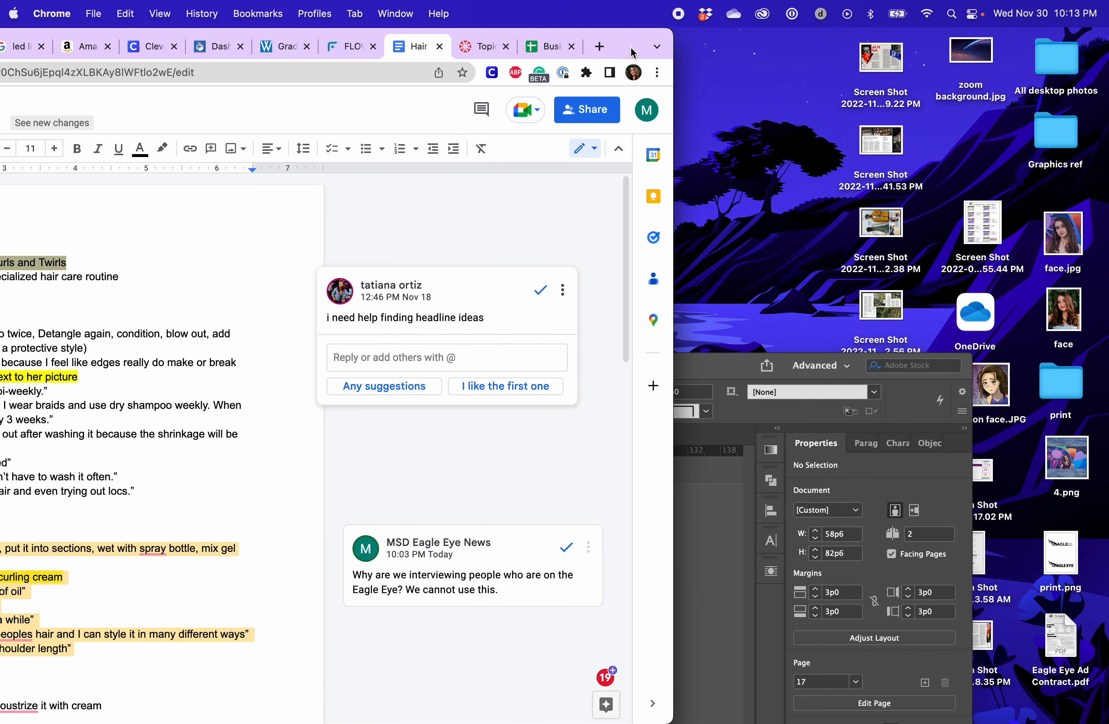
click(717, 490)
drag(657, 372, 830, 1)
Move the HEAD text frame toward the page's inner margin and replace its text with CURL
key(super+equal)
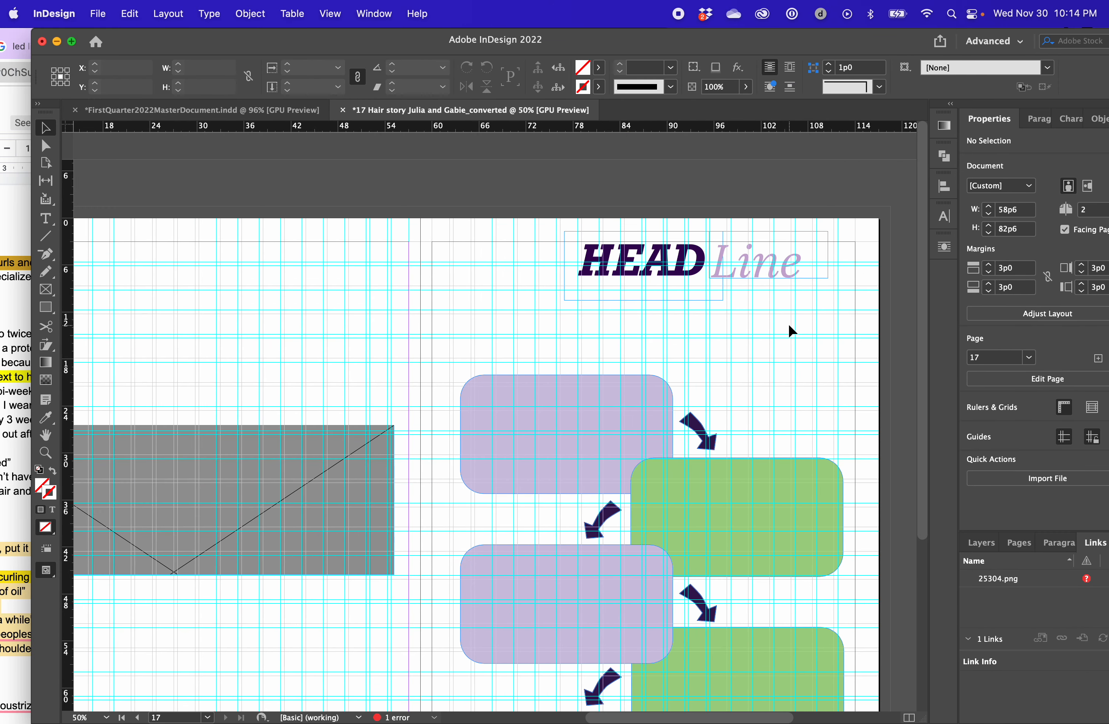
click(660, 273)
drag(660, 273, 528, 287)
double_click(471, 268)
drag(443, 252, 713, 261)
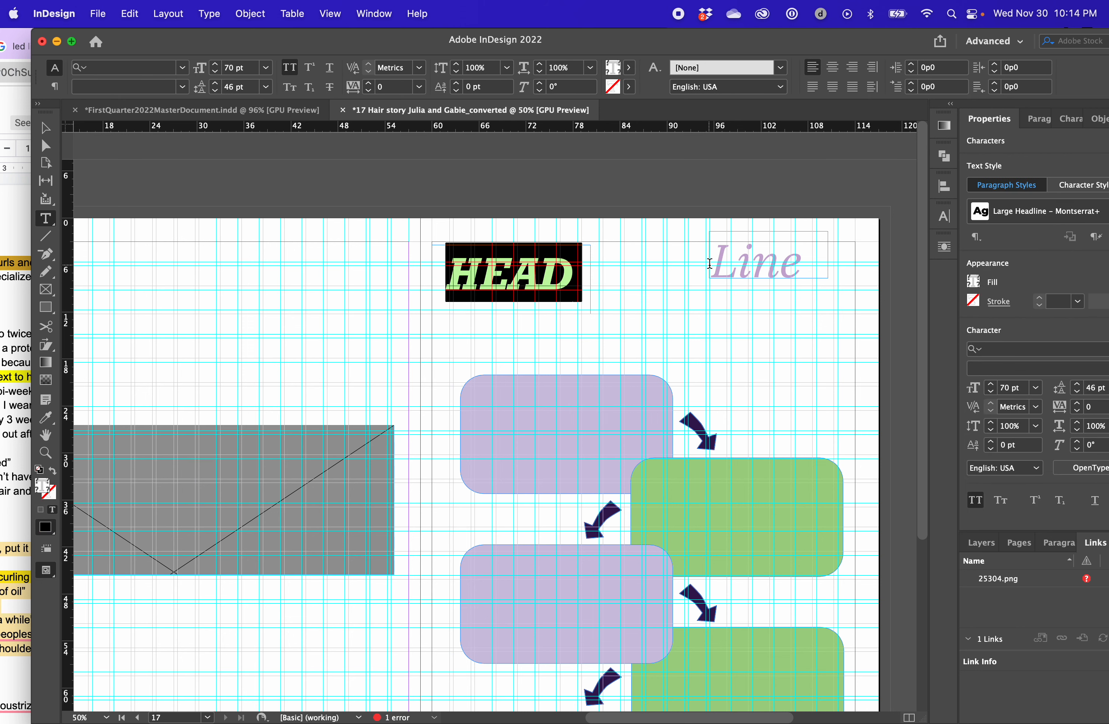
text(CURL)
key(Escape)
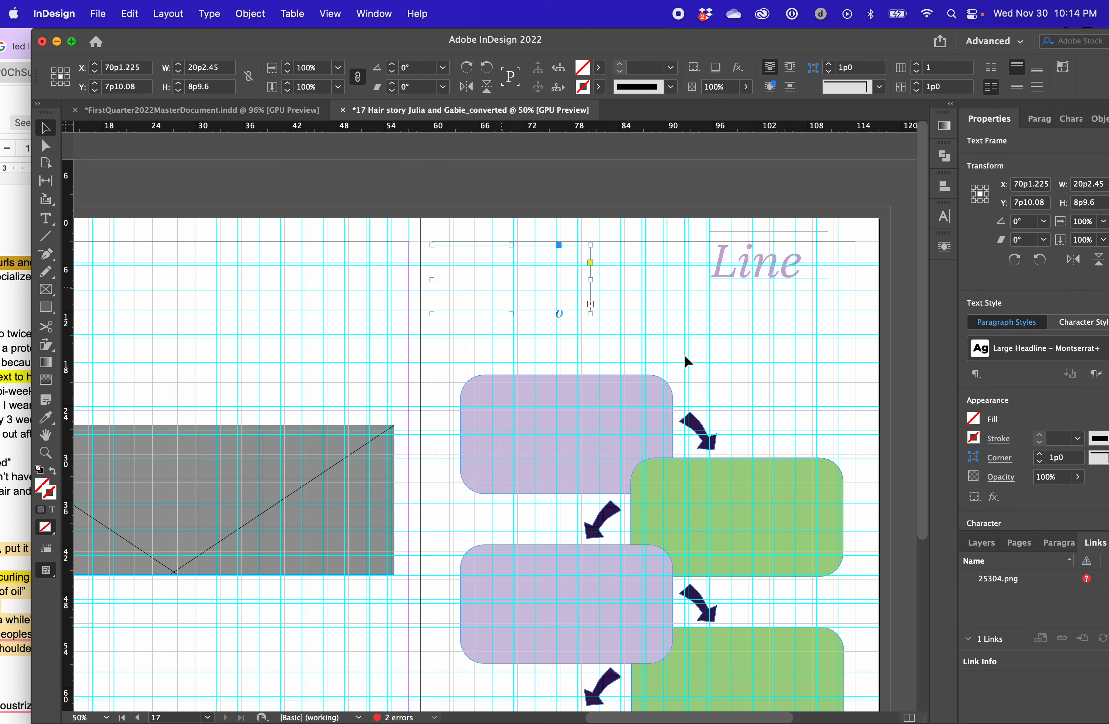
Widen the headline text frame to about 40p4 and complete its text as CURLS
drag(590, 280, 748, 279)
double_click(667, 277)
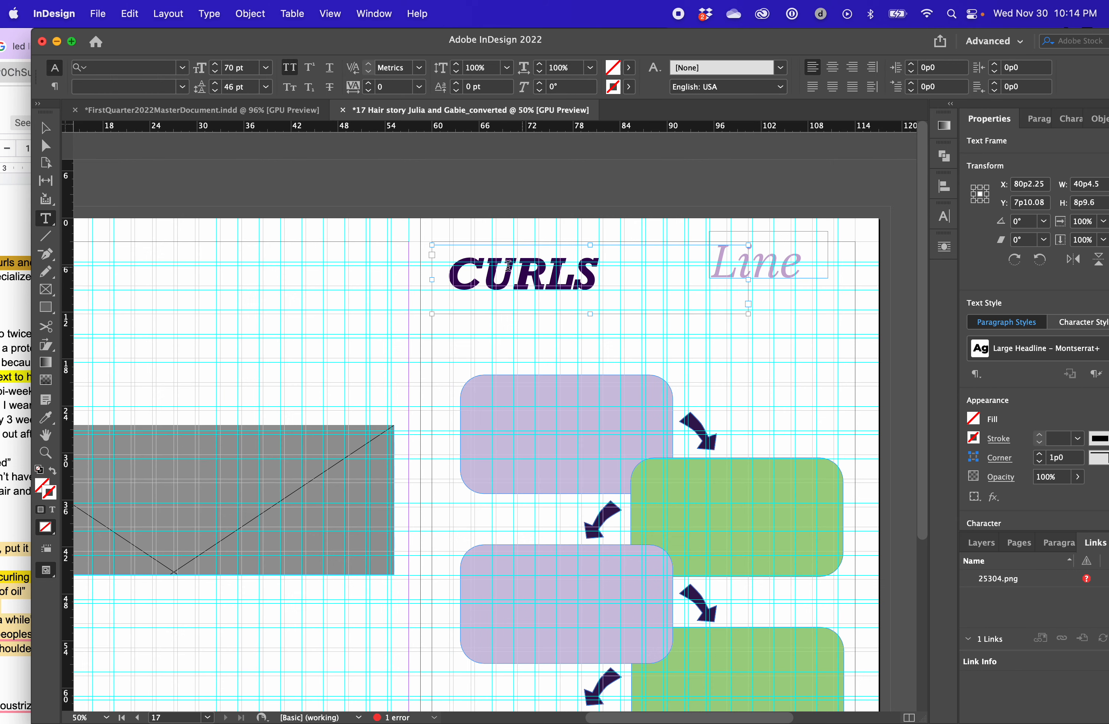
key(super+a)
text(URLS)
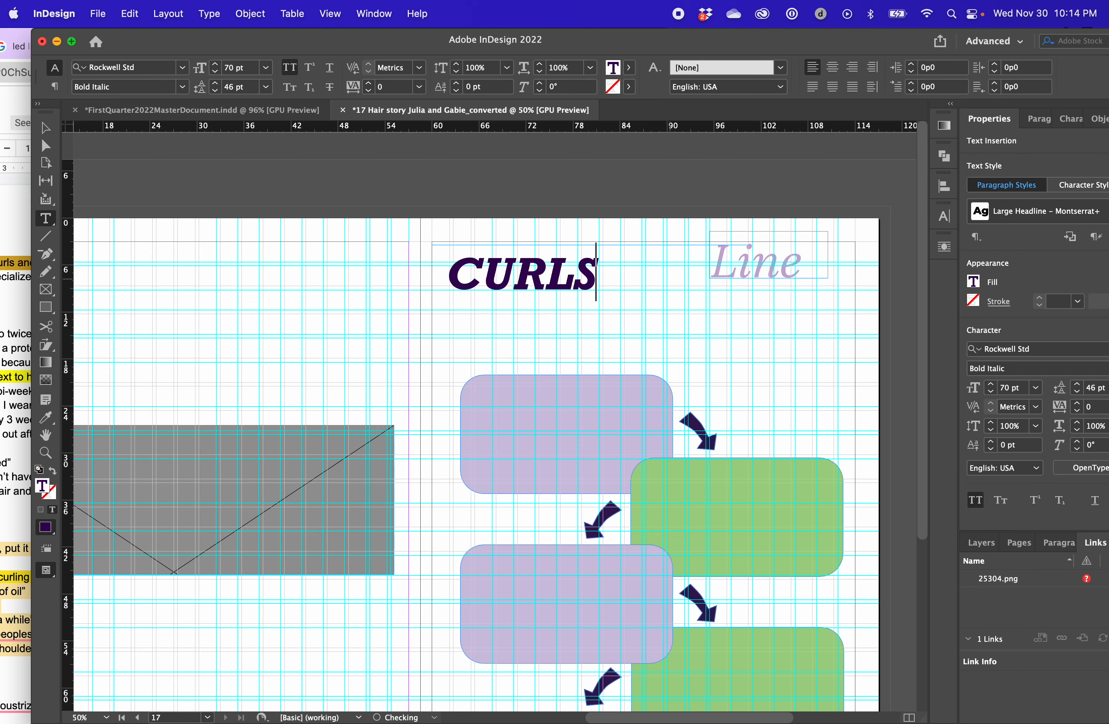
Browse the FirstQuarter2022MasterDocument pages to examine how other spreads style their headlines, and return to the hair story layout
drag(763, 40, 825, 2)
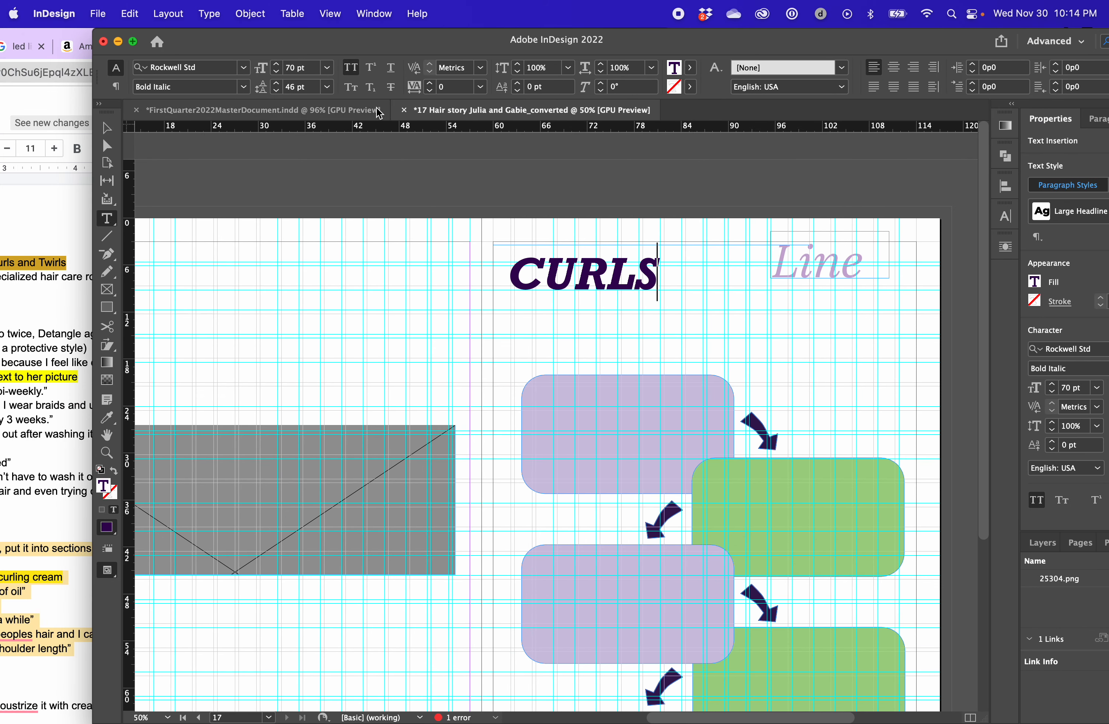
click(367, 113)
scroll(479, 335, up, 15)
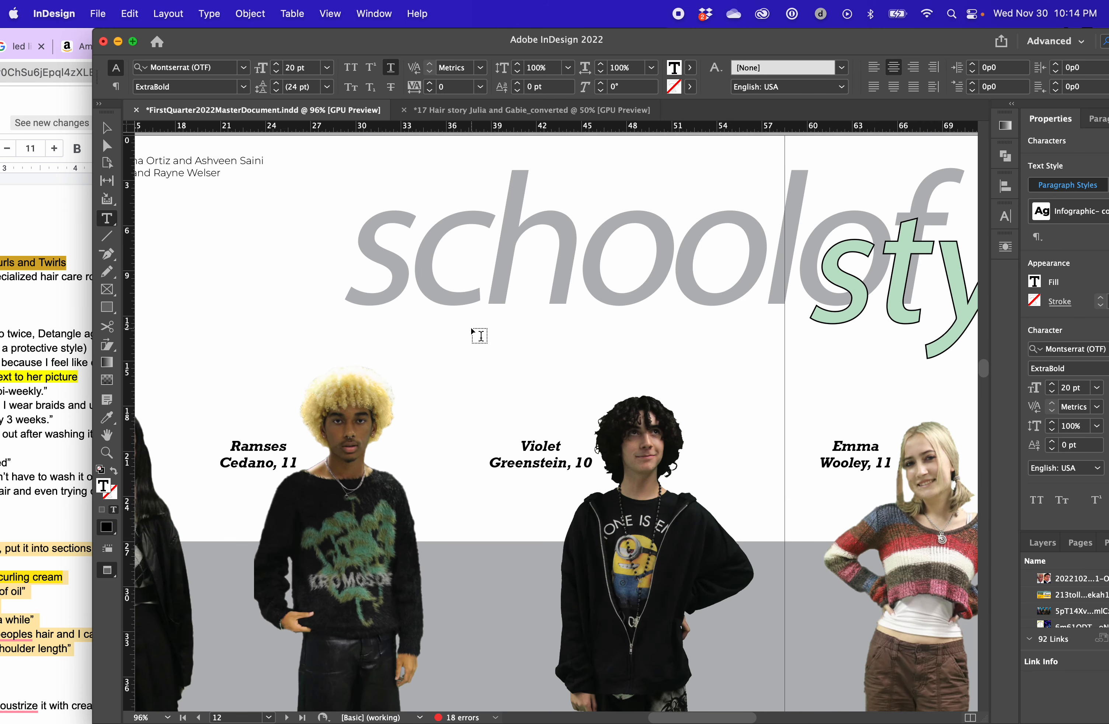
scroll(470, 328, up, 10)
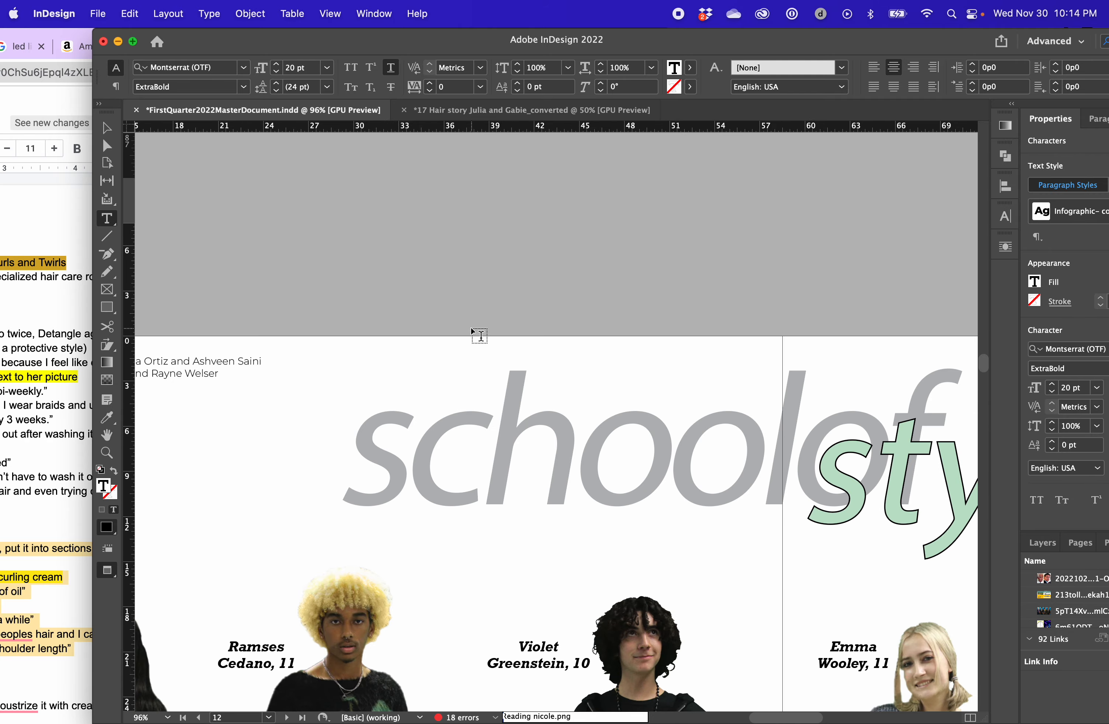
scroll(479, 335, up, 20)
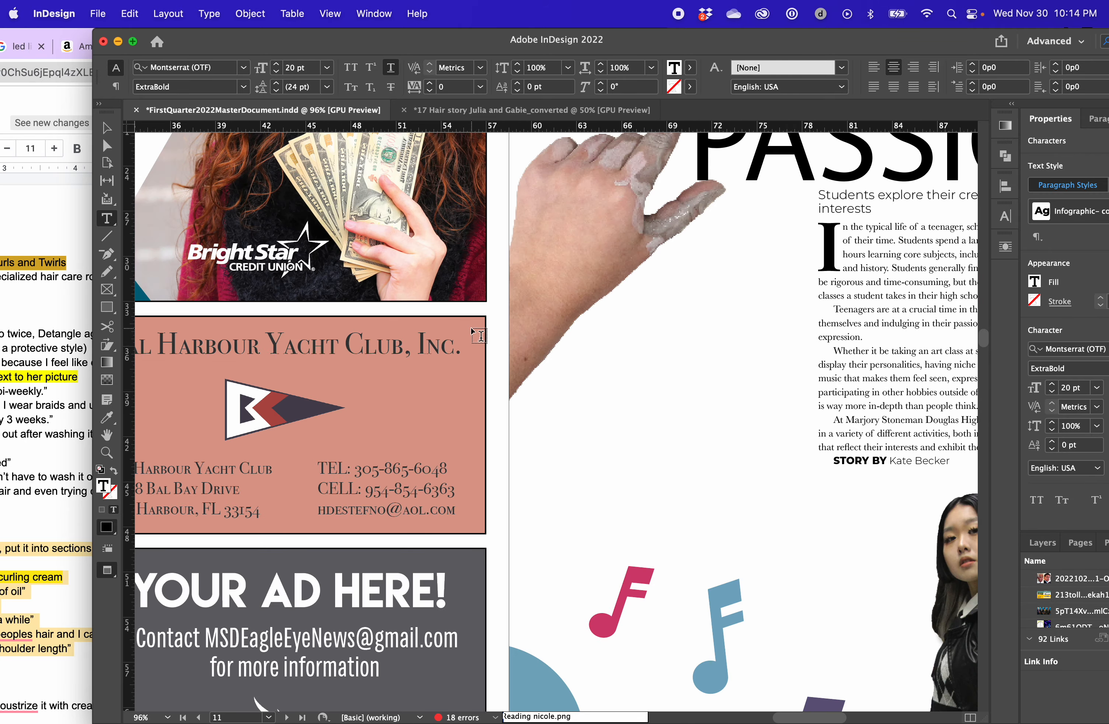
scroll(471, 328, up, 20)
key(super+minus)
key(super+minus)
key(super+minus)
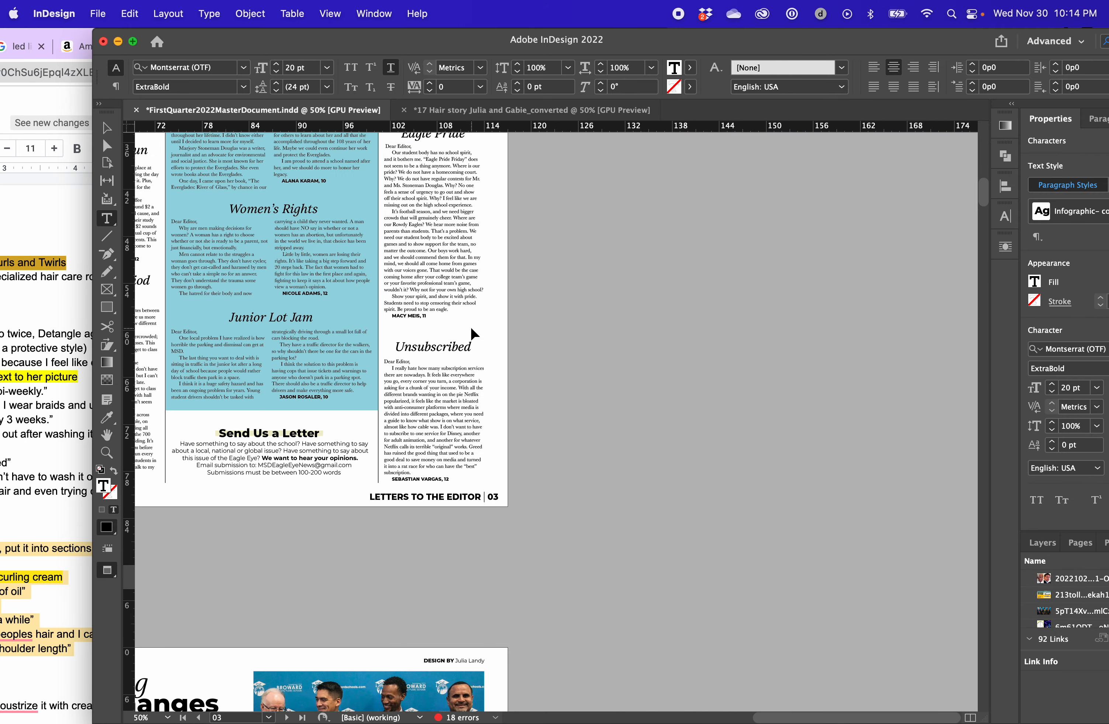
scroll(471, 328, down, 3)
scroll(480, 336, down, 15)
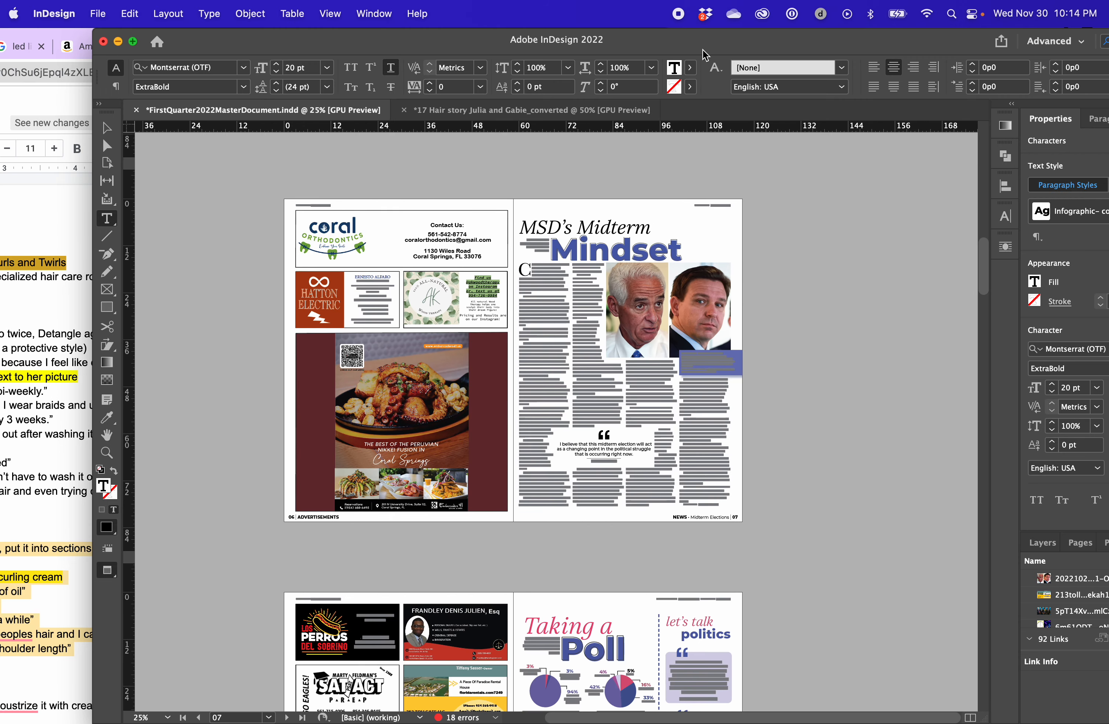
drag(515, 54, 132, 449)
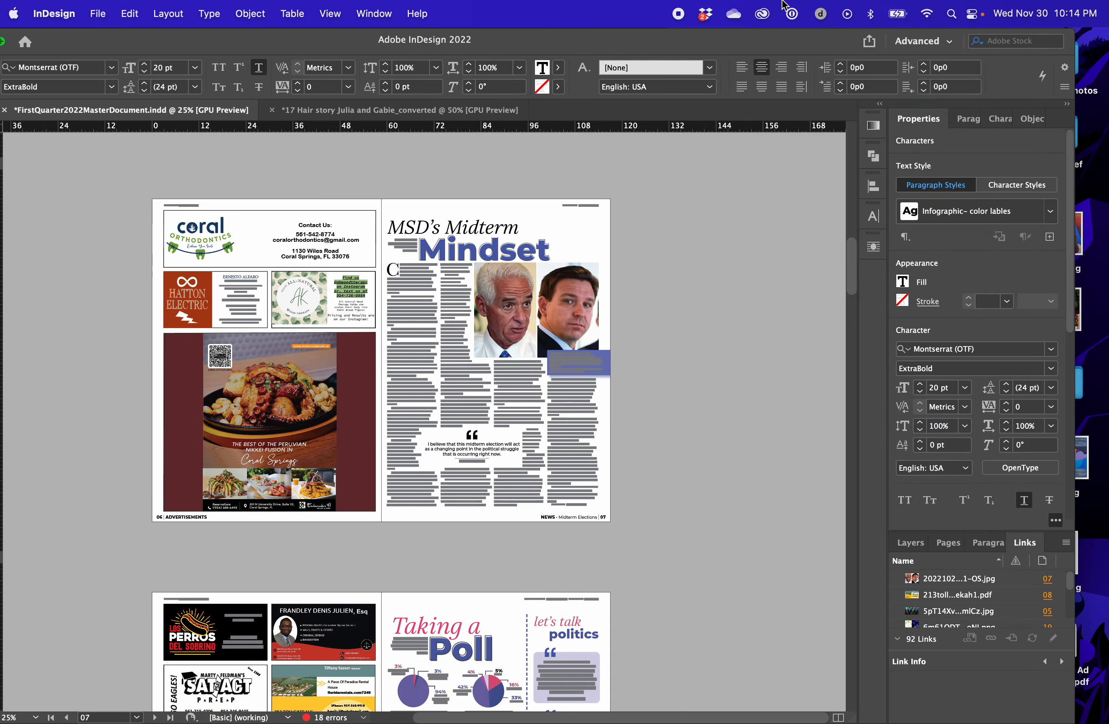
drag(326, 505, 578, 110)
click(465, 111)
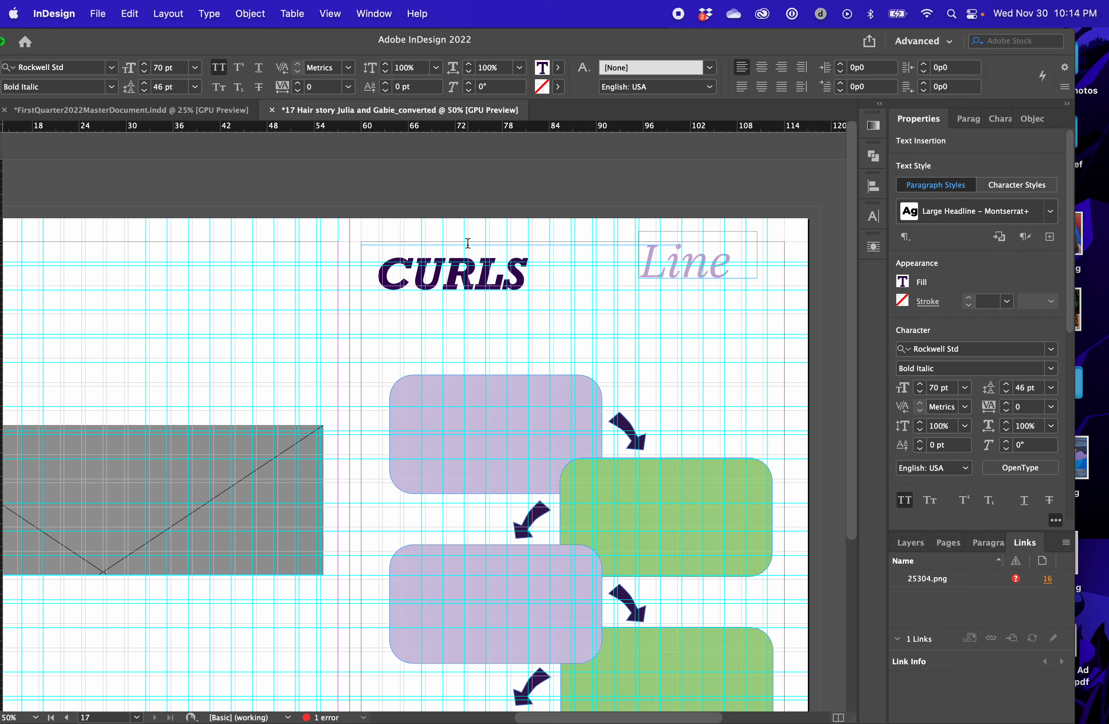
Turn off All Caps for the letters after the initial C so the headline reads Curls
drag(616, 47, 643, 48)
click(5, 128)
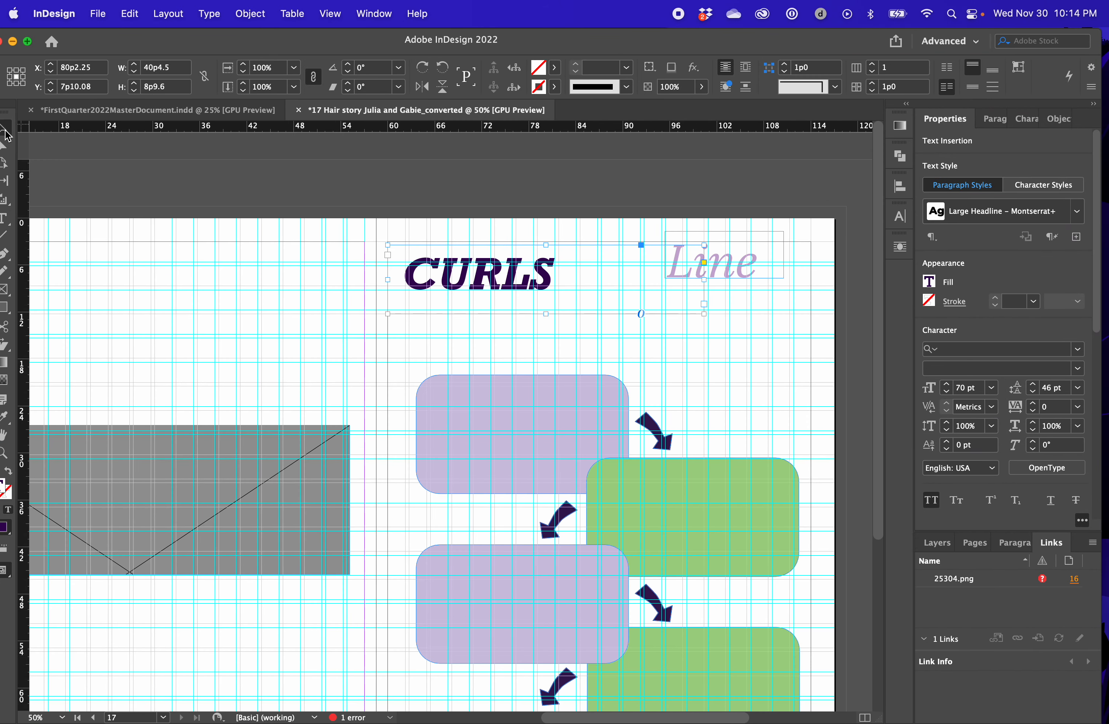
drag(613, 218, 732, 305)
click(637, 139)
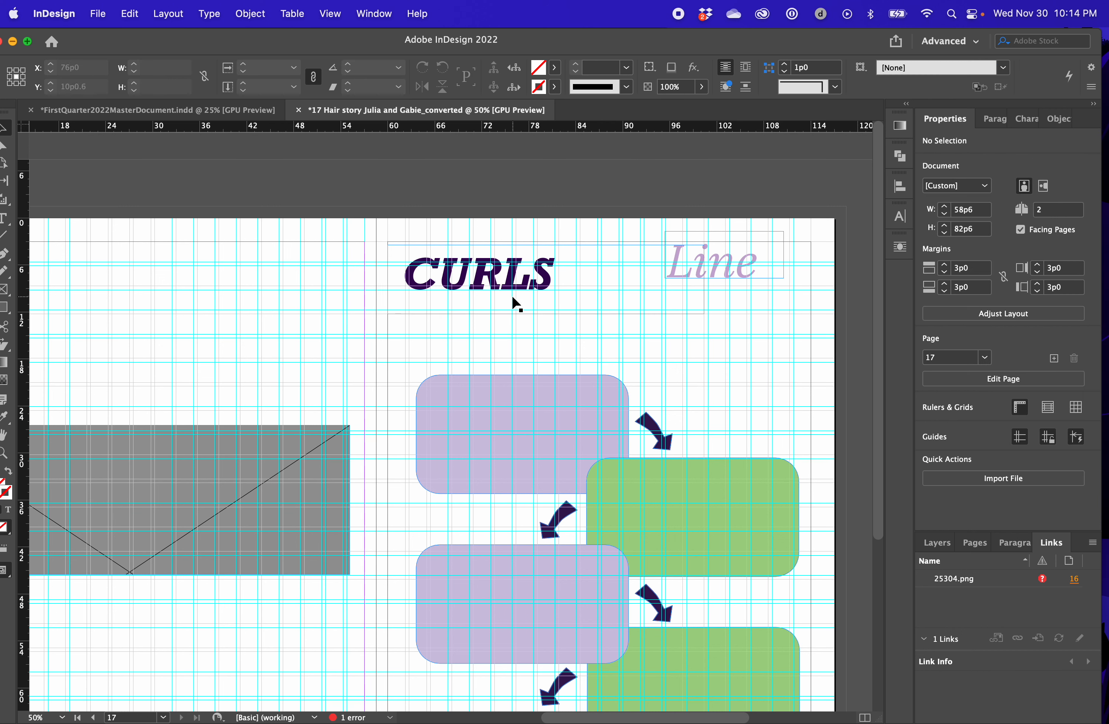
double_click(473, 272)
drag(438, 279, 558, 307)
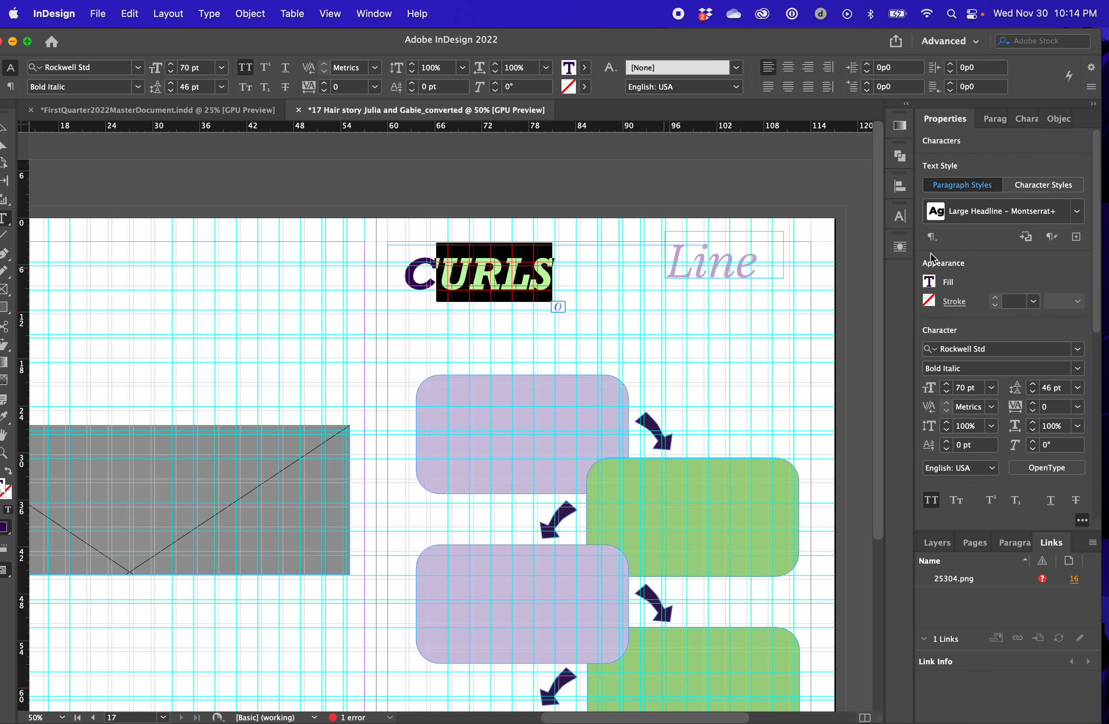
click(930, 500)
click(499, 274)
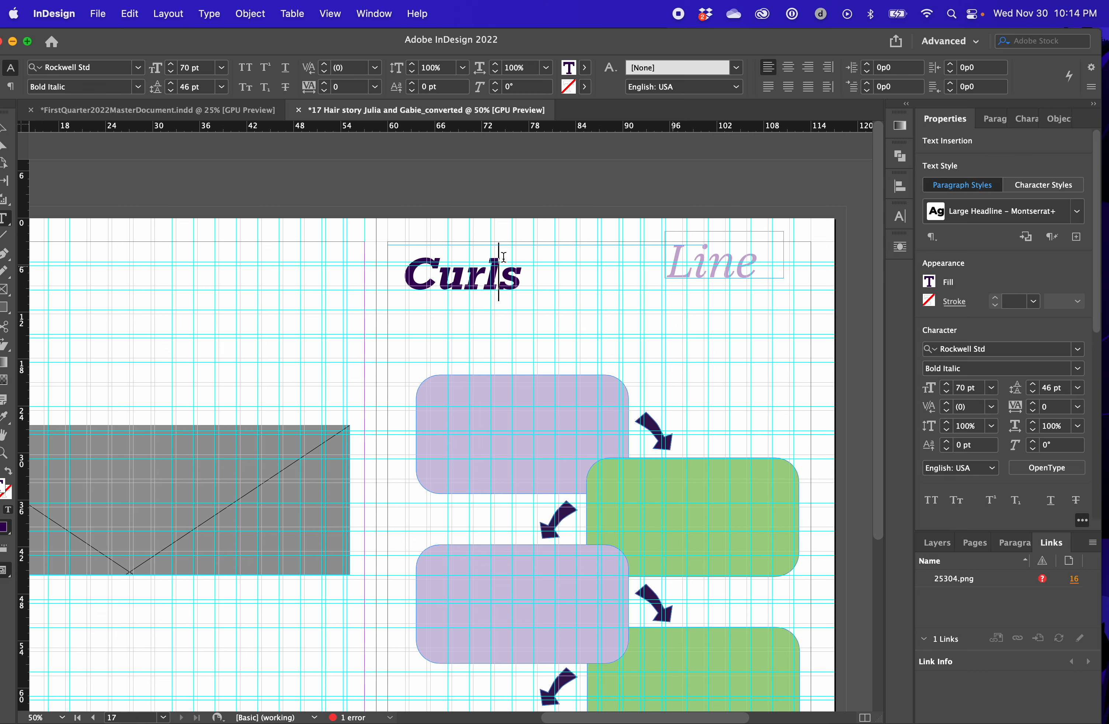
Tighten the text frame around Curls to about 17p11 wide by 6p10 high
click(164, 15)
click(114, 53)
drag(149, 40, 168, 41)
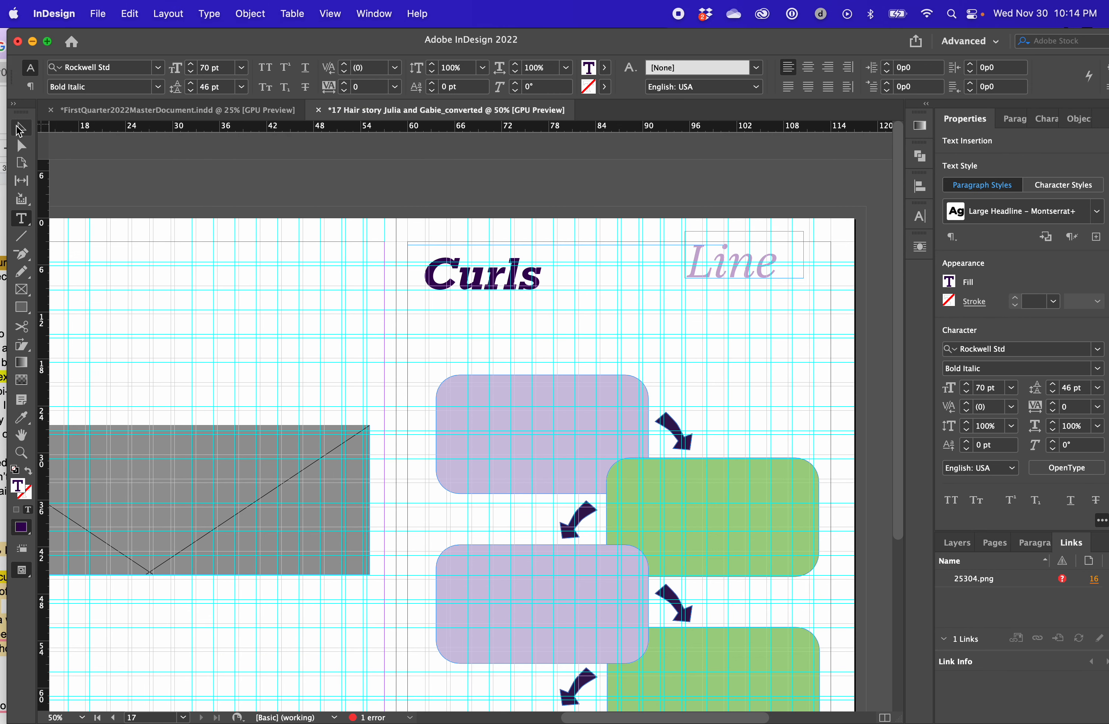
click(21, 128)
drag(724, 279, 548, 279)
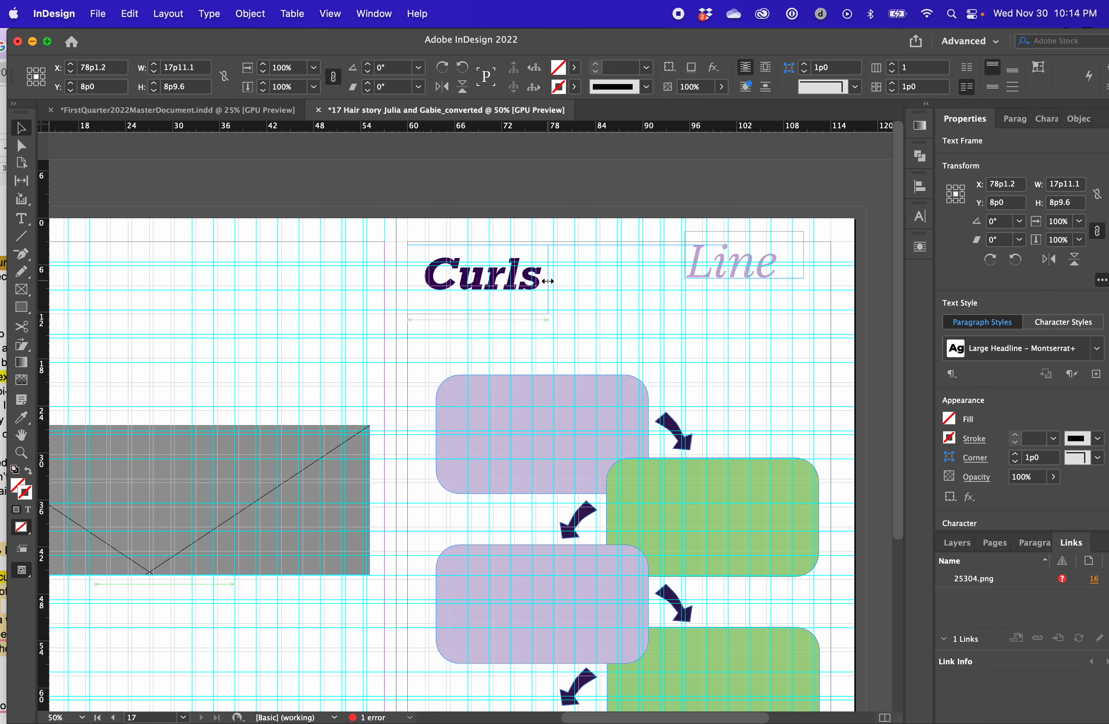
drag(481, 314, 494, 271)
Align the Curls frame with the page's top inner margin corner and scale it with its text to about 28p1 by 10p8
key(super+z)
key(super+z)
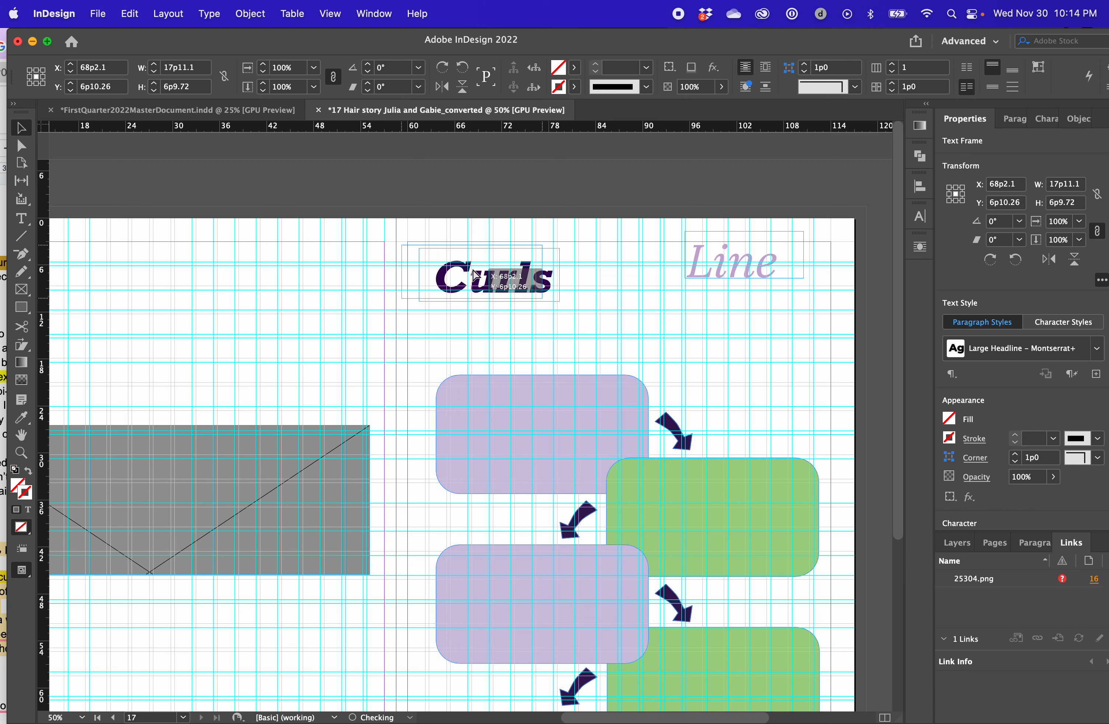
key(super+z)
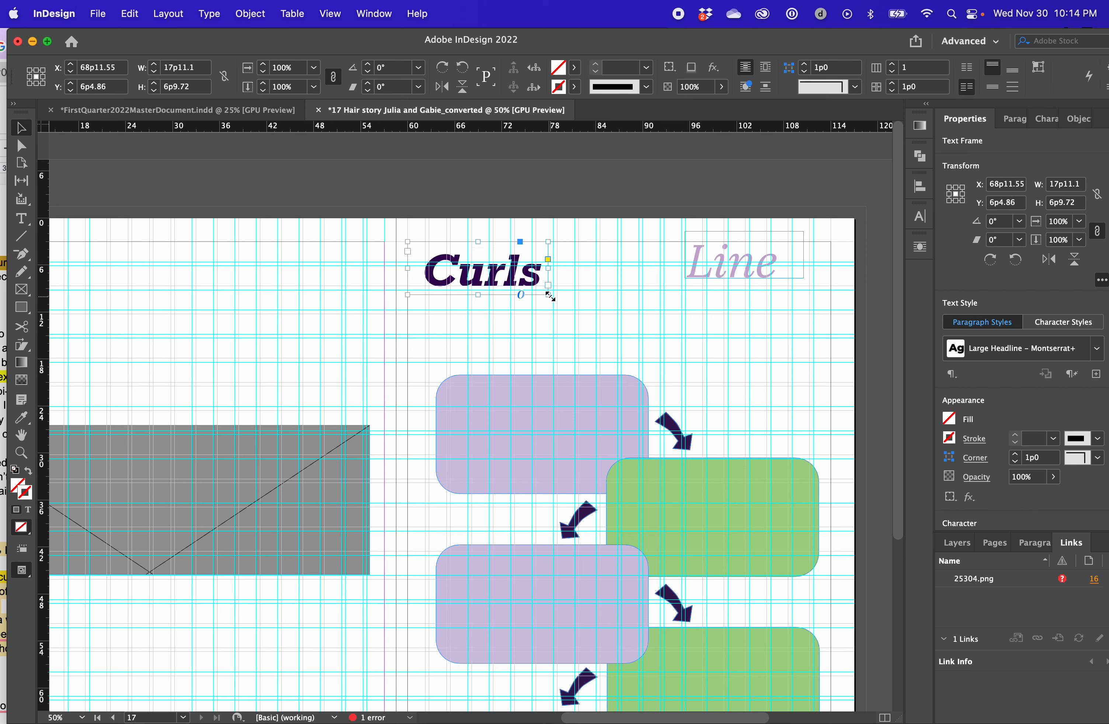
drag(549, 296, 653, 359)
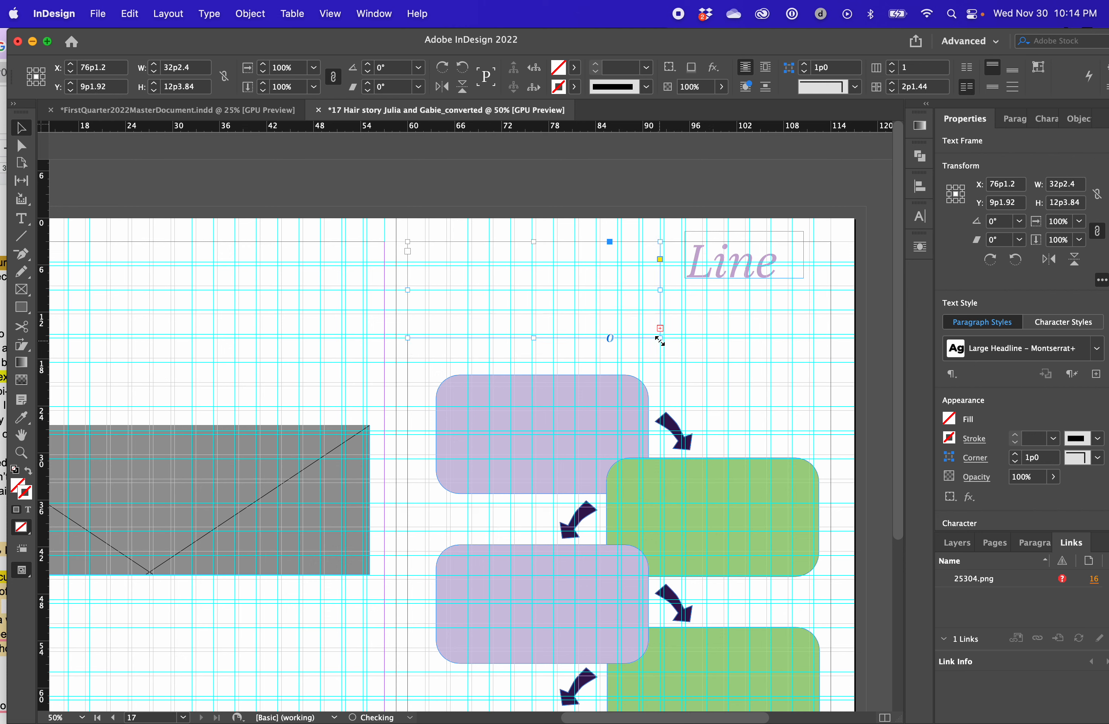
drag(707, 358, 633, 323)
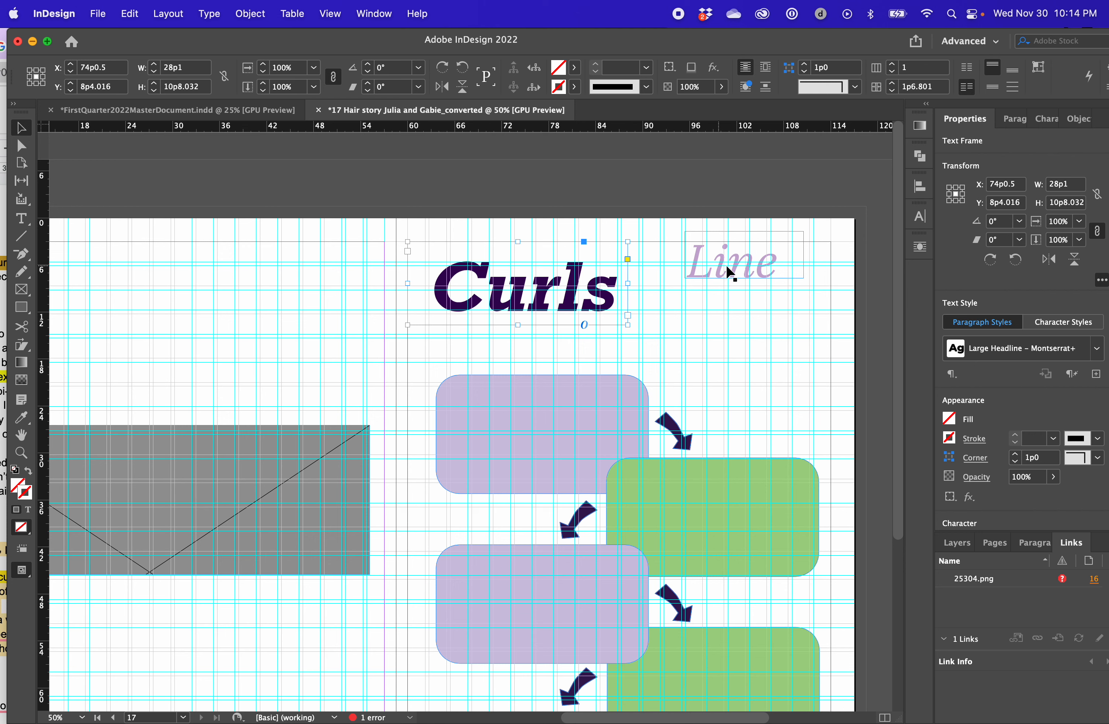
Move the Line text down out of the way, widen the Curls frame to about 43p7 and append an ampersand
drag(726, 266, 726, 370)
click(629, 295)
click(618, 293)
drag(627, 284, 749, 283)
double_click(635, 287)
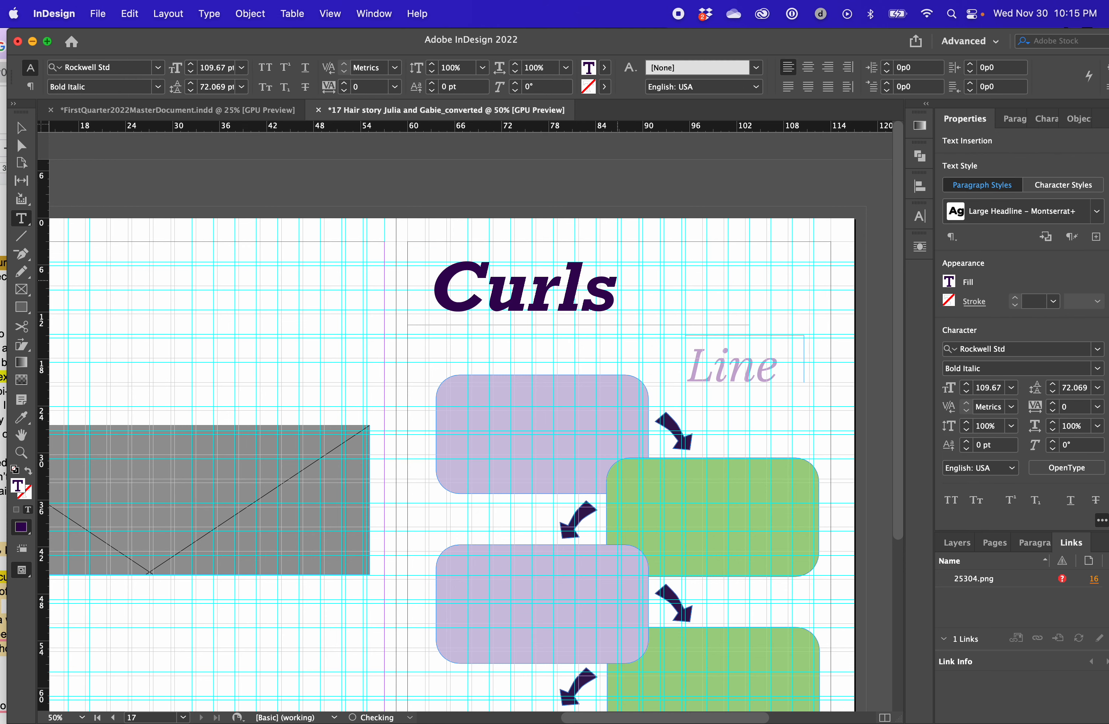
text(&)
key(Escape)
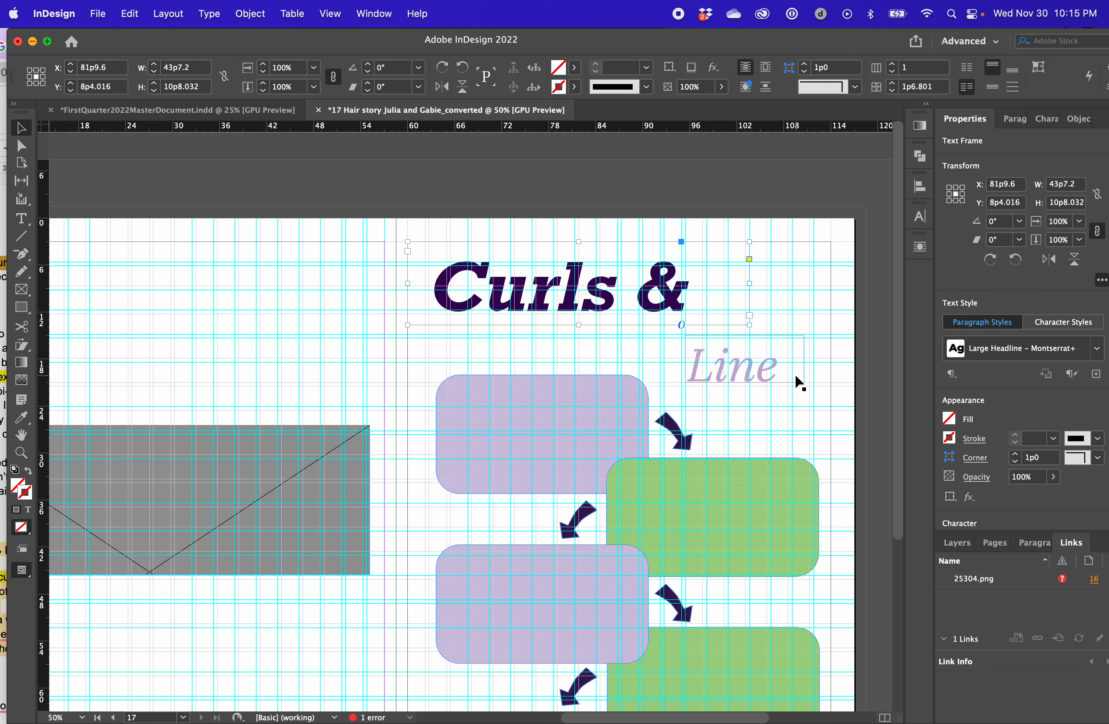
Scale up the Line frame with its text to about 28p2 wide and replace the word with Twirls
click(751, 372)
drag(751, 372, 842, 403)
double_click(780, 358)
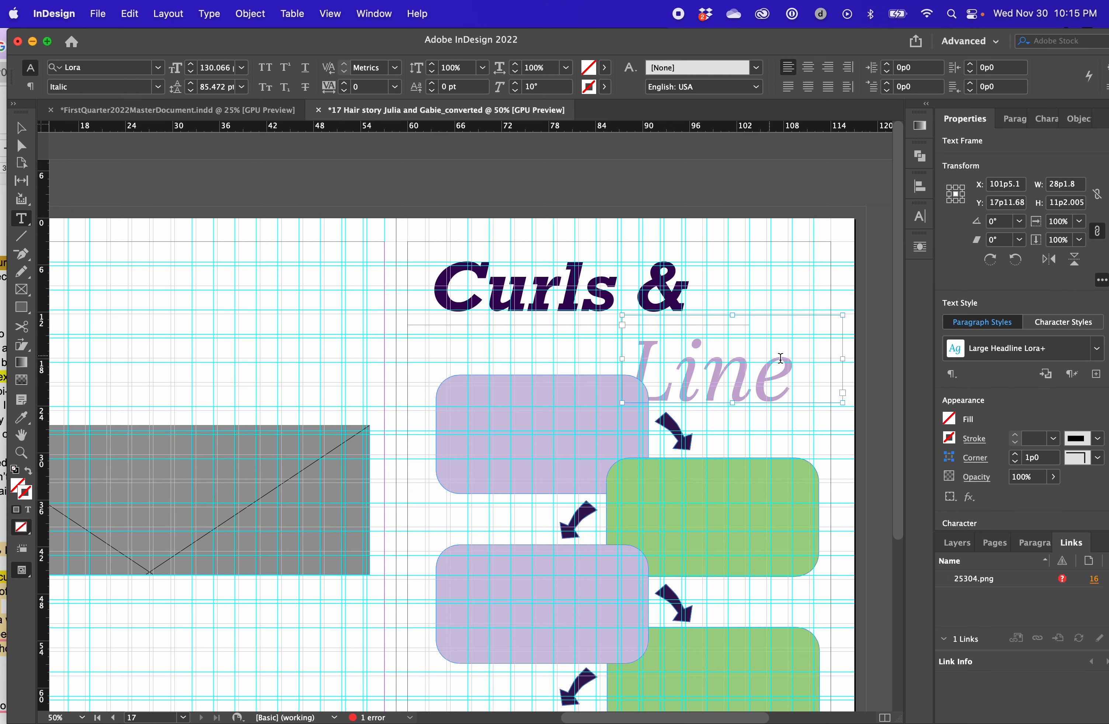
key(super+a)
text(Twist)
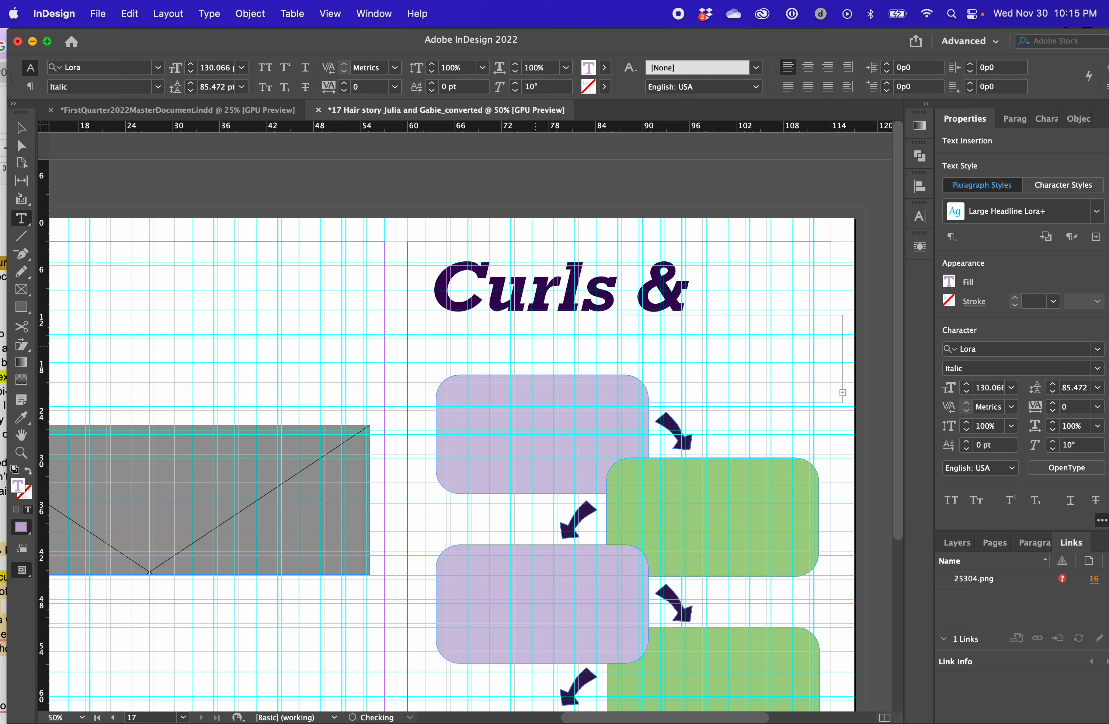
Widen the Twirls frame to about 36p2 and place it below Curls & at X about 103p7, Y about 13p8
click(21, 128)
drag(676, 352, 532, 340)
drag(734, 334, 780, 320)
click(722, 314)
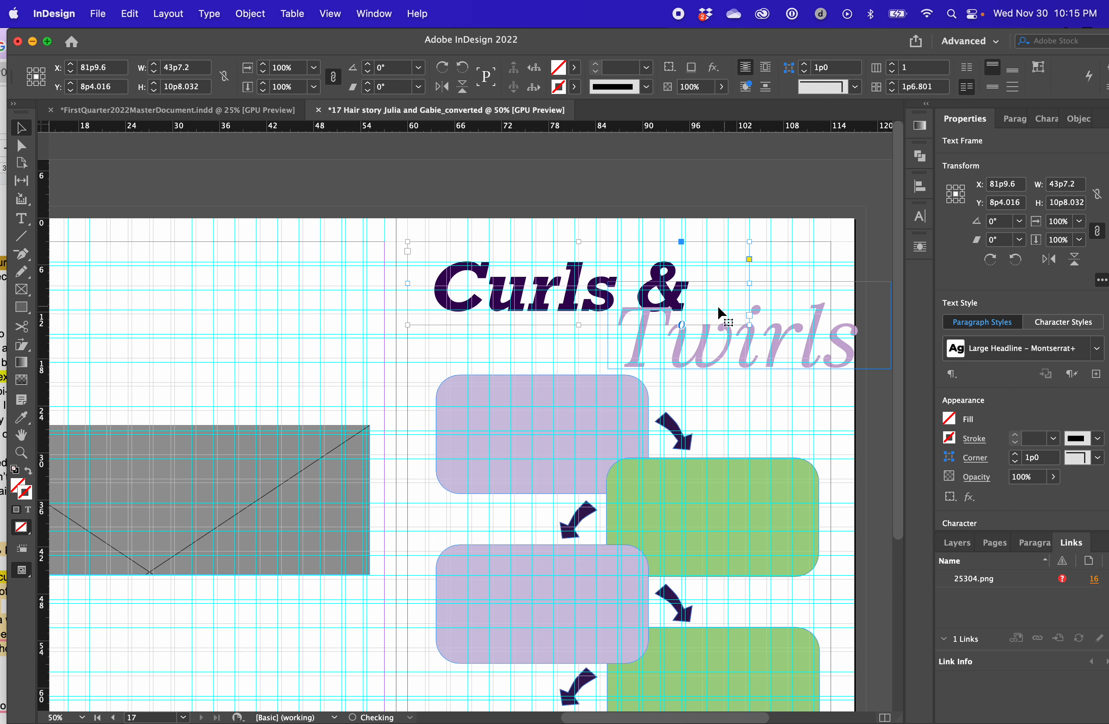
key(Delete)
key(super+z)
click(718, 334)
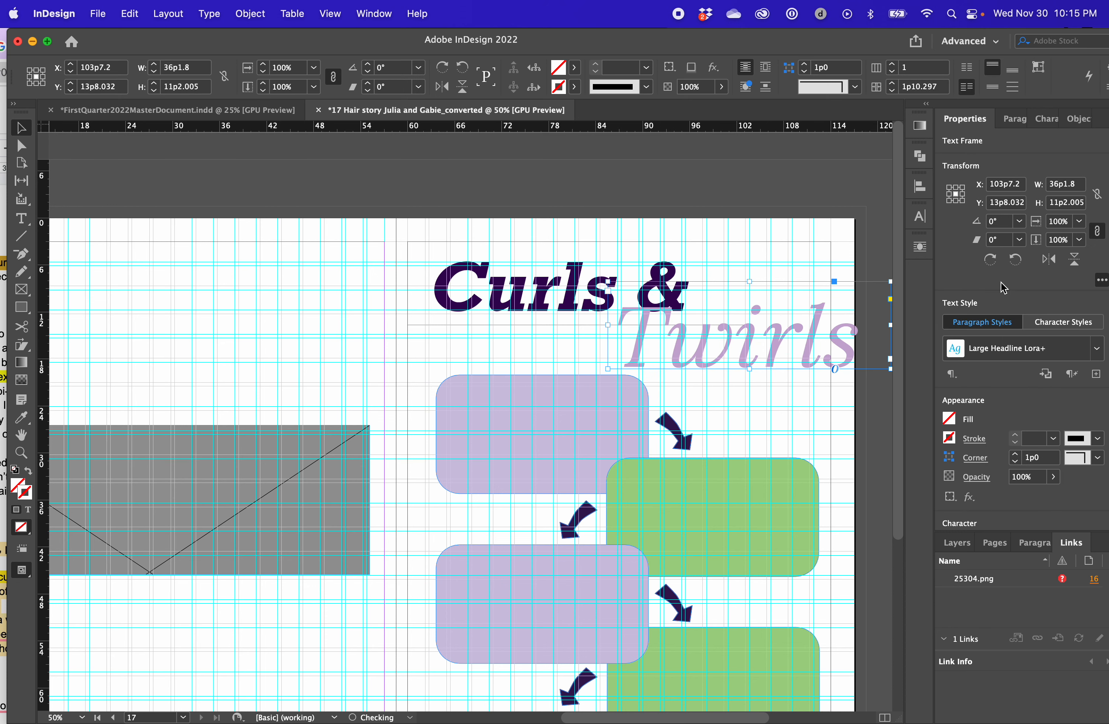
key(Delete)
drag(645, 282, 637, 281)
key(super+z)
key(super+z)
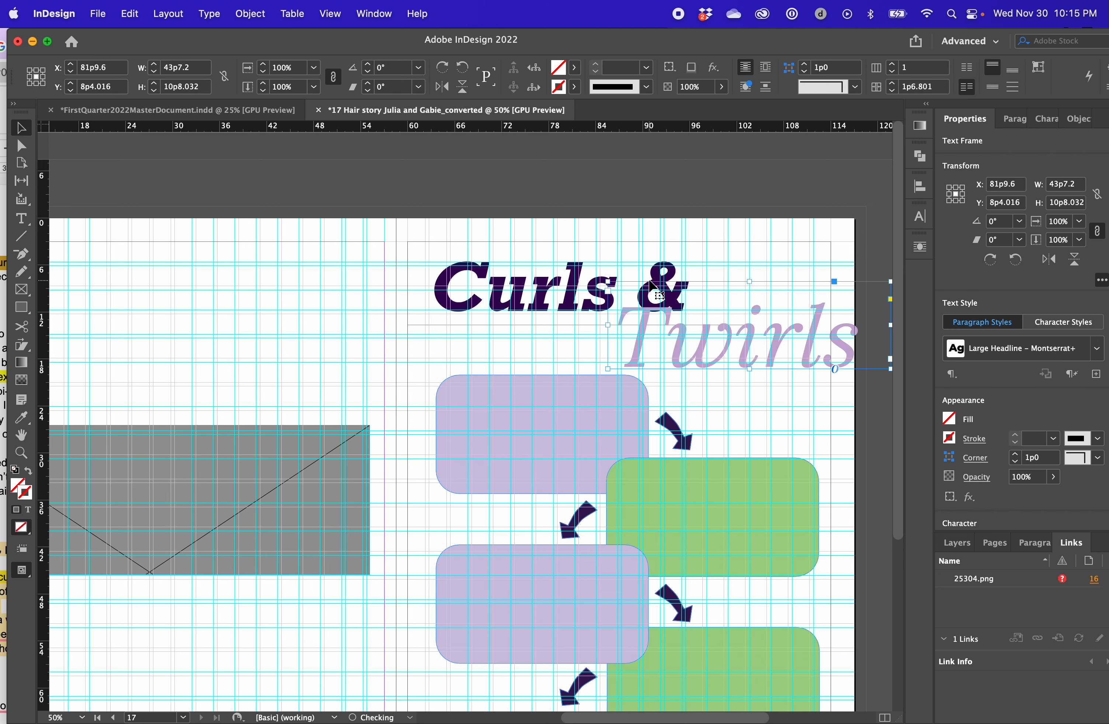
click(760, 203)
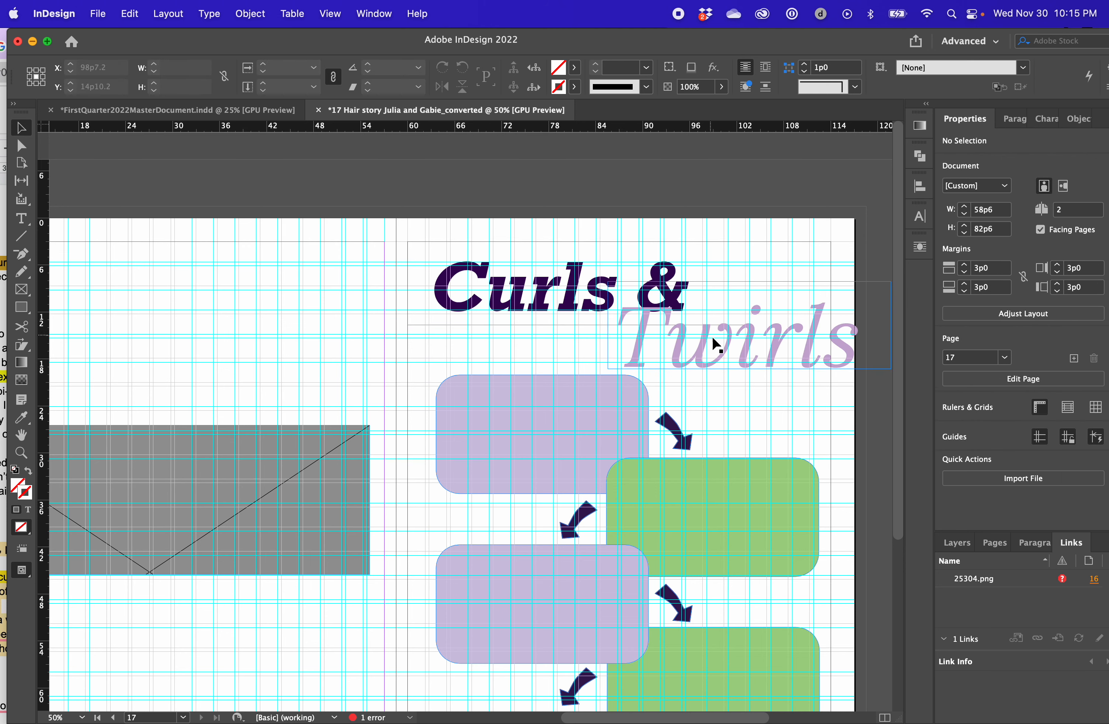
Move Twirls up to overlap Curls & and narrow its frame to about 31p8 so it fits inside the outer margin
mouse_move(713, 343)
mouse_down()
mouse_move(658, 334)
mouse_move(709, 329)
mouse_up()
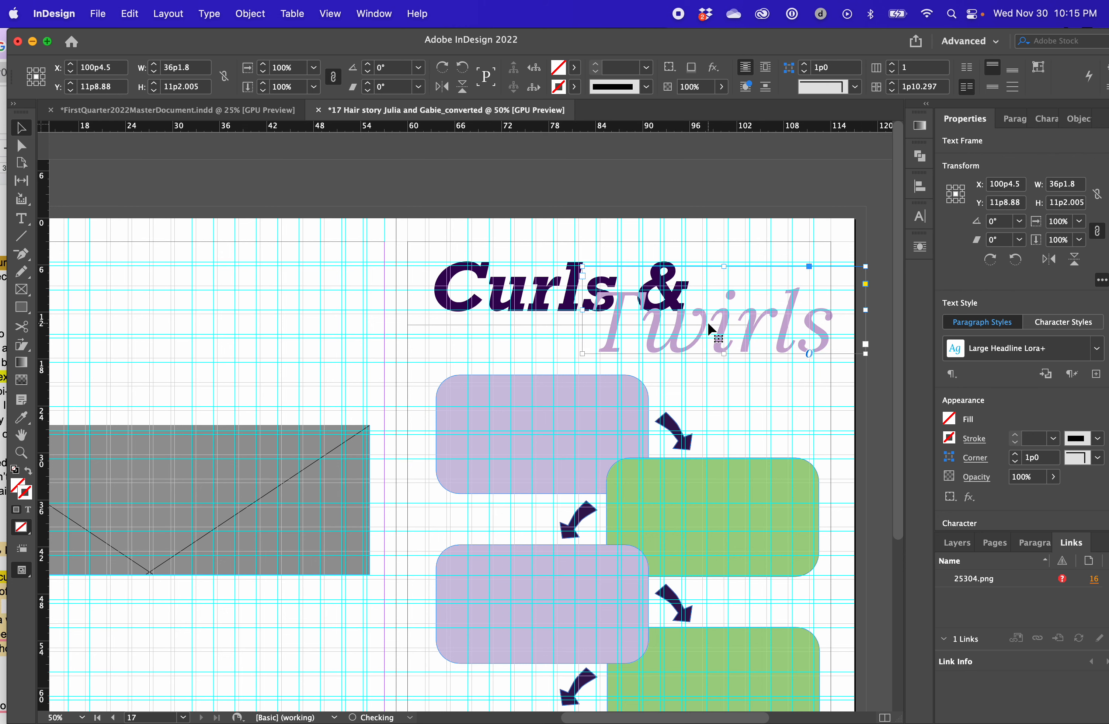
drag(867, 308, 826, 309)
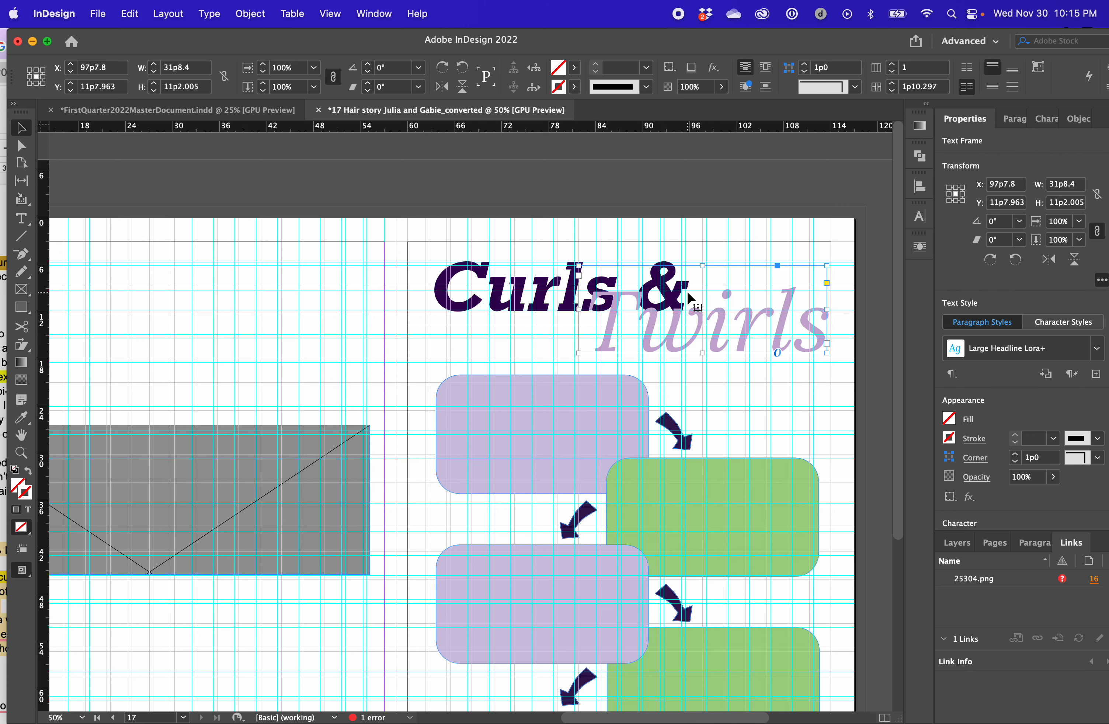
scroll(689, 301, down, 8)
scroll(691, 309, up, 2)
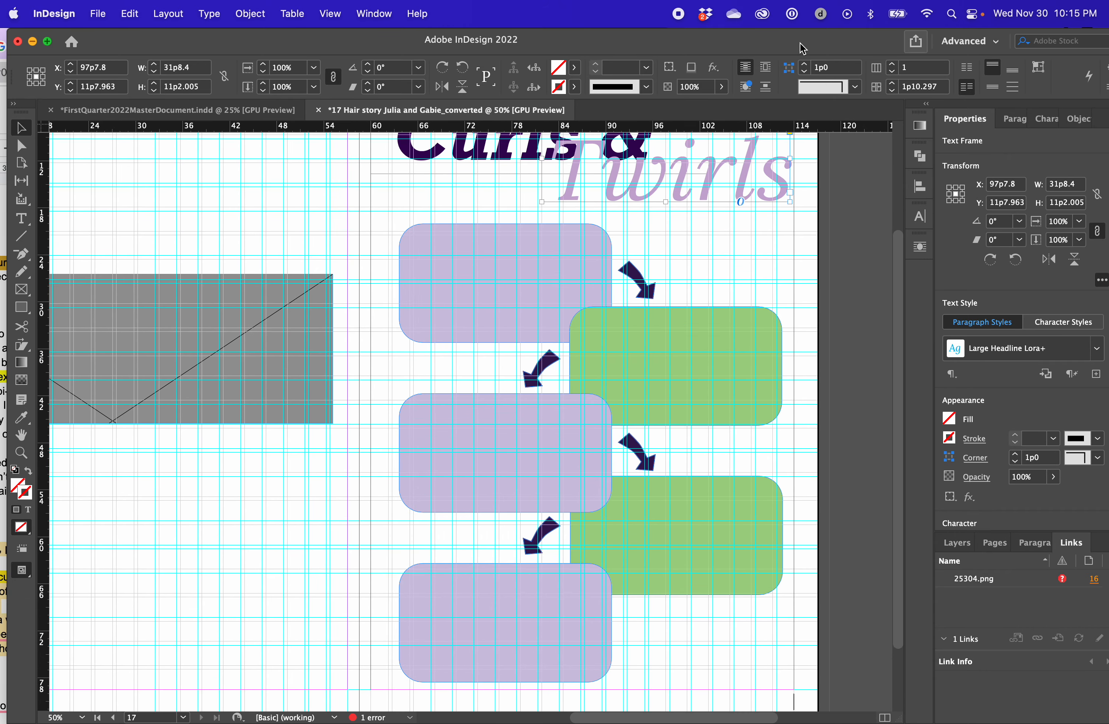
Switch to the Hair story document in Chrome and read the first student's hair routine and product quotes
drag(799, 42, 862, 43)
click(3, 268)
drag(623, 48, 963, 19)
click(212, 306)
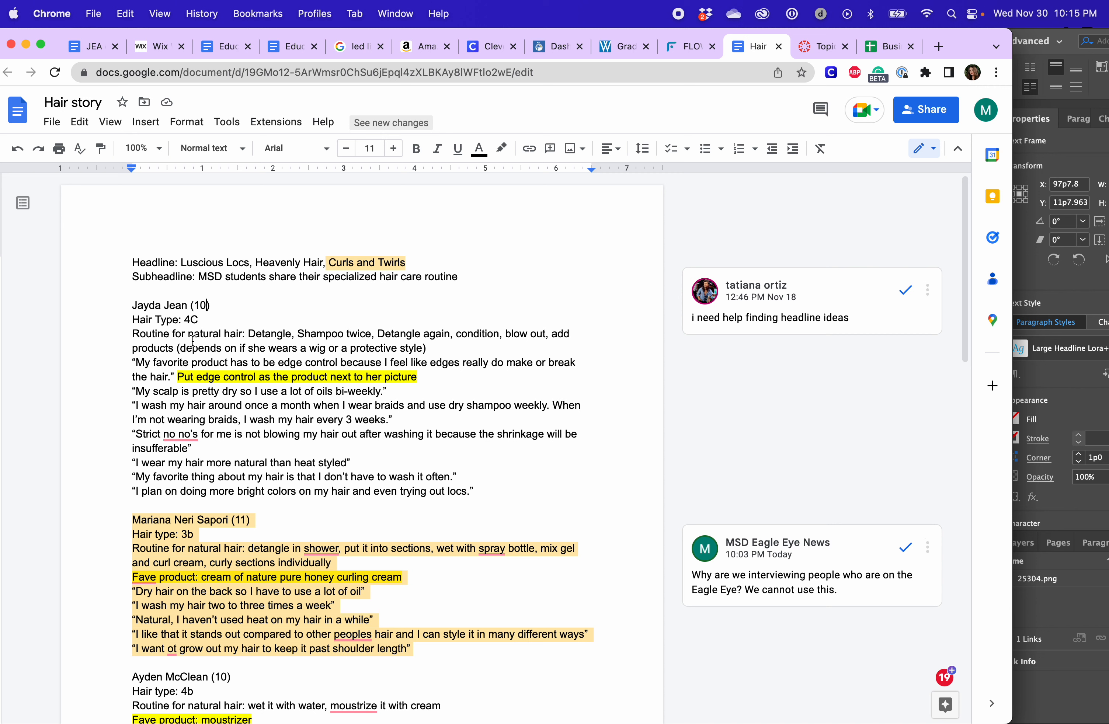
triple_click(125, 329)
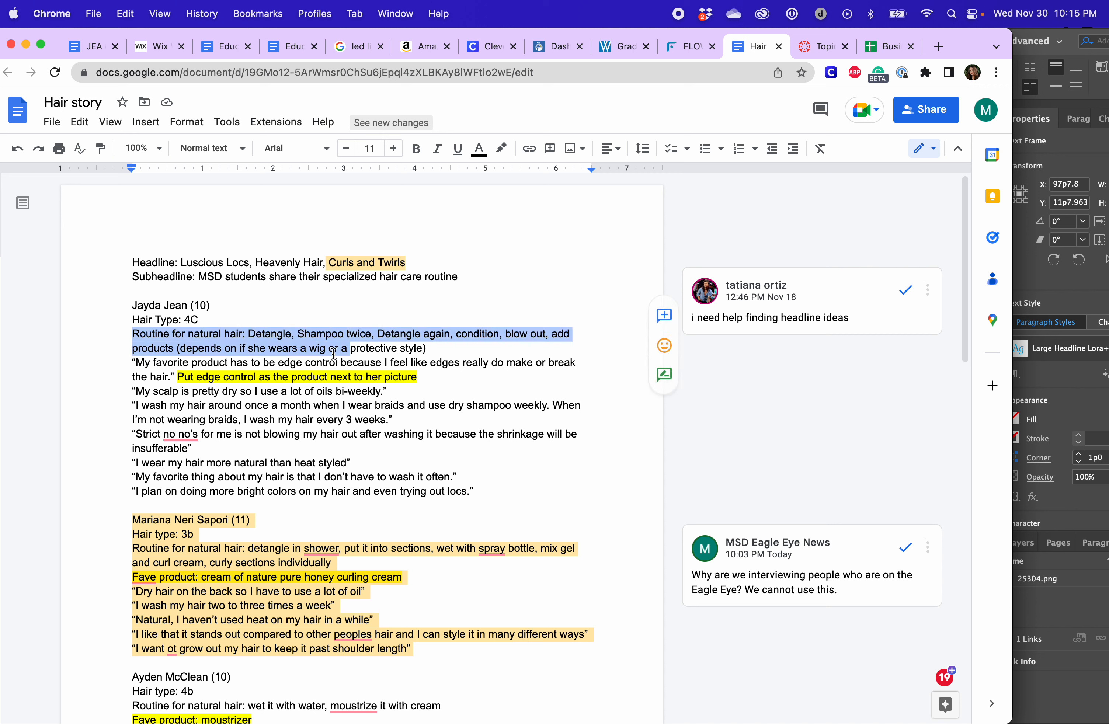
drag(231, 362, 313, 390)
drag(975, 46, 453, 7)
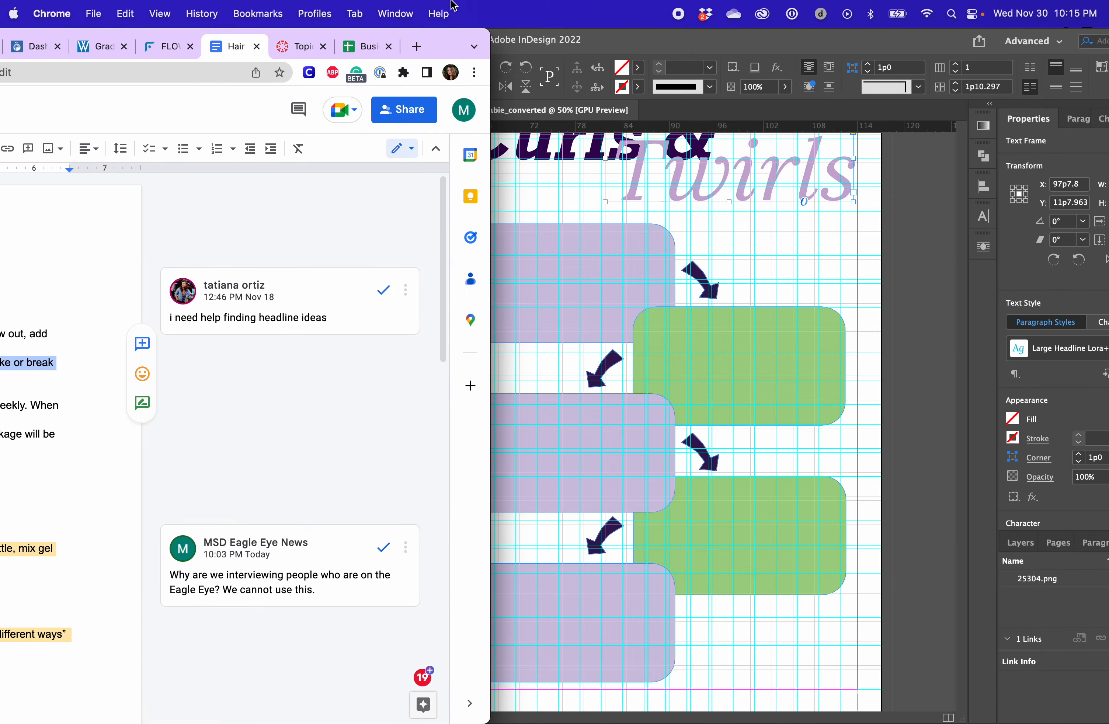
Switch to the FirstQuarter2022MasterDocument in InDesign and examine the Taking a Poll infographic on page 09
click(512, 45)
click(329, 112)
scroll(568, 359, down, 8)
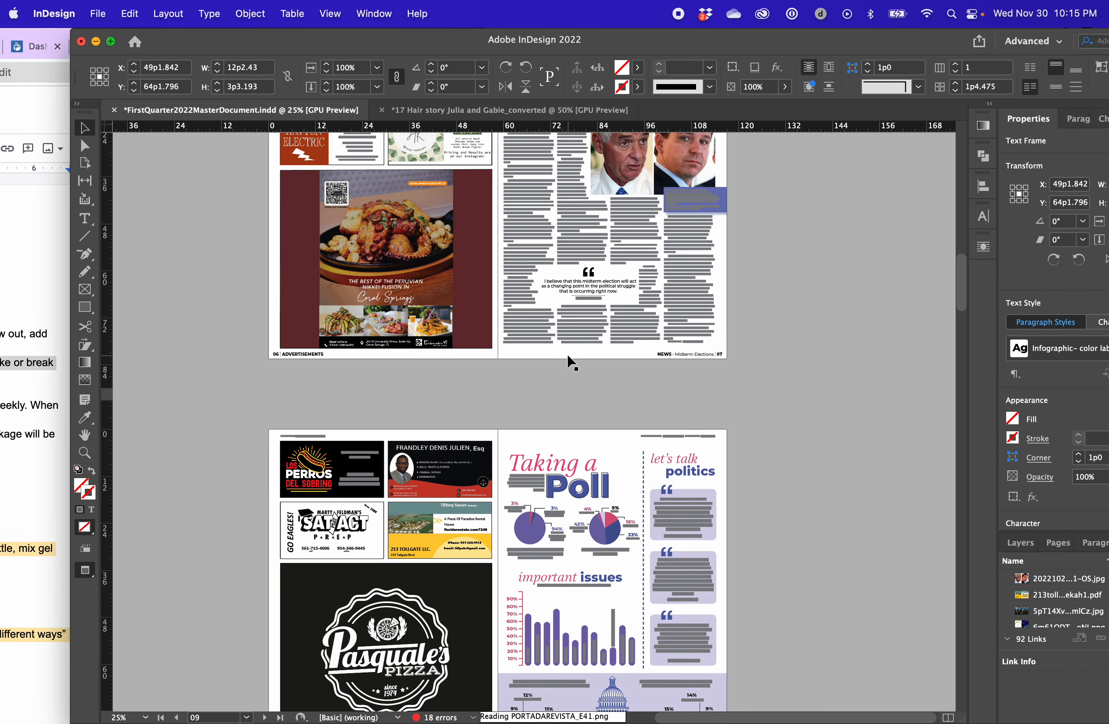
scroll(718, 490, down, 2)
scroll(719, 491, up, 5)
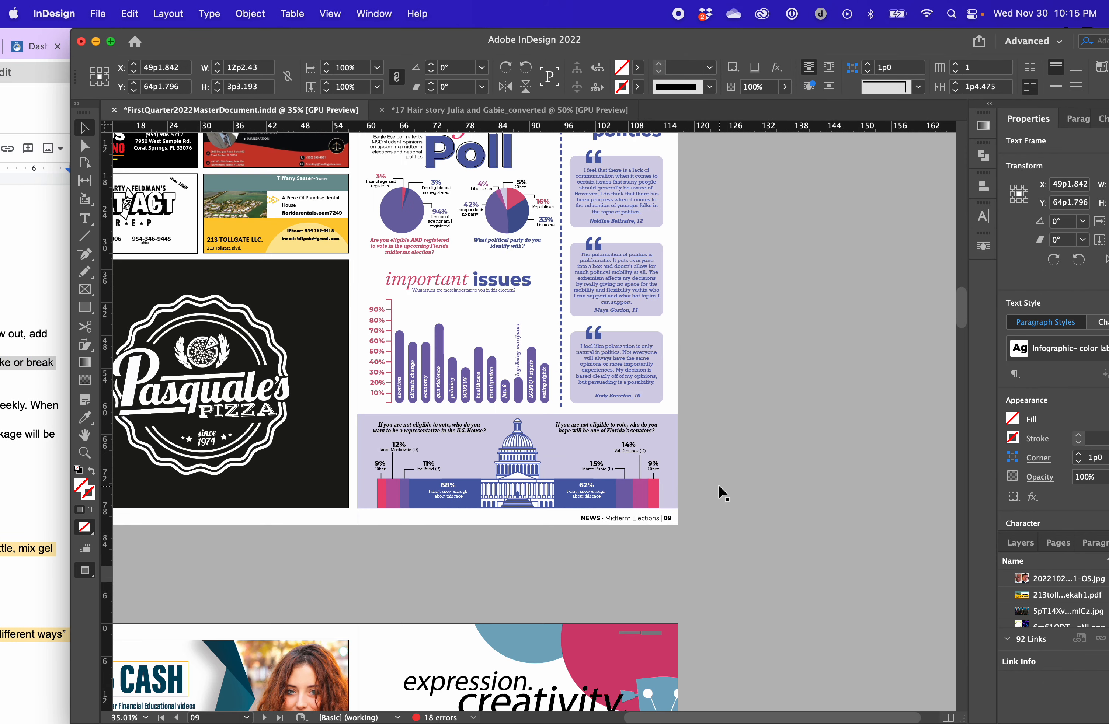
scroll(615, 352, down, 1)
scroll(609, 352, up, 1)
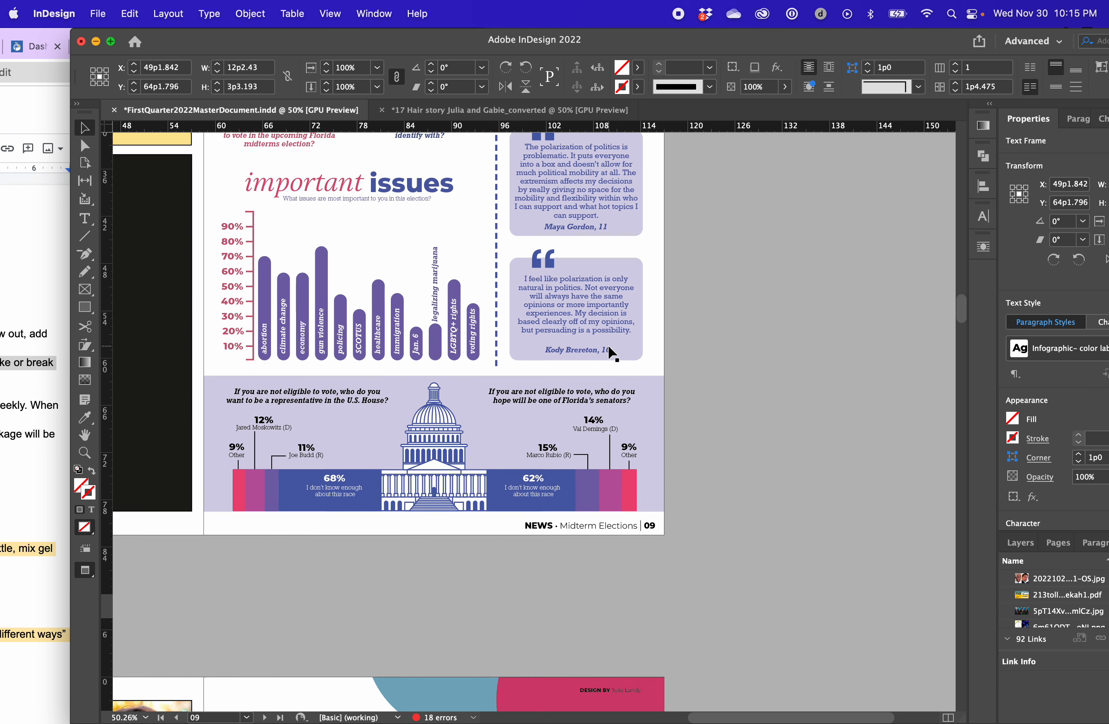
Go on to the School of Style fashion spread on pages 12 and 13 and examine its quote boxes and outfit lists
scroll(606, 324, down, 6)
scroll(675, 273, down, 10)
scroll(675, 272, left, 4)
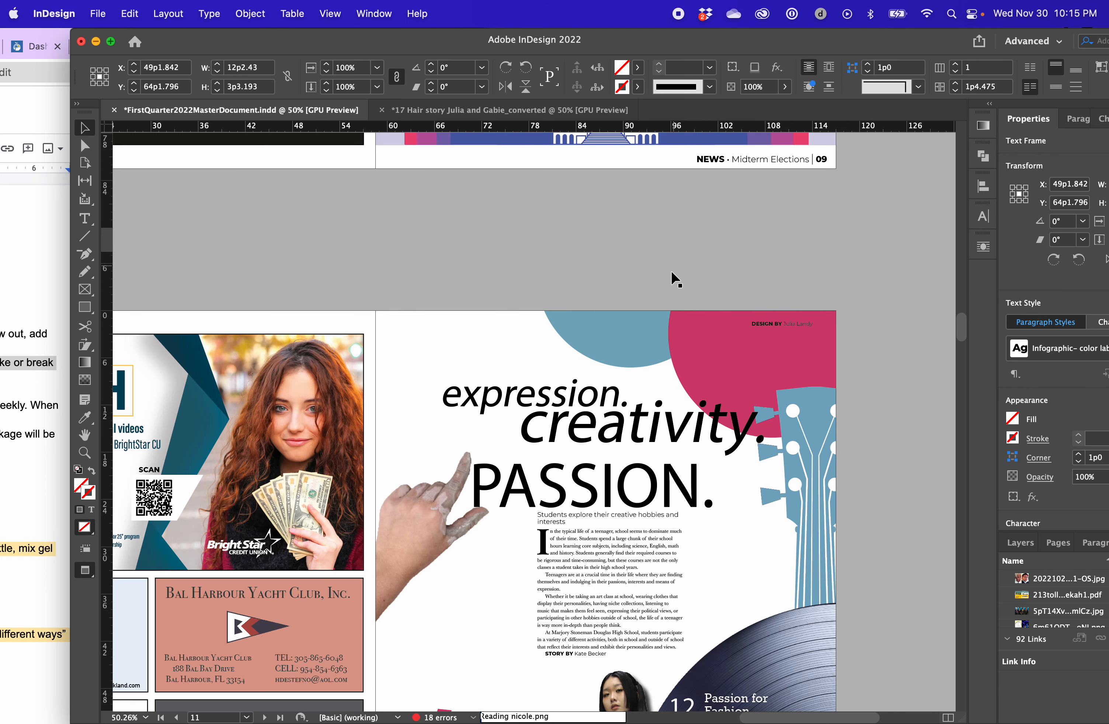
scroll(667, 291, down, 15)
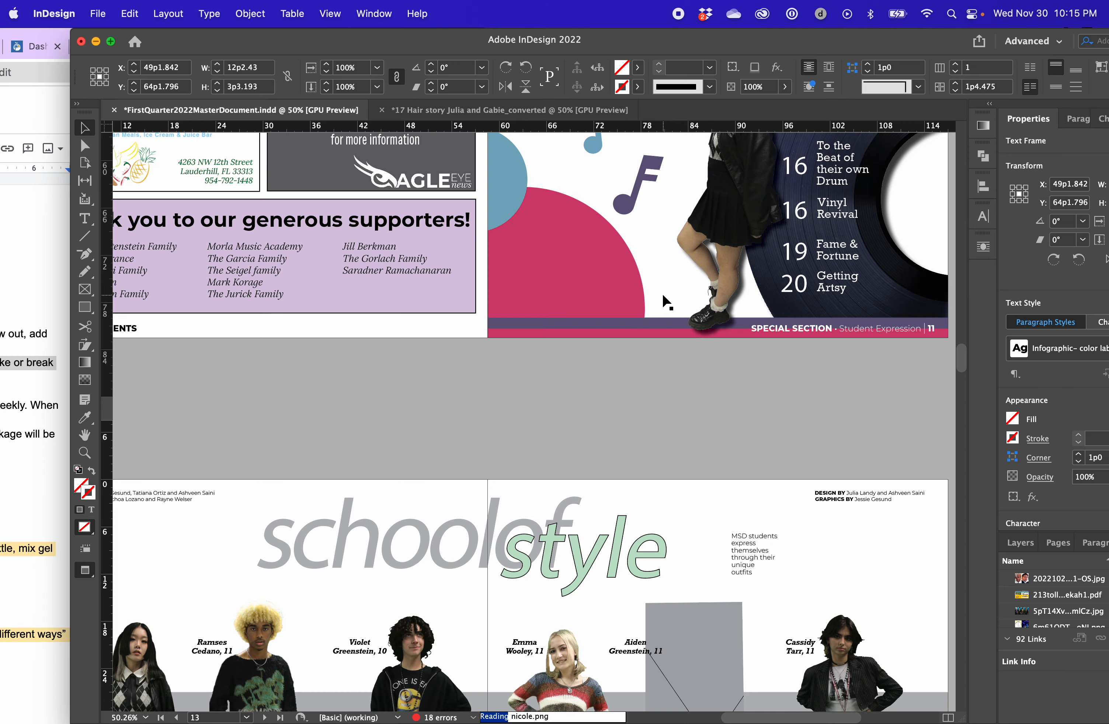
scroll(663, 297, left, 3)
scroll(665, 300, up, 2)
scroll(666, 301, up, 12)
scroll(666, 301, right, 1)
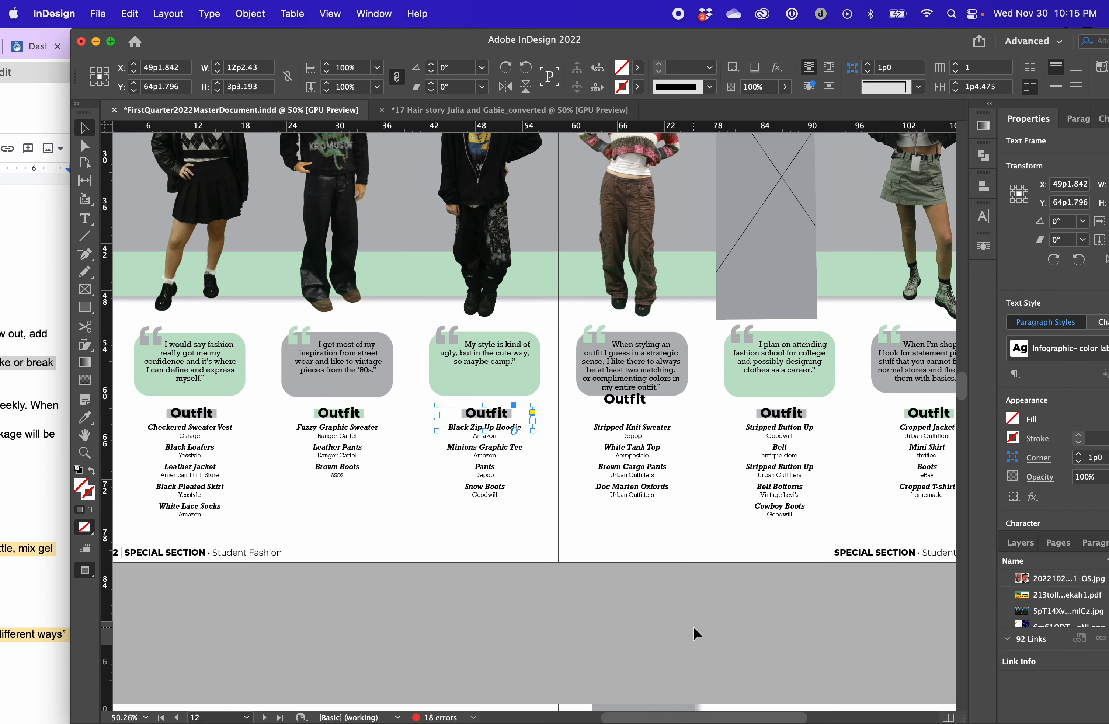
Check which paragraph styles the fourth student's quote text and quote mark use on the fashion spread
click(697, 633)
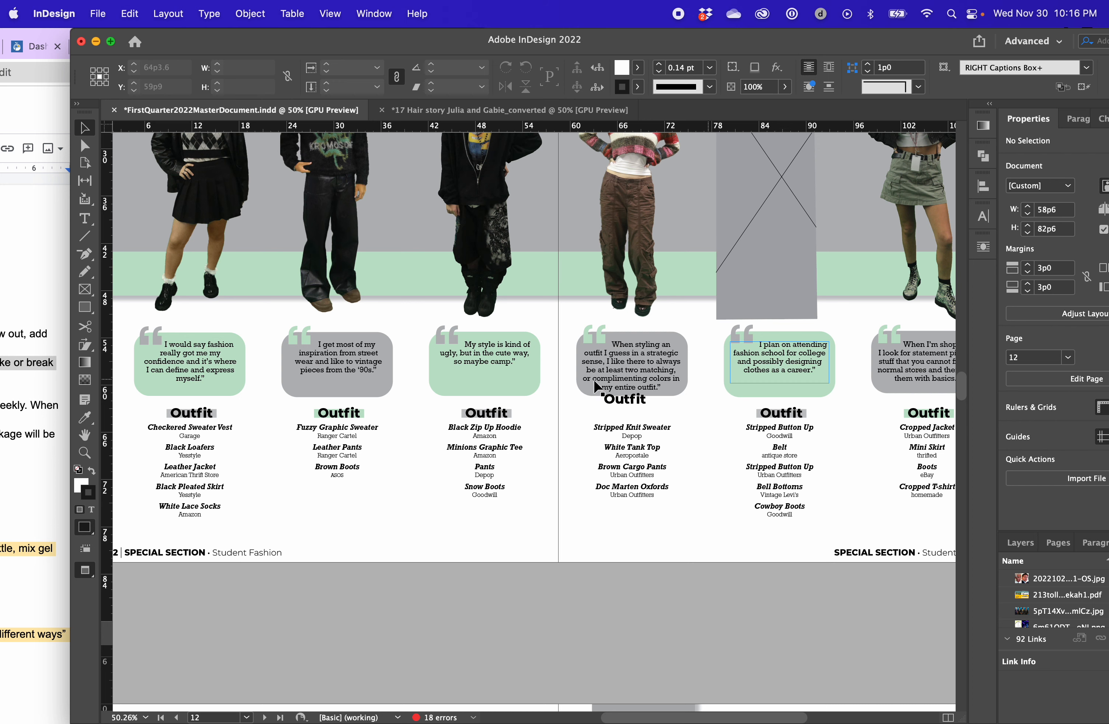
click(630, 349)
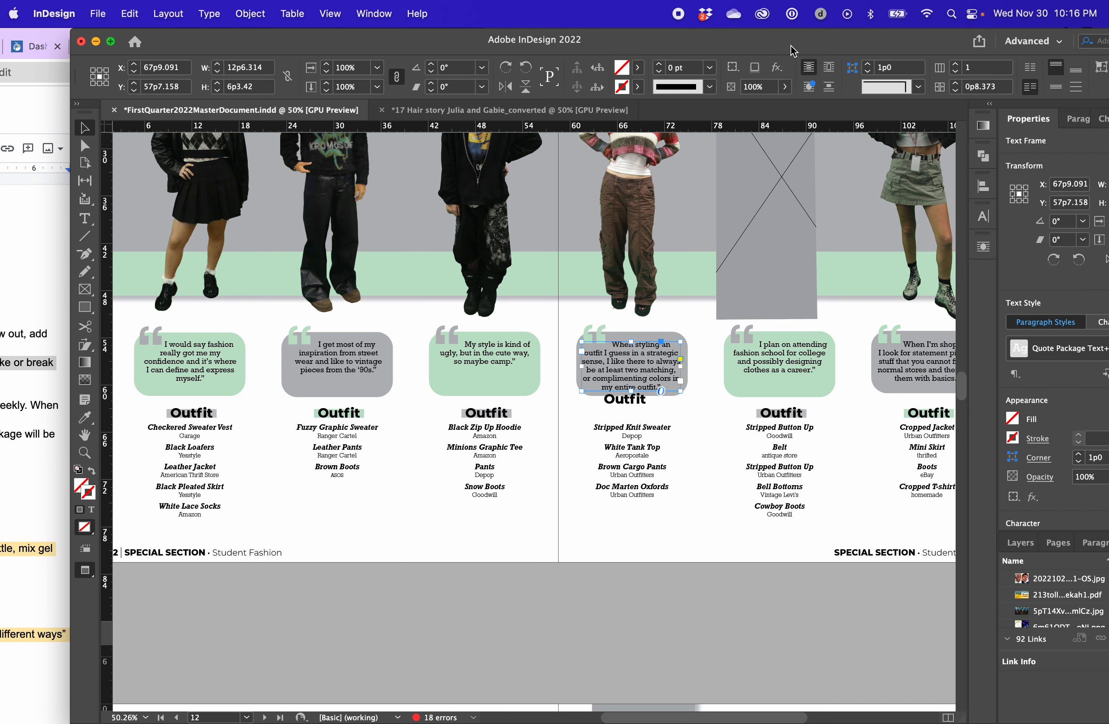
drag(790, 46, 640, 46)
click(925, 119)
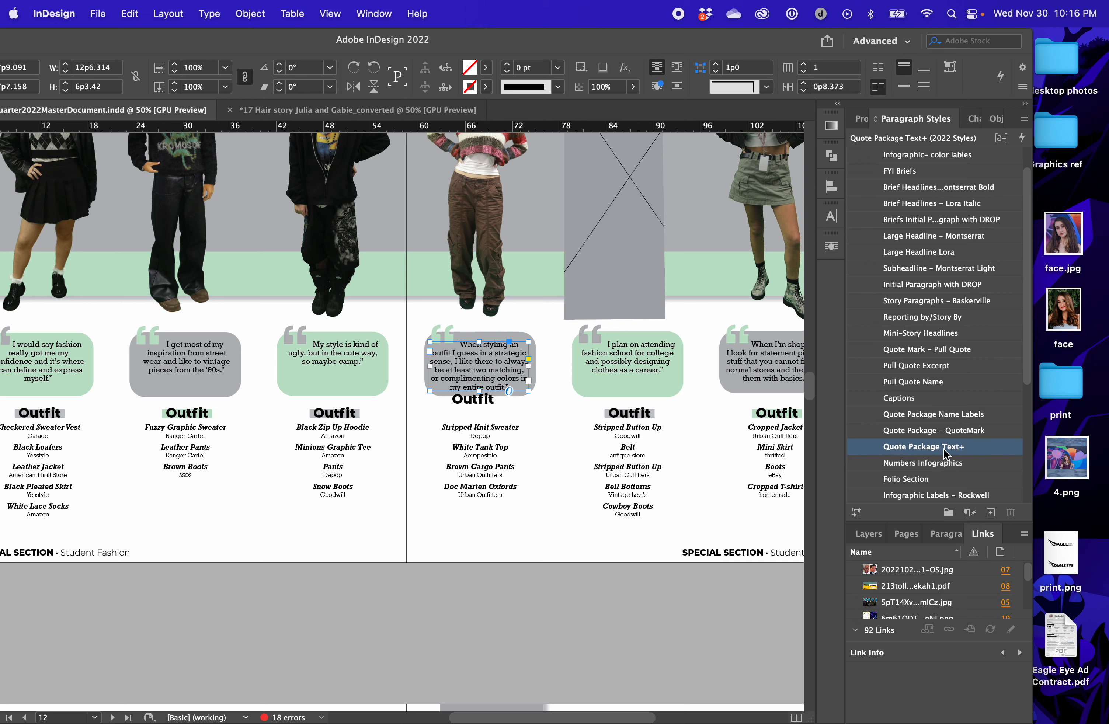
click(444, 331)
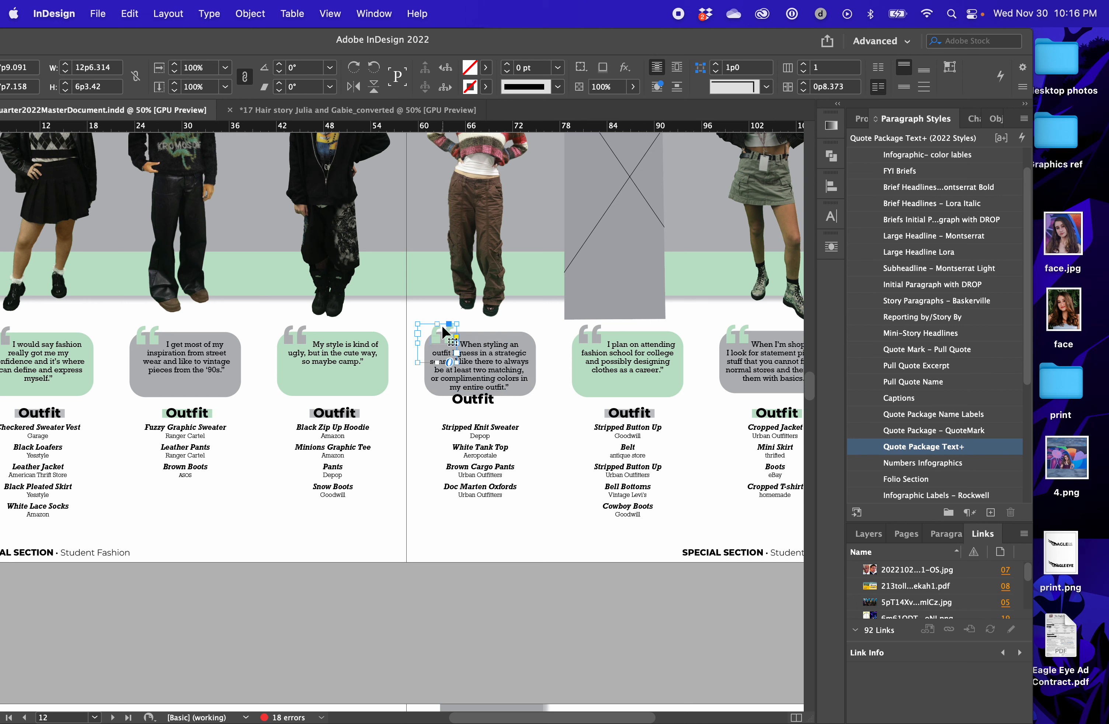
alt+click(881, 432)
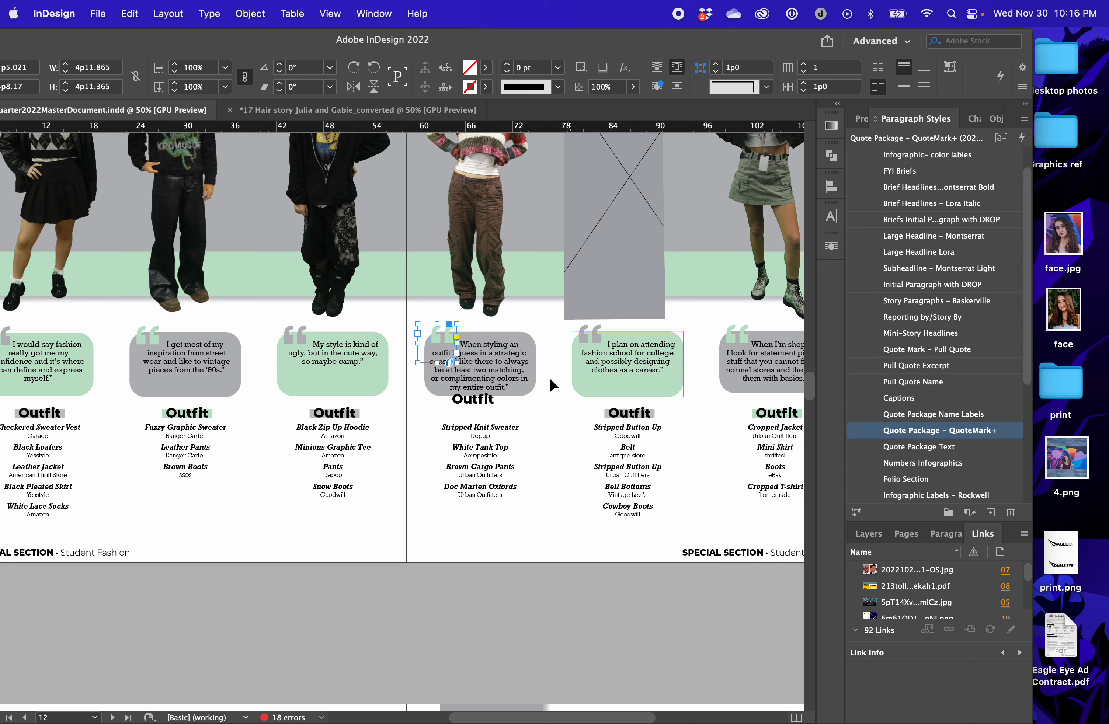
Select the Outfit heading above the Stripped Button Up list and open its underline options
click(615, 417)
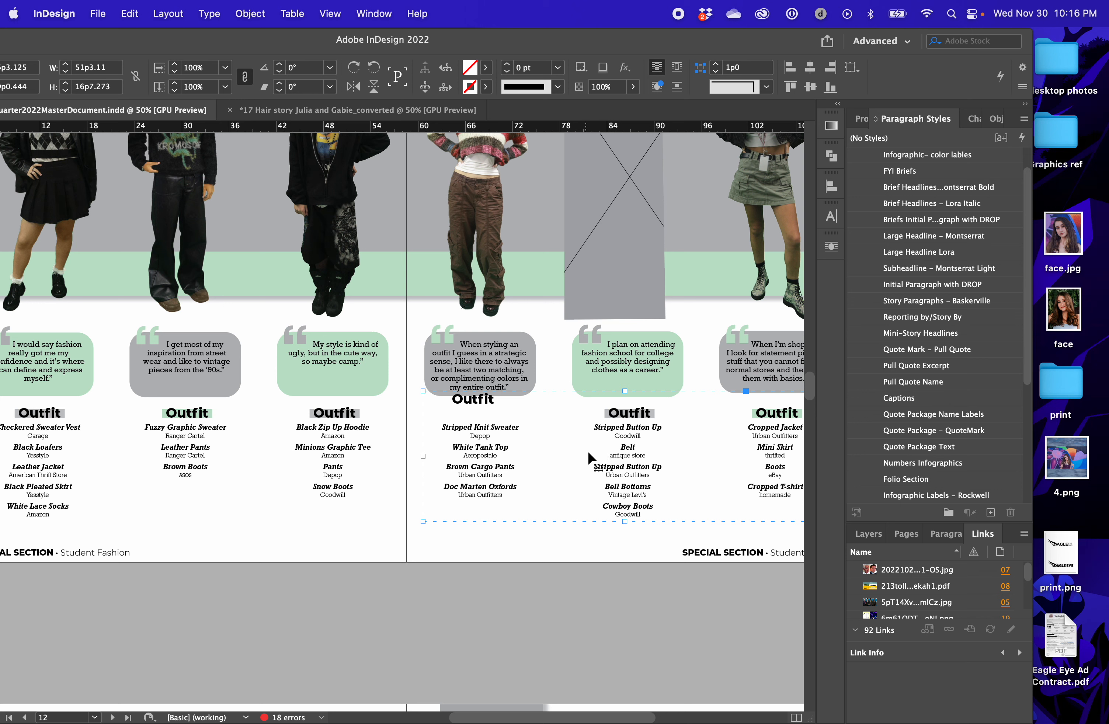
double_click(637, 416)
double_click(655, 417)
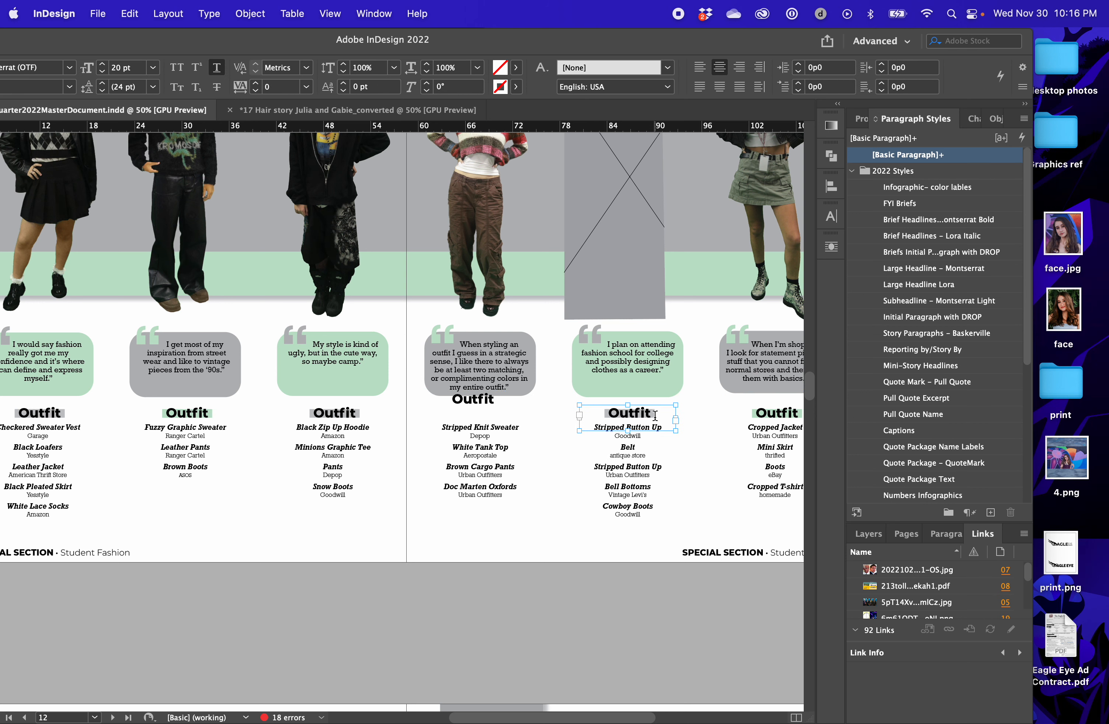
drag(665, 418, 541, 396)
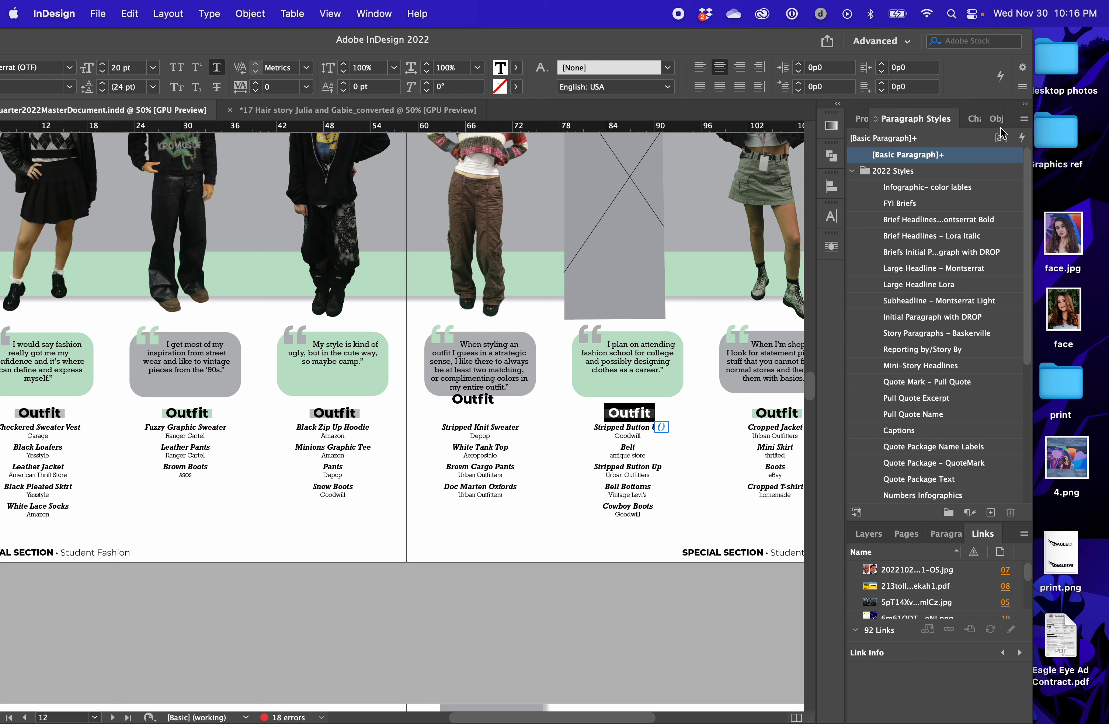
click(830, 219)
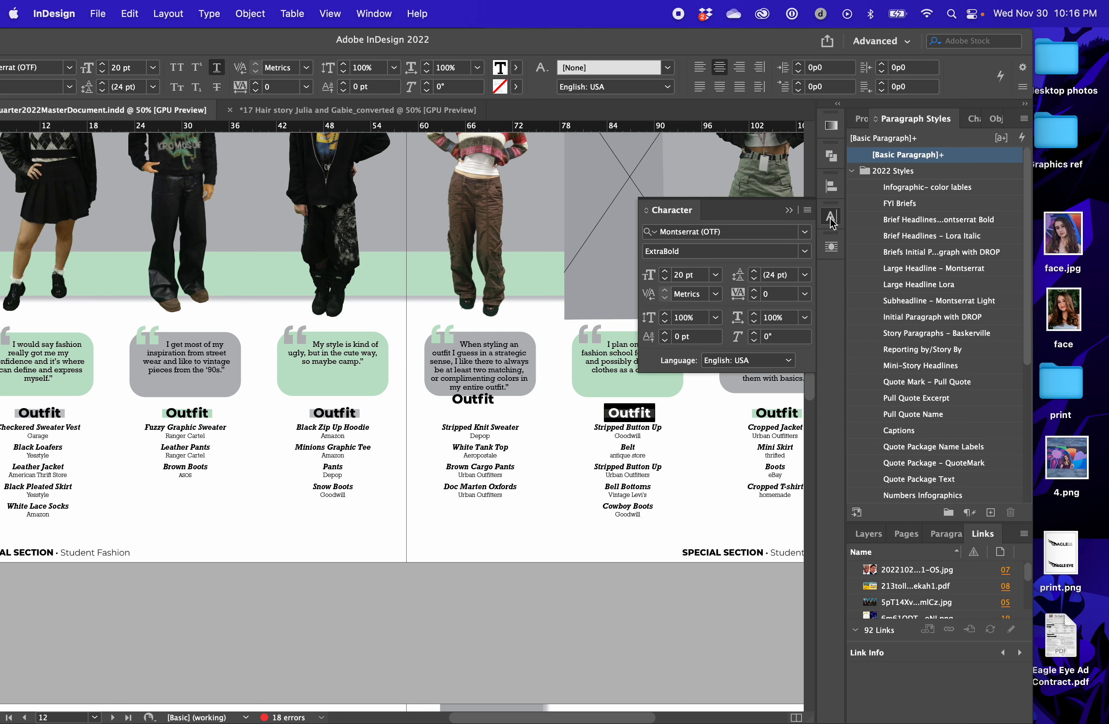
click(804, 210)
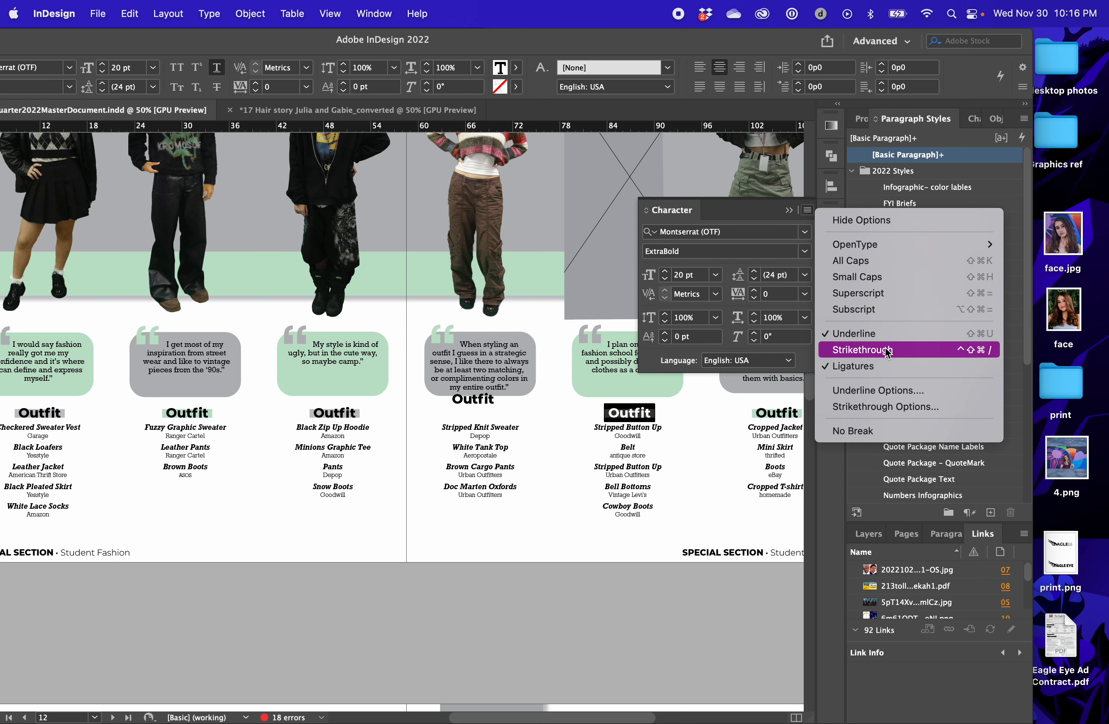
click(897, 391)
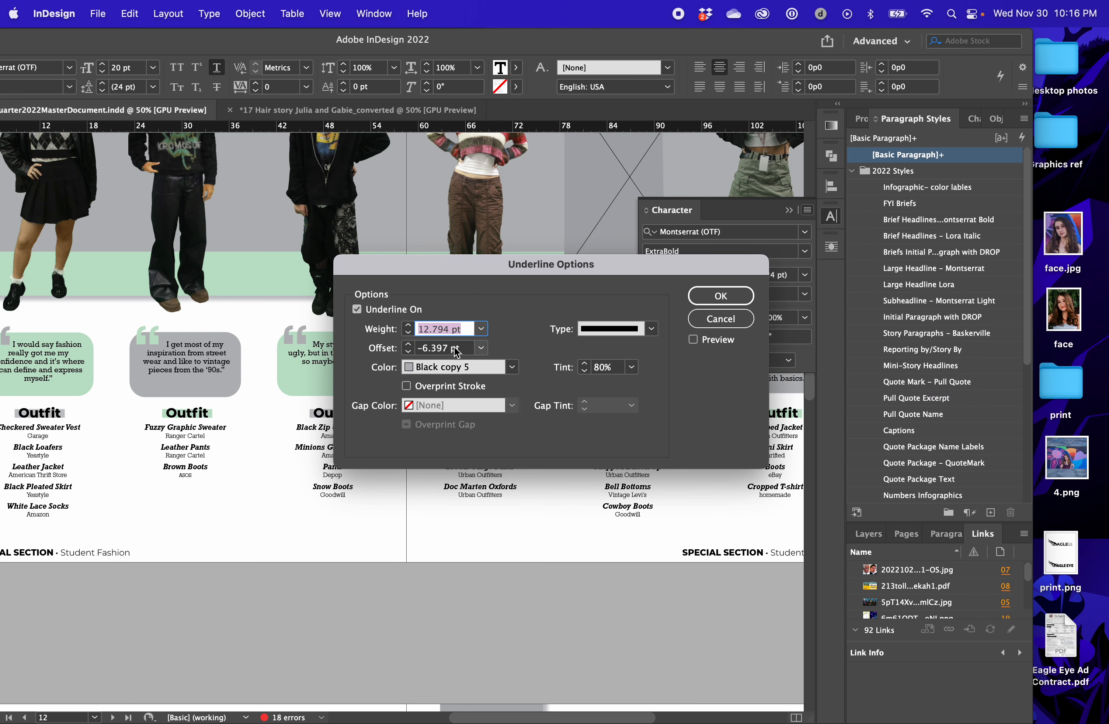
Look through the available underline colours for the Outfit heading and leave the underline options without changes
click(512, 366)
scroll(470, 569, down, 1)
scroll(471, 553, down, 15)
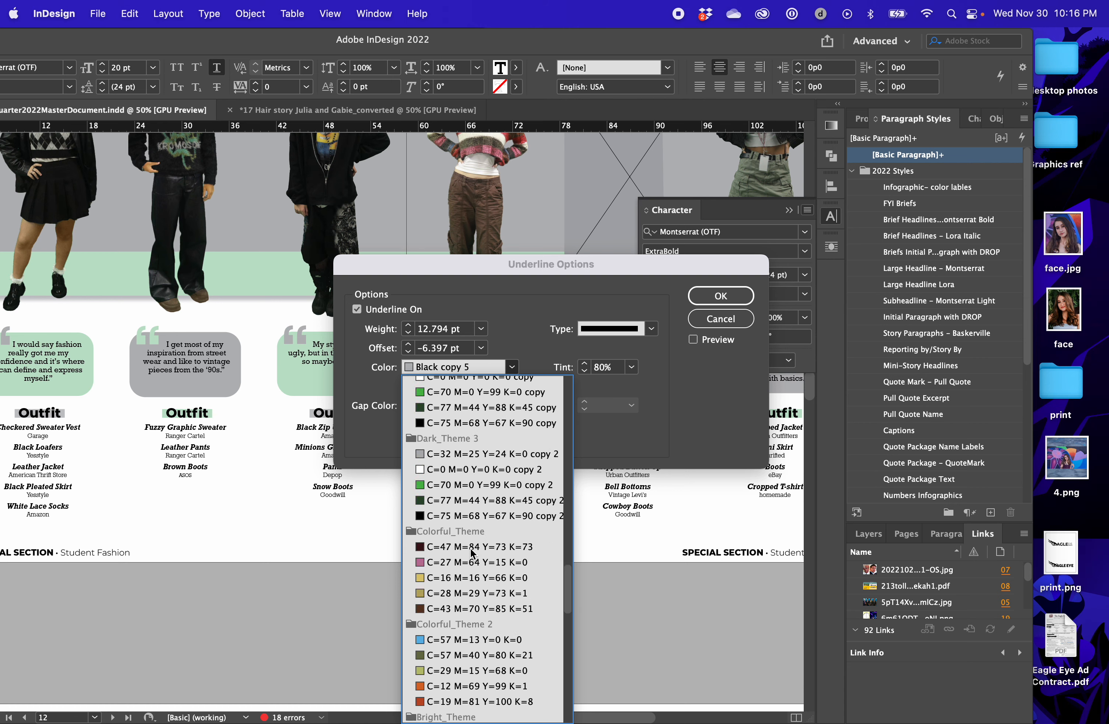
scroll(501, 604, up, 15)
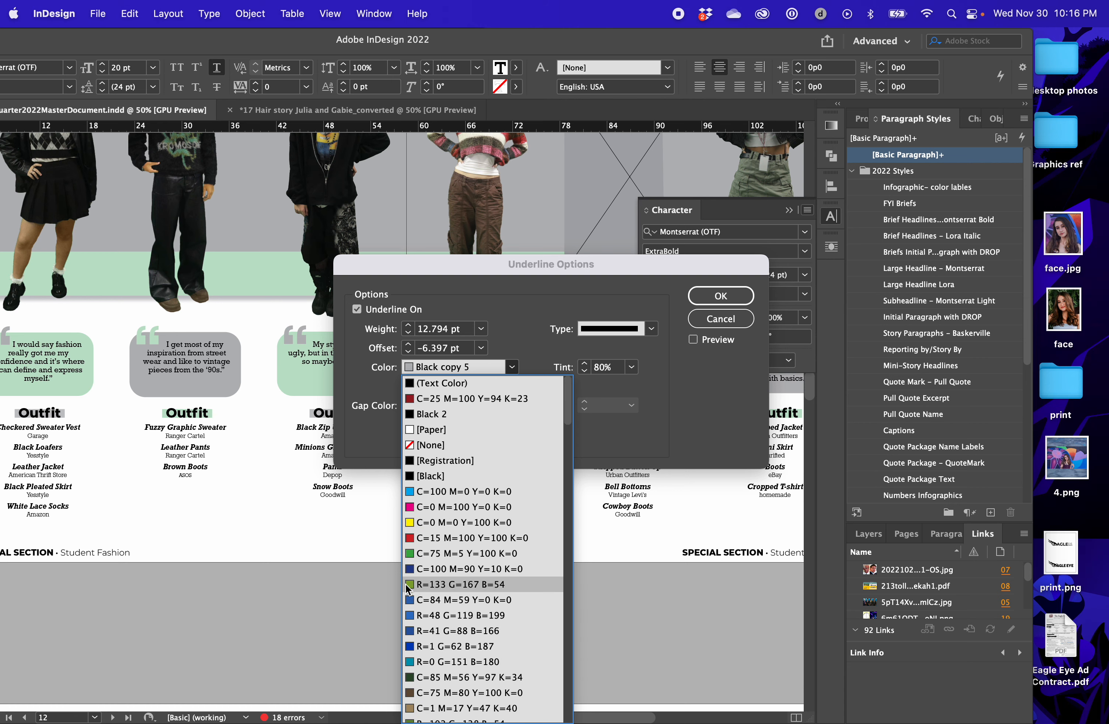
scroll(481, 540, down, 10)
scroll(488, 446, up, 8)
scroll(489, 442, up, 2)
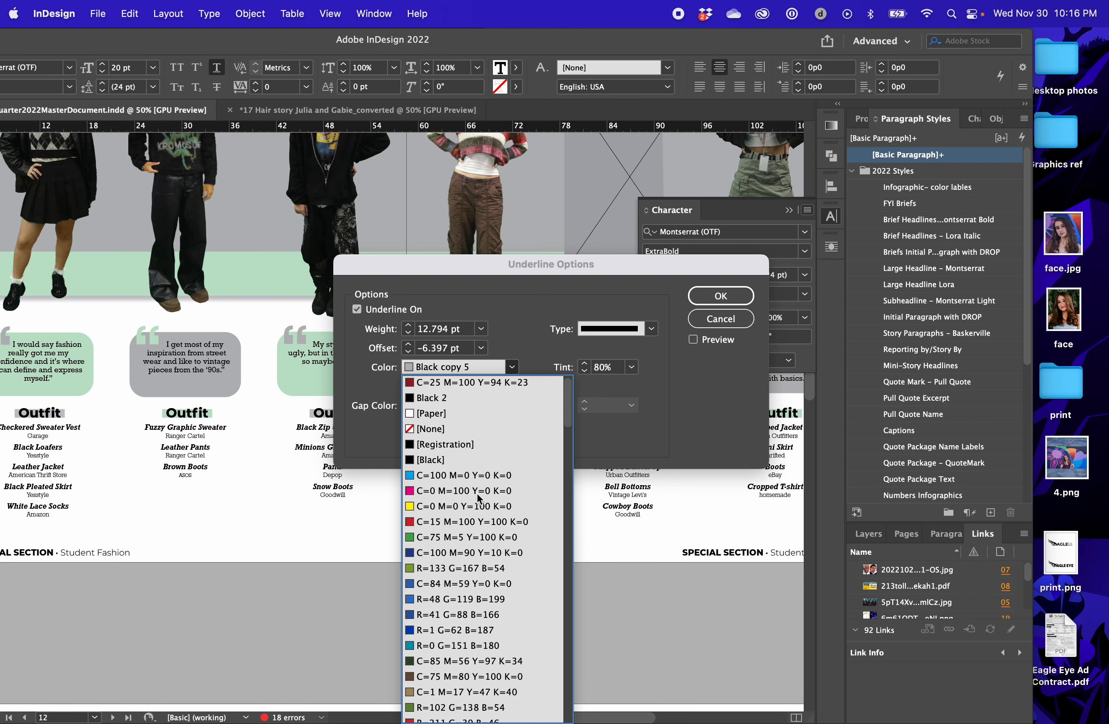
click(741, 326)
Check the Outfit heading's text colour and find its underline colour among the Fashion swatches, leaving both as they are
drag(653, 42, 760, 42)
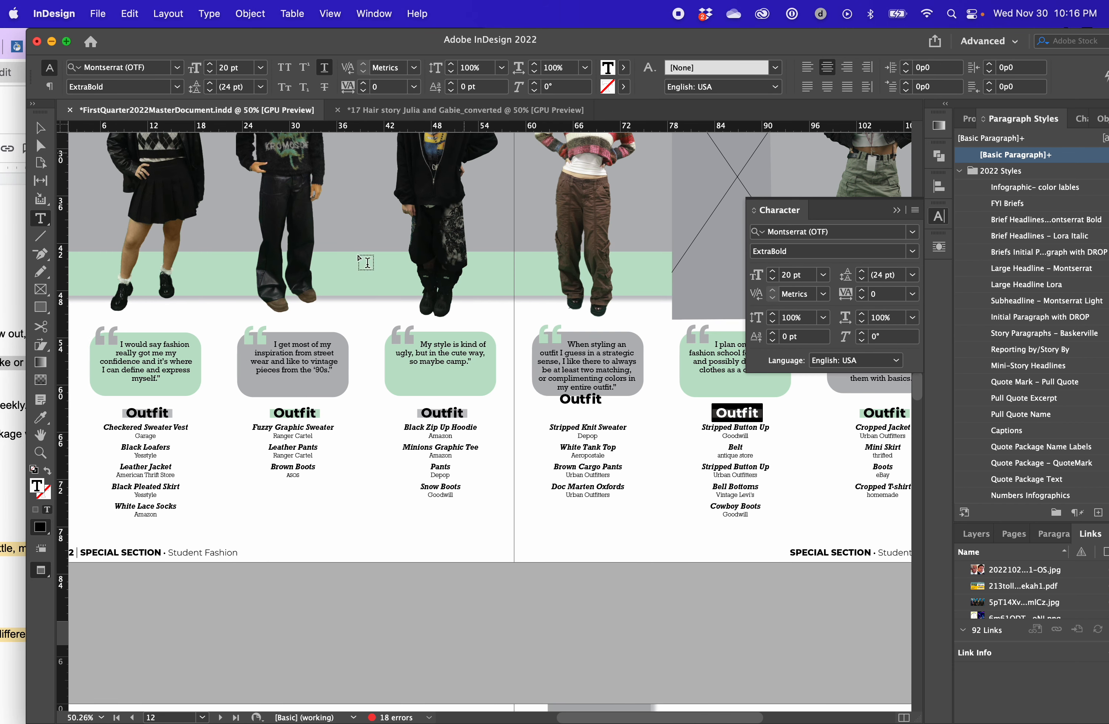
double_click(35, 490)
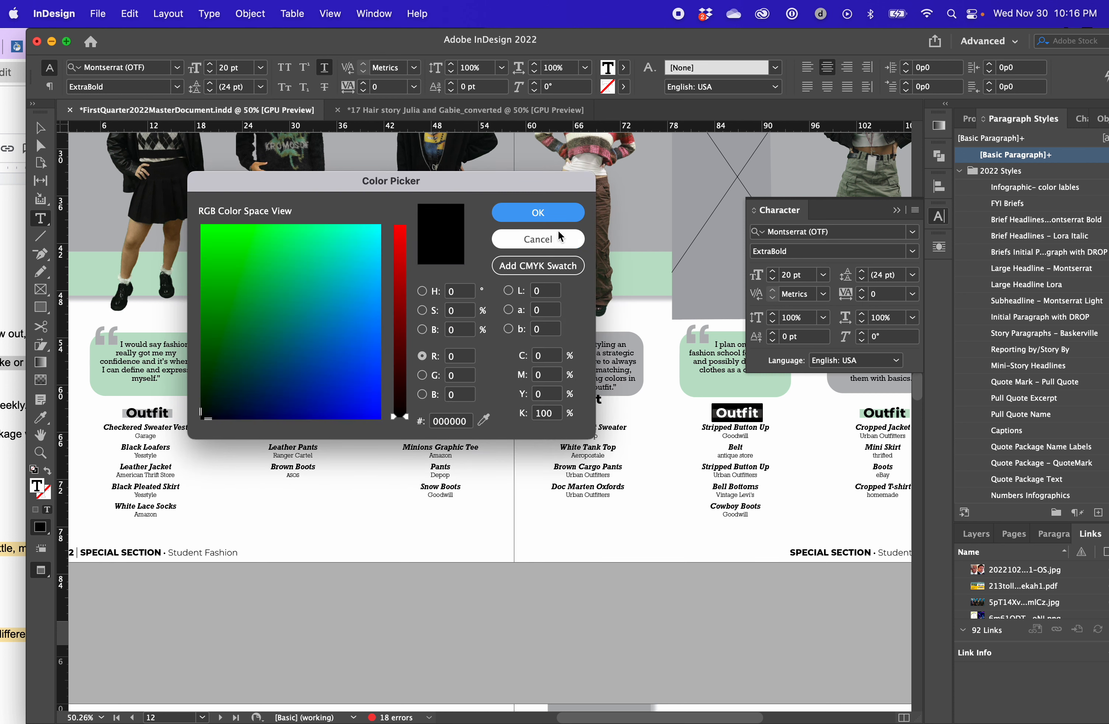
click(556, 240)
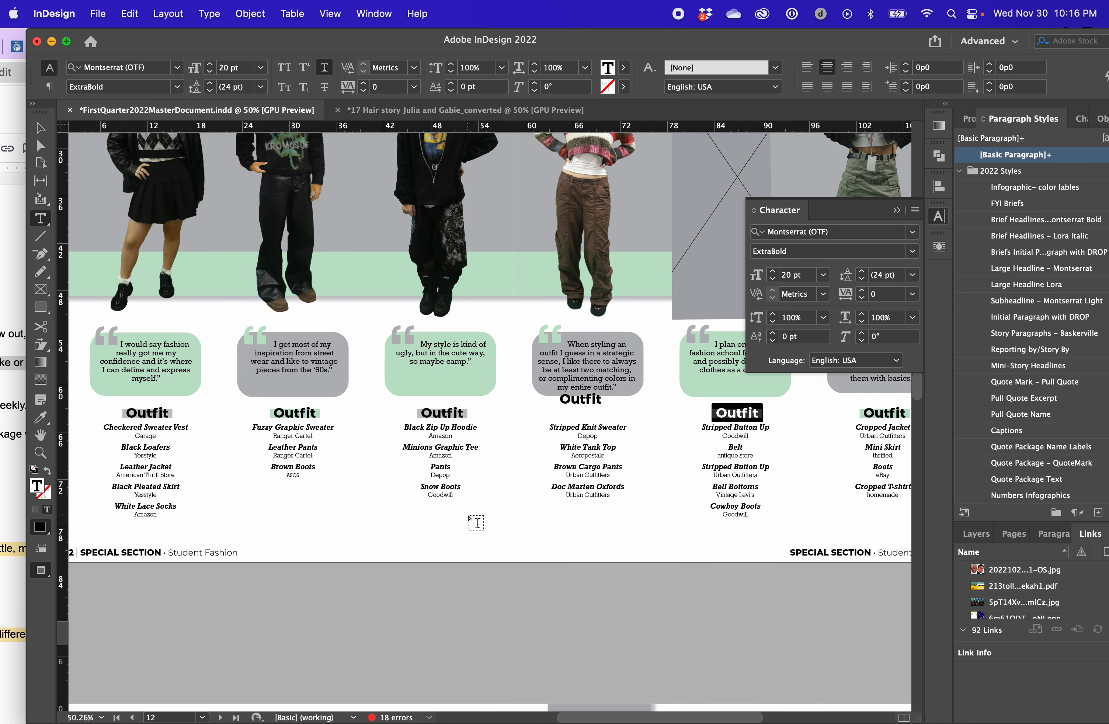
click(915, 210)
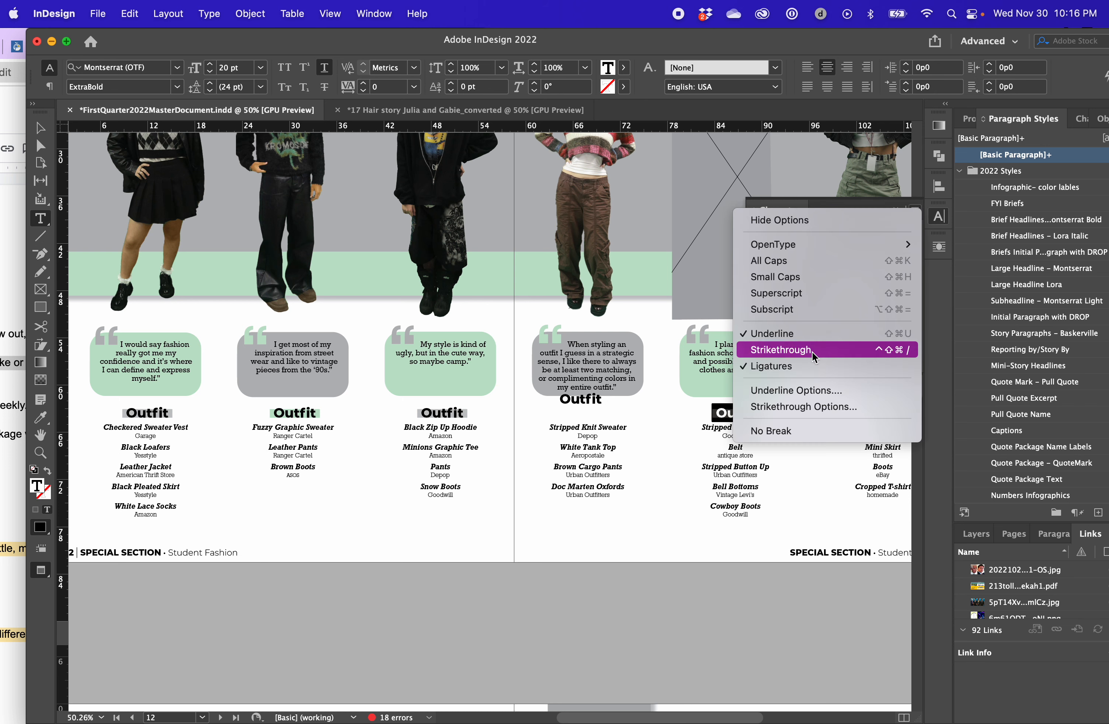
click(808, 390)
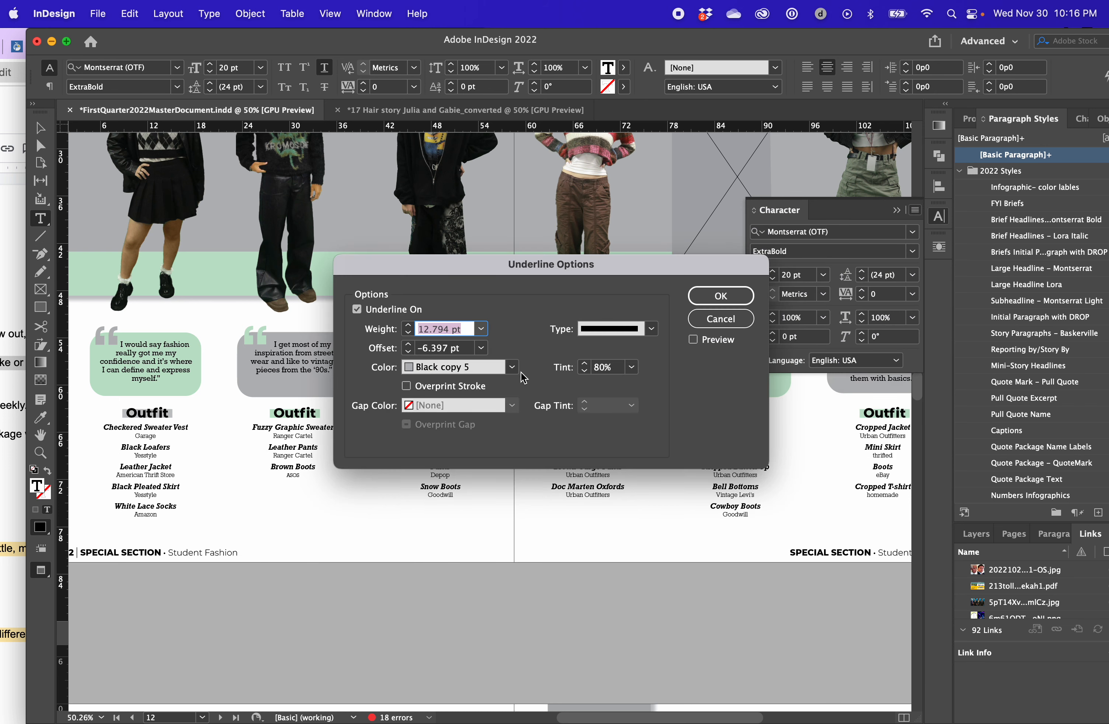
click(512, 367)
scroll(466, 618, down, 5)
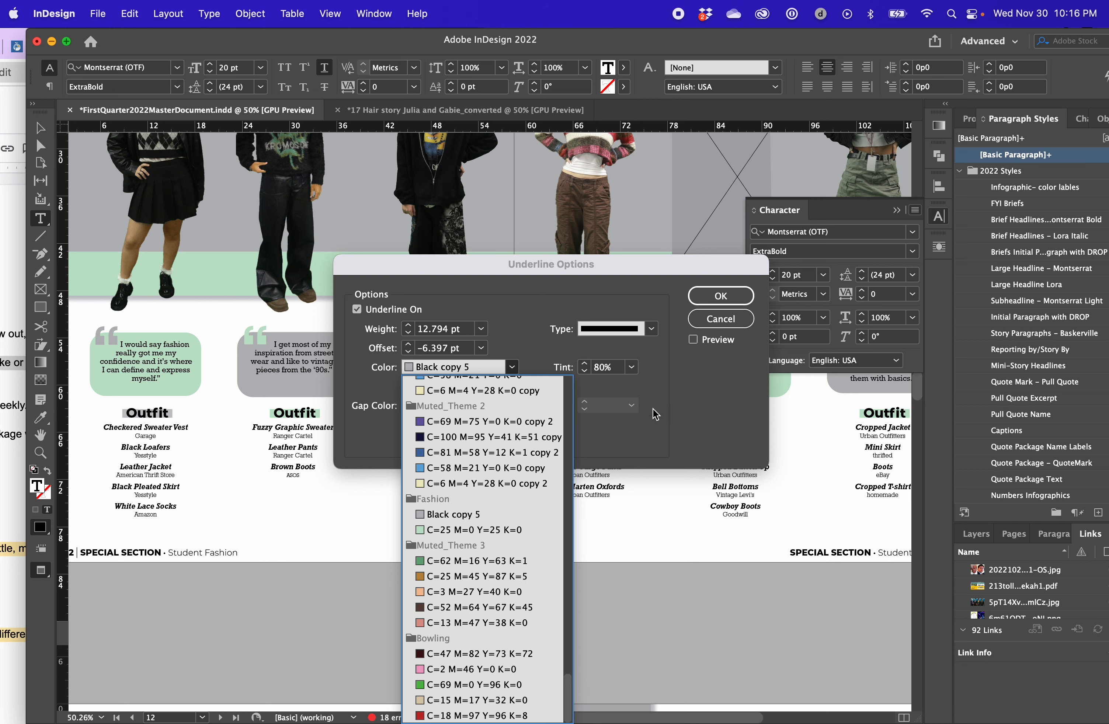
click(732, 317)
click(897, 210)
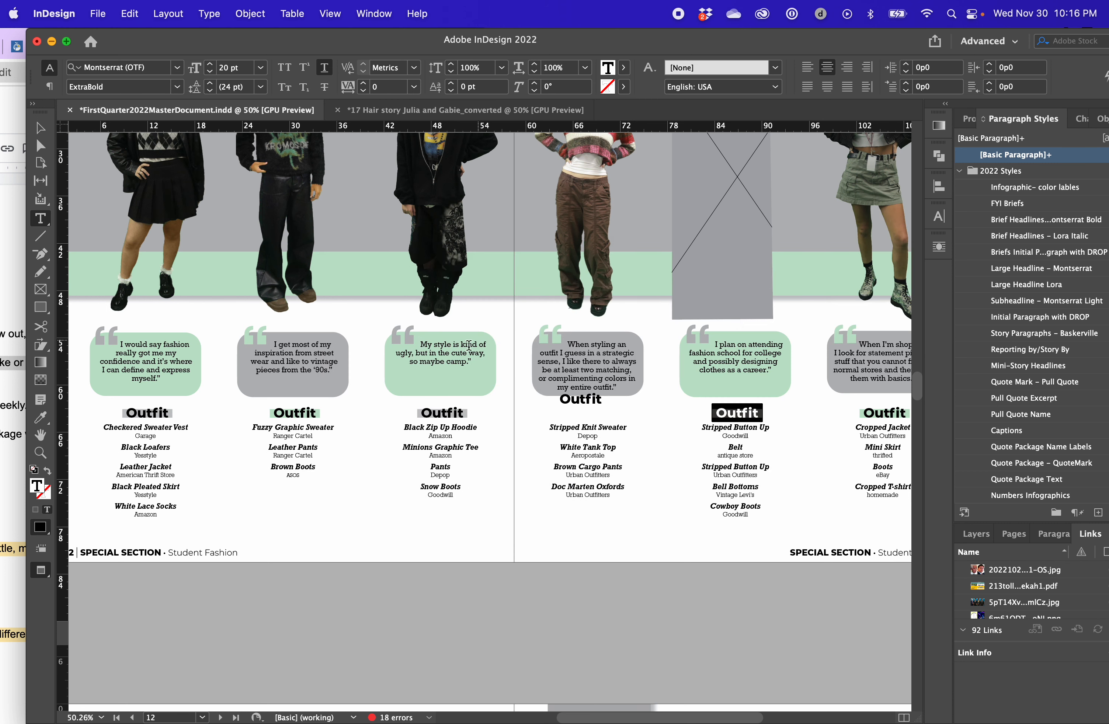
Return to the Hair story page document and look through its paragraph styles inside and below the 2022 Styles group
click(554, 111)
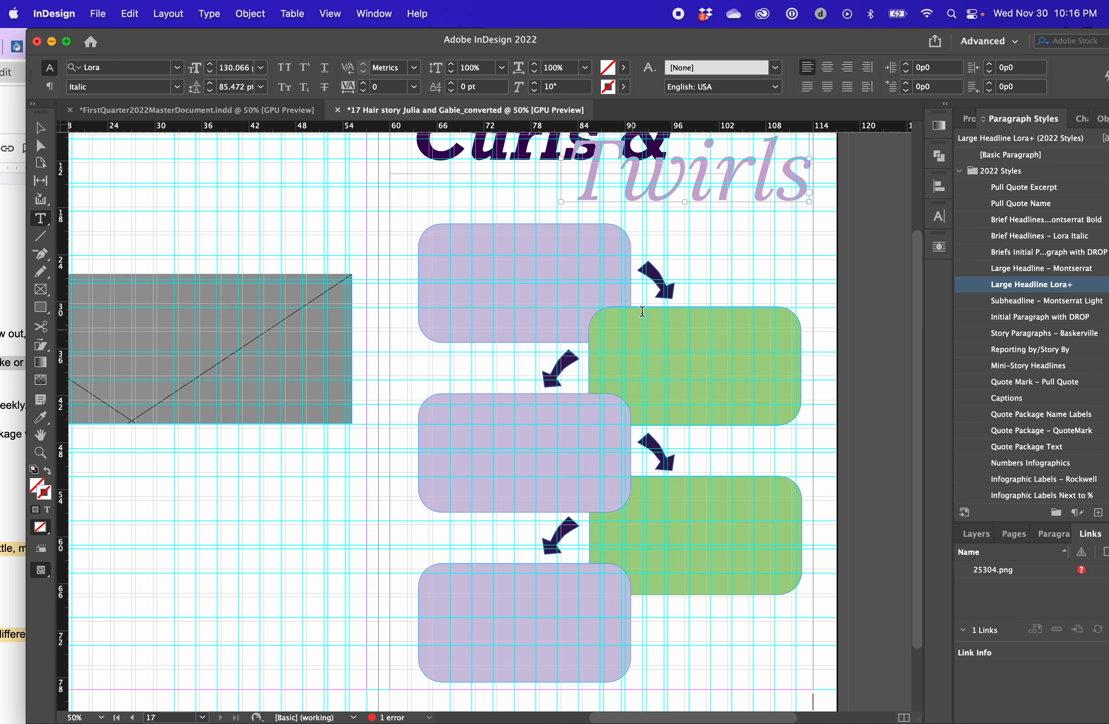
scroll(696, 390, up, 3)
scroll(696, 391, down, 4)
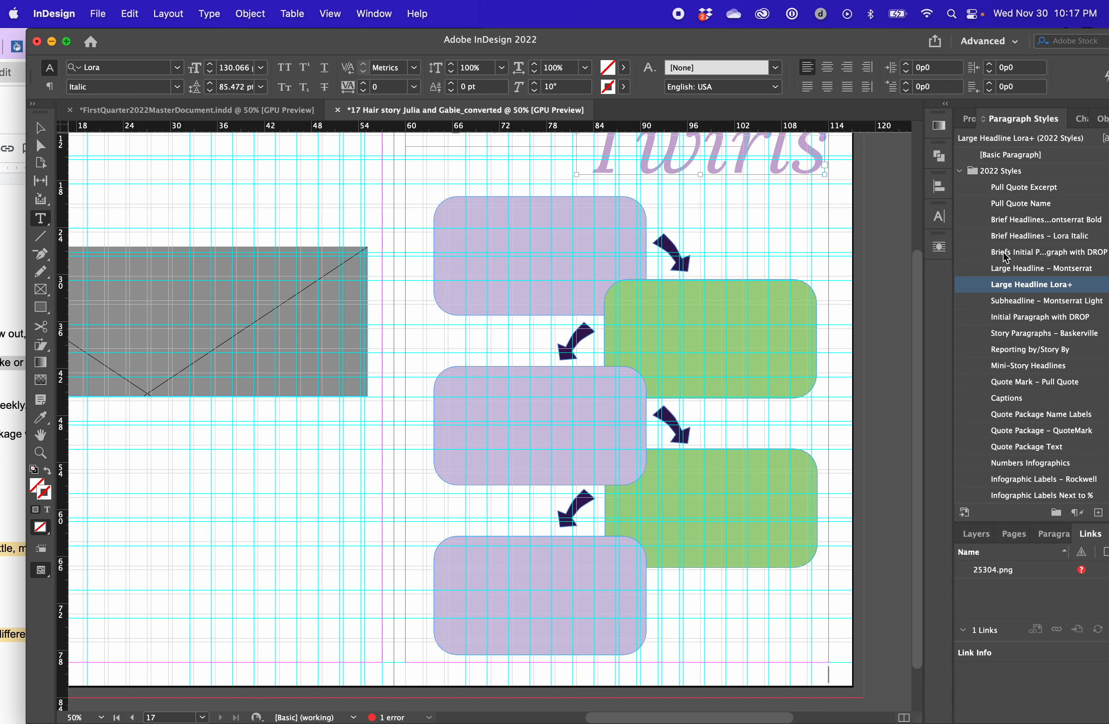
scroll(1075, 387, down, 8)
scroll(1056, 388, up, 8)
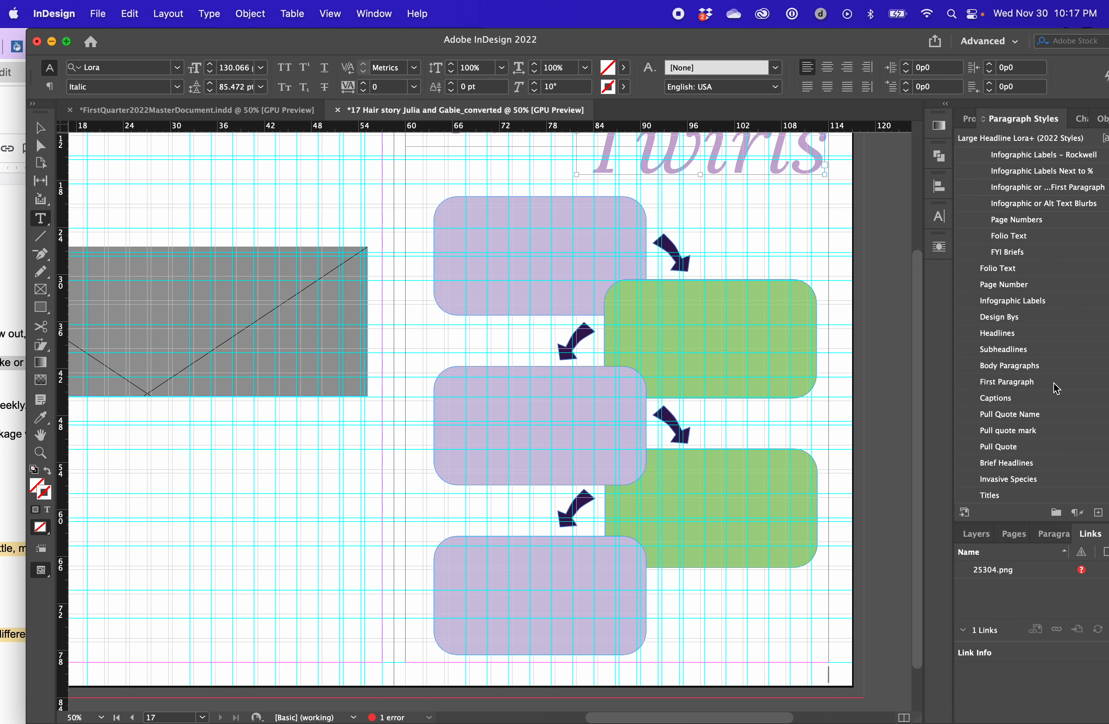
scroll(1002, 251, down, 8)
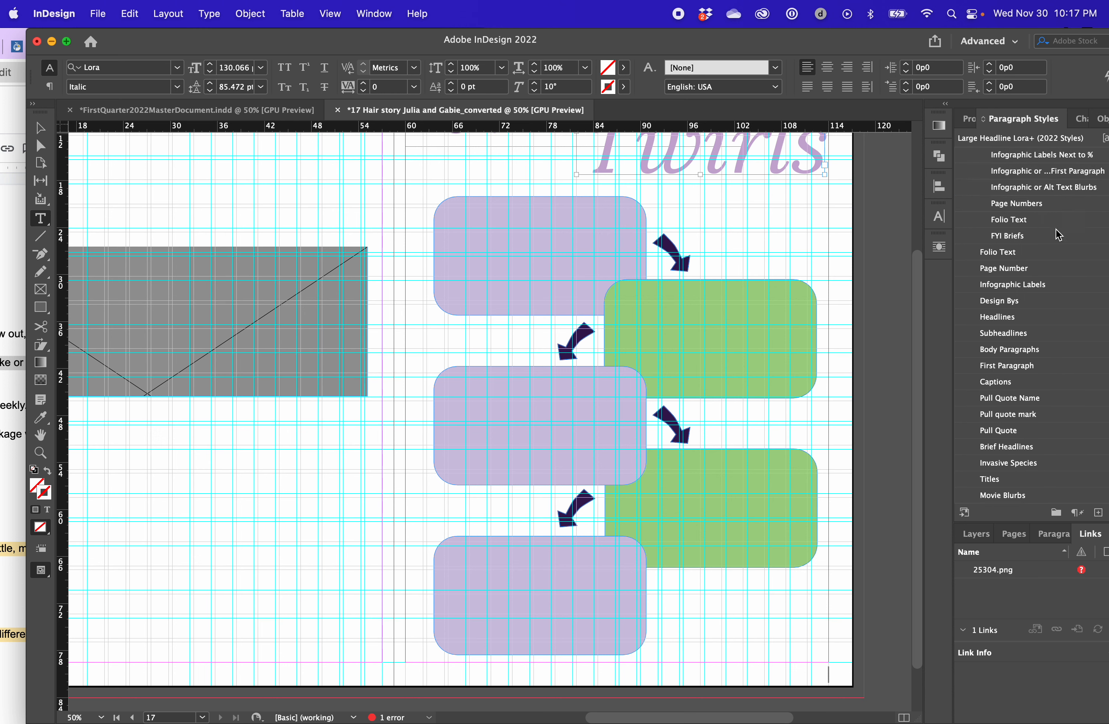
Delete all paragraph styles below the 2022 Styles group, from Folio Text through Story Paragraphs, replacing them with [Basic Paragraph]
click(989, 250)
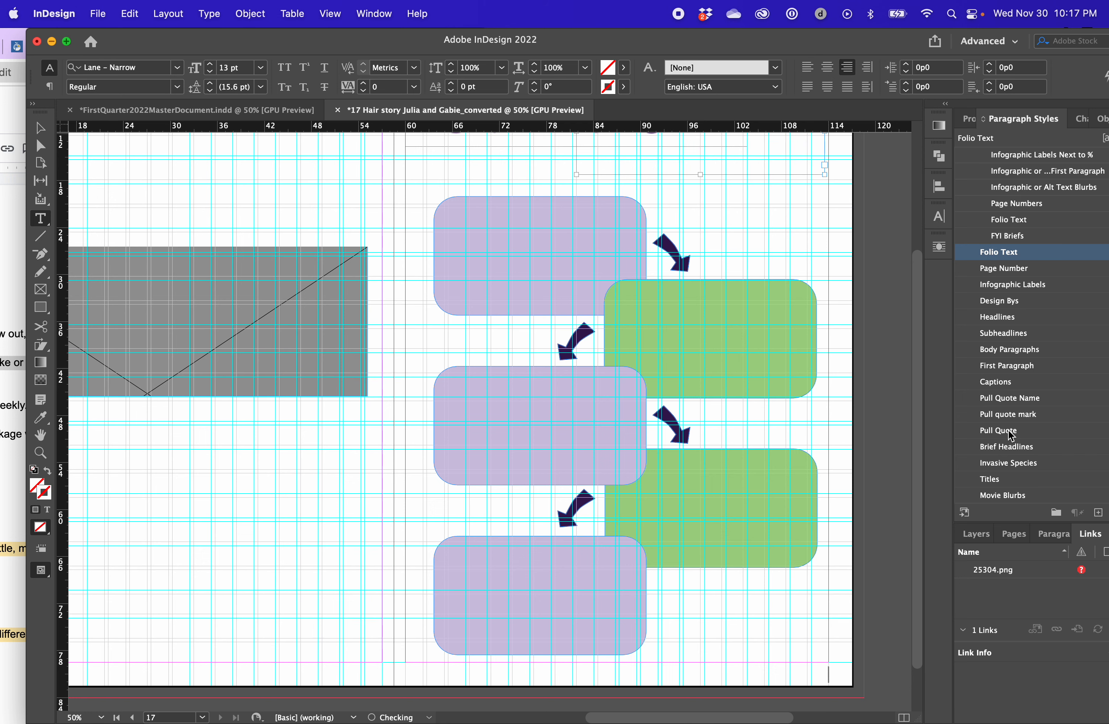
scroll(1009, 431, down, 4)
shift+click(1023, 498)
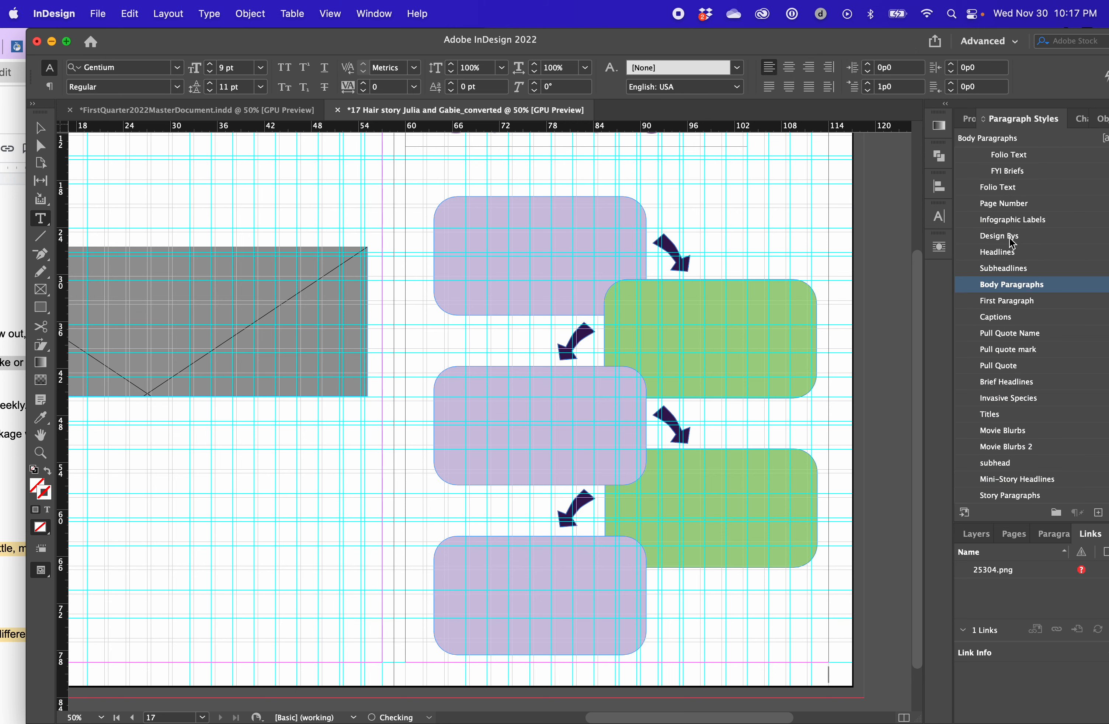
click(1023, 191)
drag(902, 42, 799, 41)
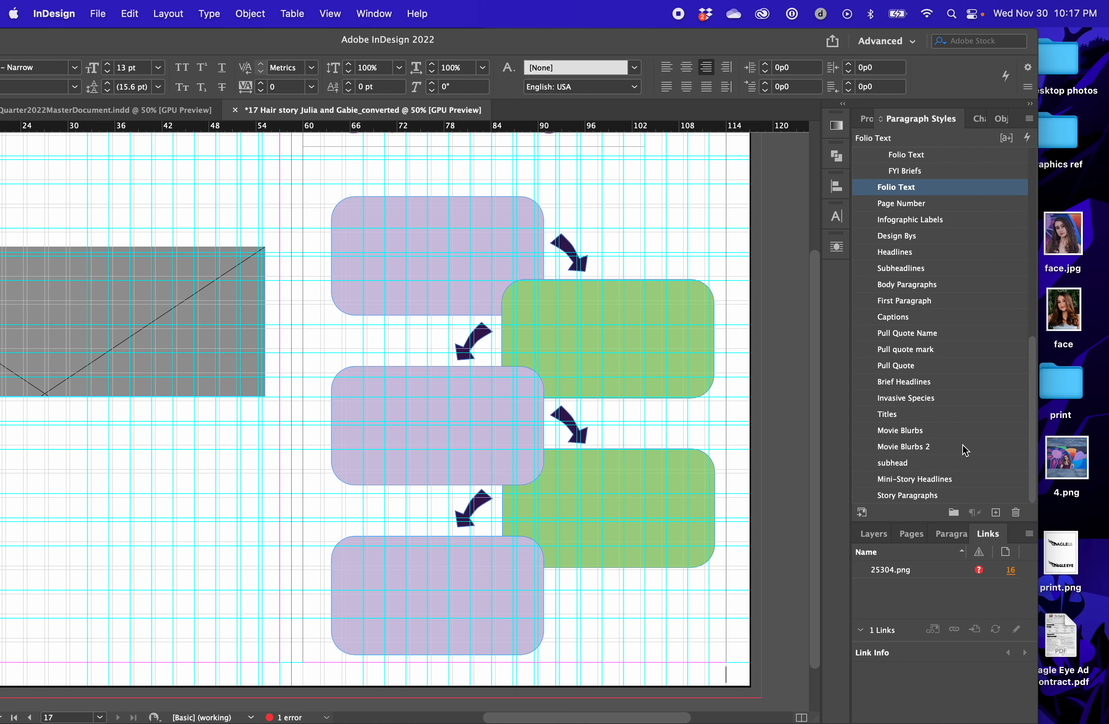
shift+click(949, 496)
click(1028, 120)
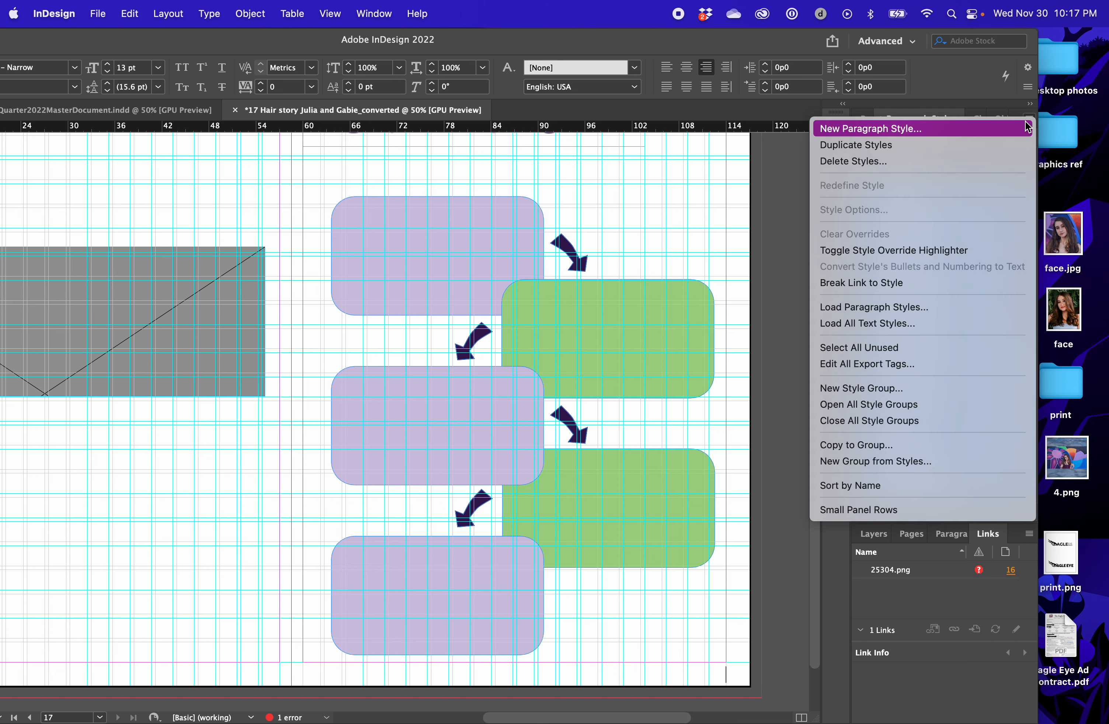
click(977, 161)
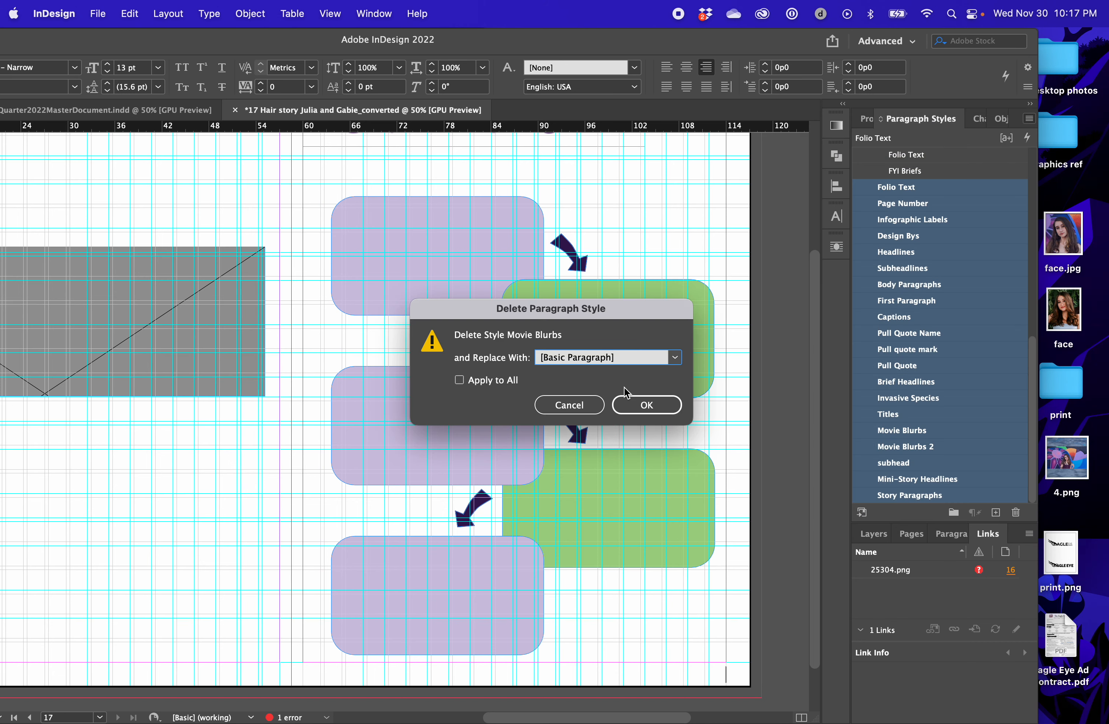
click(657, 408)
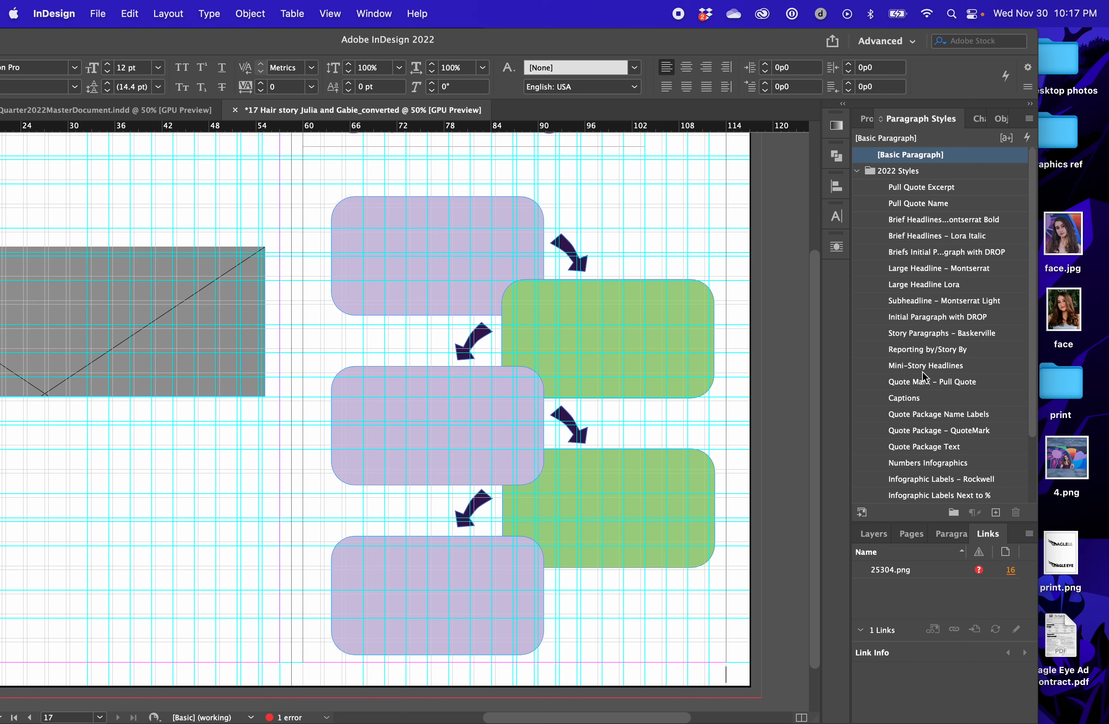
scroll(924, 375, down, 3)
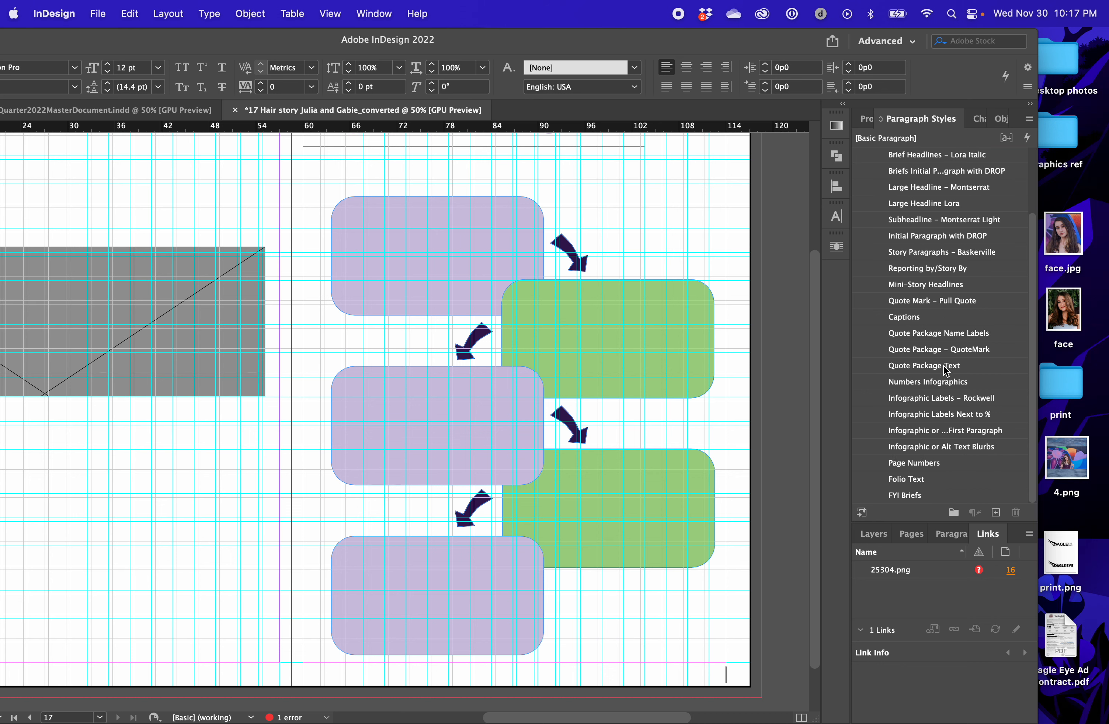
Switch to the master document and check which paragraph style the name label beside the second student uses
drag(690, 33, 867, 17)
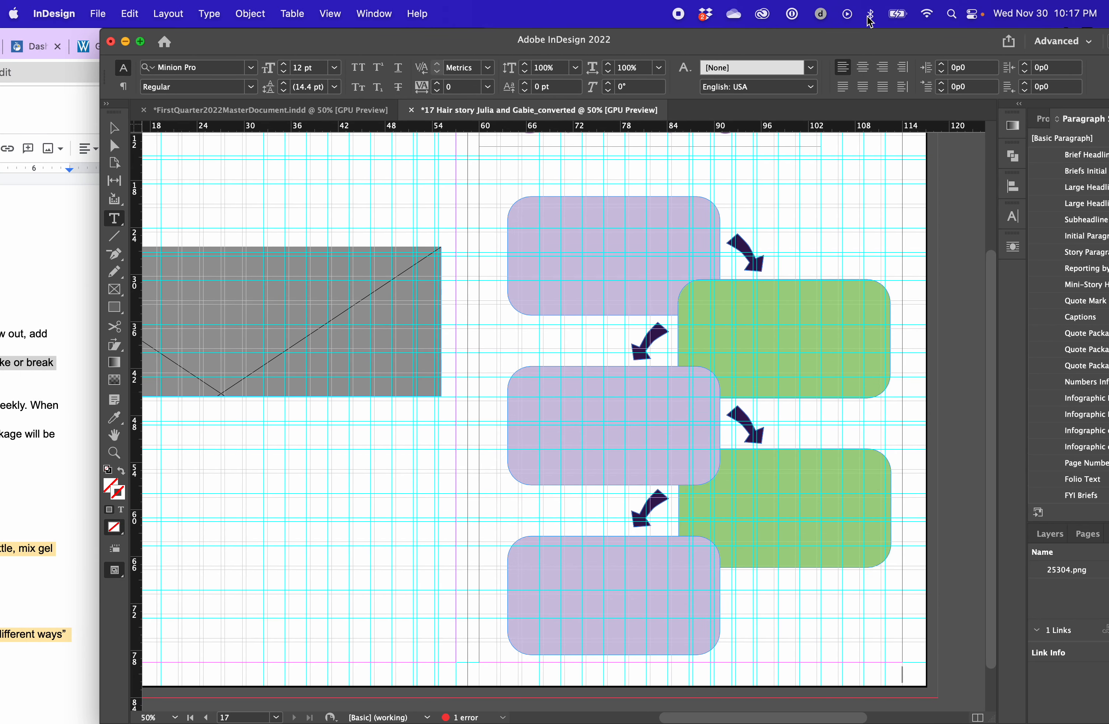
click(284, 109)
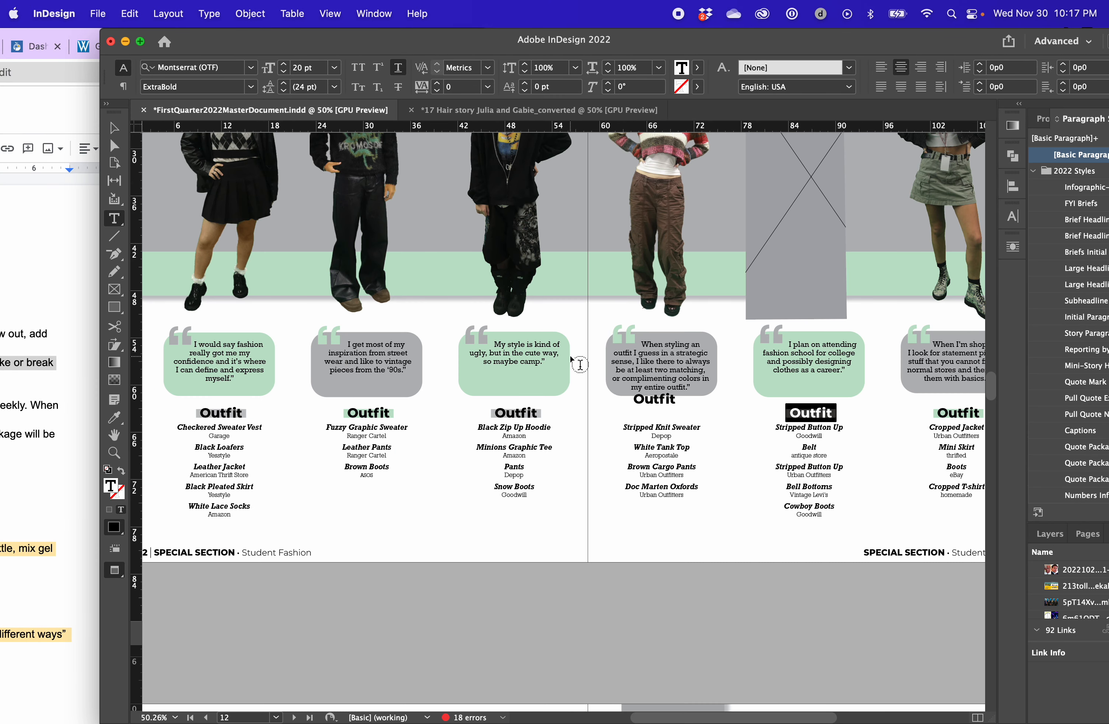
scroll(579, 363, up, 3)
drag(351, 211, 388, 224)
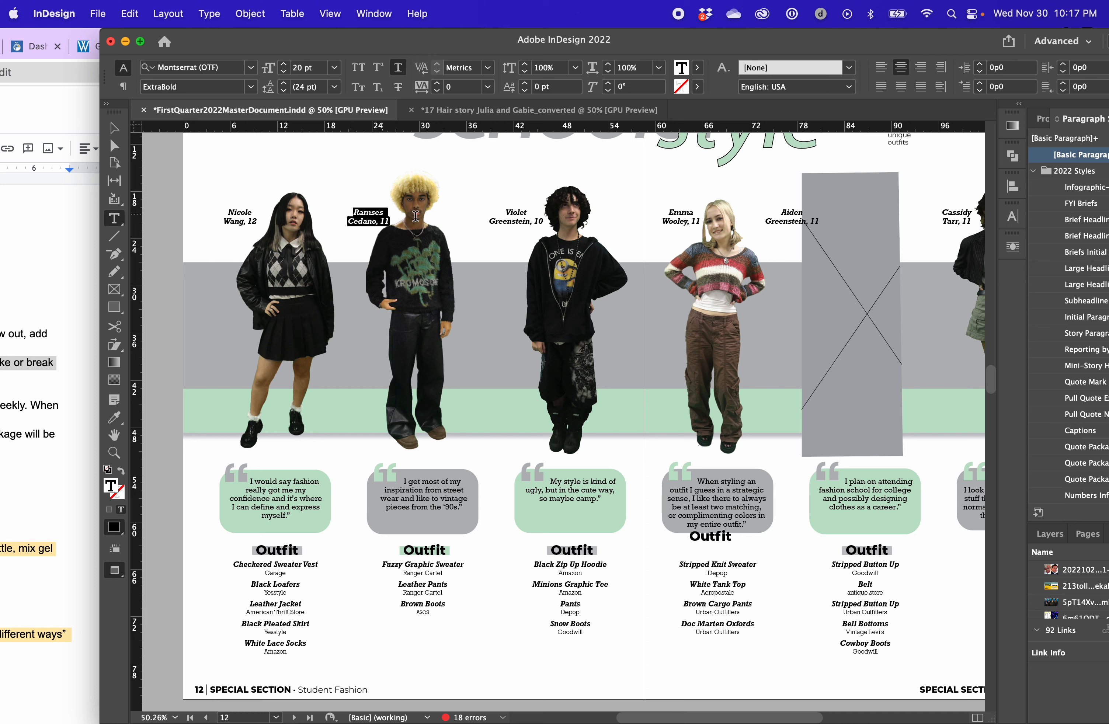
drag(492, 40, 389, 41)
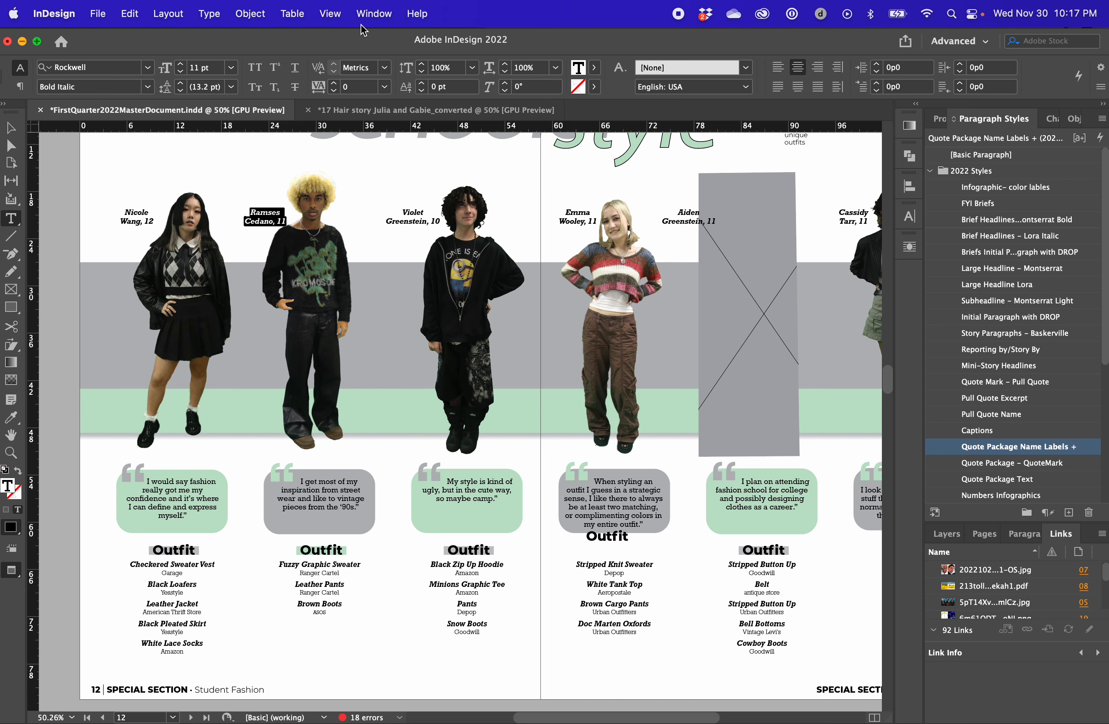
drag(360, 38, 578, 17)
key(super+Tab)
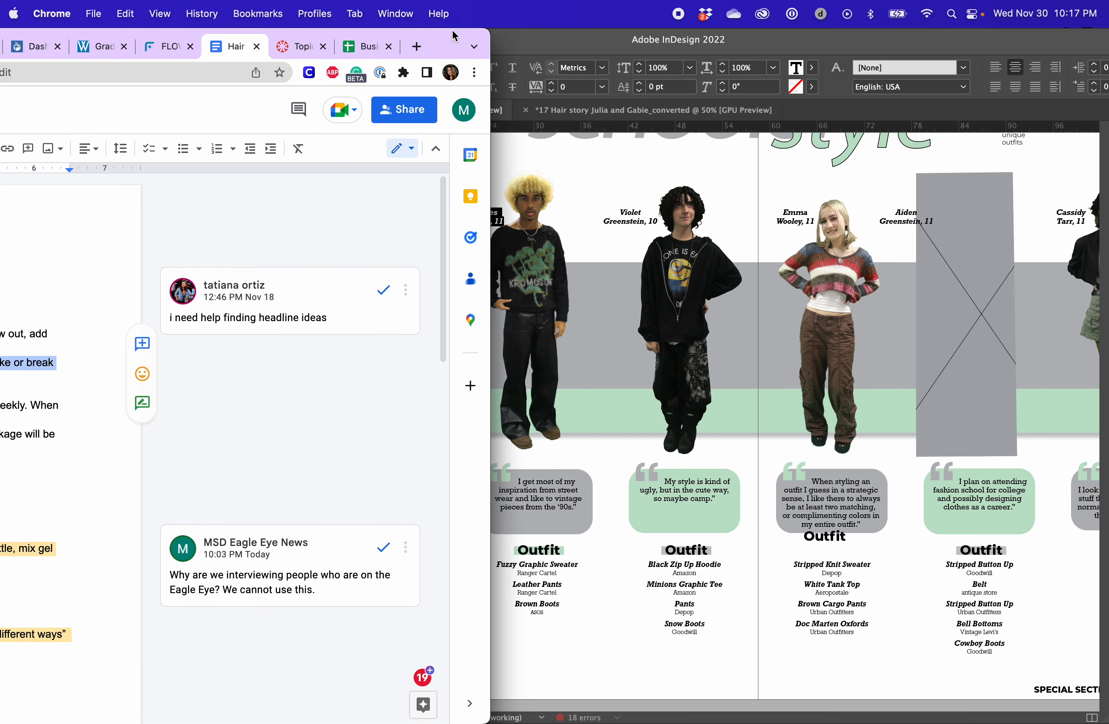
drag(453, 36, 458, 6)
click(671, 526)
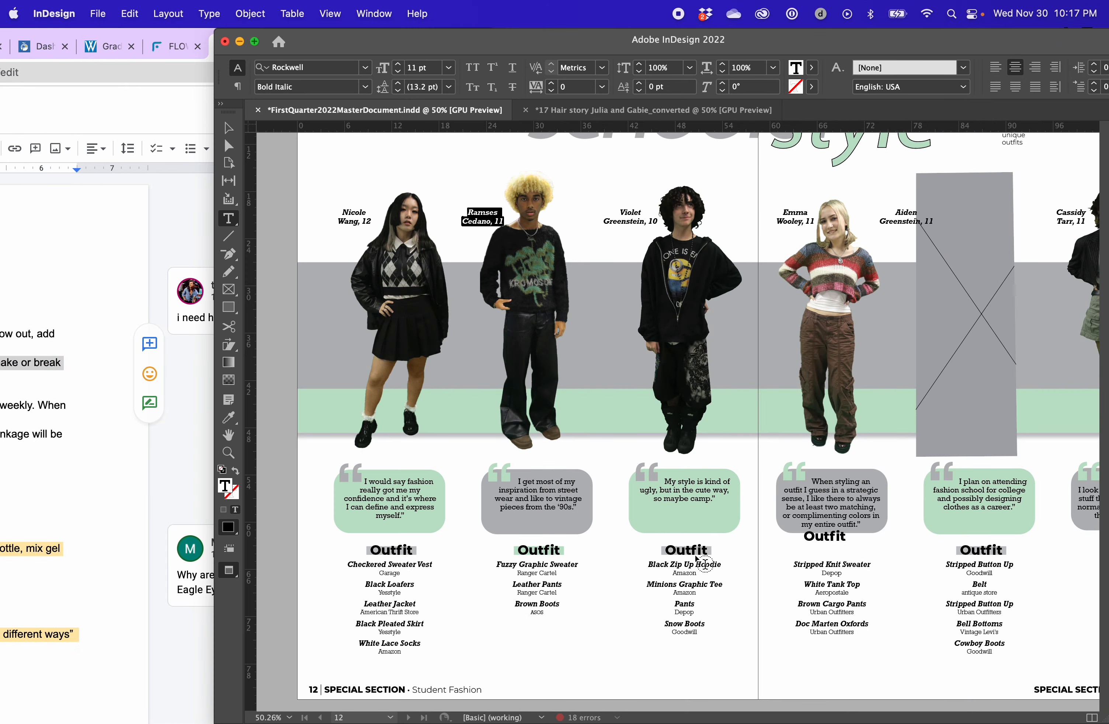
drag(787, 39, 643, 39)
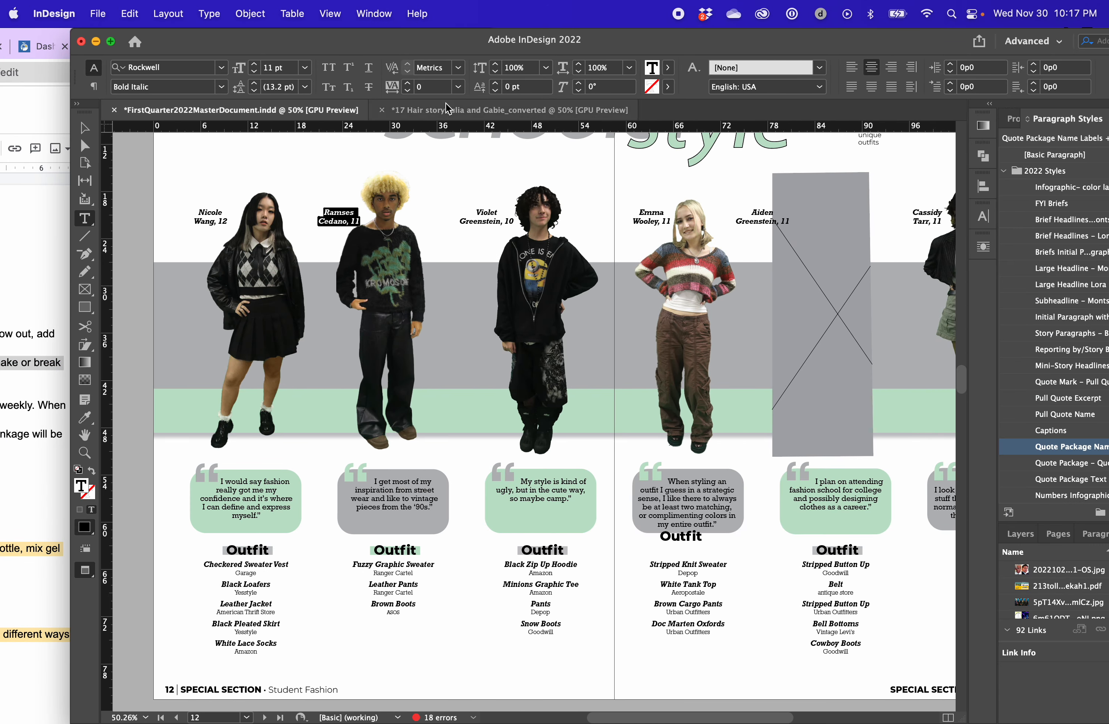
Return to the Hair story page document, go to its headline area and activate the Selection tool with nothing selected
click(541, 109)
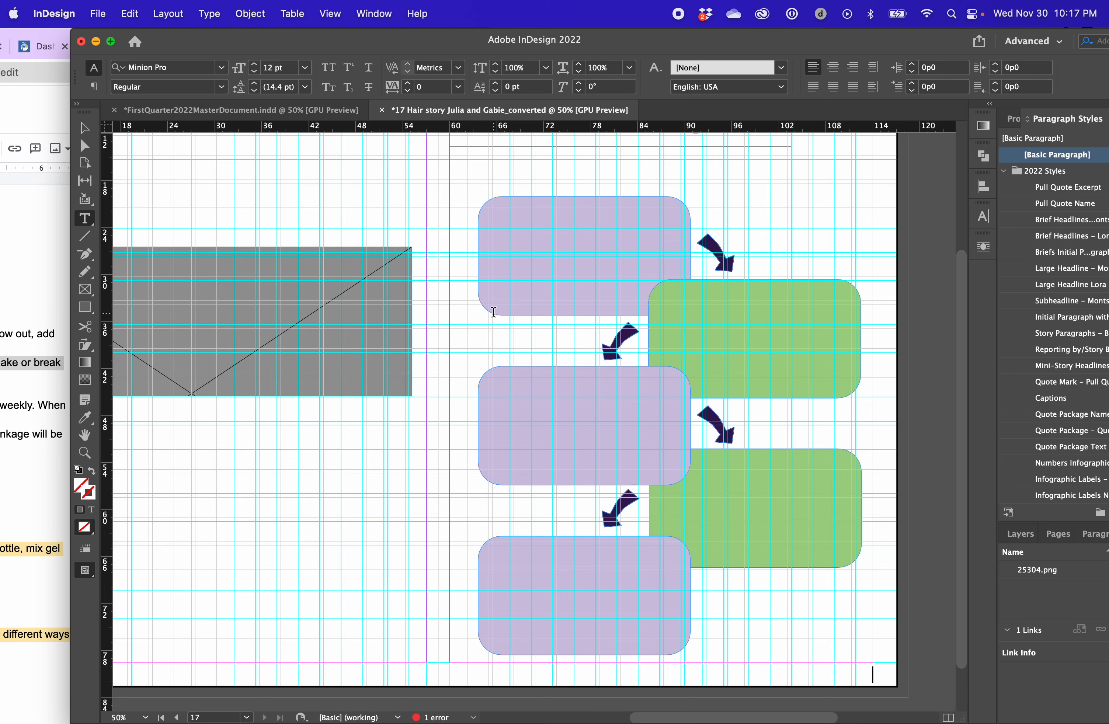
scroll(575, 287, up, 5)
scroll(577, 285, right, 2)
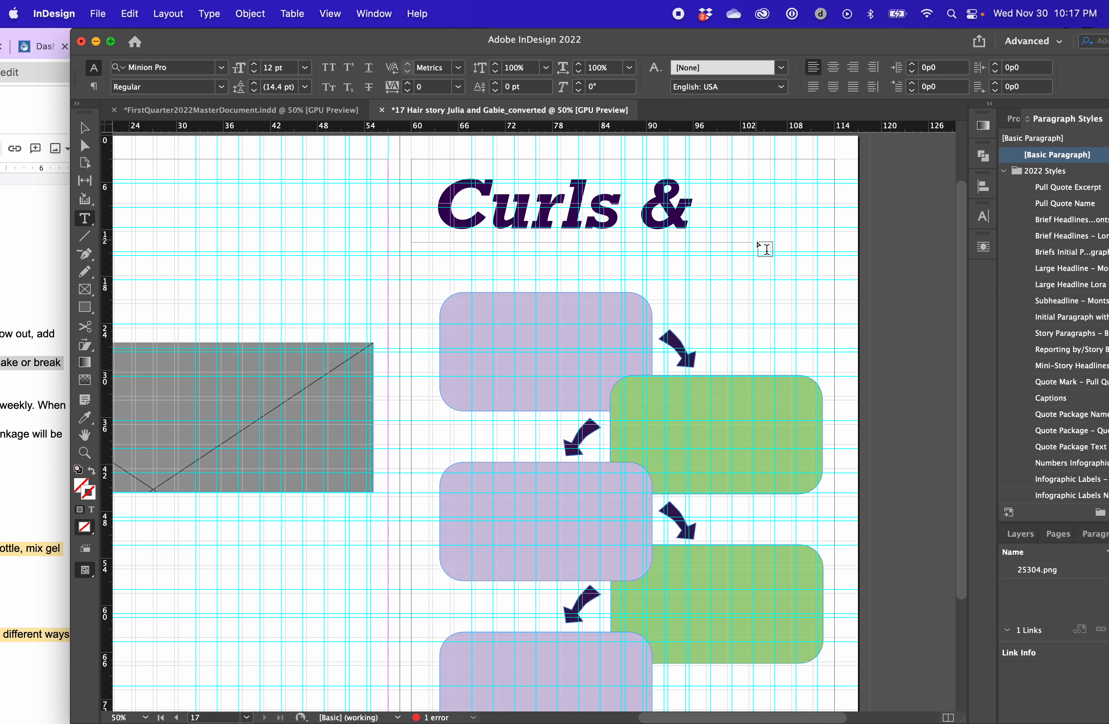
click(81, 134)
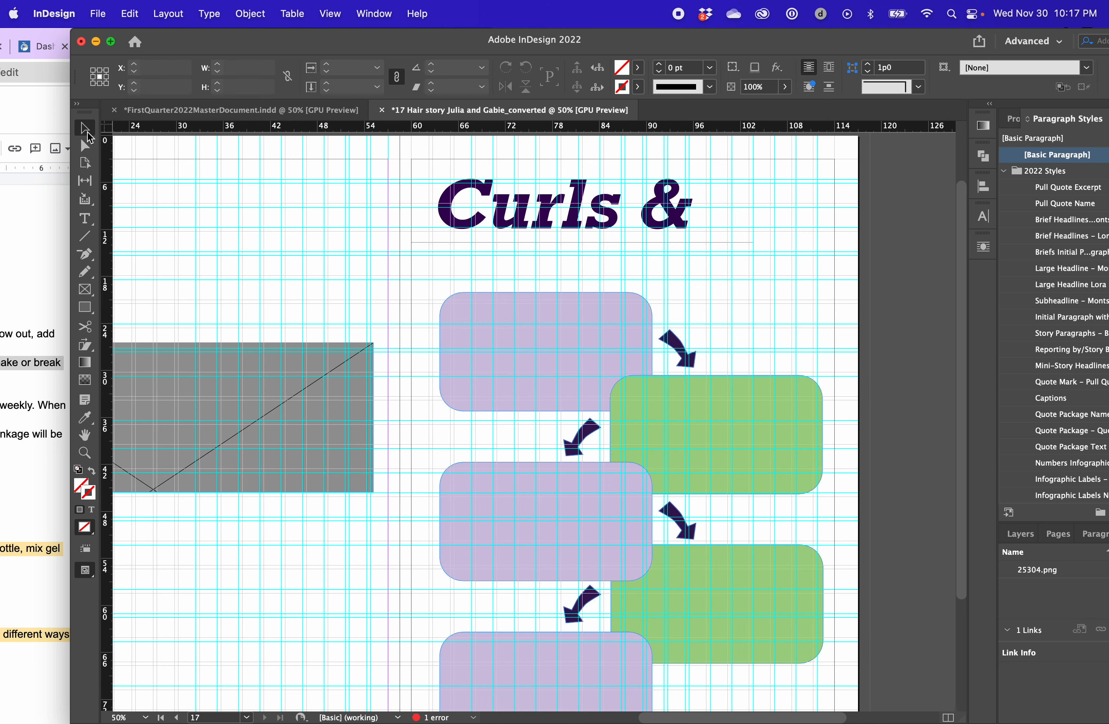
click(510, 264)
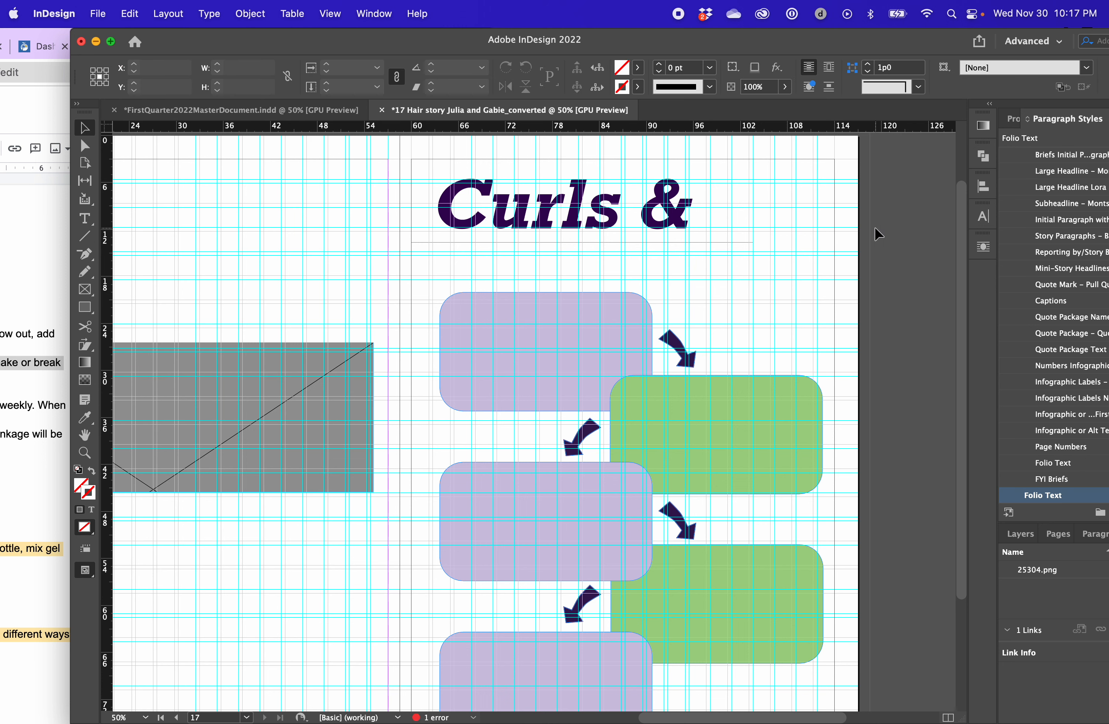
drag(727, 41, 754, 38)
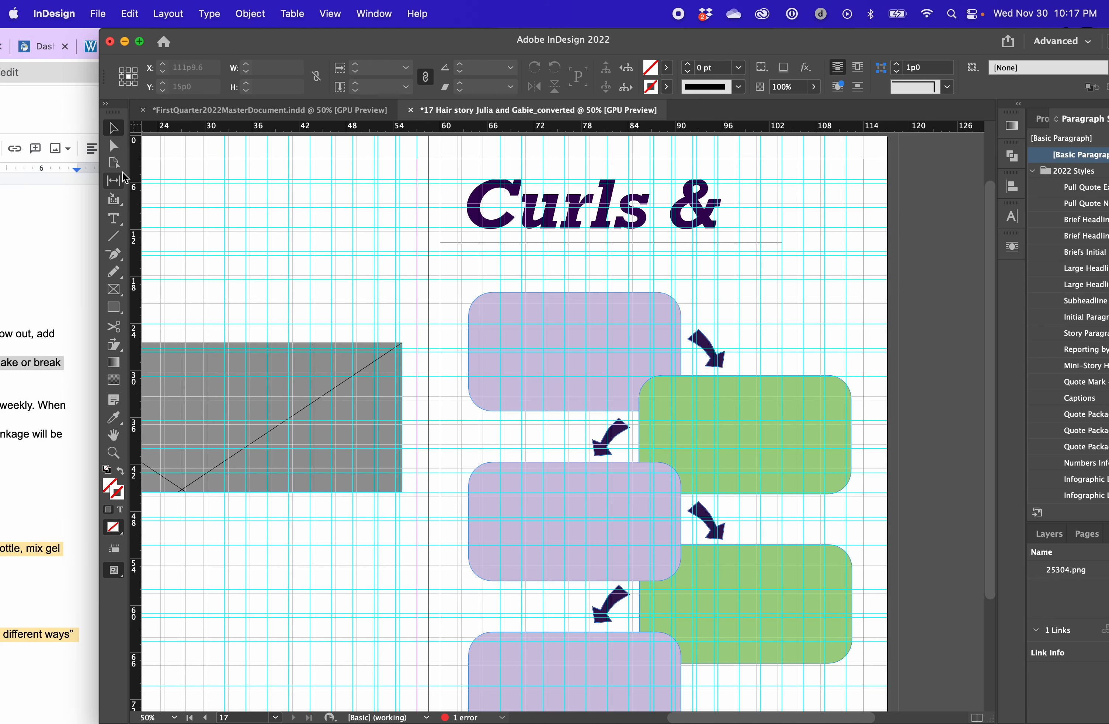
Switch to the Hair story Google Doc in Chrome and review the students' hair routines and quotes, including the humid-weather quote
click(48, 215)
drag(459, 44, 956, 44)
scroll(309, 337, down, 10)
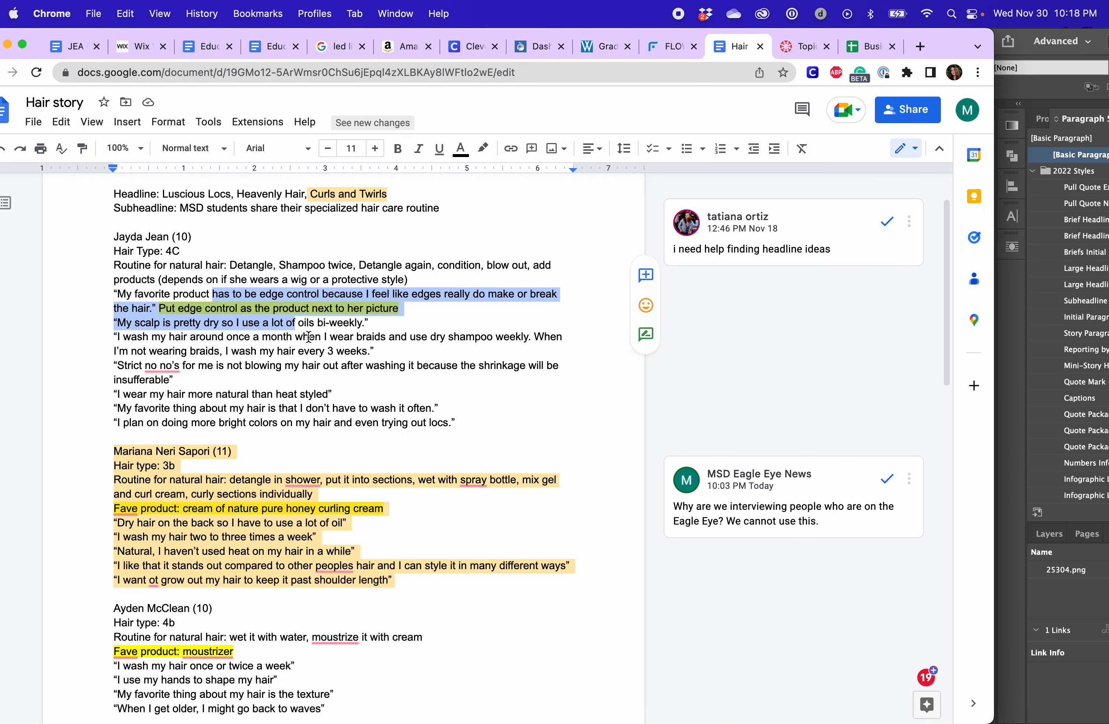
scroll(308, 336, down, 5)
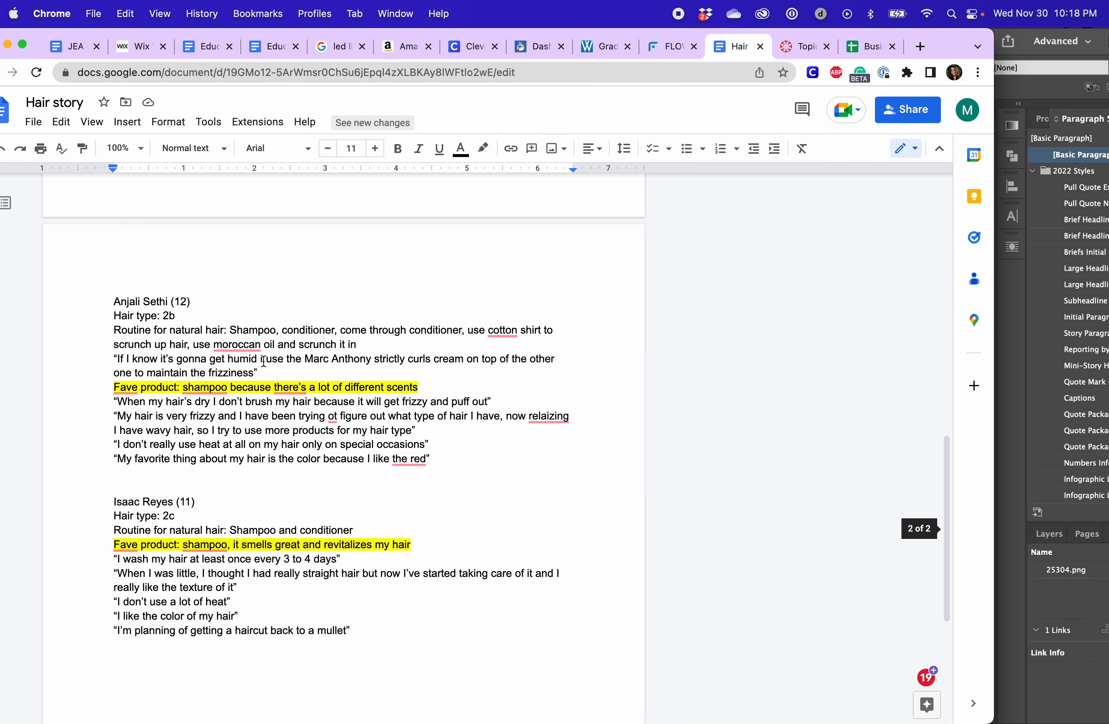
drag(107, 353, 463, 352)
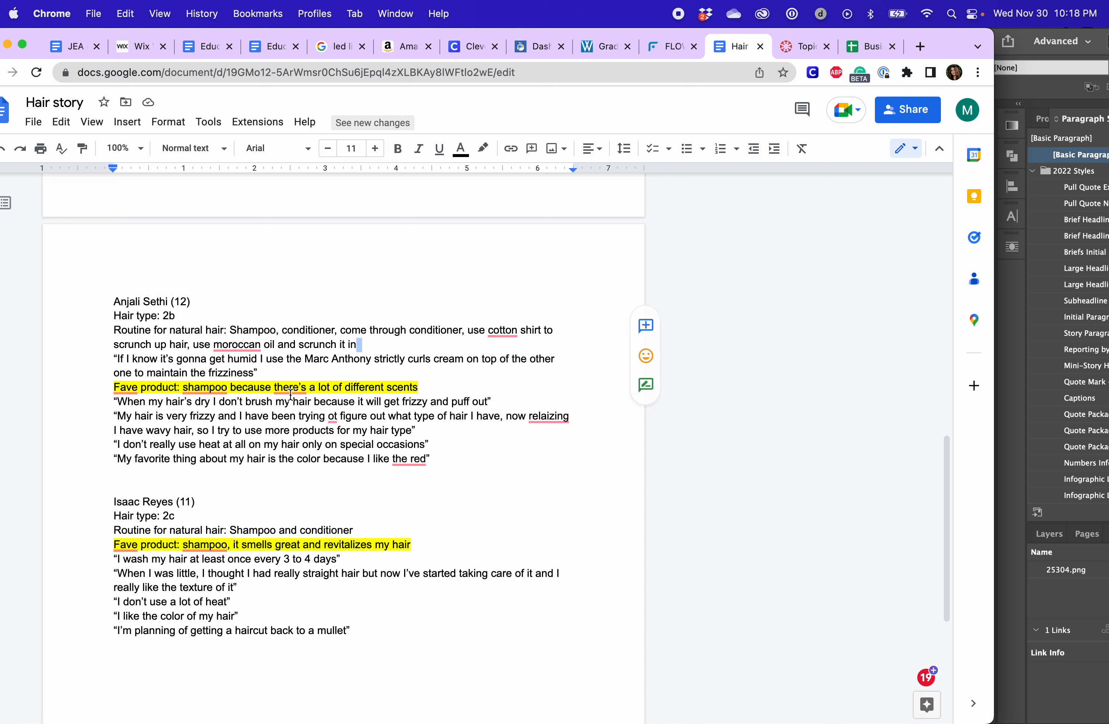
drag(425, 459, 319, 387)
click(216, 358)
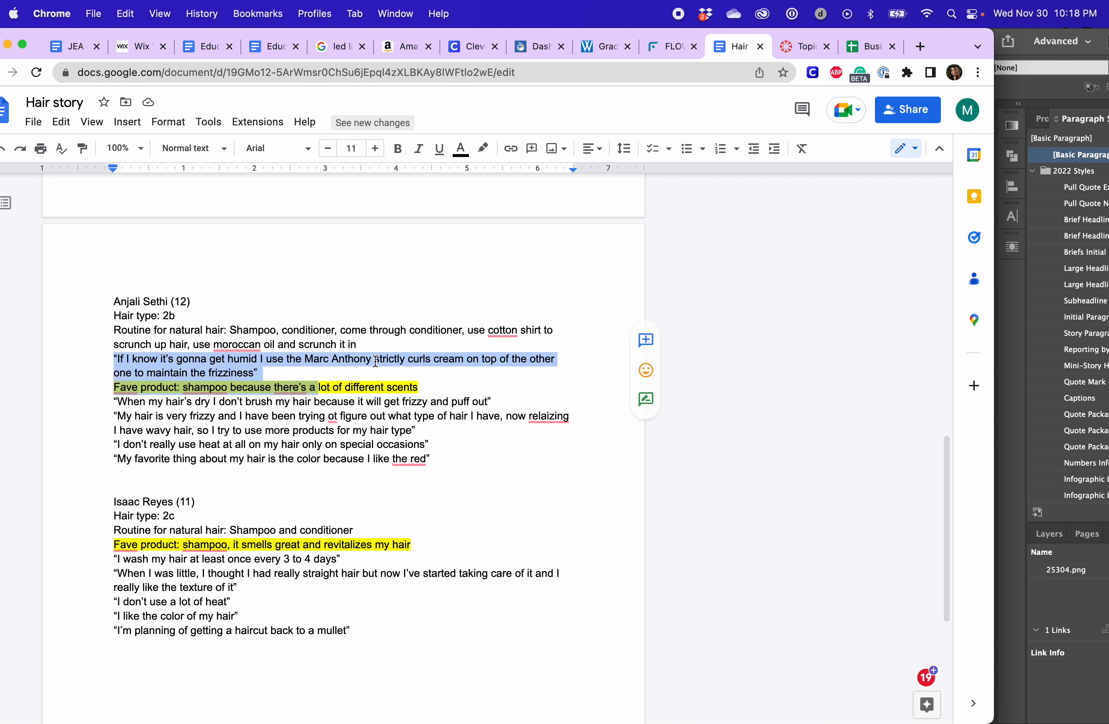
Find the Hair story on page 17 of the 2nd Qr Layout in FLOW and open its linked Google Doc
click(672, 46)
scroll(688, 587, up, 5)
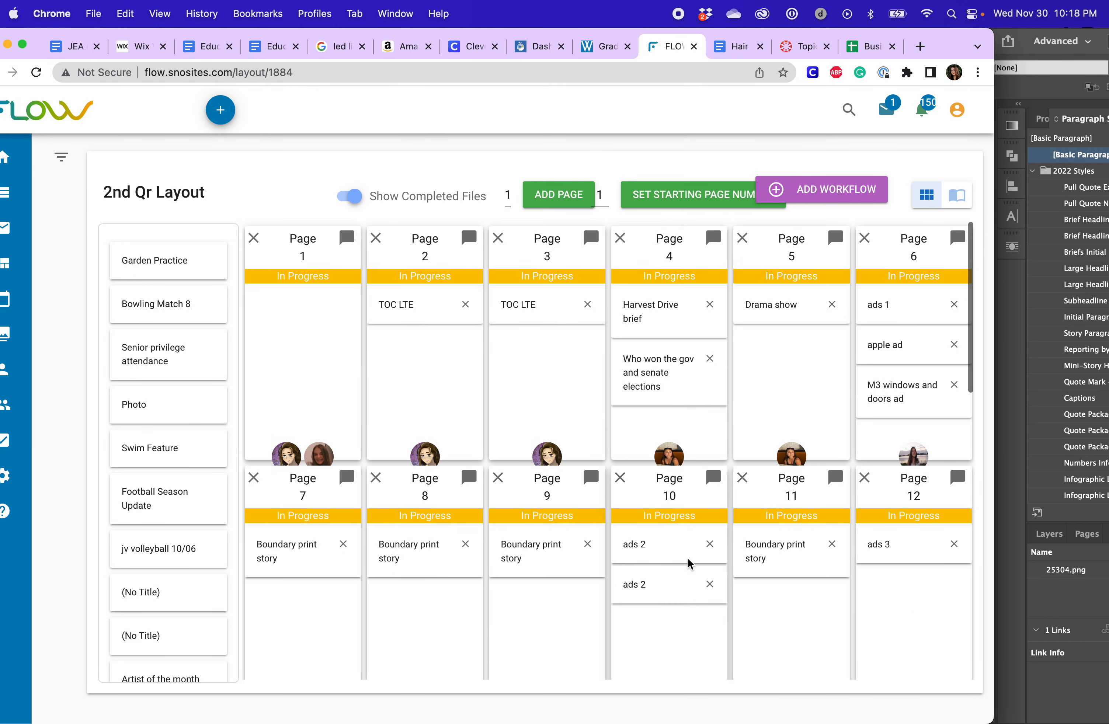
drag(941, 41, 1051, 41)
click(126, 263)
click(413, 359)
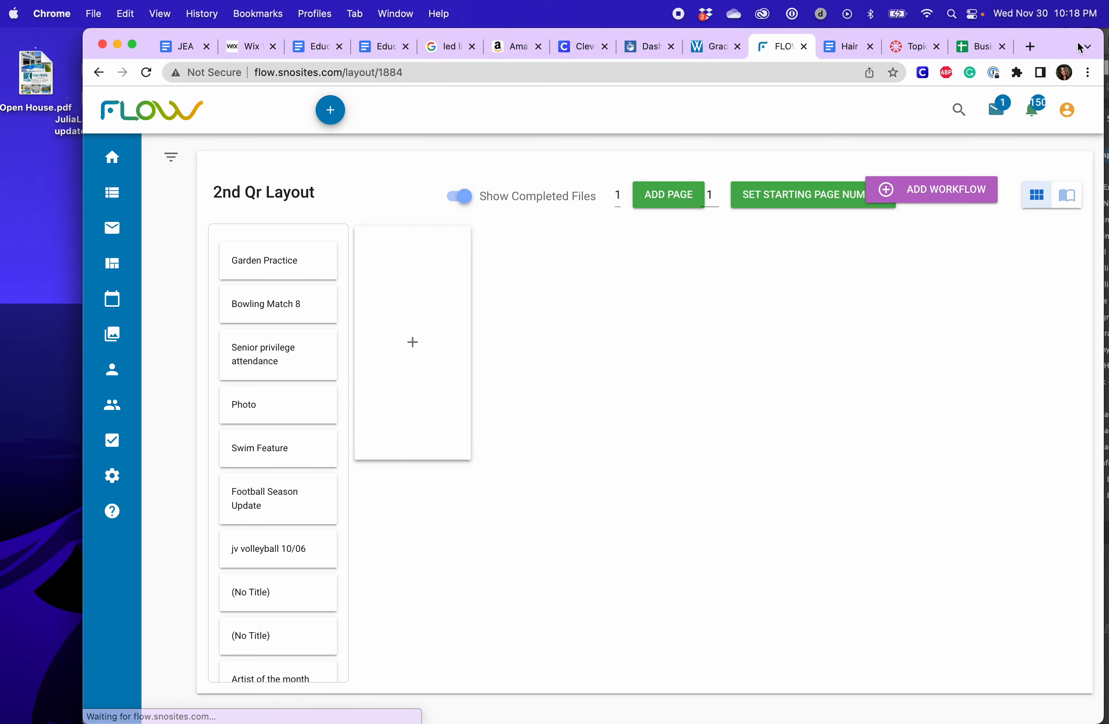
drag(1079, 46, 994, 46)
scroll(695, 329, down, 10)
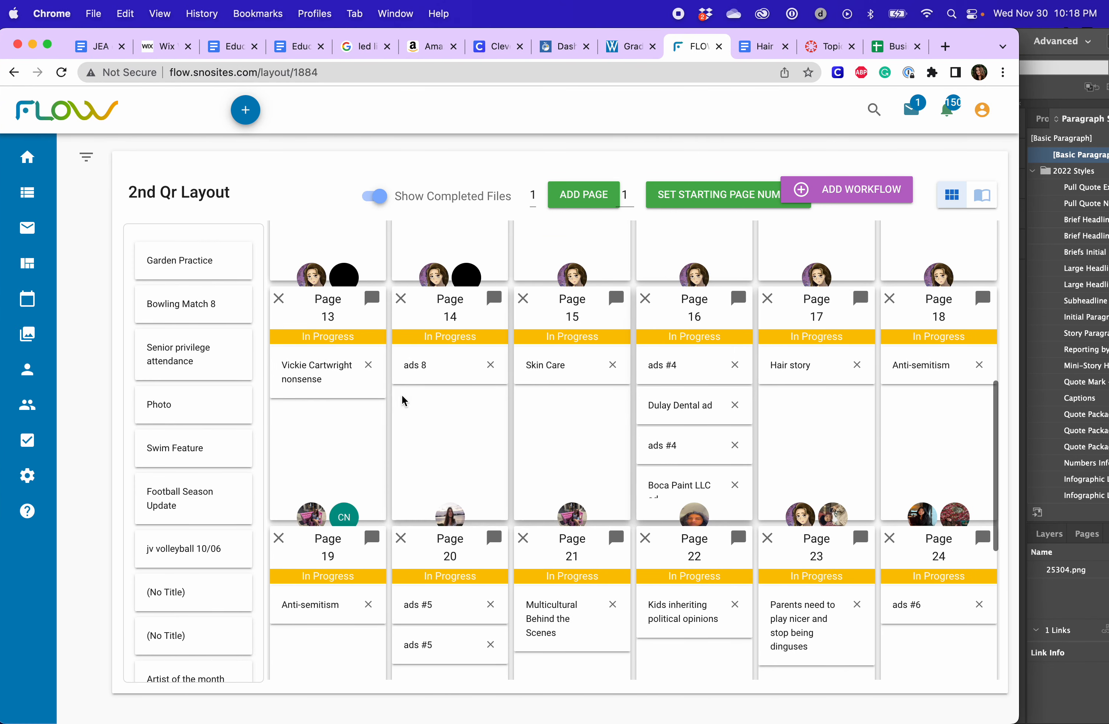
click(794, 366)
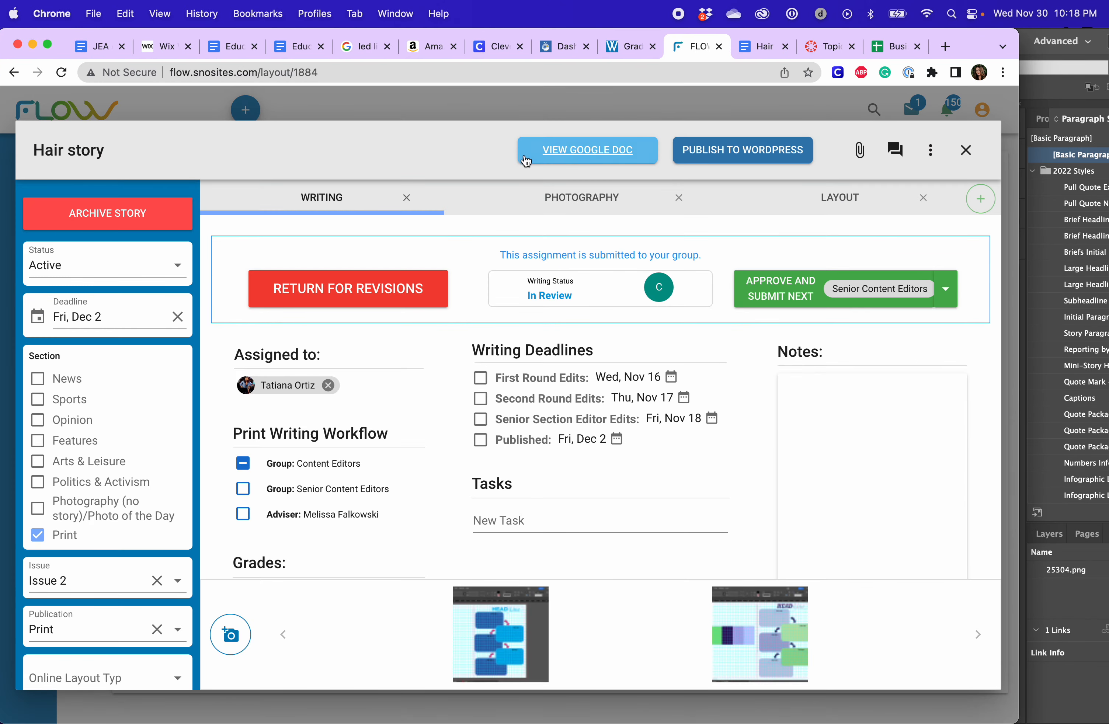
click(526, 160)
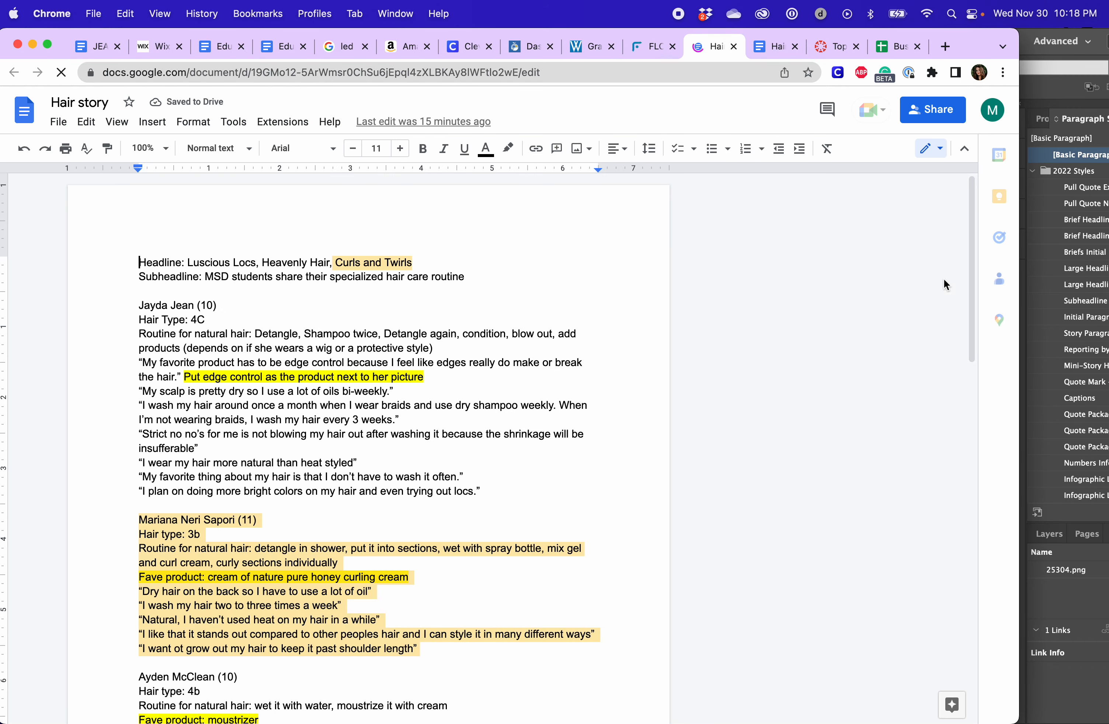
Read through the reopened story text, focusing on the first student's quote about washing hair once a month
scroll(284, 272, down, 4)
scroll(174, 324, up, 4)
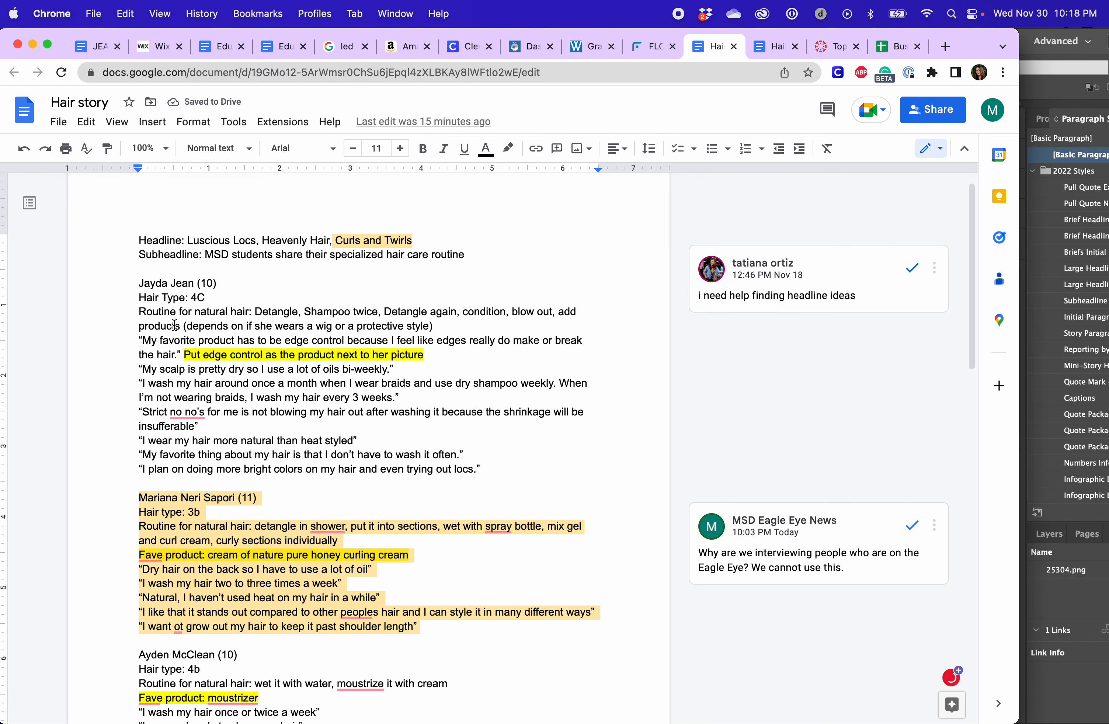
drag(135, 383, 729, 404)
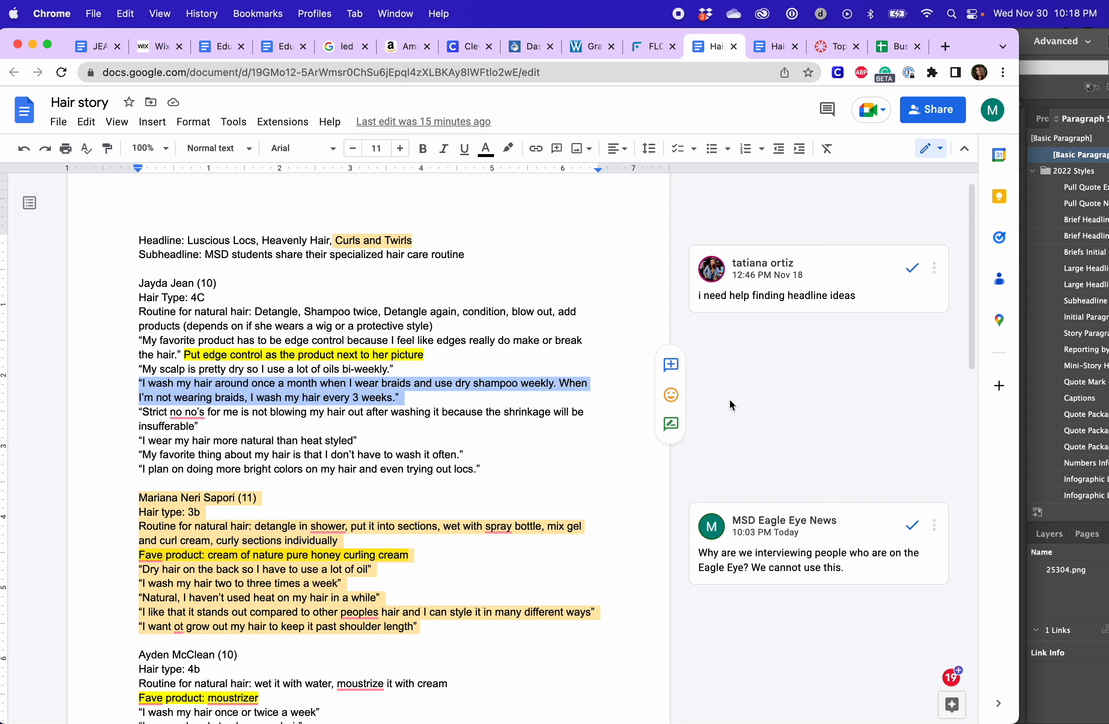
click(203, 394)
drag(979, 48, 840, 31)
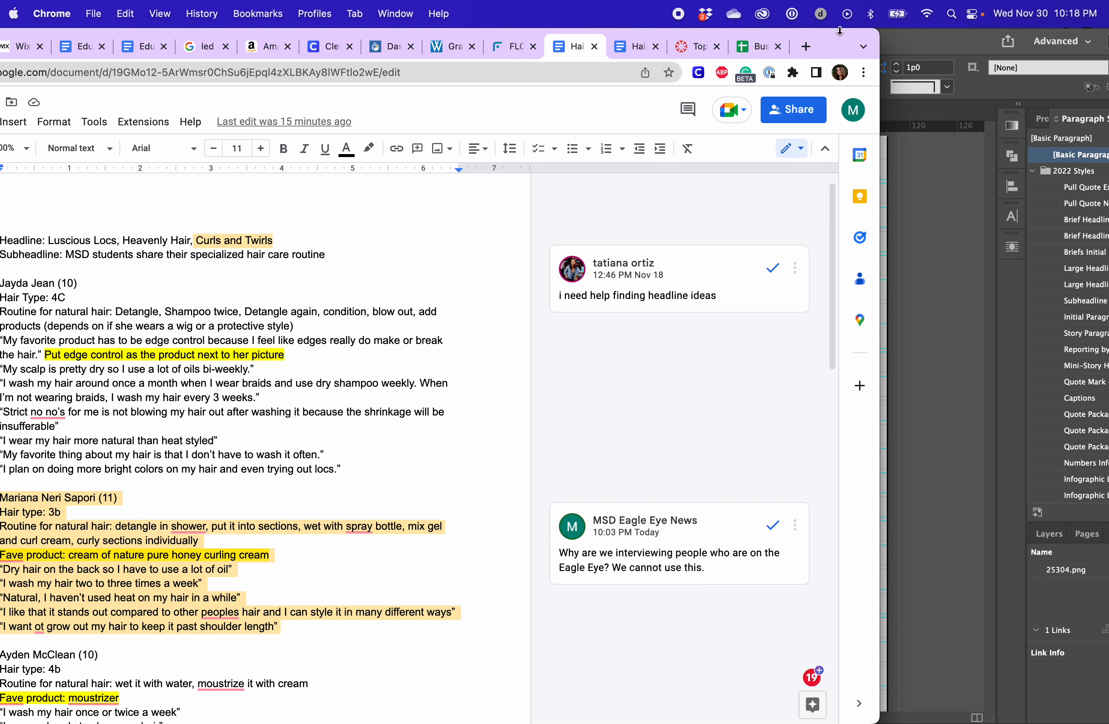
Switch back to the Hair story page in InDesign and look over the flowchart boxes down to the page's end
click(939, 194)
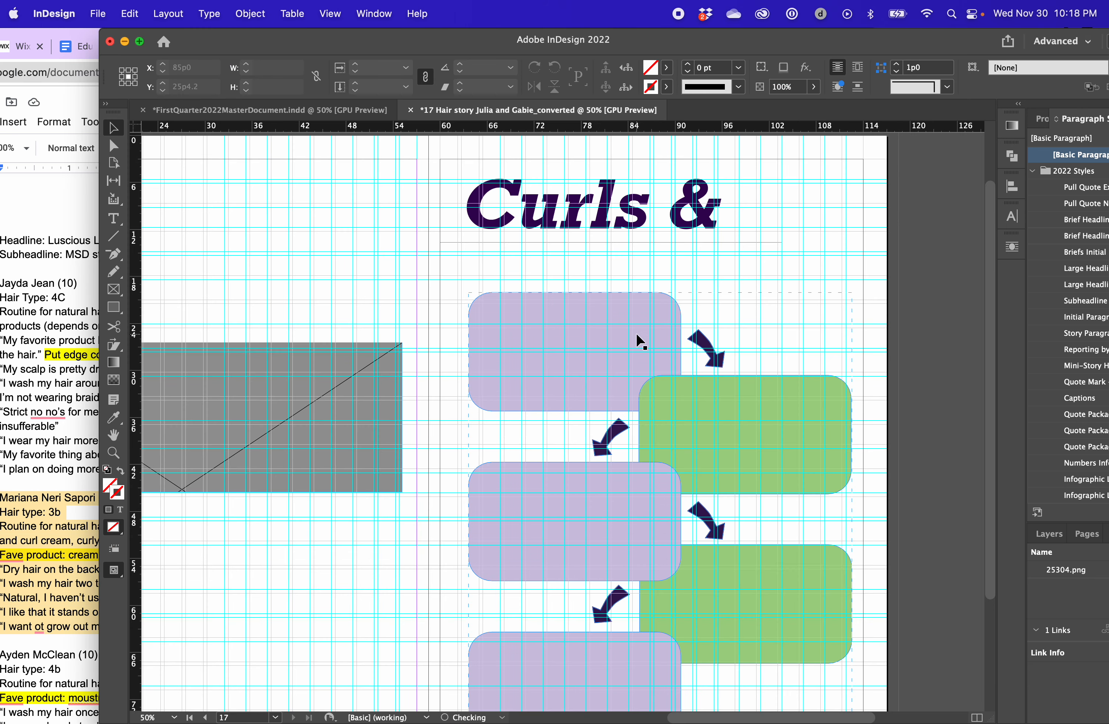
scroll(582, 383, down, 5)
scroll(581, 383, right, 3)
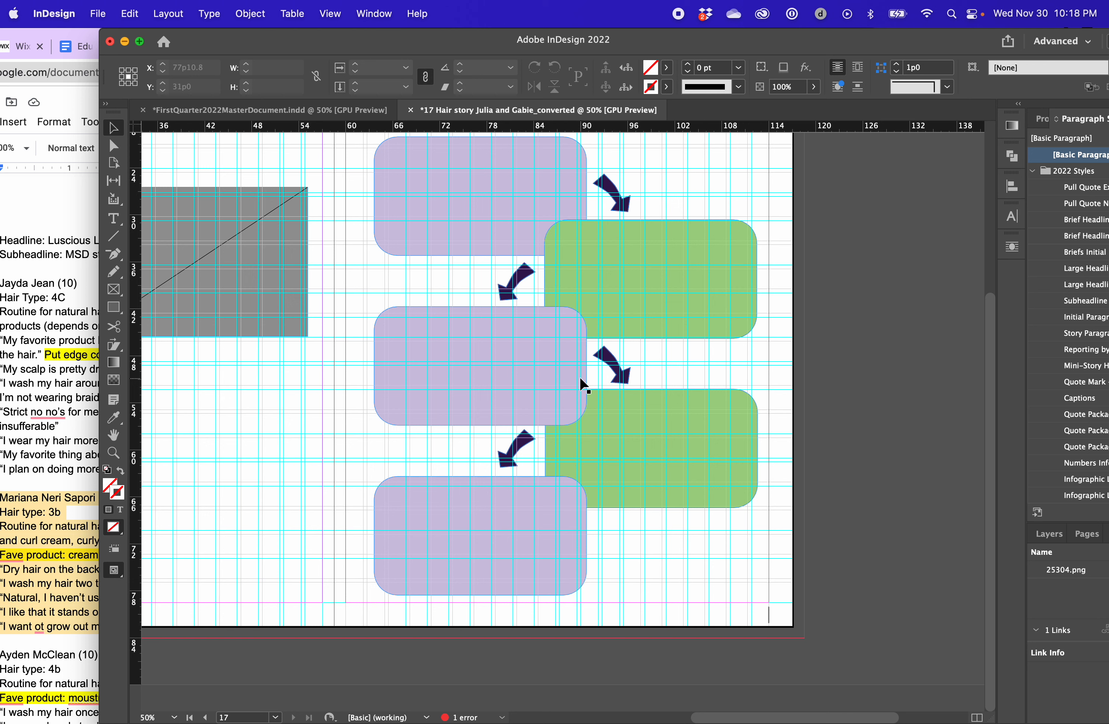